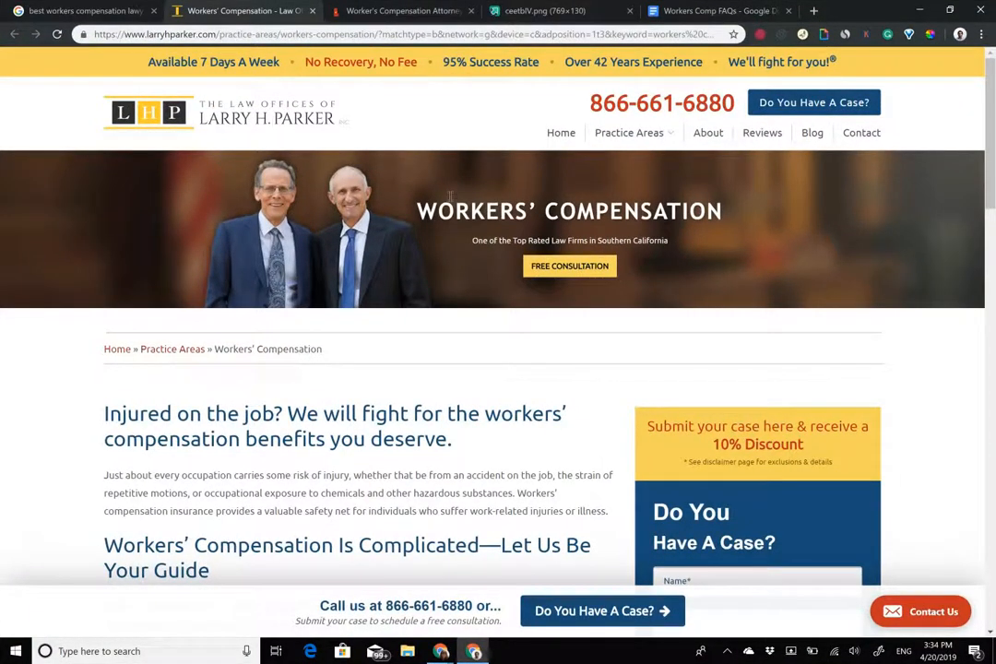
# Switch to the Google results for 'best workers compensation lawyer'.
pyautogui.click(127, 9)
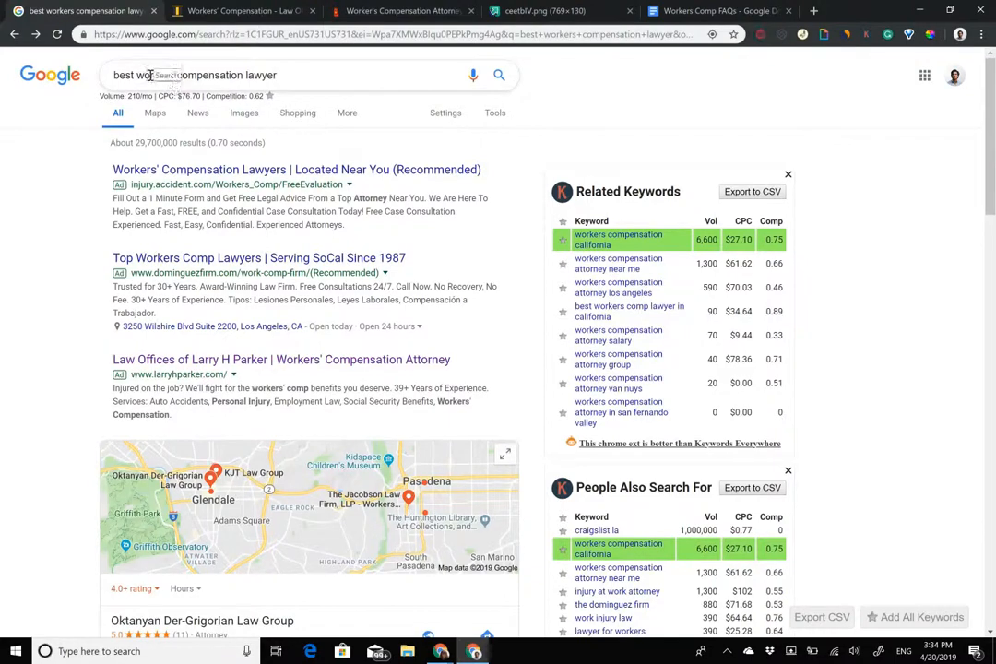
# Check the query's keyword stats, including the $76.70 CPC, then return to the Larry H. Parker page.
pyautogui.moveTo(150, 75); pyautogui.dragTo(230, 75)
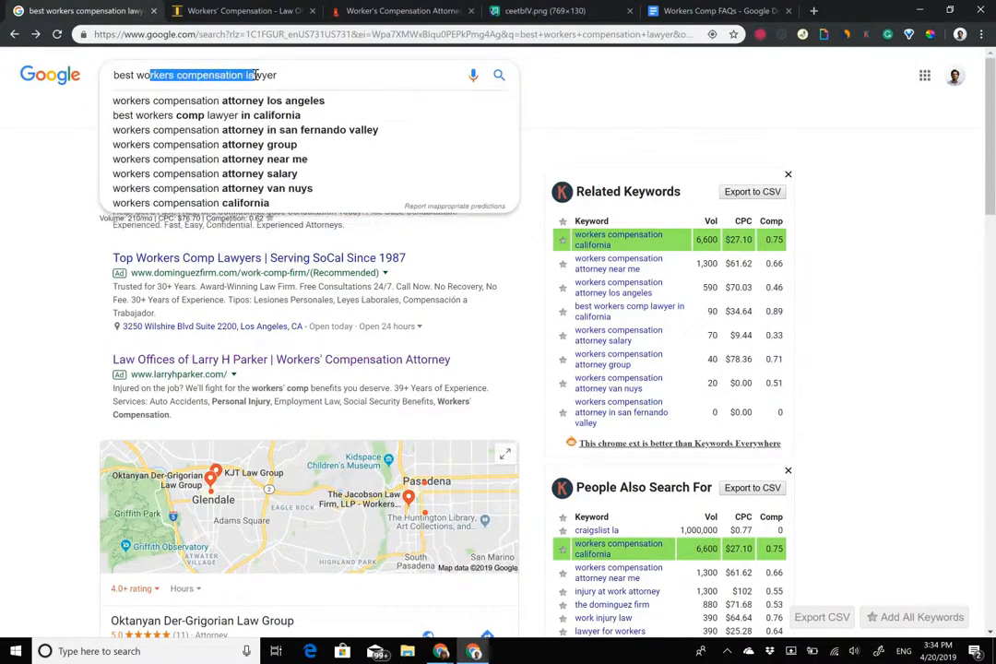
pyautogui.click(77, 114)
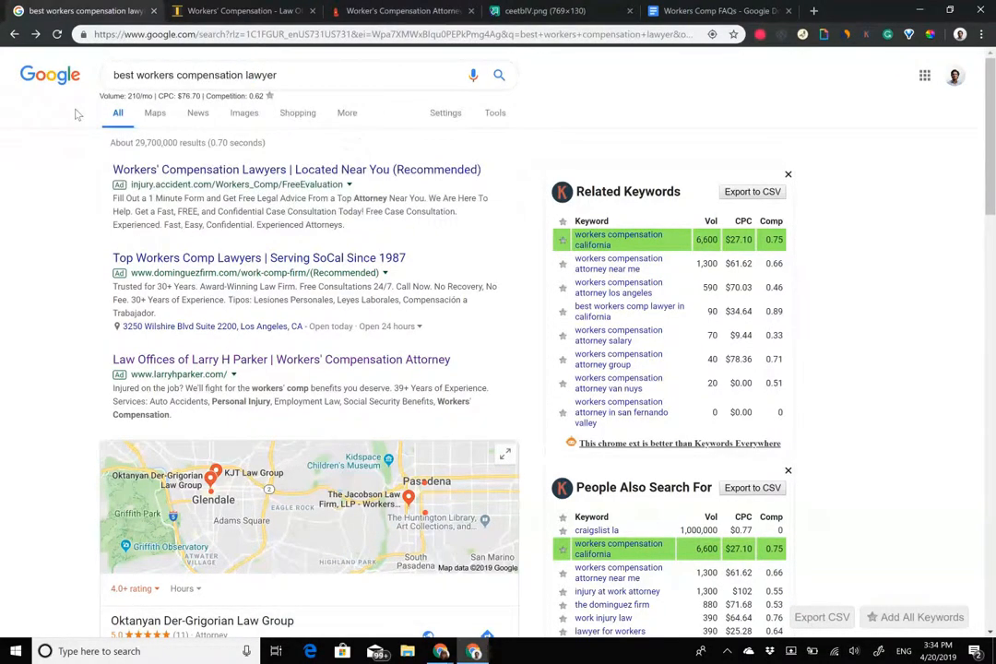
pyautogui.moveTo(181, 96); pyautogui.dragTo(202, 96)
pyautogui.click(263, 14)
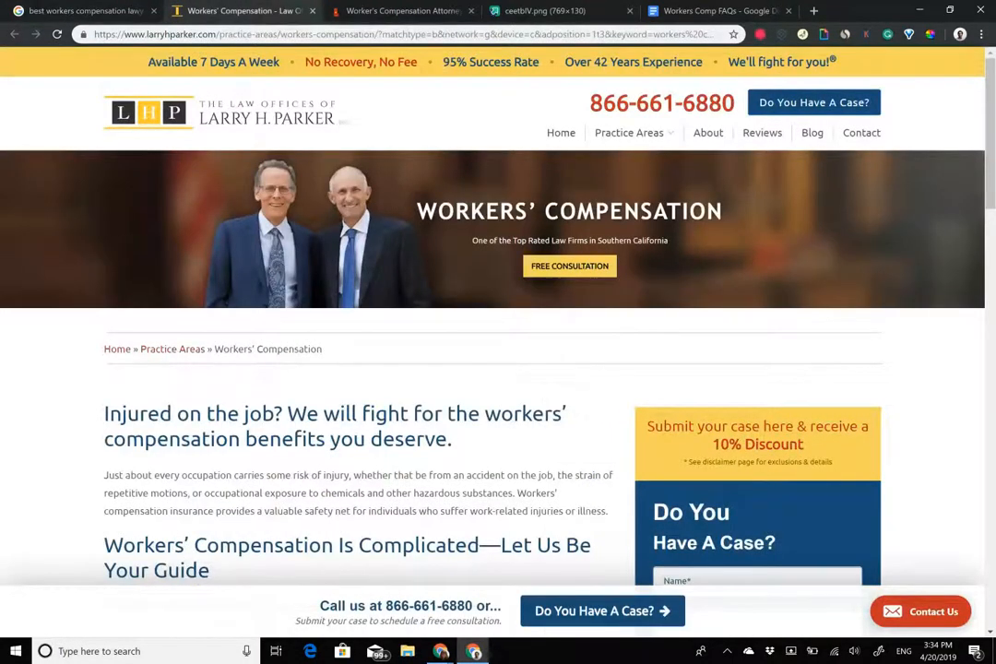
pyautogui.scroll(-5, 498, 323)
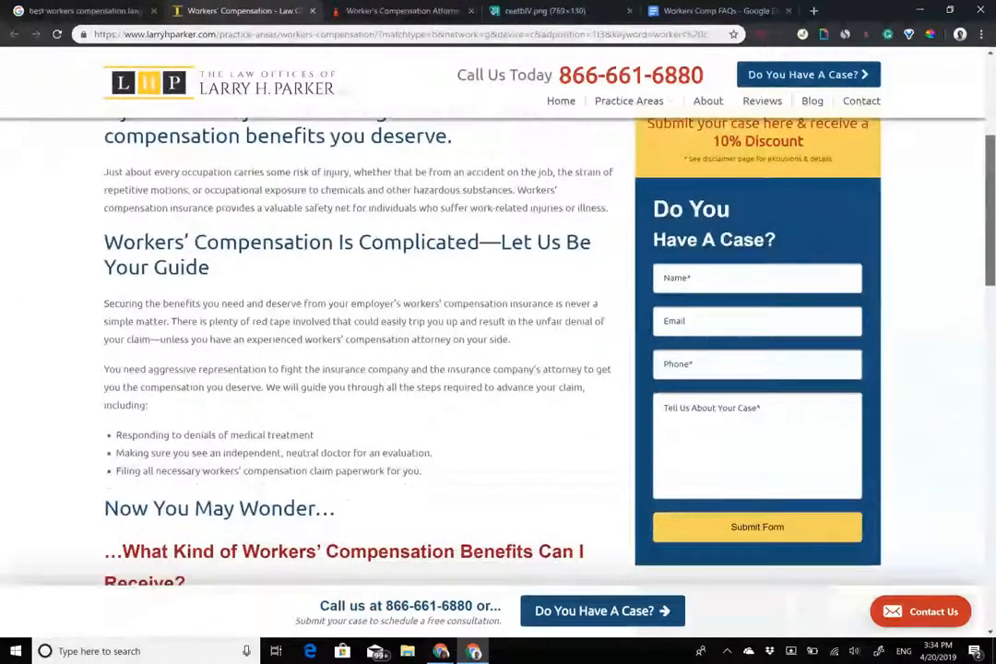
pyautogui.scroll(-3, 498, 323)
pyautogui.scroll(-2, 499, 323)
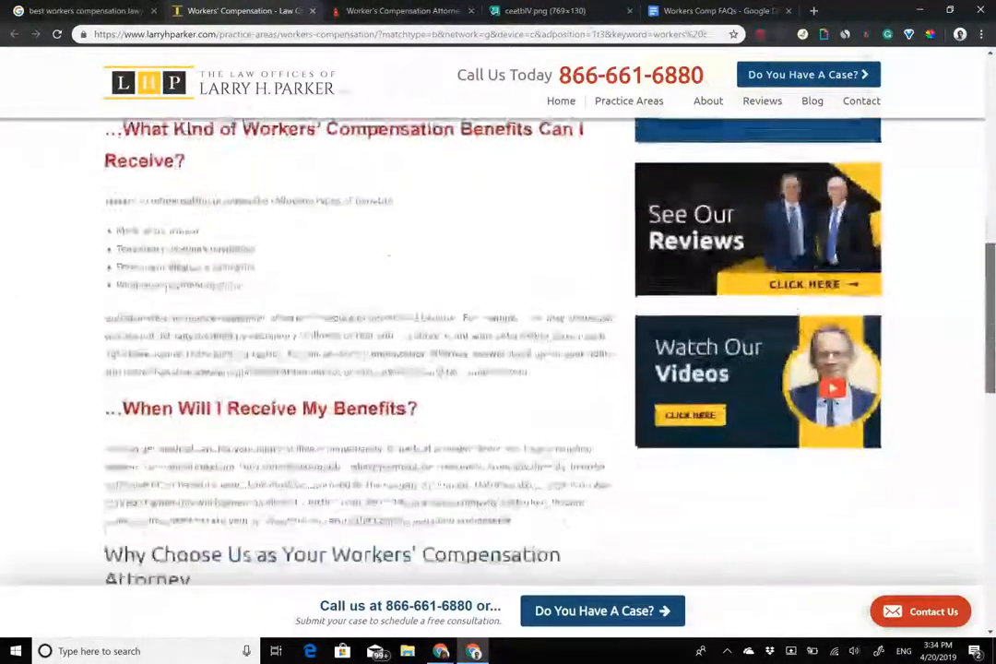
pyautogui.scroll(8, 498, 323)
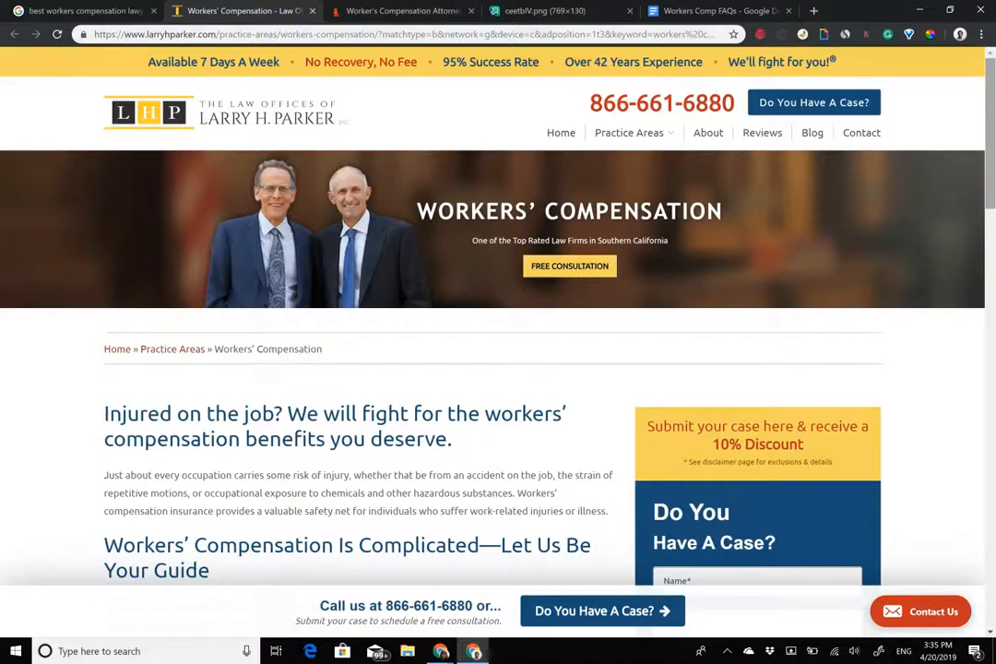
pyautogui.moveTo(738, 102); pyautogui.dragTo(586, 102)
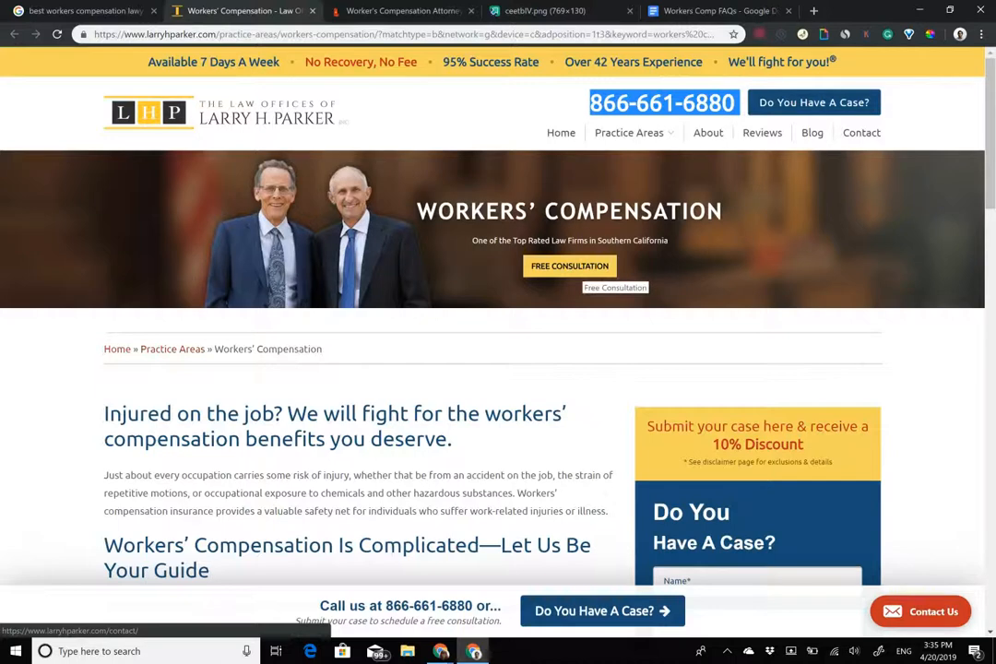
pyautogui.moveTo(320, 606); pyautogui.dragTo(597, 613)
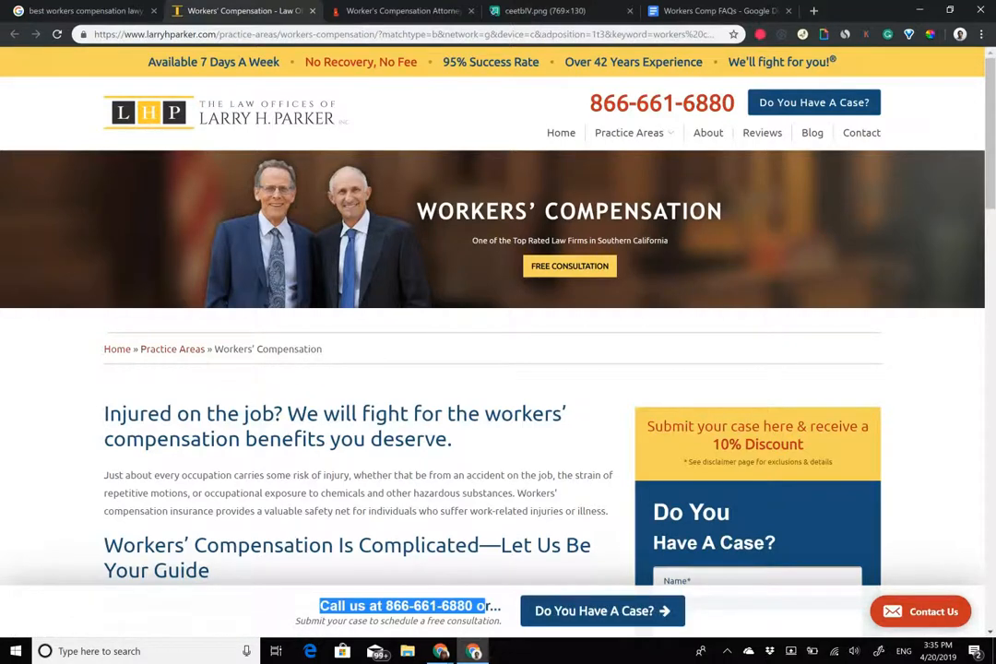
pyautogui.scroll(-5, 498, 313)
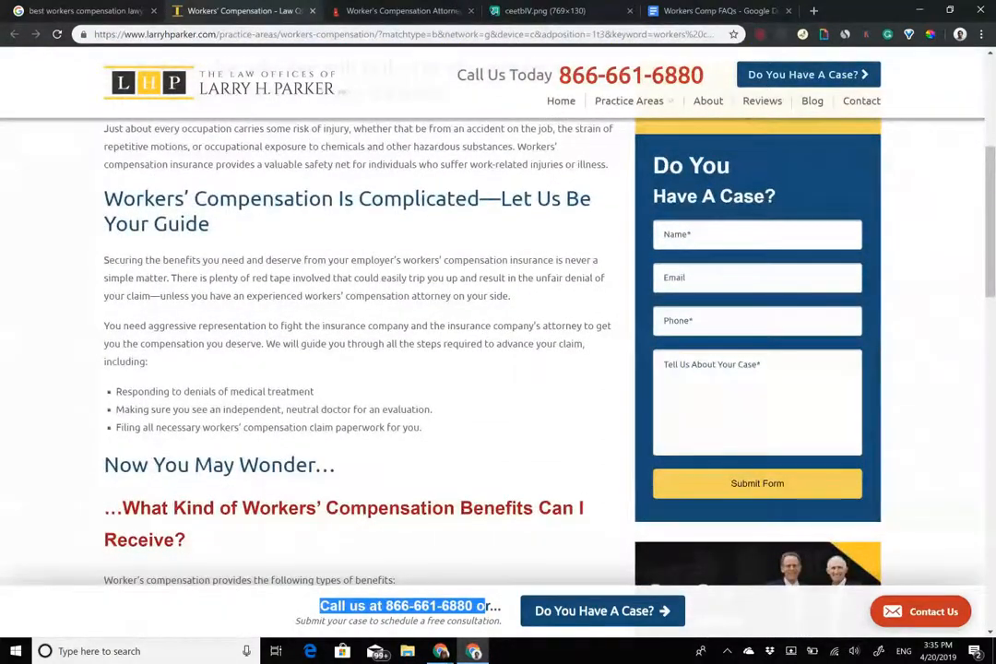
pyautogui.scroll(5, 498, 314)
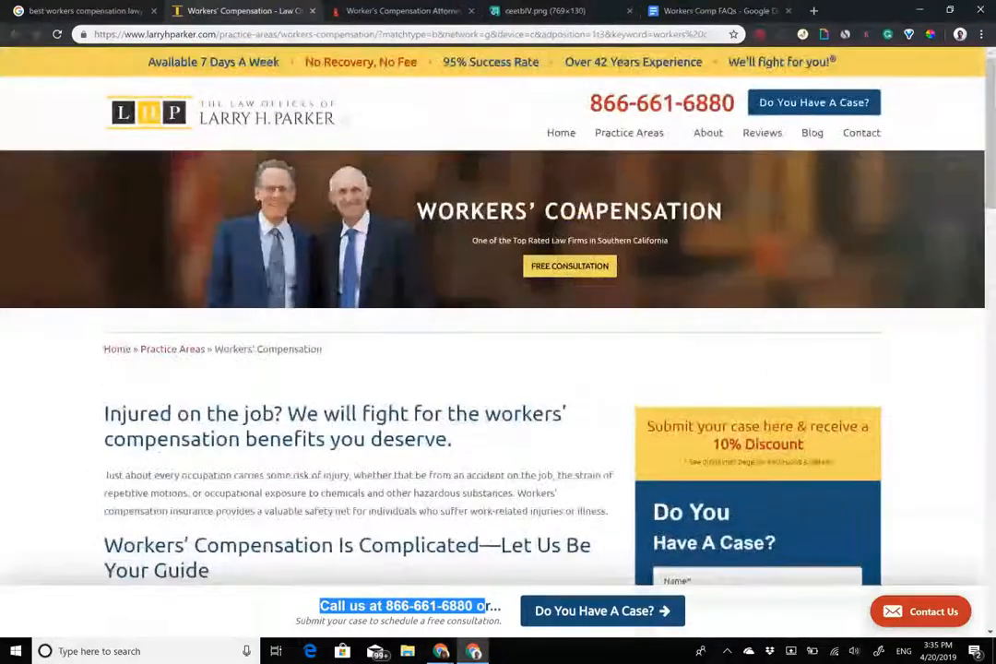
pyautogui.moveTo(630, 134)
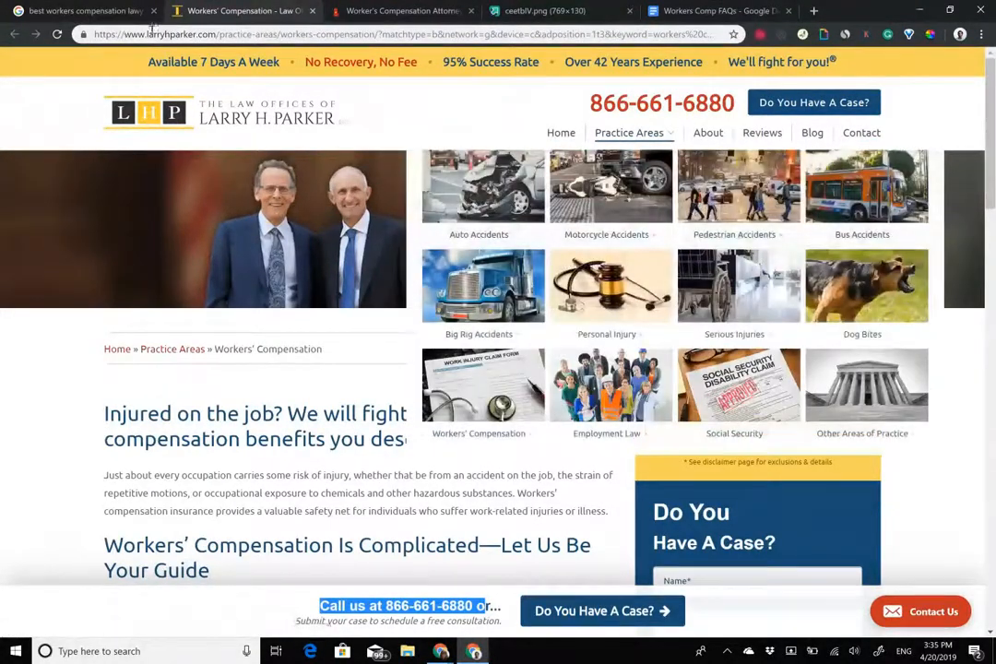
pyautogui.click(485, 607)
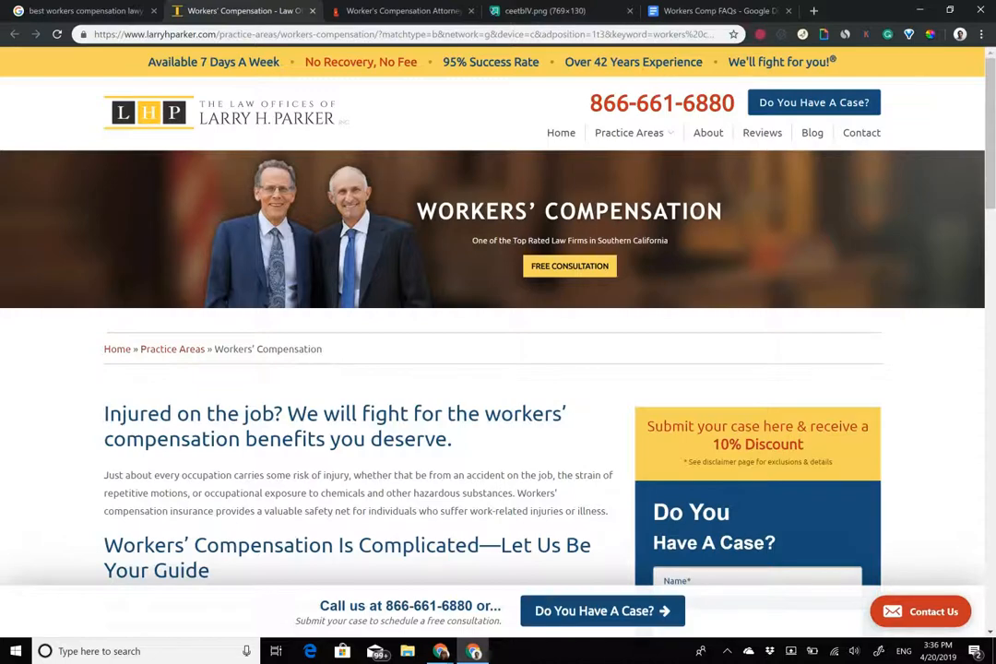
pyautogui.scroll(-5, 498, 369)
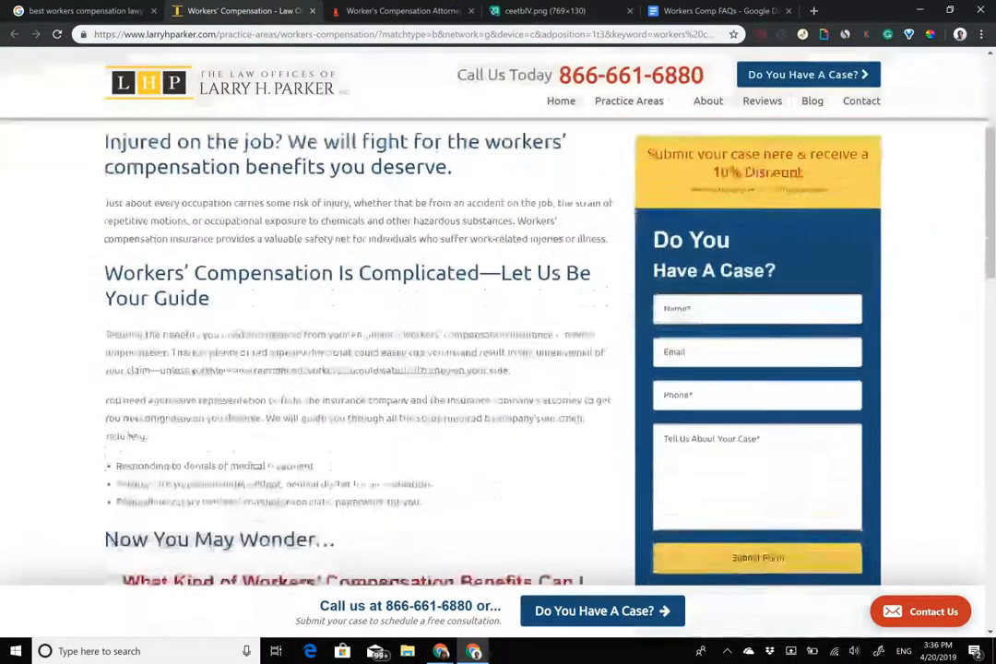
pyautogui.scroll(-2, 498, 368)
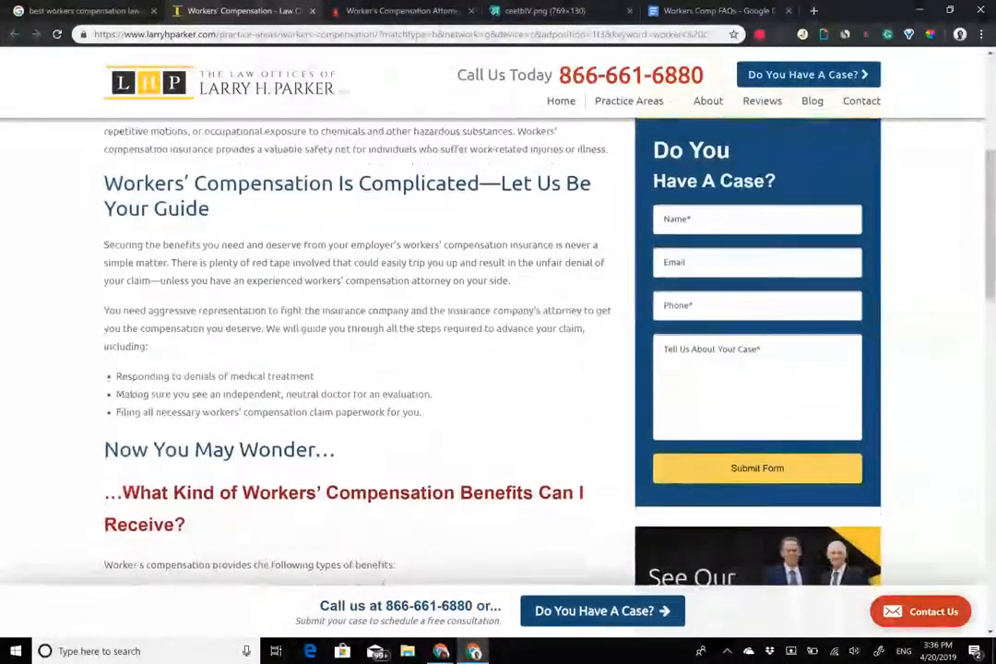
pyautogui.scroll(5, 498, 369)
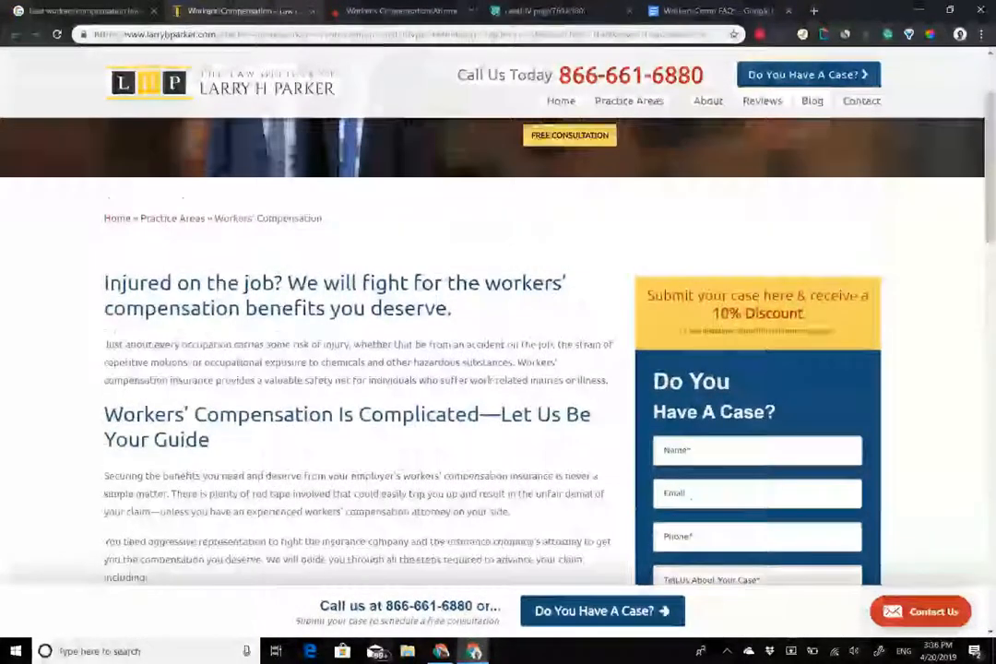
pyautogui.scroll(-1, 498, 369)
pyautogui.scroll(1, 498, 369)
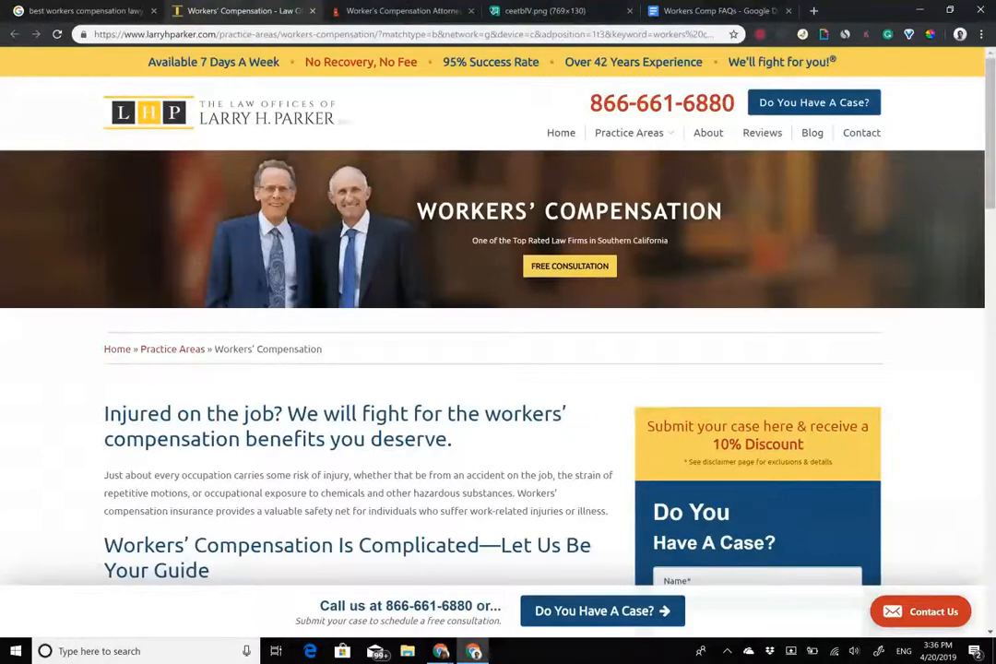
pyautogui.scroll(-1, 498, 369)
pyautogui.scroll(1, 498, 369)
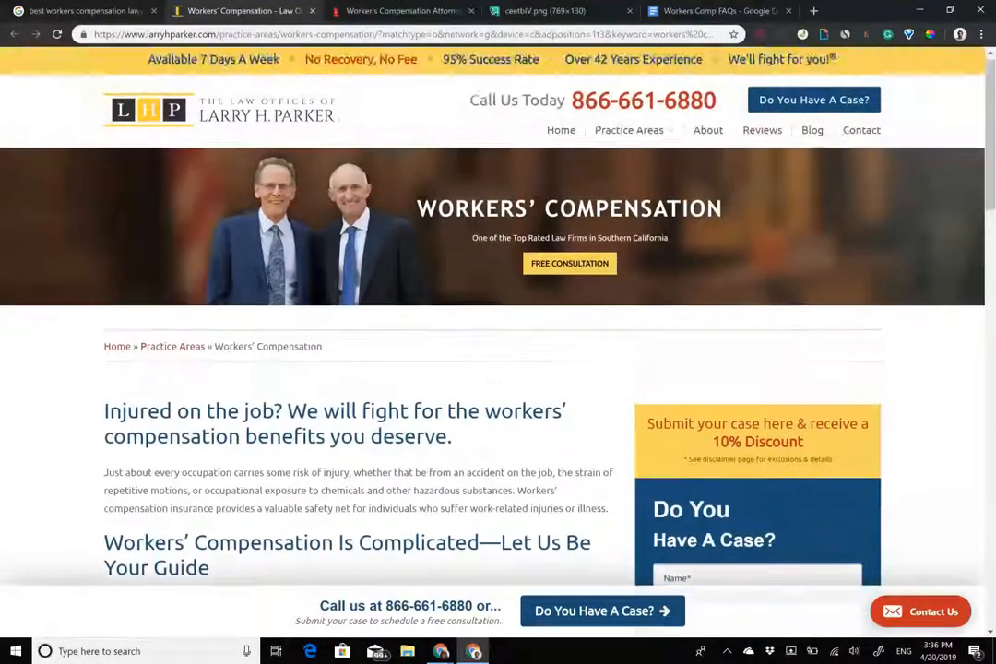
pyautogui.scroll(-3, 498, 369)
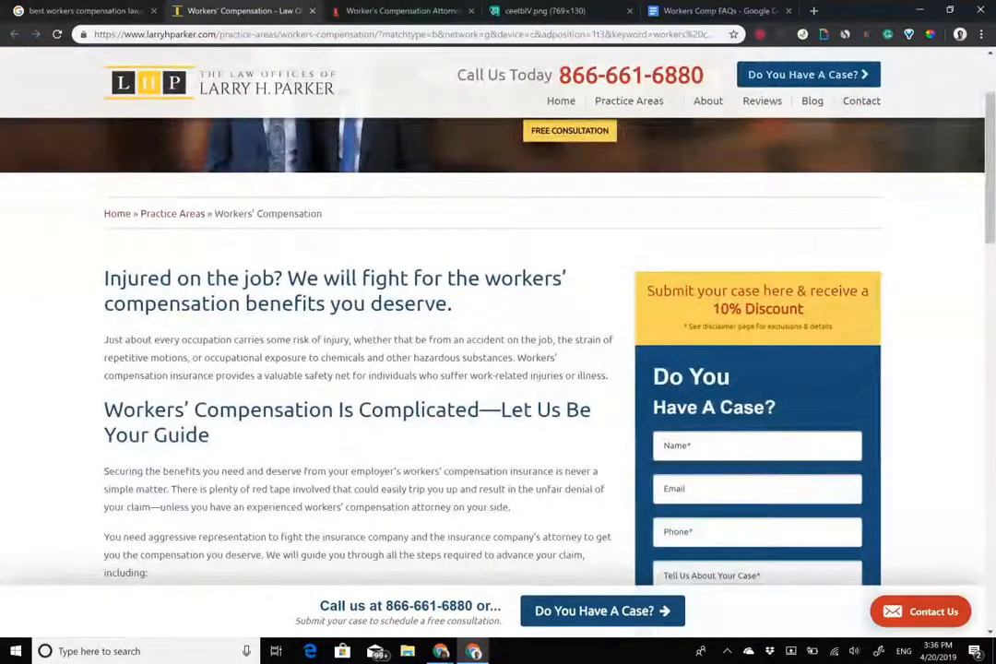
pyautogui.scroll(3, 498, 369)
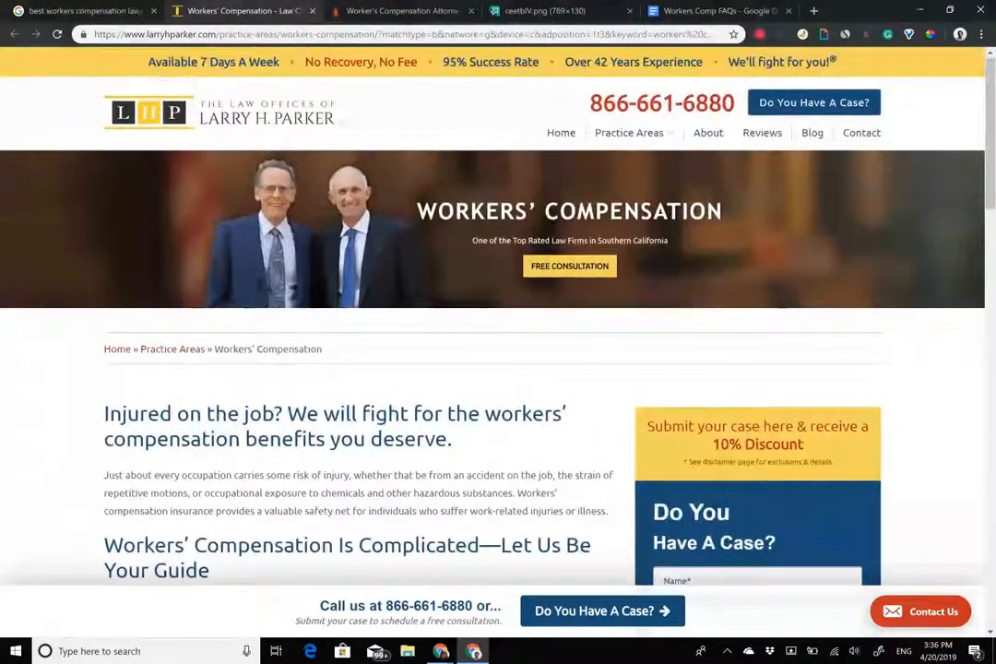
pyautogui.scroll(-3, 416, 247)
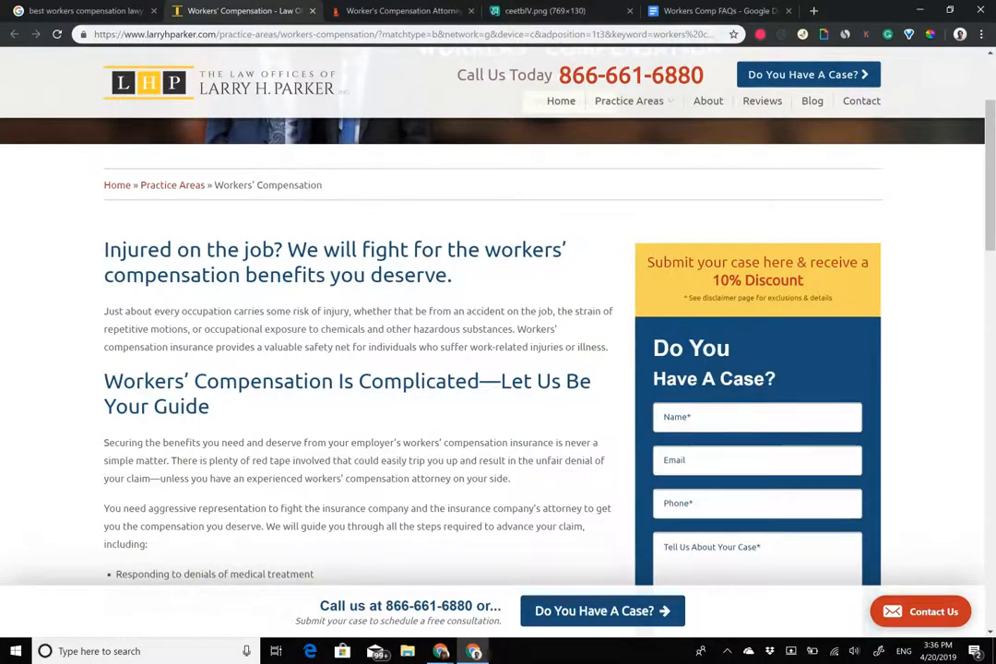
pyautogui.scroll(-8, 498, 351)
pyautogui.scroll(8, 498, 350)
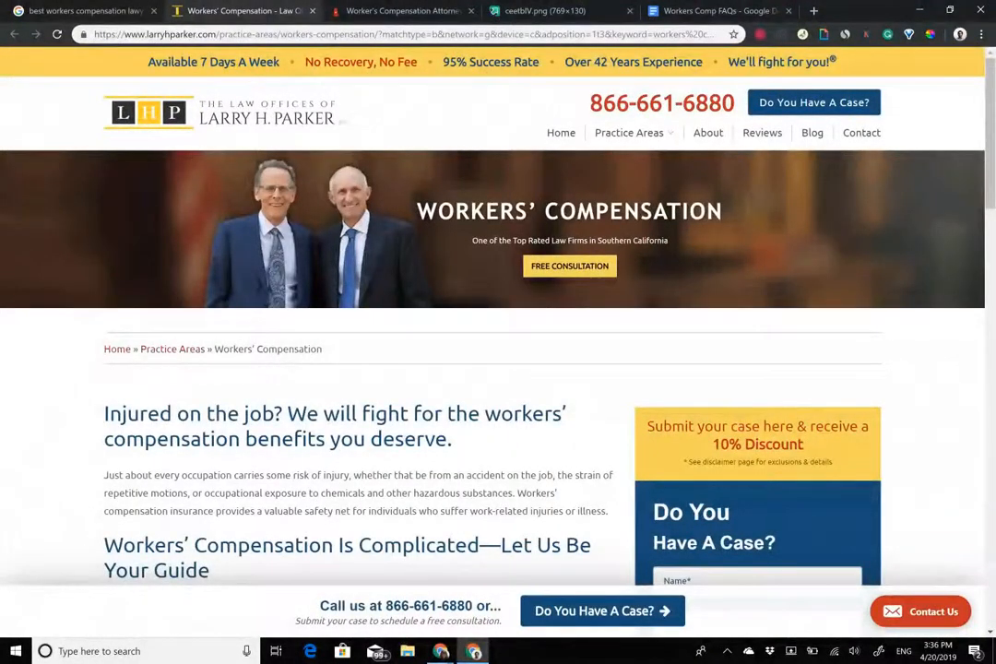
pyautogui.scroll(-2, 498, 351)
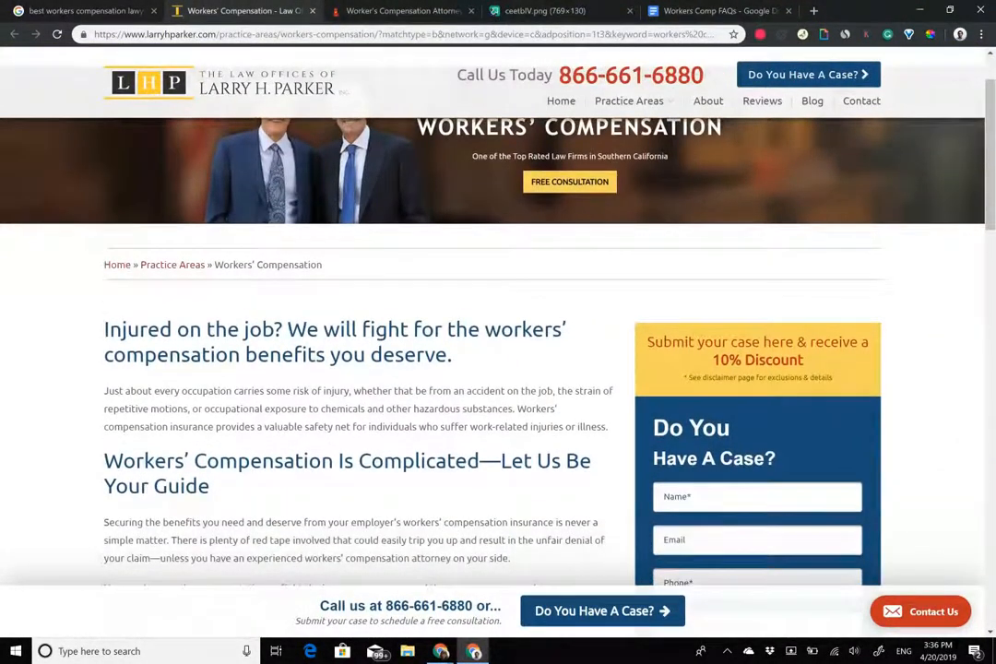
pyautogui.scroll(2, 466, 265)
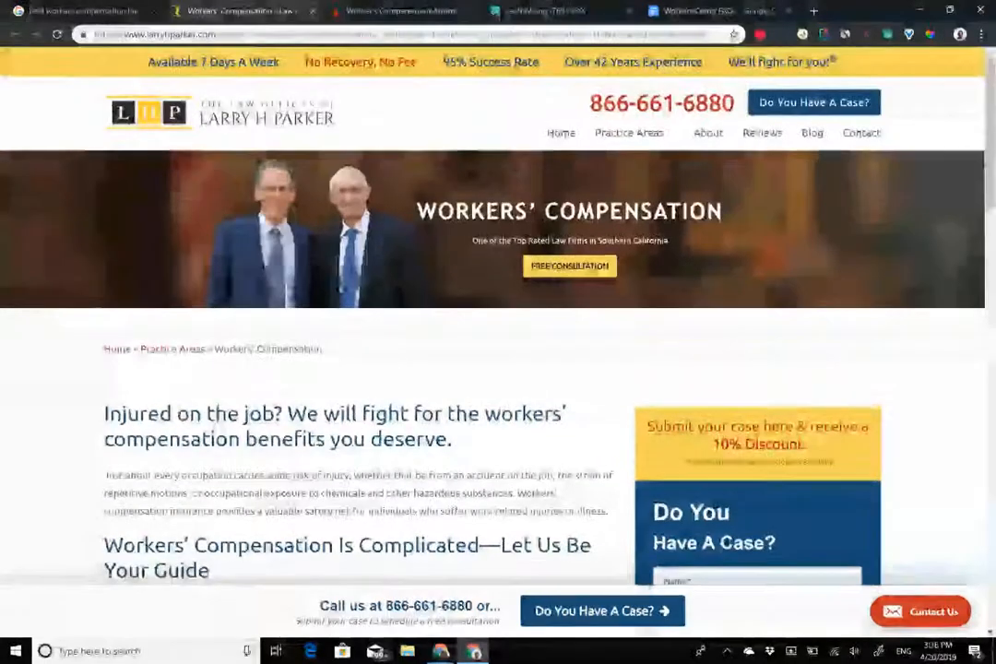
# Read through the Larry H. Parker workers' compensation page and clear the heading highlight.
pyautogui.moveTo(416, 212); pyautogui.dragTo(722, 212)
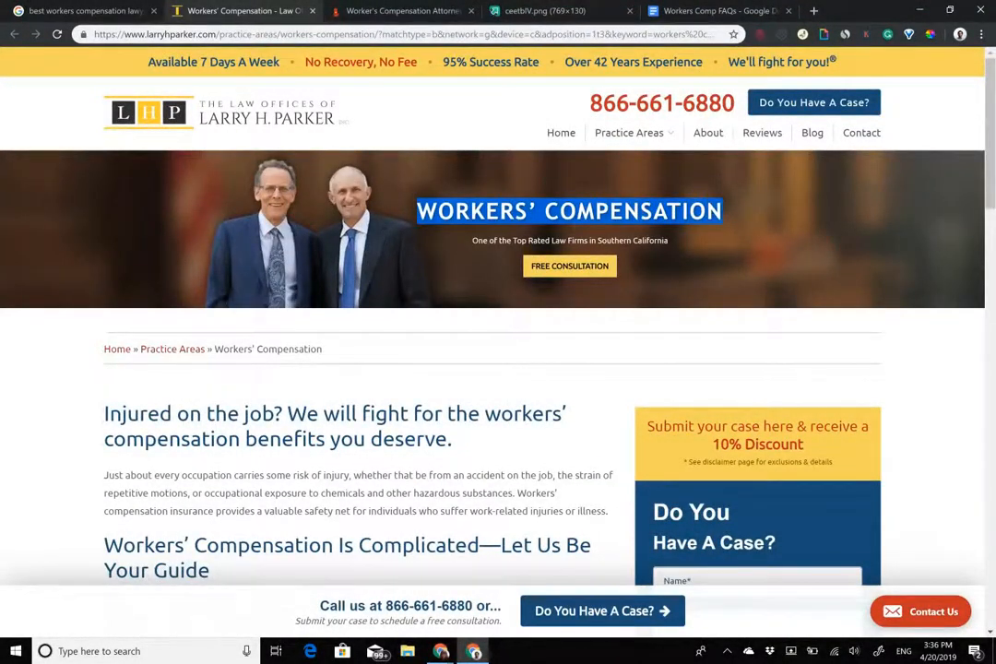
pyautogui.scroll(-1, 498, 332)
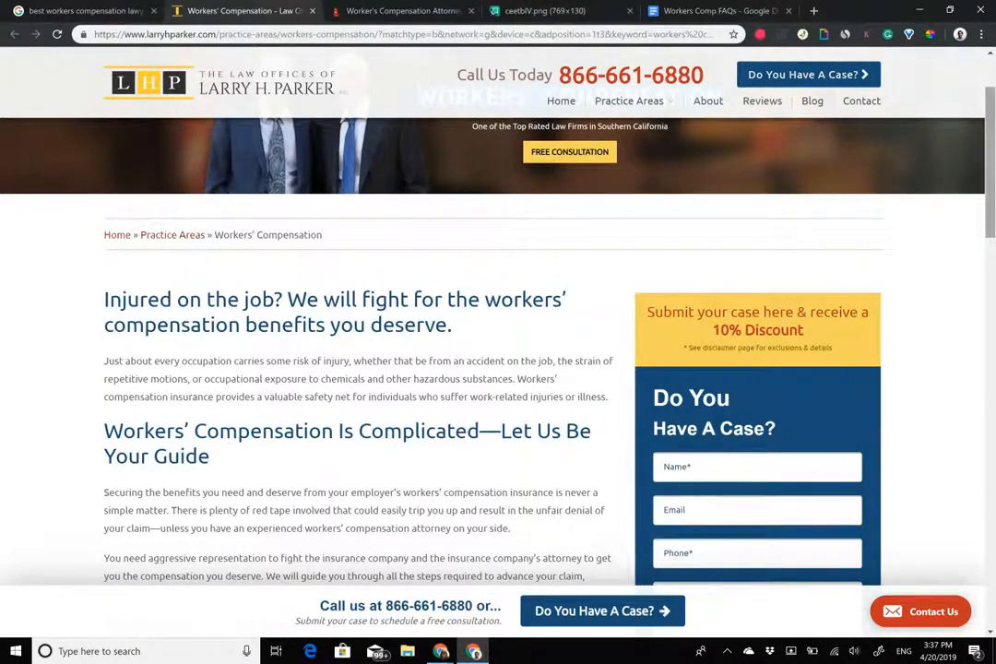
pyautogui.scroll(2, 498, 332)
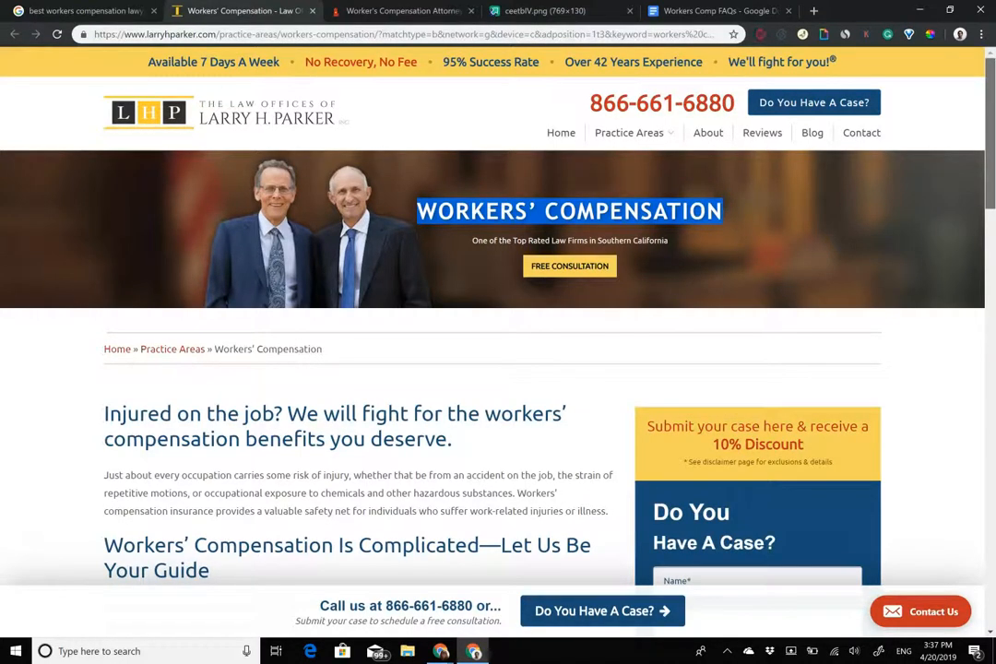
pyautogui.scroll(-1, 498, 323)
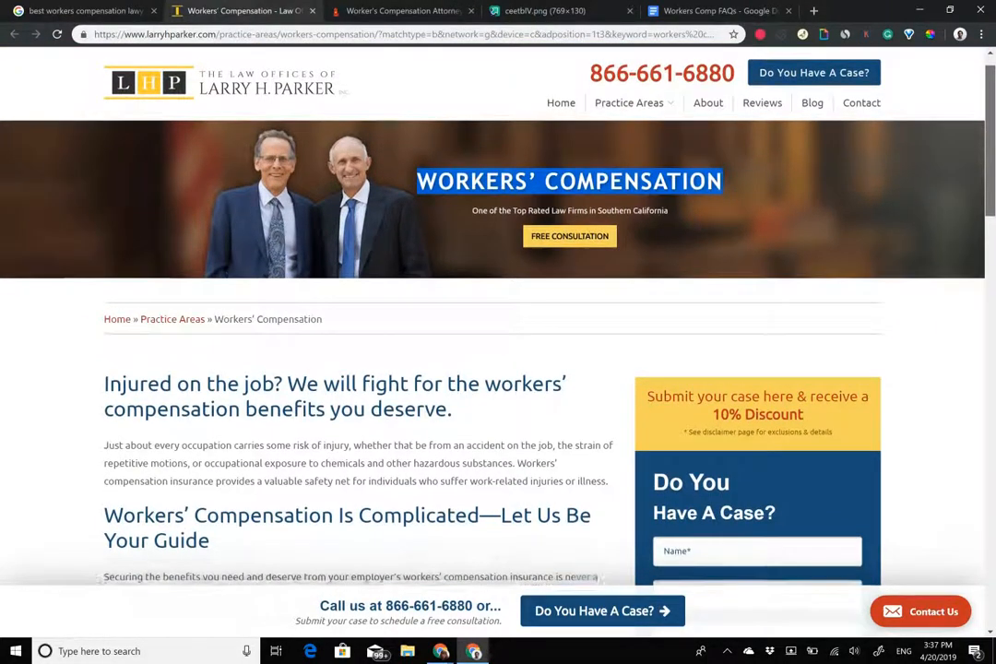
pyautogui.scroll(-4, 498, 323)
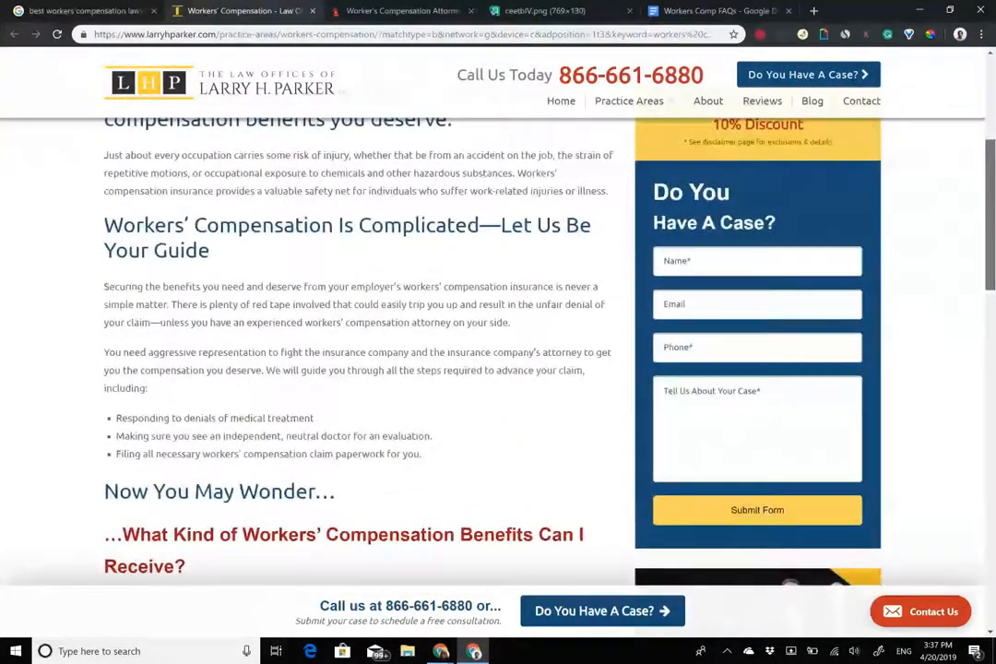
pyautogui.scroll(-2, 498, 323)
pyautogui.scroll(-6, 498, 323)
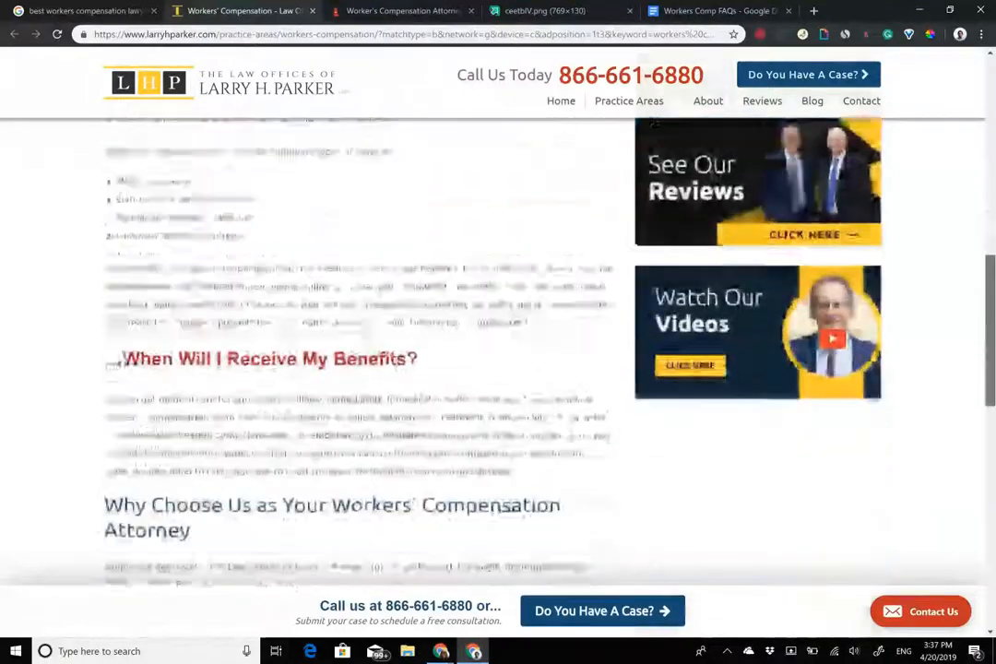
pyautogui.scroll(-5, 498, 323)
pyautogui.scroll(7, 498, 323)
pyautogui.scroll(3, 498, 322)
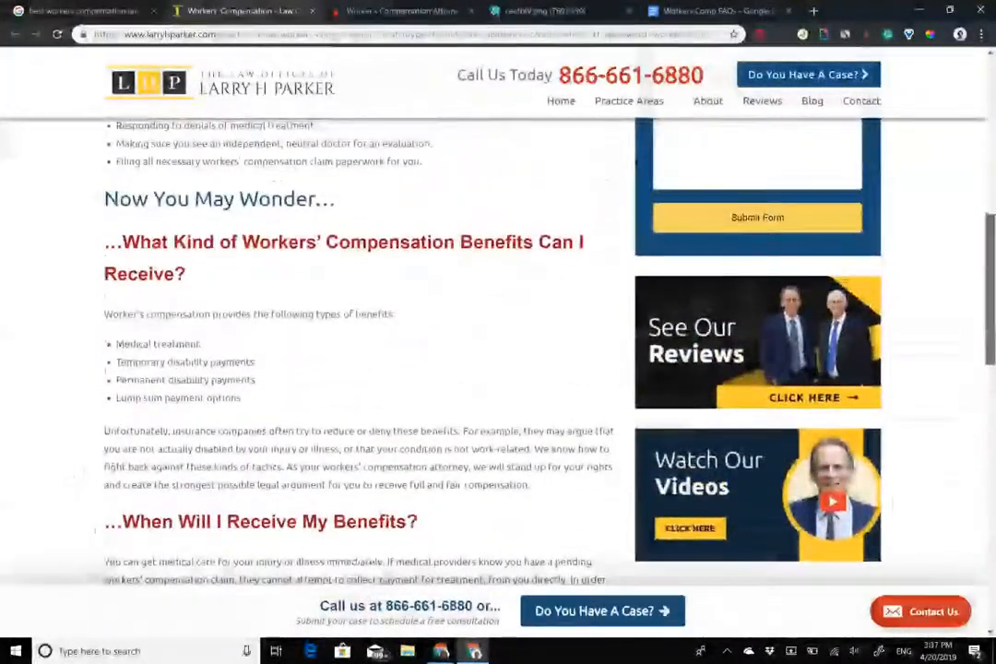
pyautogui.scroll(2, 498, 323)
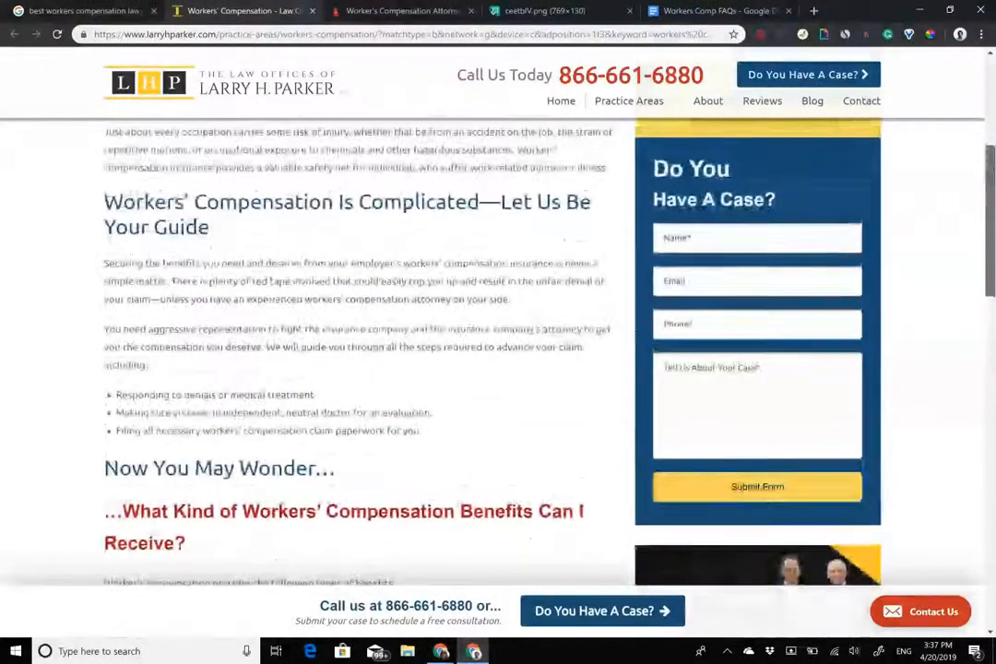
pyautogui.scroll(4, 498, 323)
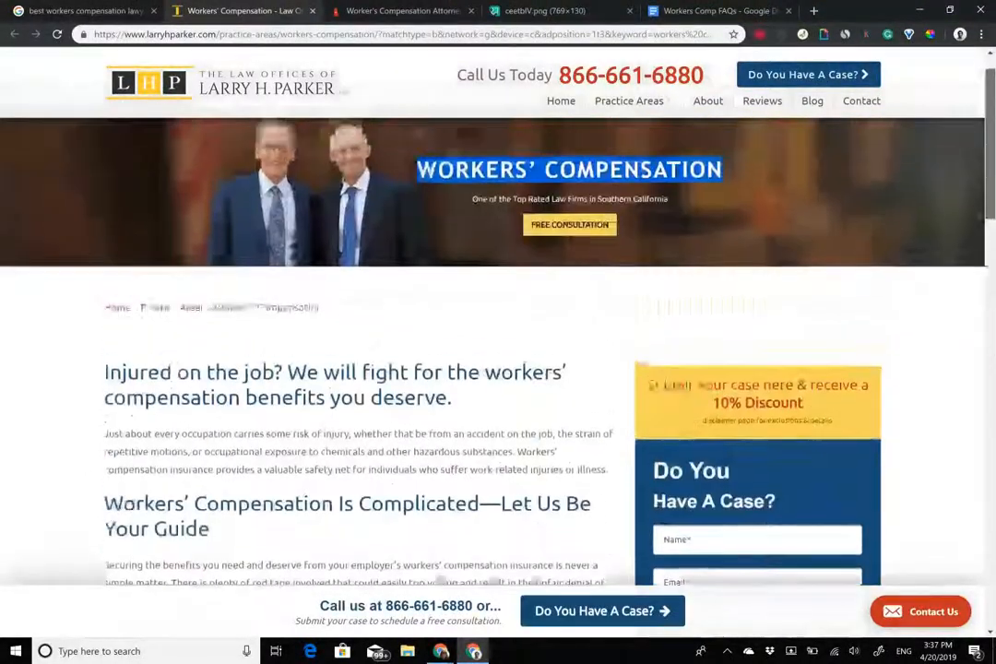
pyautogui.scroll(-4, 498, 323)
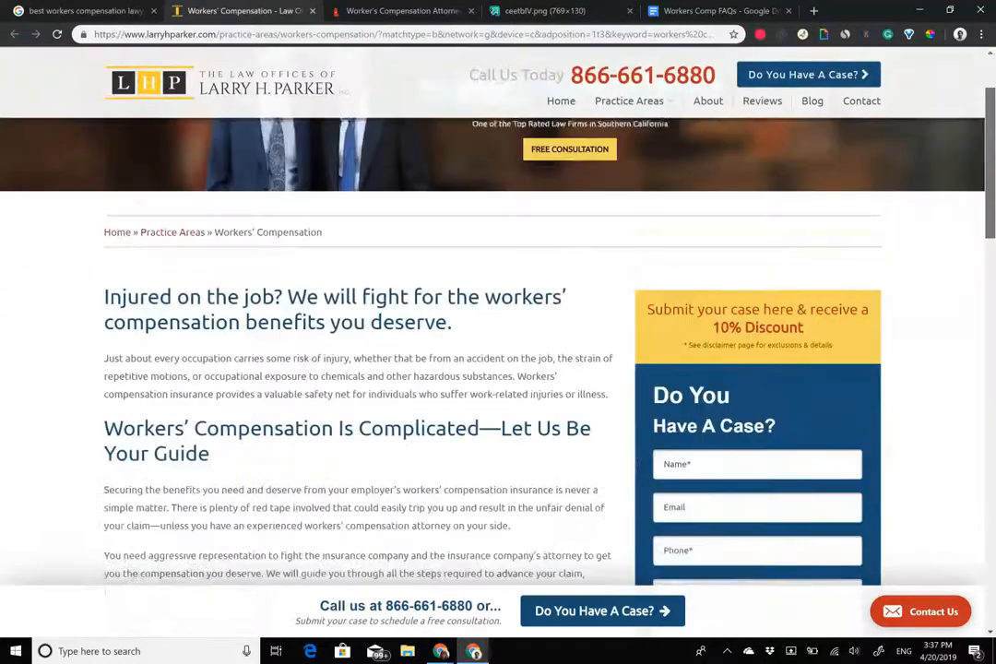
pyautogui.scroll(-1, 499, 323)
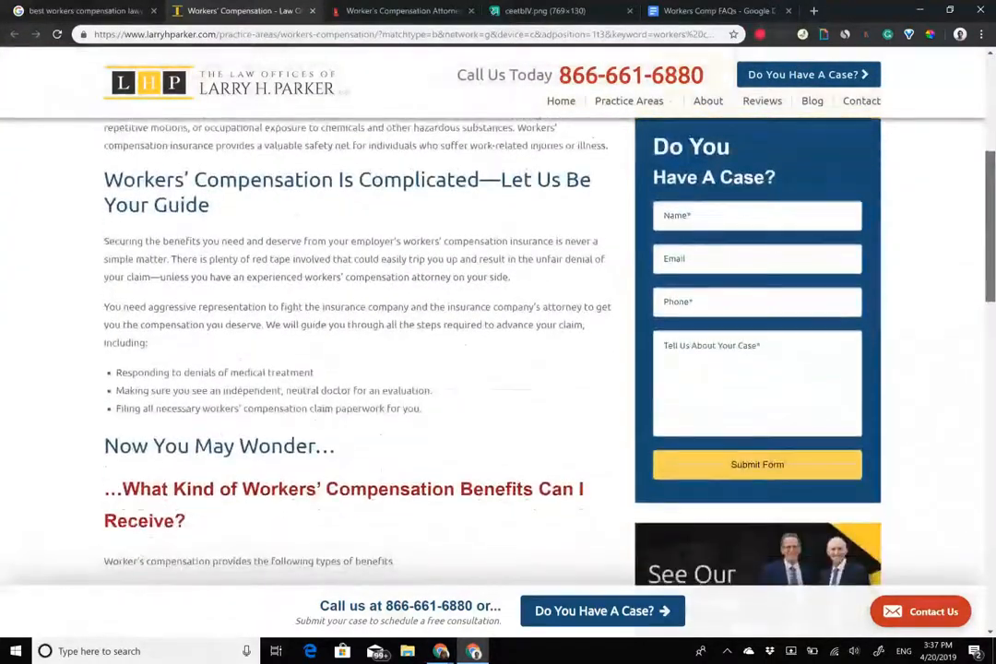
pyautogui.scroll(1, 498, 322)
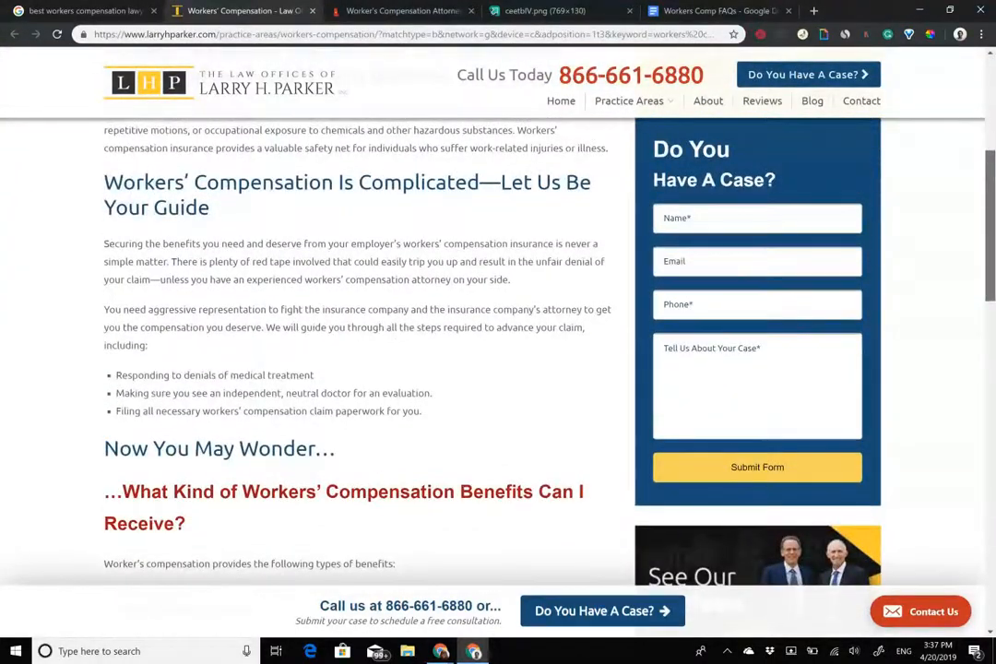
pyautogui.scroll(-3, 498, 350)
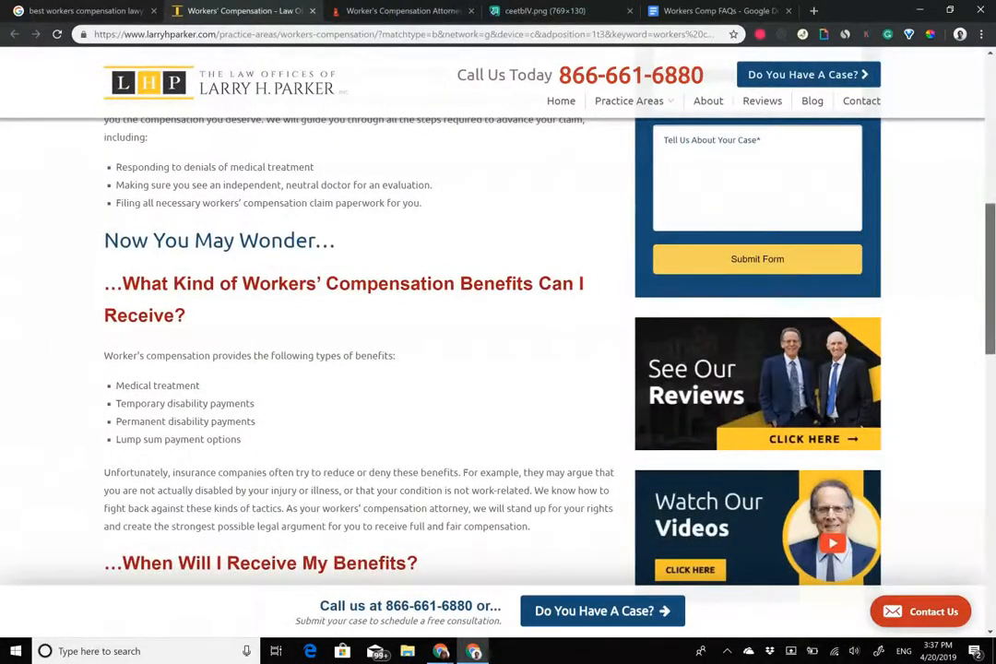
pyautogui.scroll(-1, 498, 350)
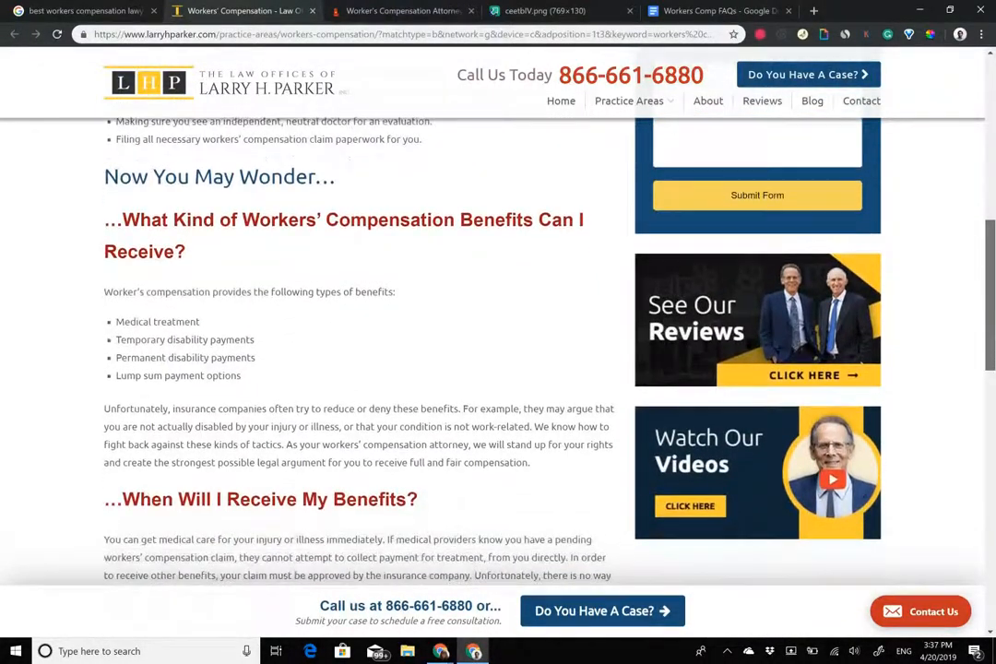
pyautogui.scroll(8, 498, 350)
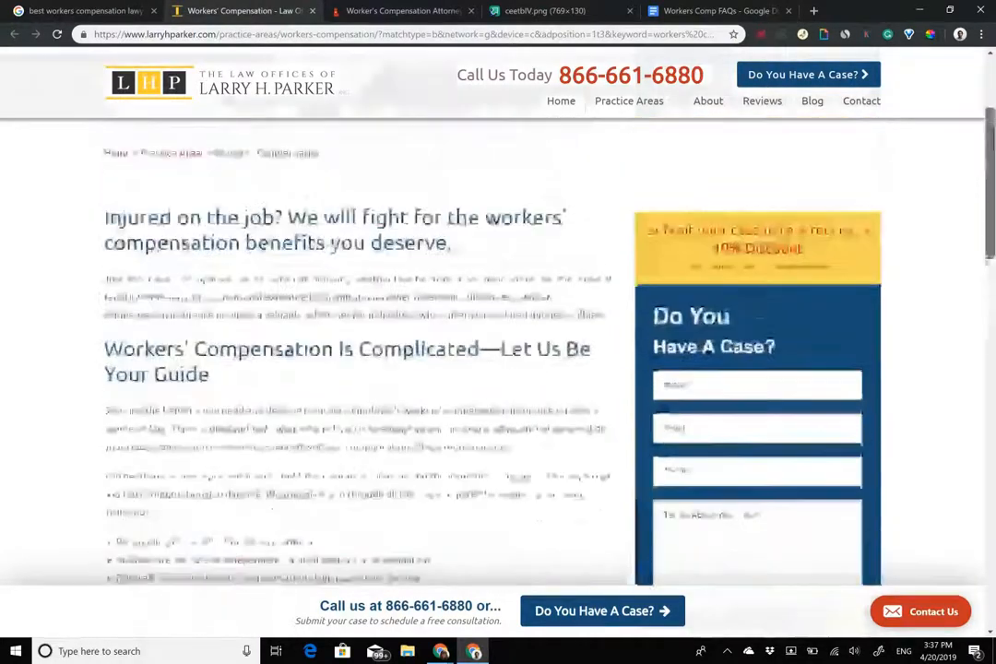
pyautogui.scroll(1, 498, 350)
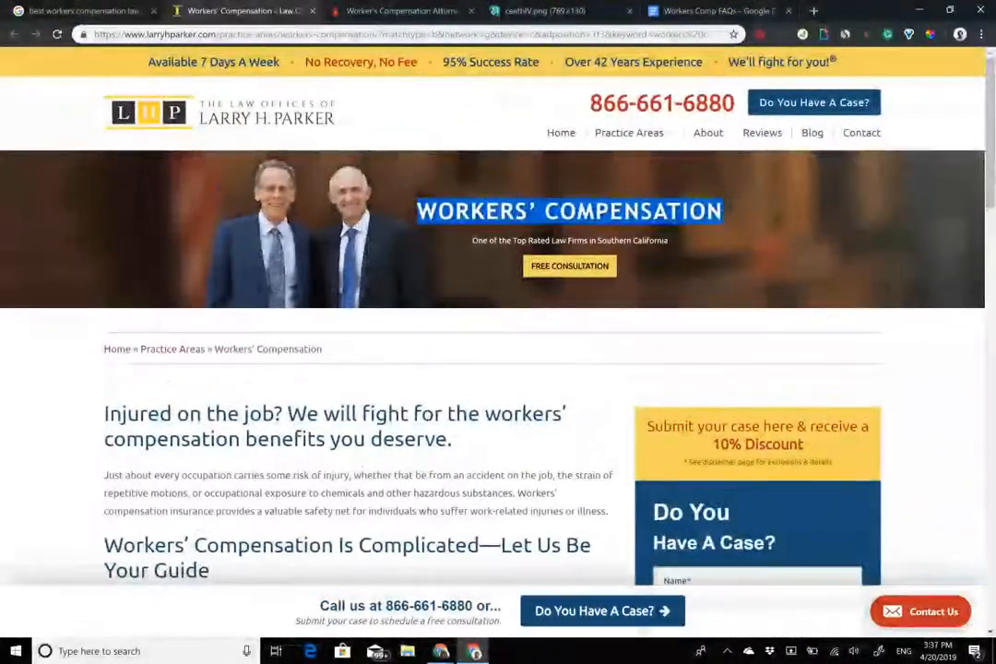
pyautogui.click(569, 211)
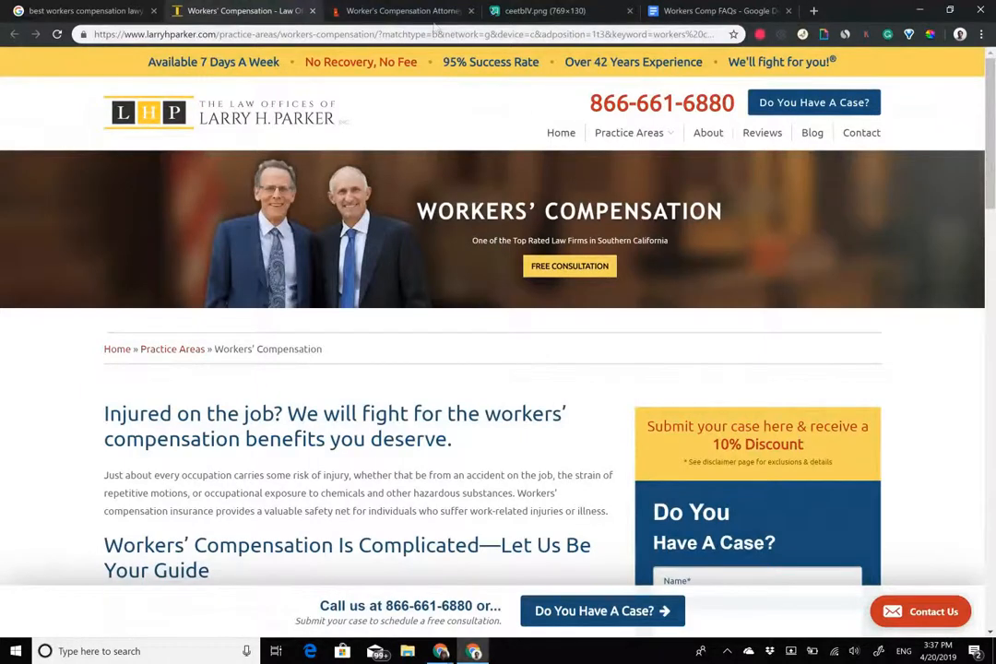
pyautogui.click(369, 17)
# Rename the first gambit from gid_1 to hook.
pyautogui.click(490, 216)
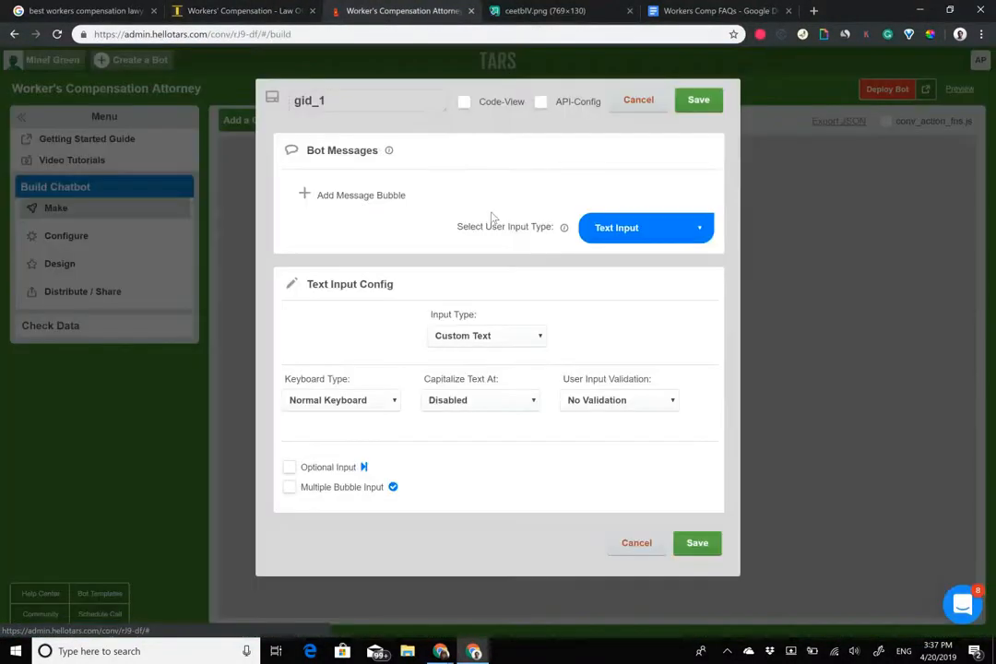
pyautogui.moveTo(344, 96); pyautogui.dragTo(83, 60)
pyautogui.write('hook')
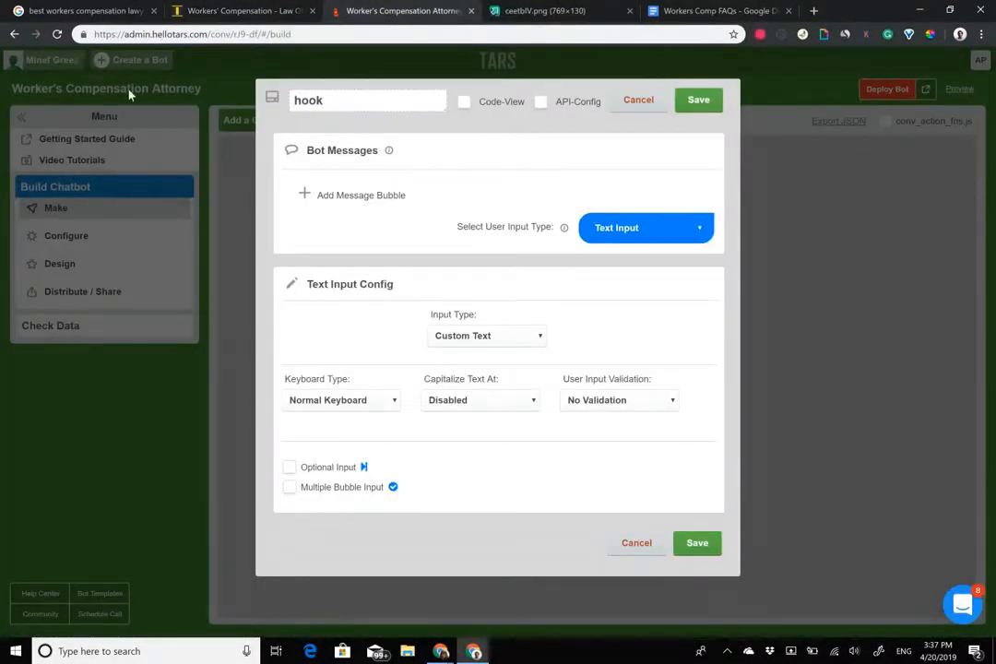
# Add three message bubbles to hook, giving the third a delay of 2.
pyautogui.click(327, 197)
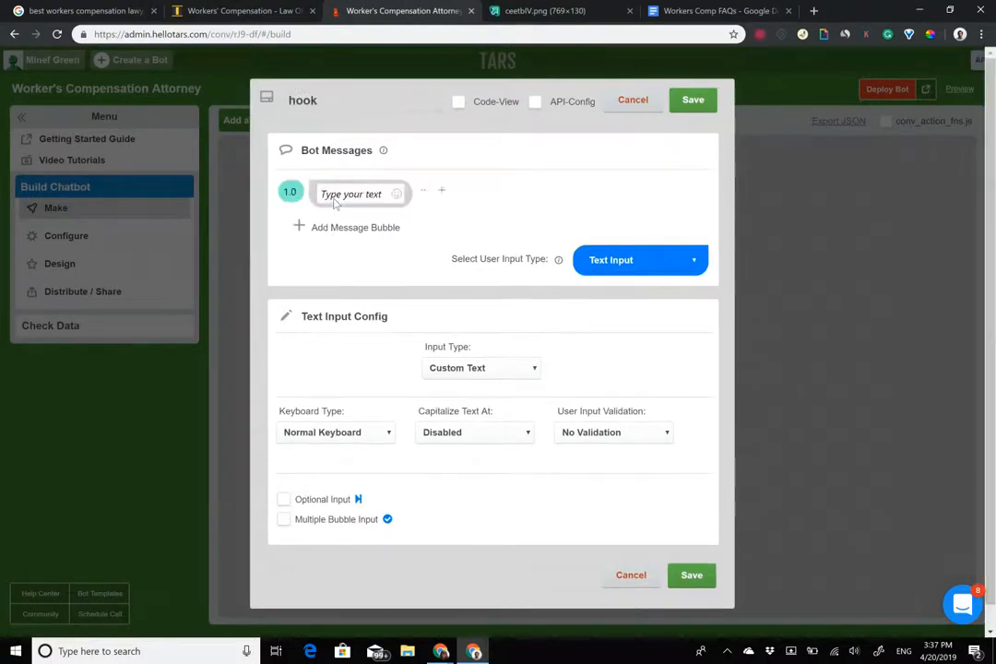
pyautogui.click(336, 227)
pyautogui.click(353, 259)
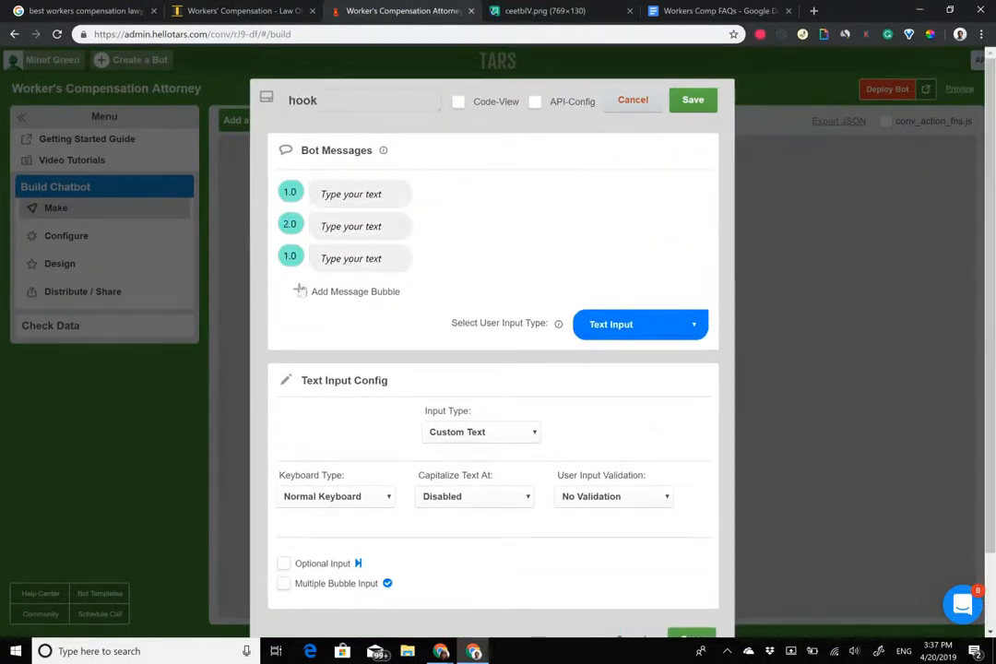
pyautogui.moveTo(287, 259); pyautogui.dragTo(252, 247)
pyautogui.write('2')
# Write 'Welcome to the Law Offices of Larry H Parker' in the first bubble.
pyautogui.click(328, 196)
pyautogui.write('Welcome to the ')
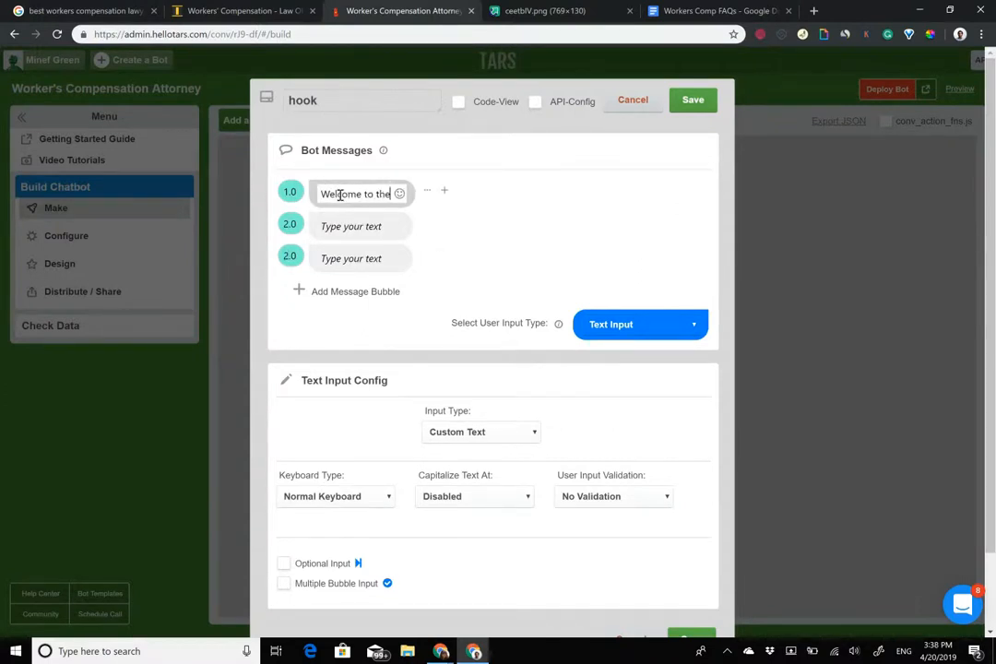
pyautogui.write('Law ')
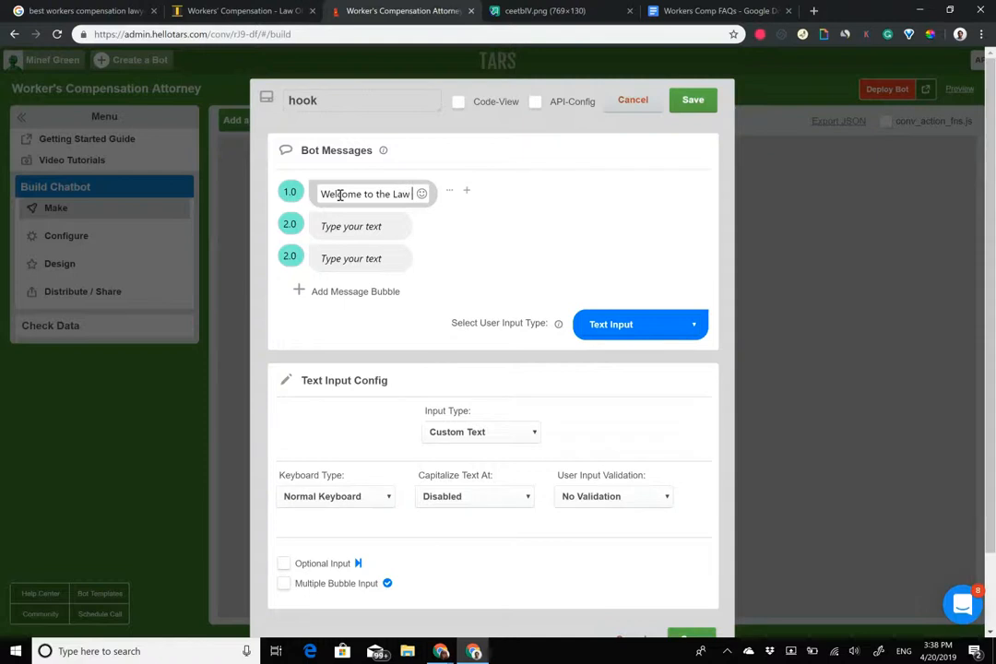
pyautogui.write('Offices of ')
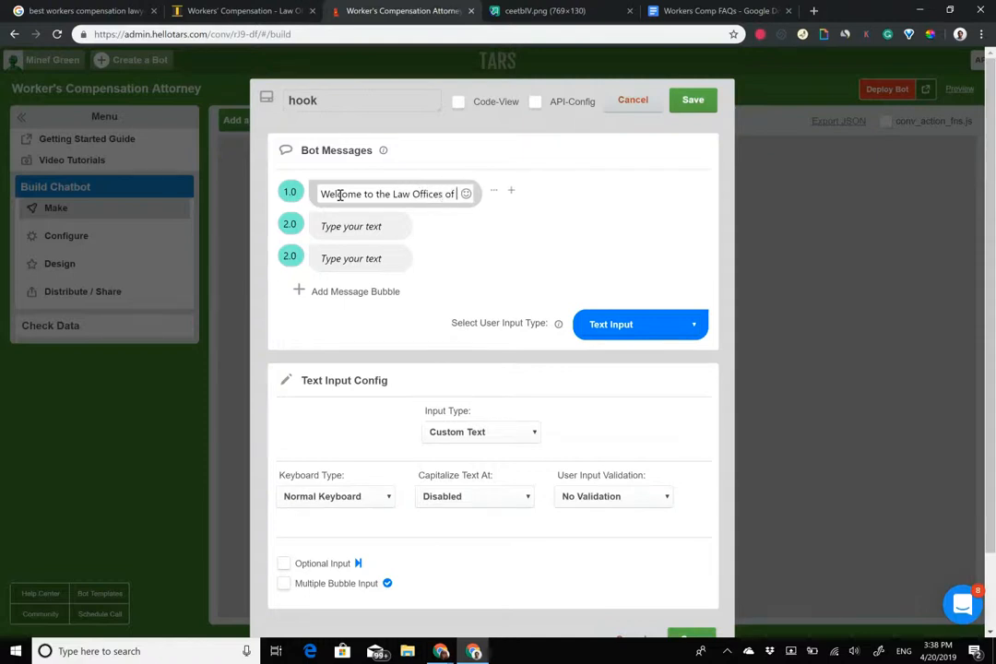
pyautogui.write('Larry H')
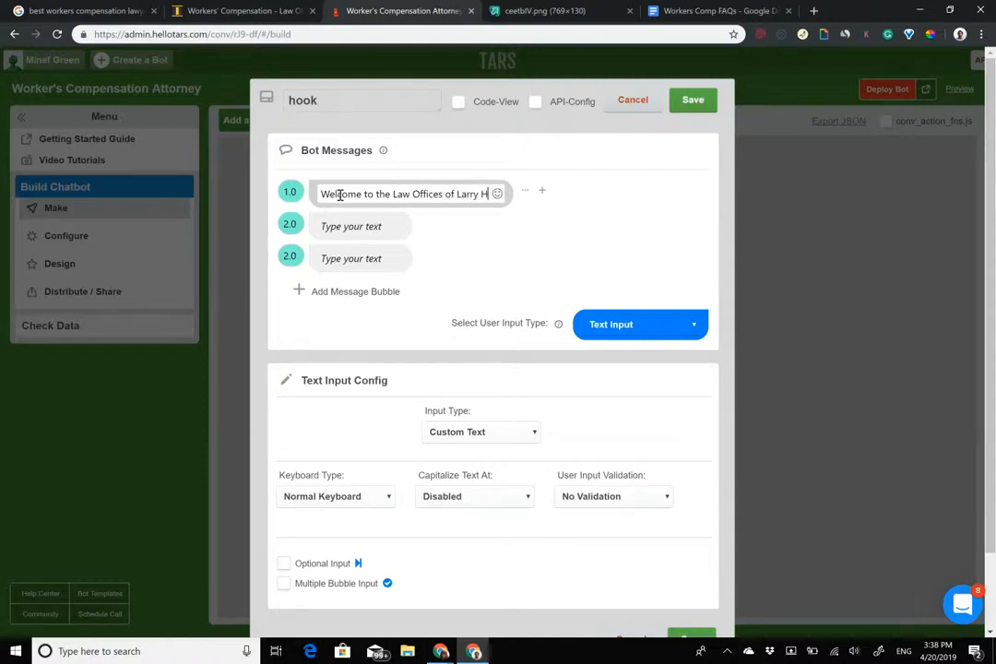
pyautogui.write(' Parker')
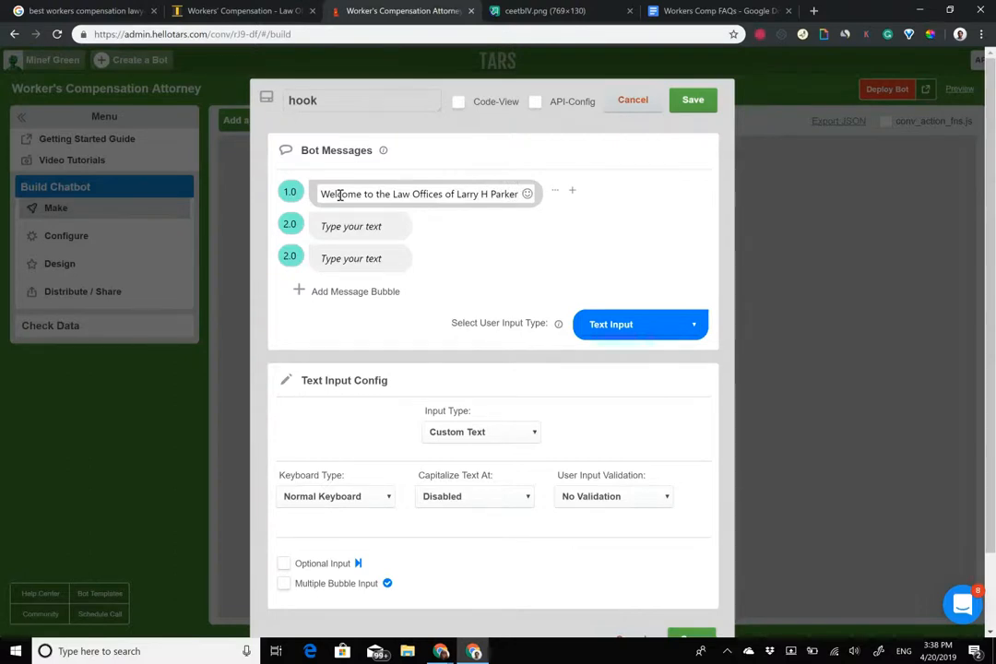
pyautogui.click(540, 10)
# Add the firm's logo image to the welcome bubble using its copied image address.
pyautogui.rightClick(478, 378)
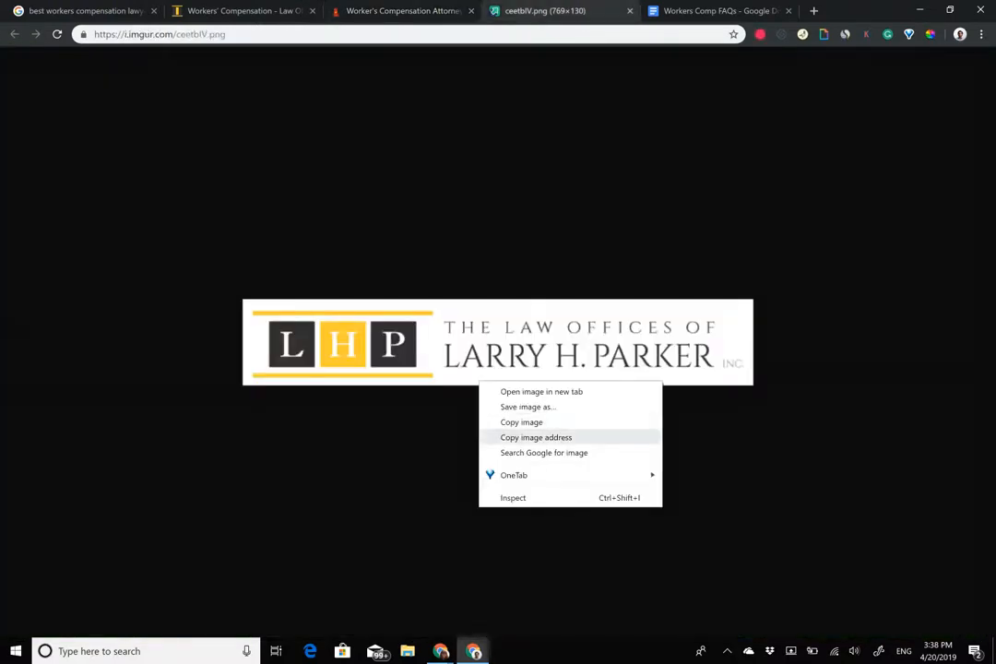
pyautogui.click(534, 439)
pyautogui.click(384, 6)
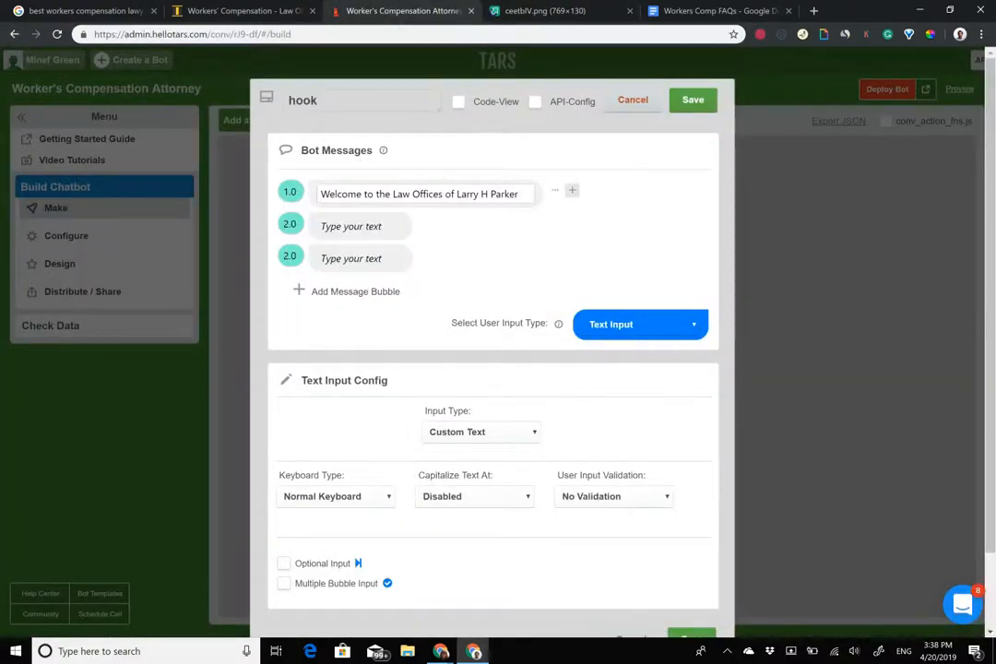
pyautogui.click(589, 190)
pyautogui.click(456, 282)
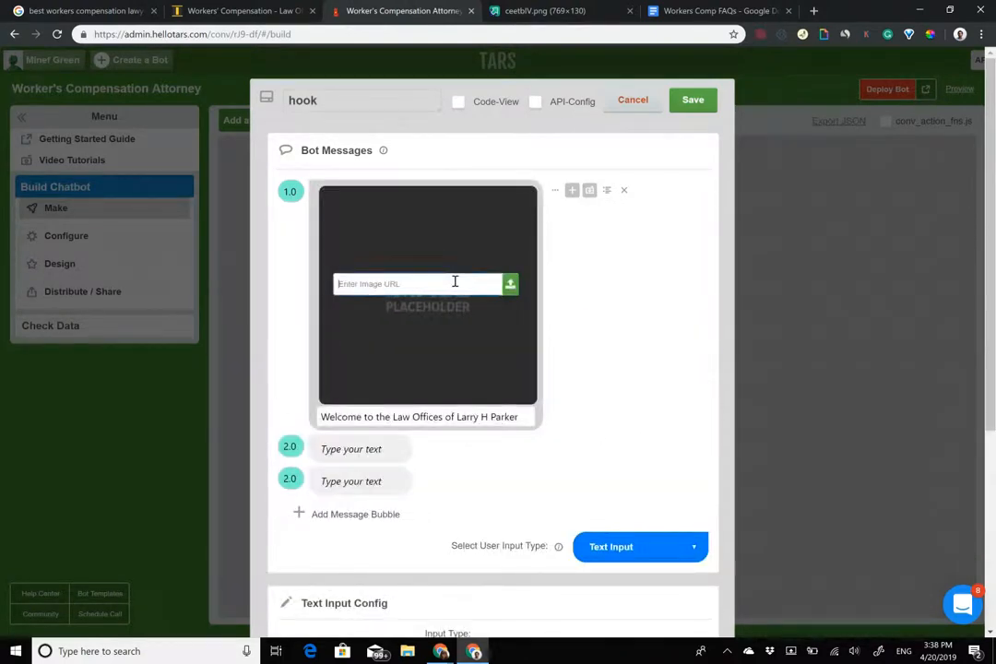
pyautogui.write('https://i.imgur.com/ceetbIV.png')
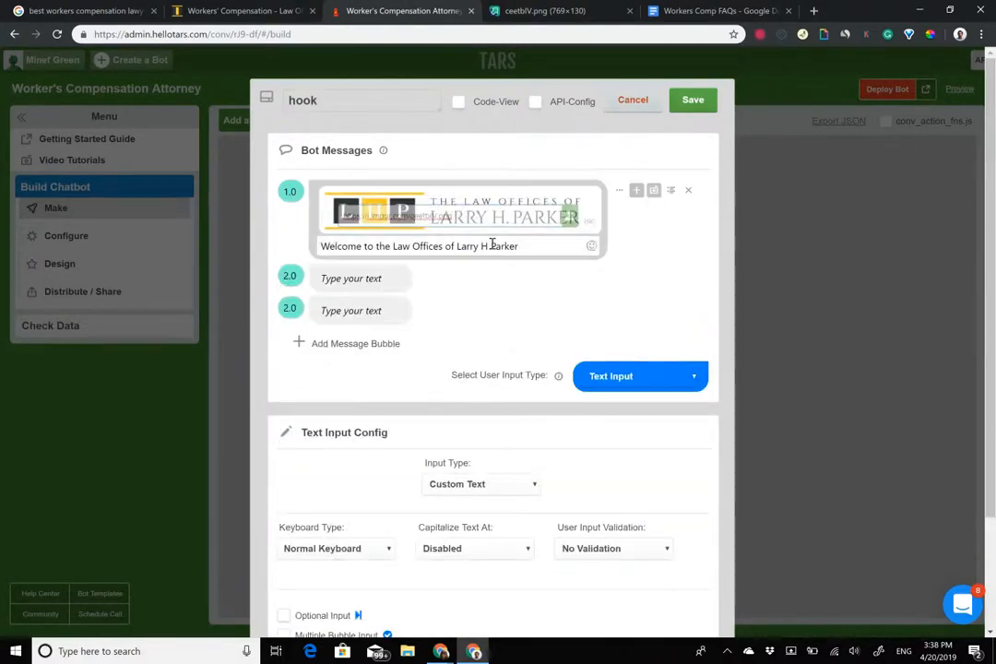
# Make 'Larry H Parker' bold in the welcome text.
pyautogui.moveTo(457, 246); pyautogui.dragTo(518, 246)
pyautogui.click(435, 219)
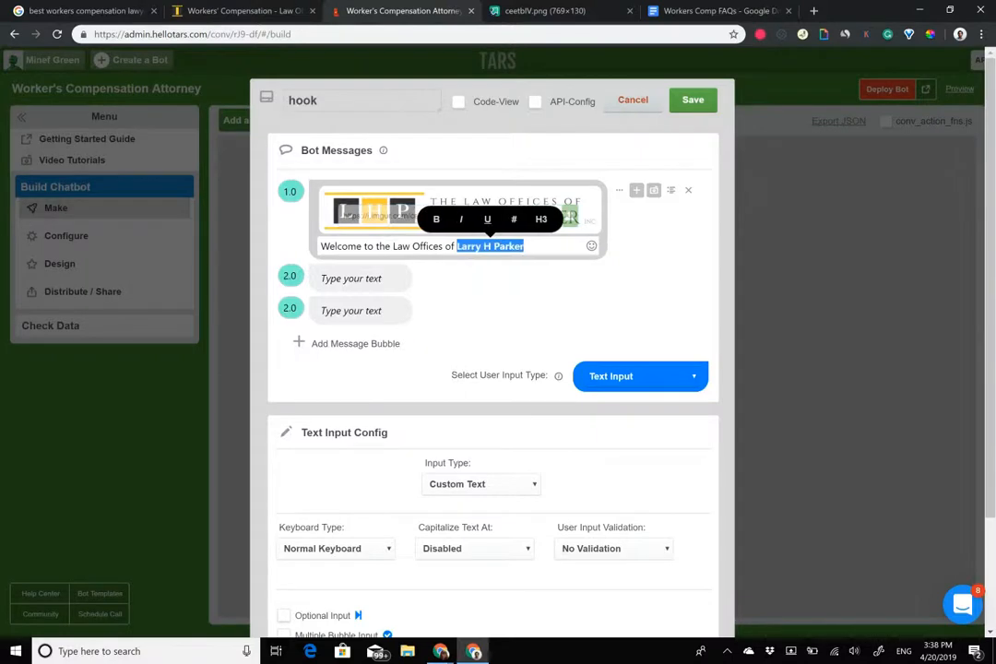
pyautogui.moveTo(395, 247); pyautogui.dragTo(459, 248)
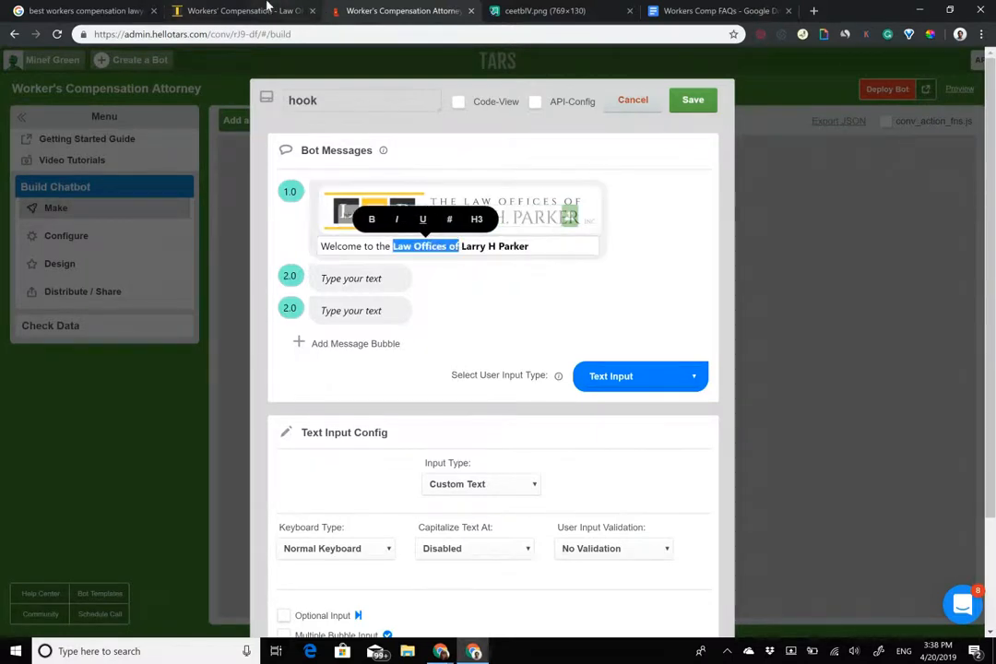
pyautogui.click(232, 10)
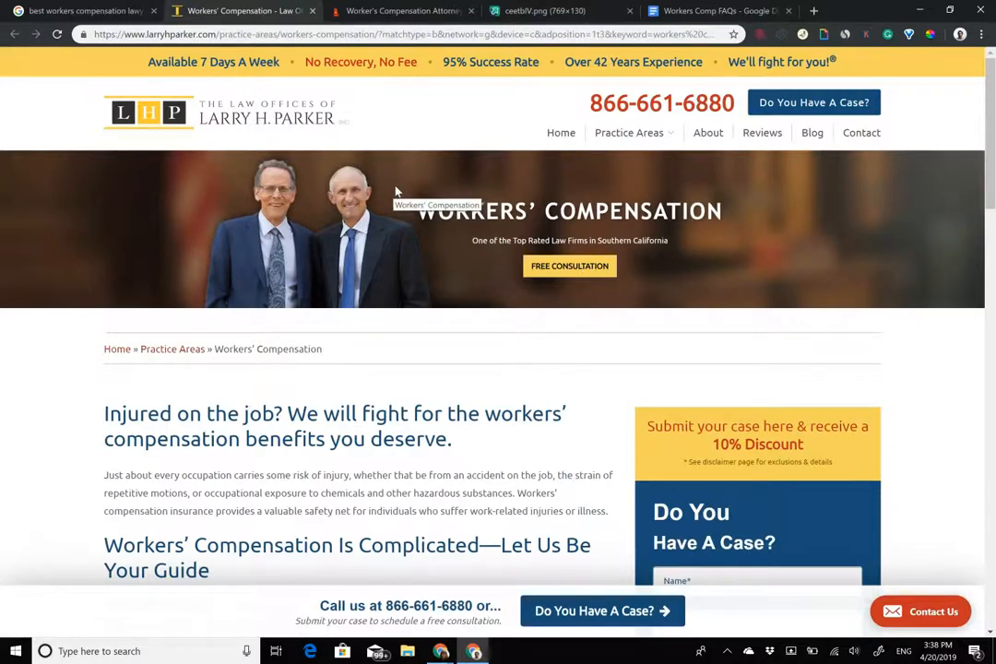
pyautogui.scroll(-2, 468, 276)
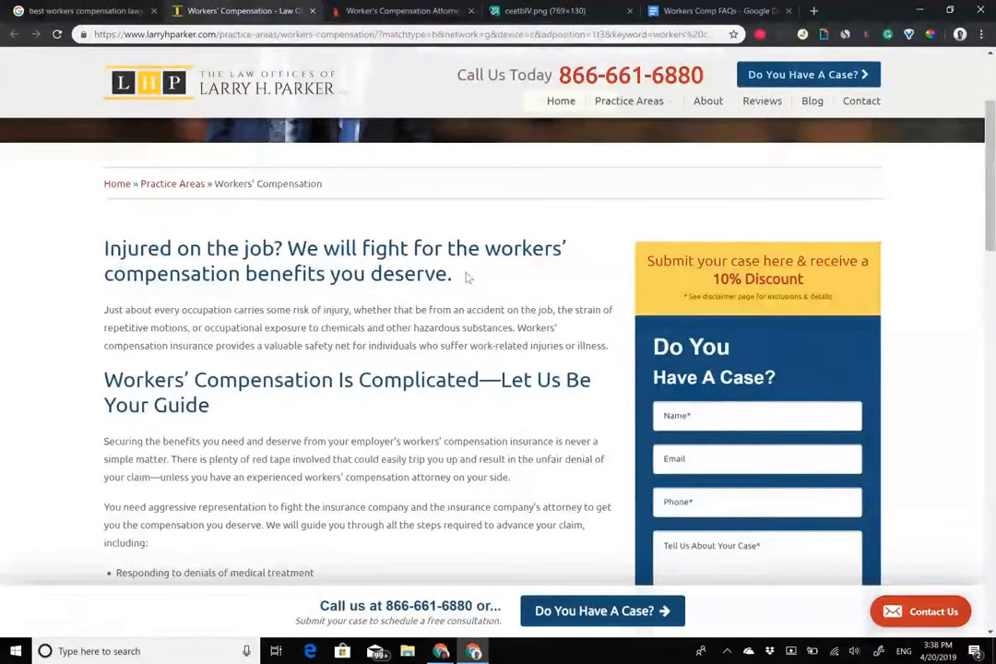
pyautogui.scroll(-2, 468, 277)
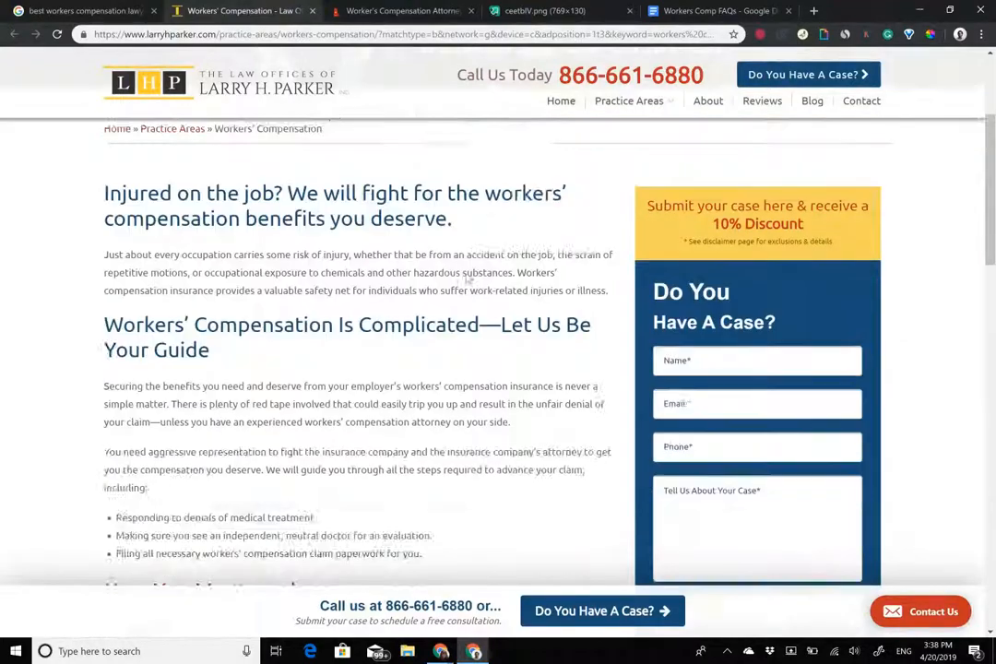
pyautogui.scroll(4, 468, 277)
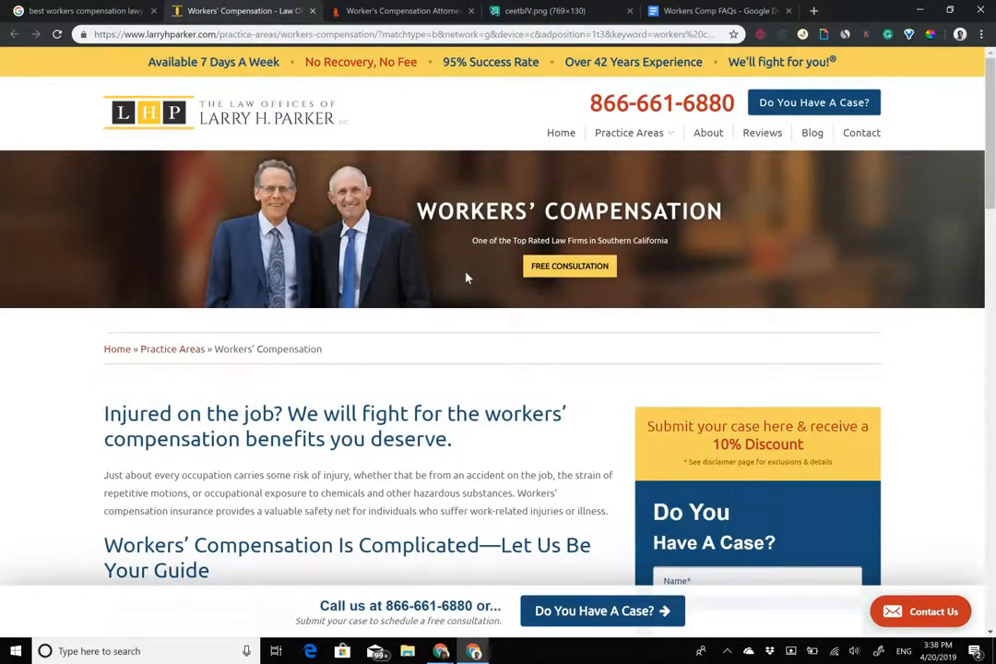
pyautogui.scroll(-3, 468, 277)
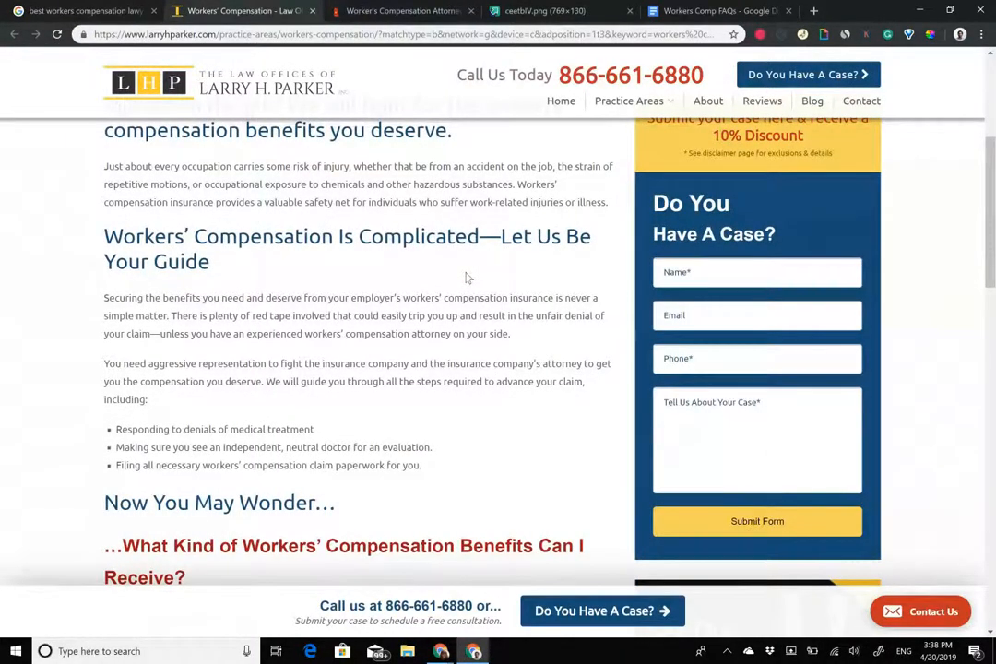
# Clear the 'Law Offices of' selection and place the cursor in hook's second bubble.
pyautogui.click(426, 9)
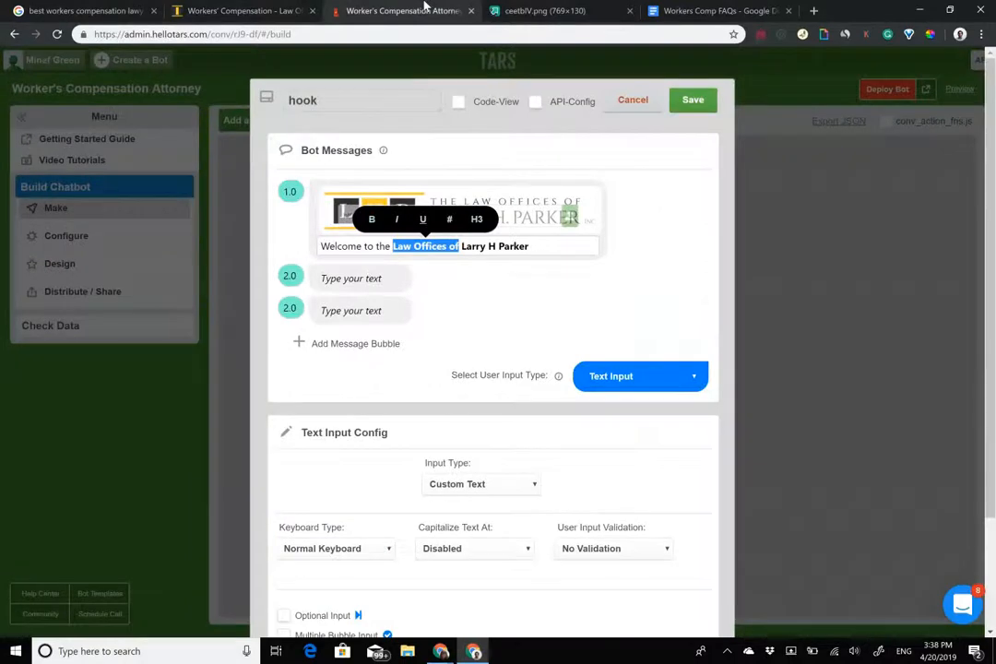
pyautogui.click(496, 246)
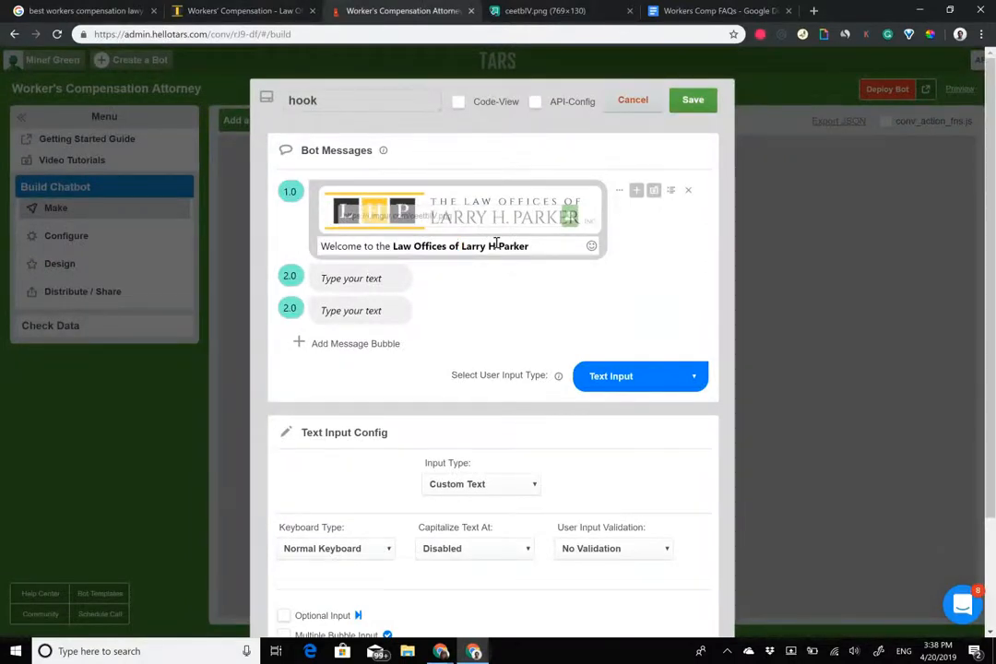
pyautogui.click(385, 282)
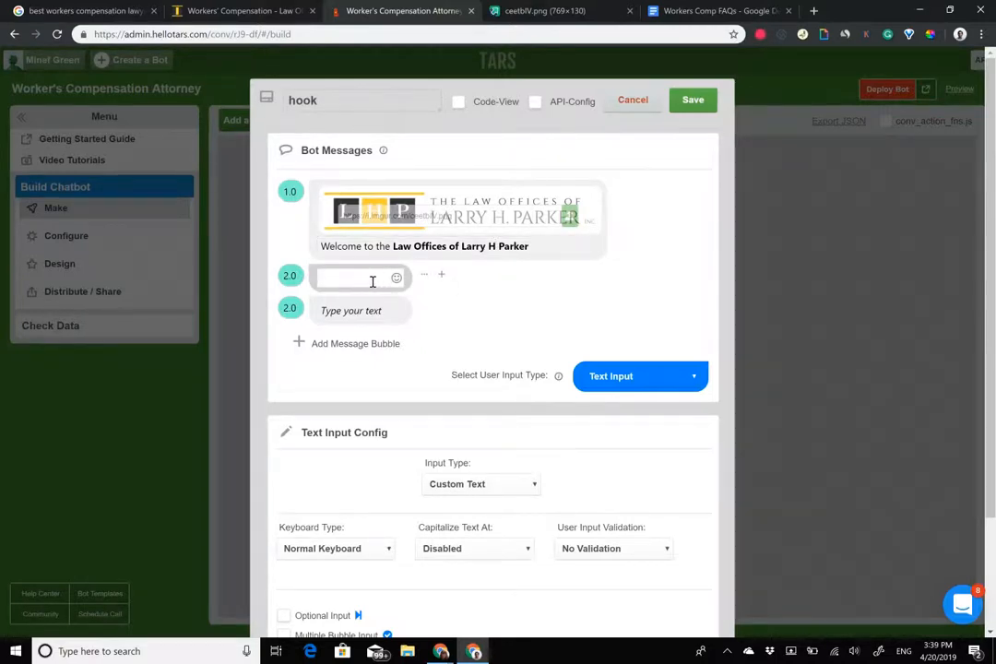
pyautogui.click(260, 9)
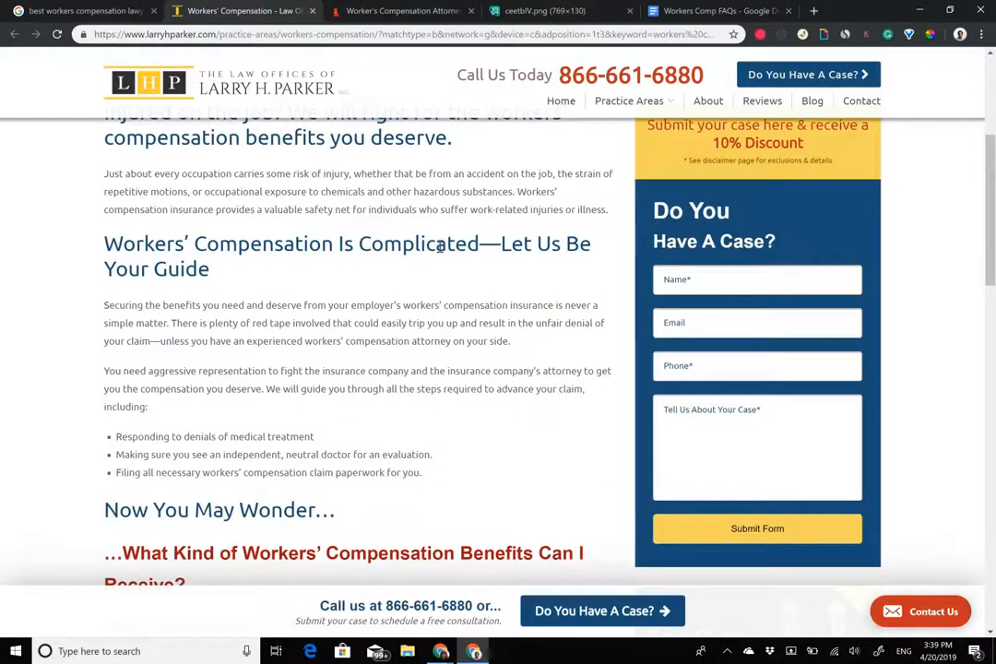
# Select the WORKERS' COMPENSATION heading on the firm's page after glancing at the search results.
pyautogui.scroll(5, 440, 246)
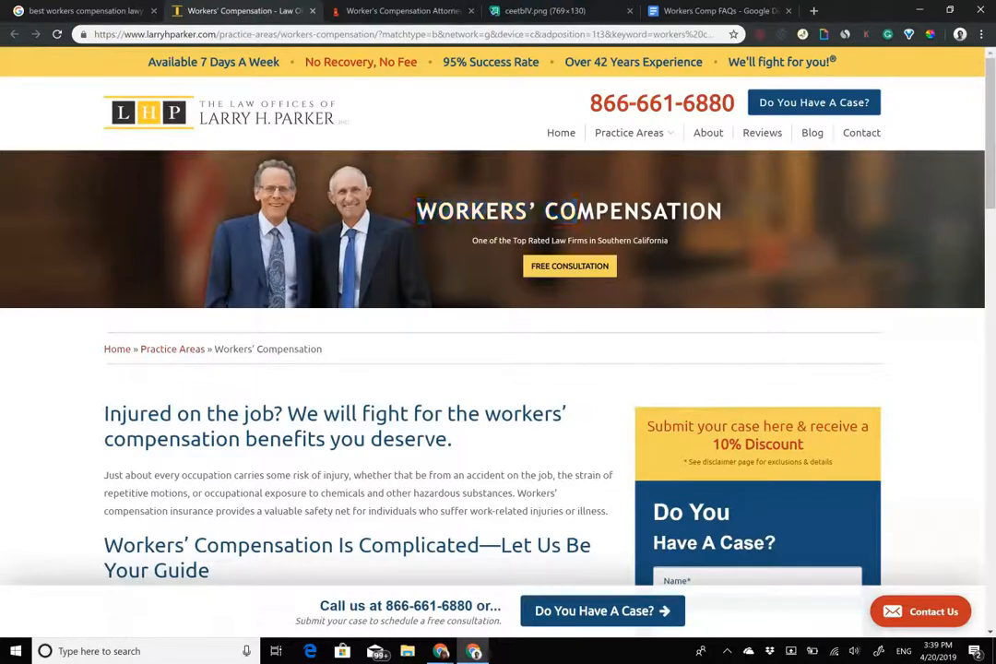
pyautogui.tripleClick(574, 210)
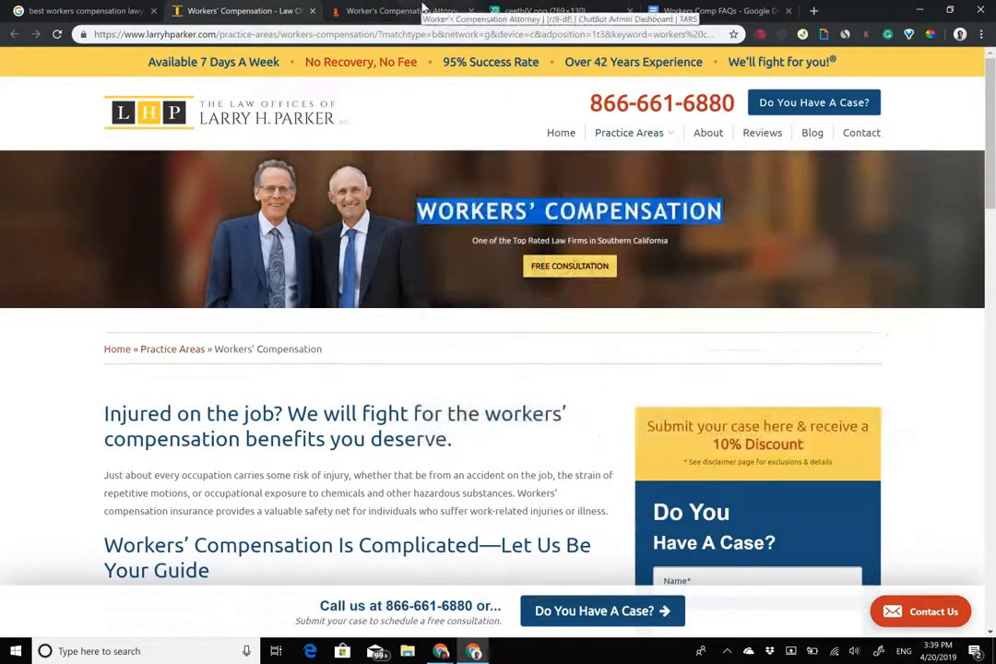
pyautogui.click(111, 10)
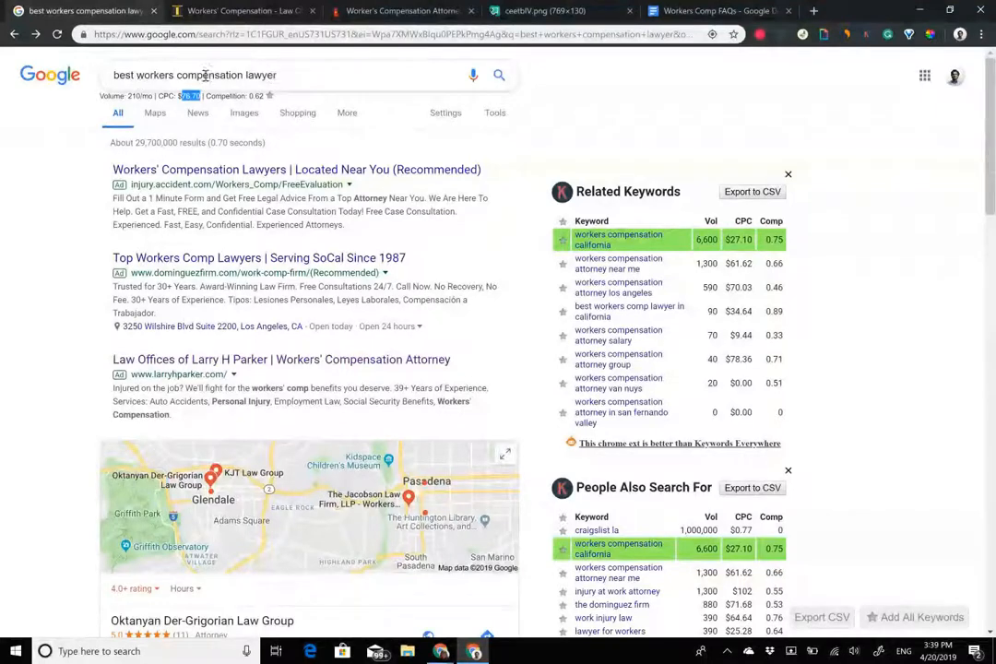
pyautogui.click(255, 9)
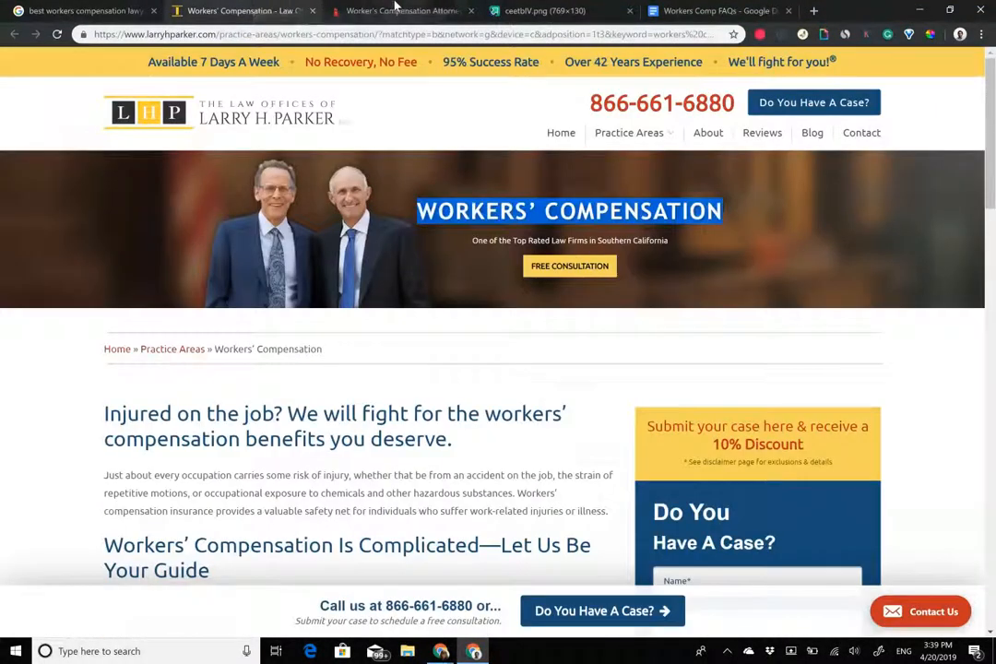
pyautogui.click(395, 9)
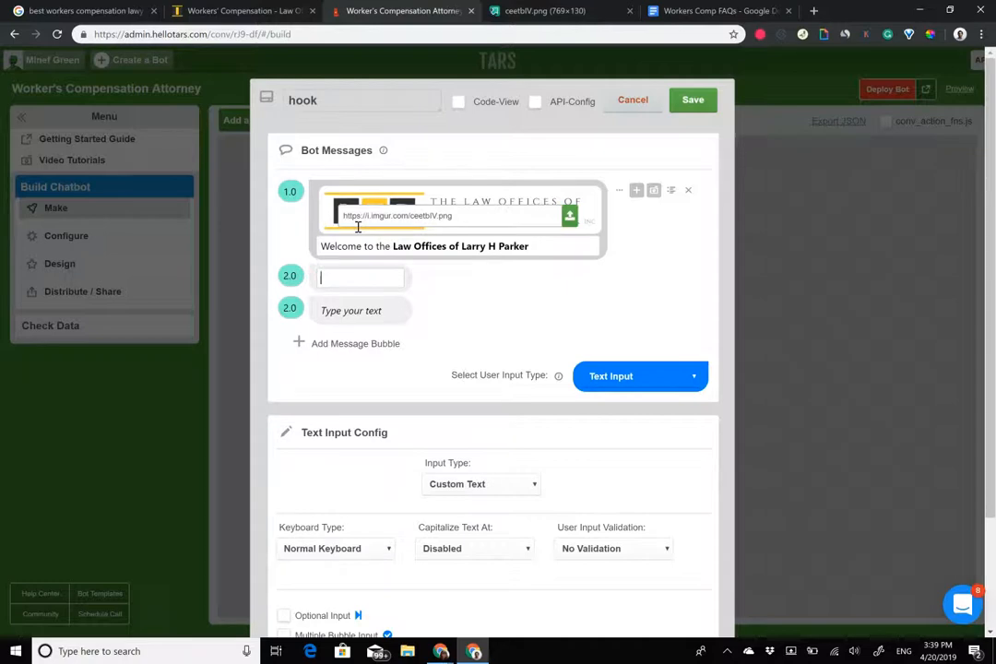
# On the law firm page, select the 'Injured on the job?' headline for copying.
pyautogui.click(216, 8)
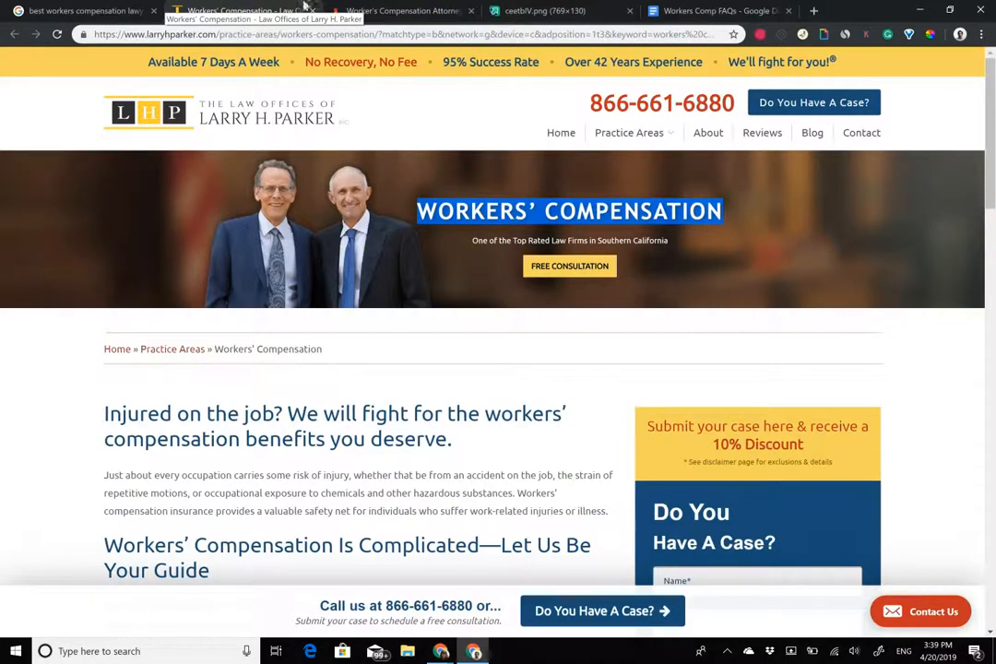
pyautogui.click(496, 8)
pyautogui.click(446, 6)
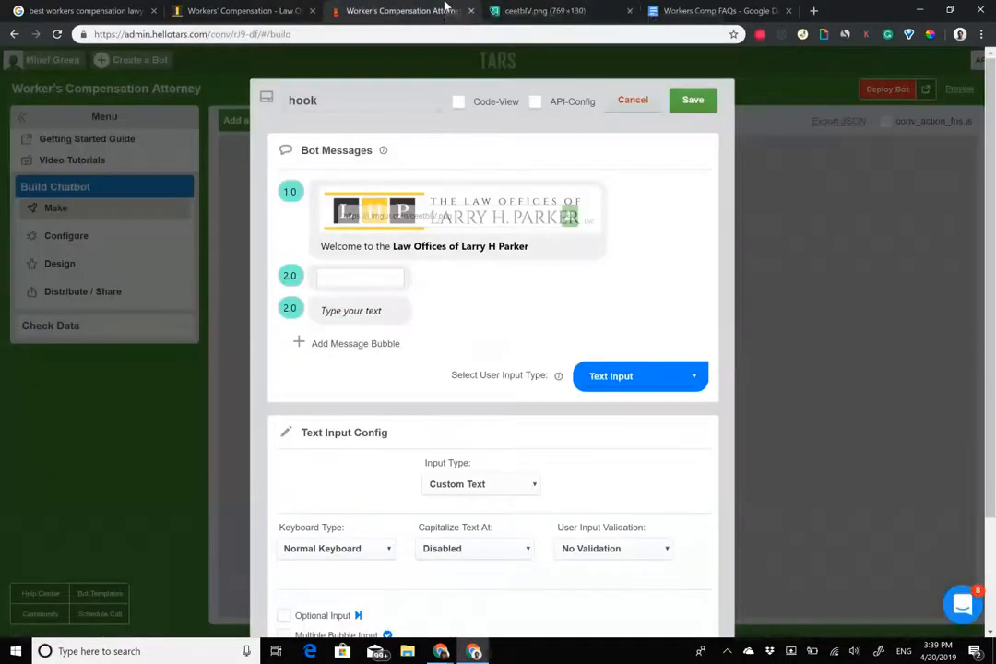
pyautogui.click(289, 13)
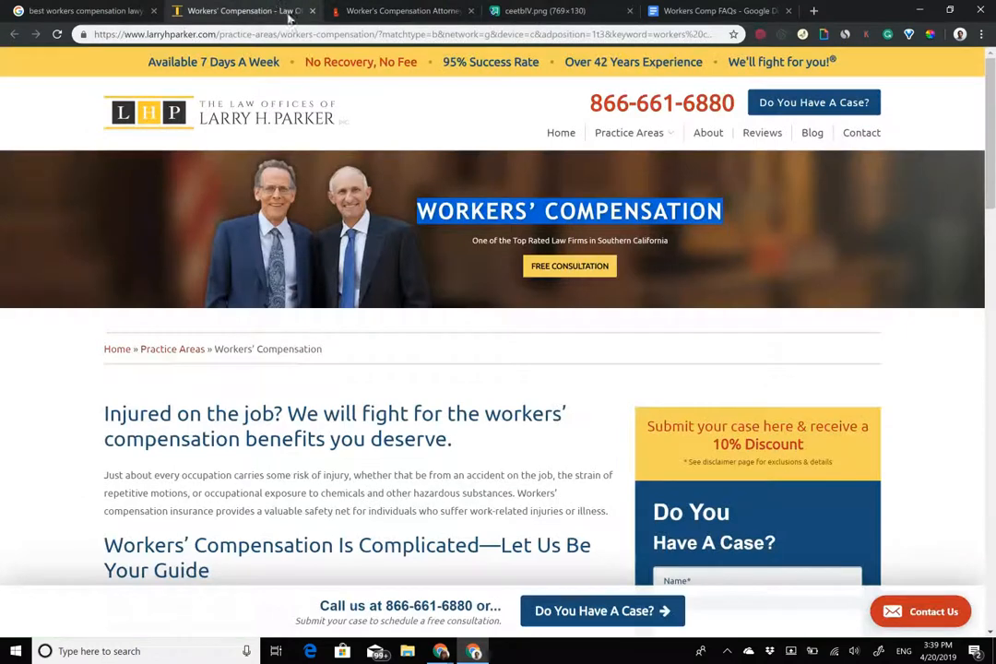
pyautogui.scroll(-1, 476, 258)
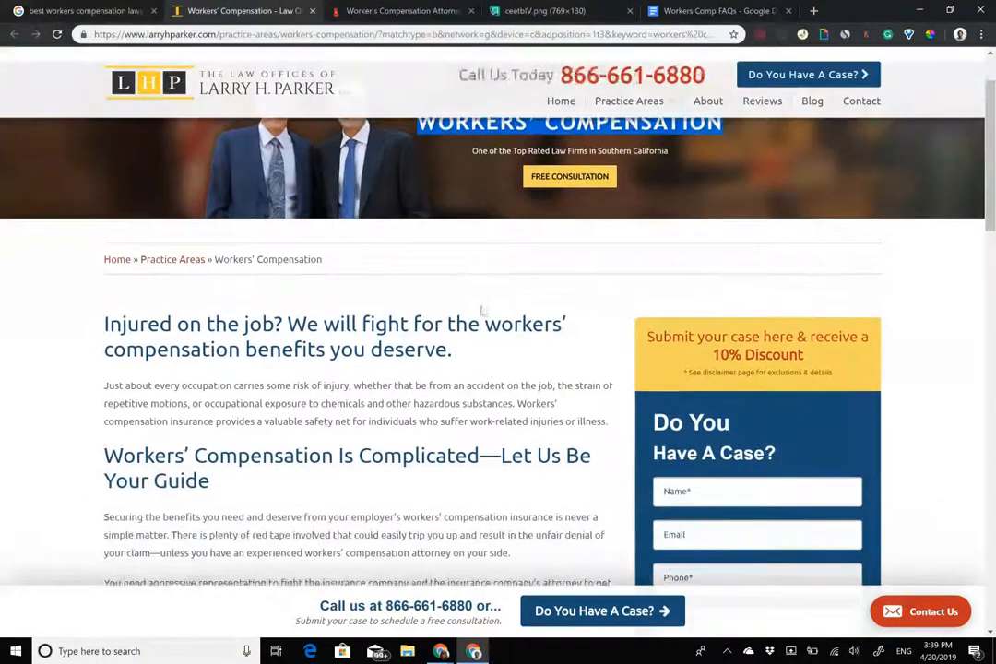
pyautogui.moveTo(456, 350); pyautogui.dragTo(34, 330)
pyautogui.hotkey('ctrl', 'c')
pyautogui.scroll(-2, 34, 330)
pyautogui.scroll(3, 34, 330)
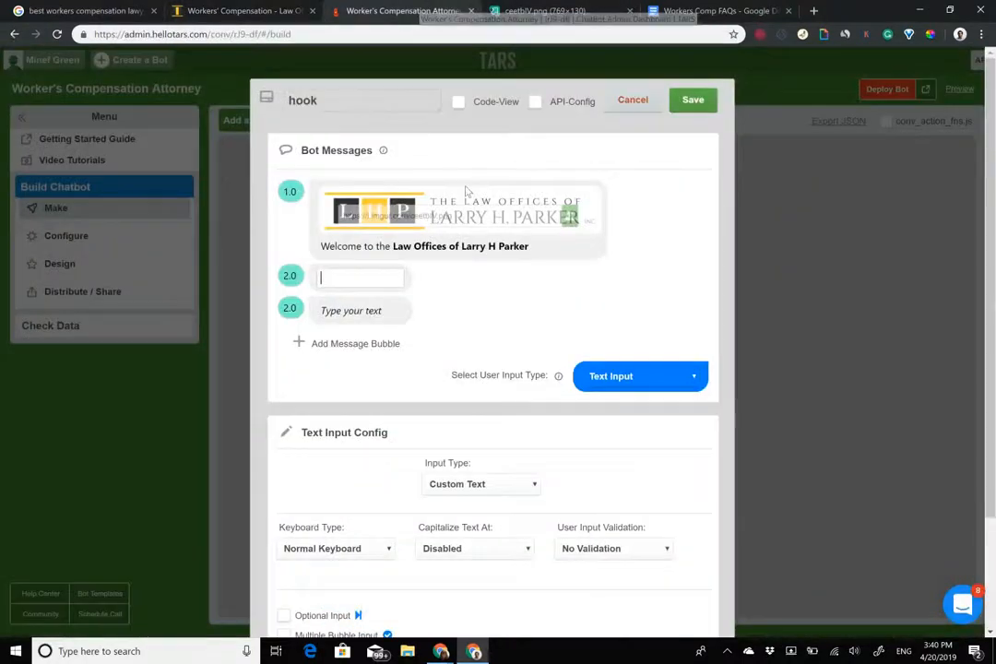
# Paste the 'Injured on the job? We will fight for...' headline into hook's second bubble.
pyautogui.click(406, 10)
pyautogui.hotkey('ctrl', 'v')
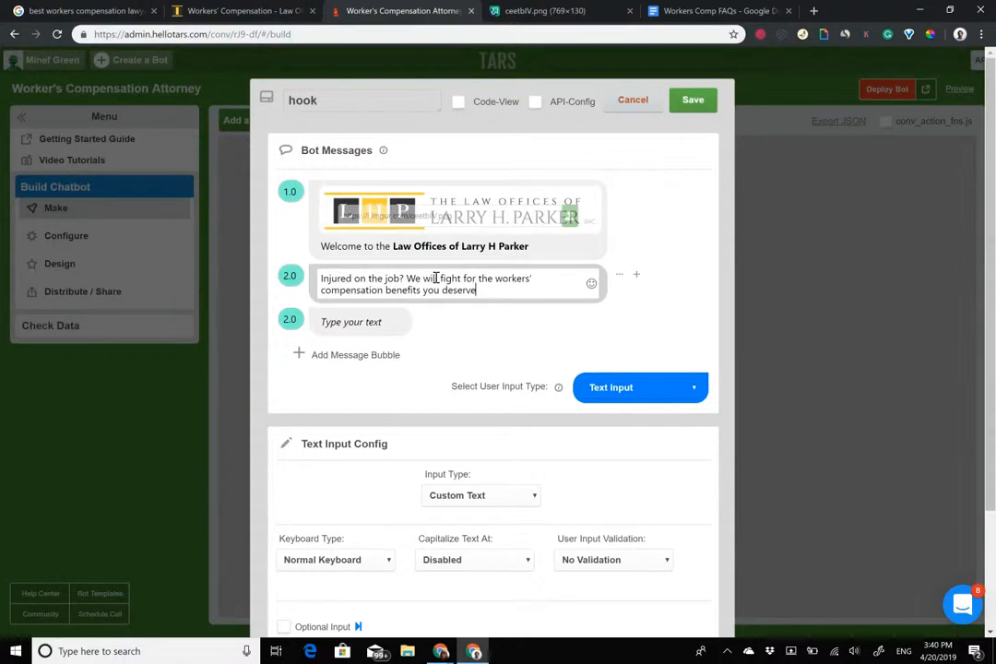
pyautogui.click(368, 323)
pyautogui.moveTo(487, 288); pyautogui.dragTo(392, 289)
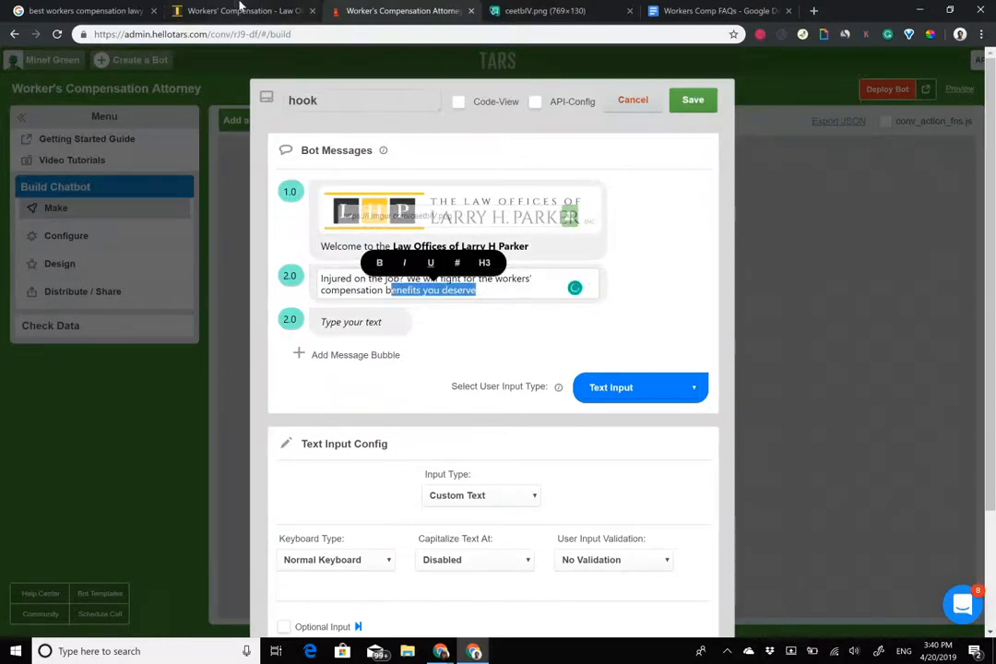
pyautogui.click(240, 9)
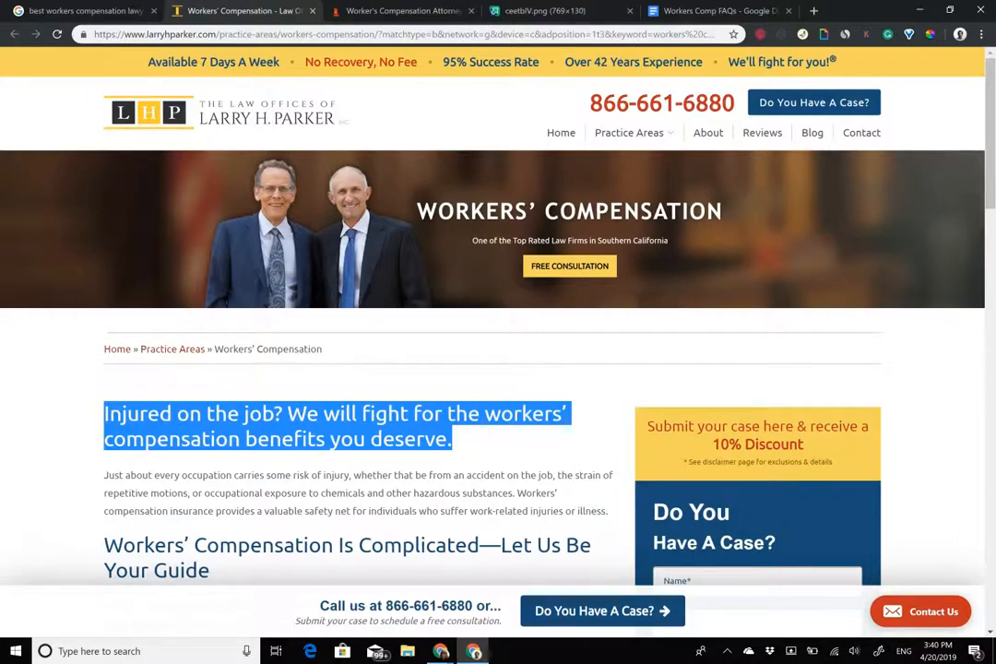
# Review the law firm page, then place the cursor in hook's third message bubble.
pyautogui.scroll(-2, 645, 295)
pyautogui.scroll(-1, 419, 292)
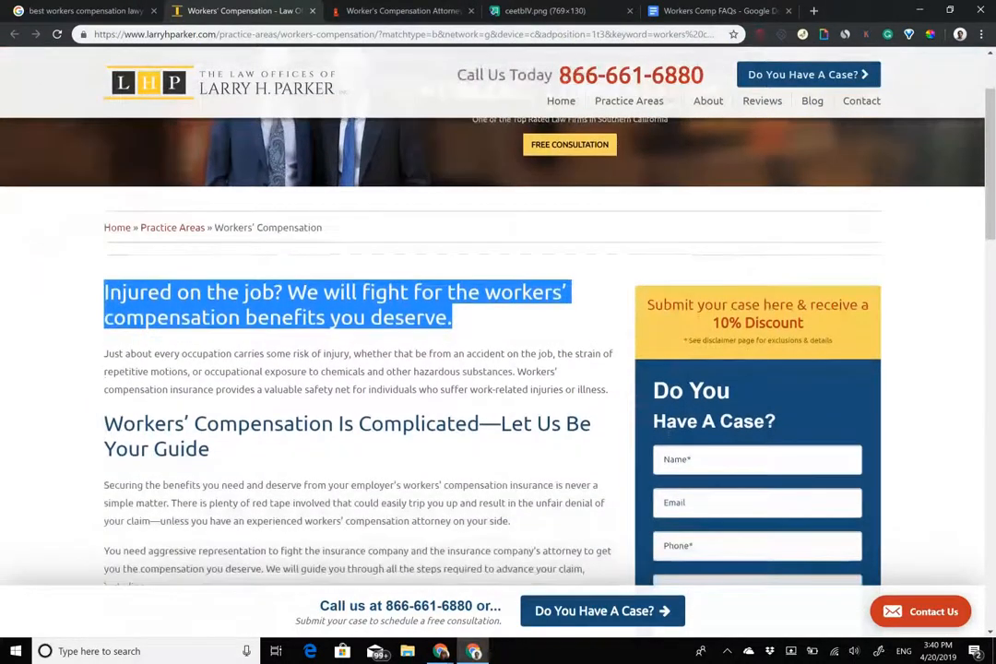
pyautogui.scroll(3, 498, 369)
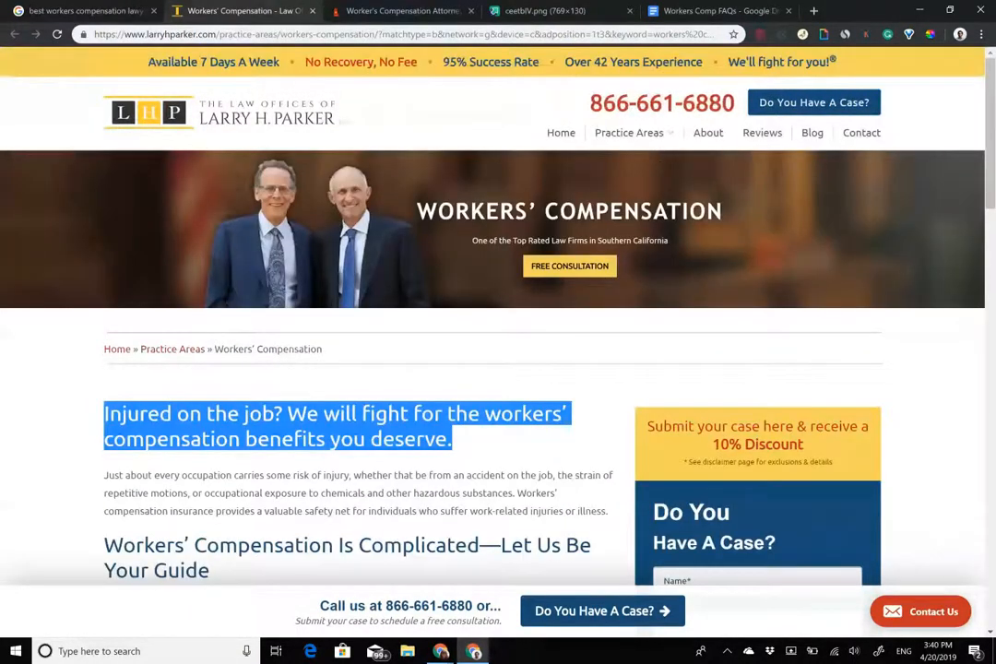
pyautogui.scroll(-5, 664, 369)
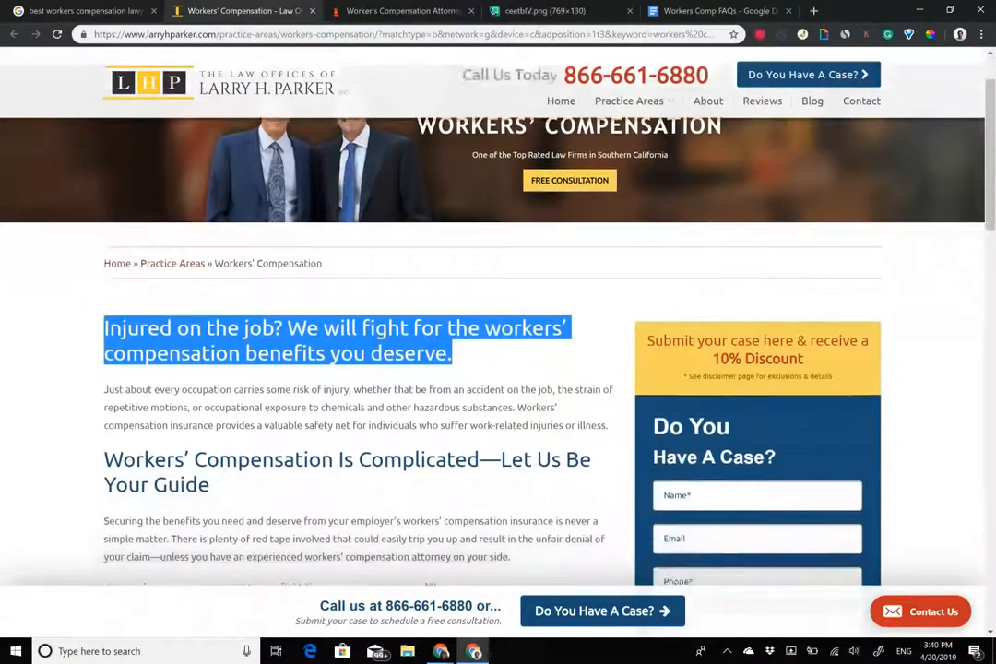
pyautogui.scroll(-2, 498, 368)
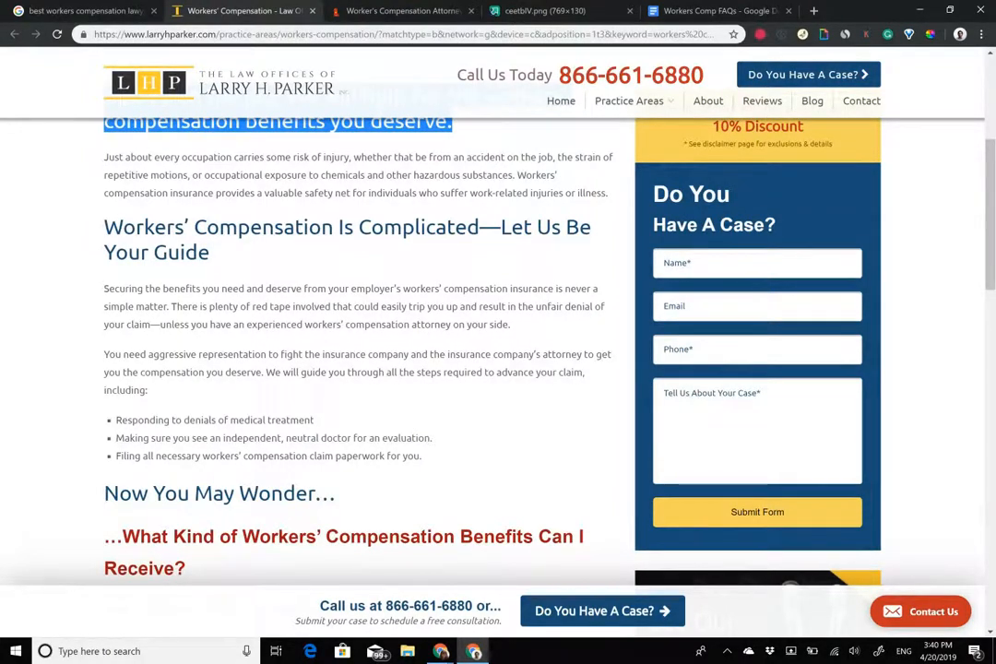
pyautogui.scroll(2, 498, 323)
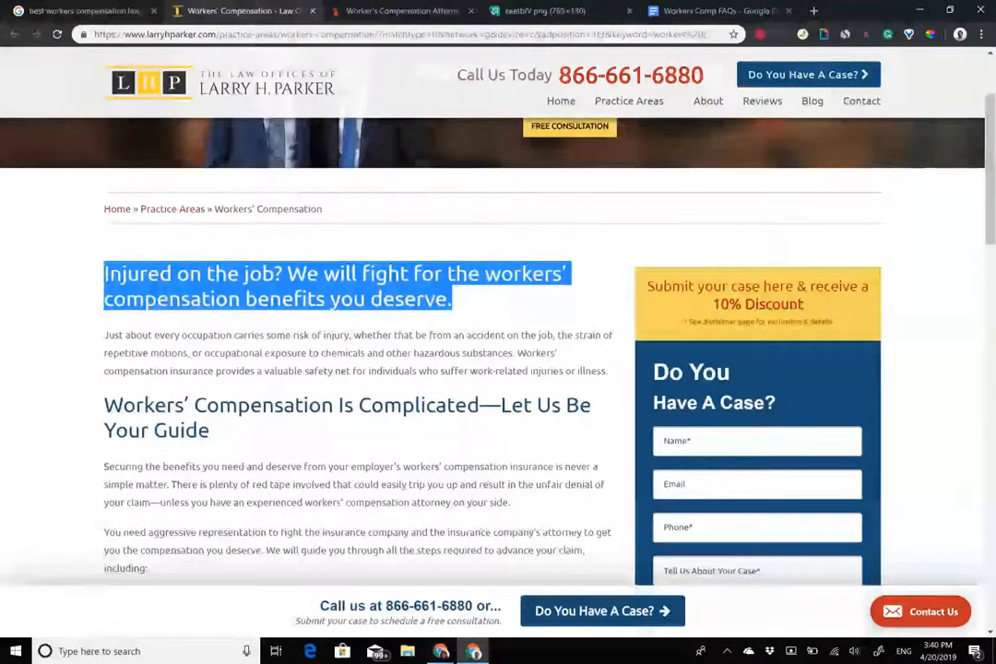
pyautogui.scroll(2, 498, 323)
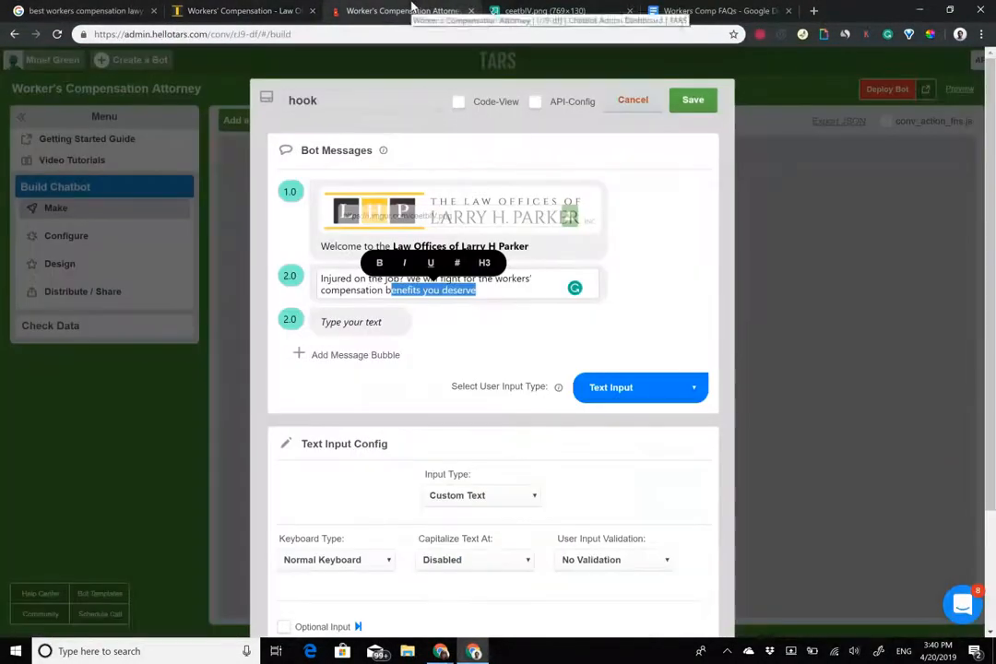
pyautogui.click(406, 10)
pyautogui.click(351, 323)
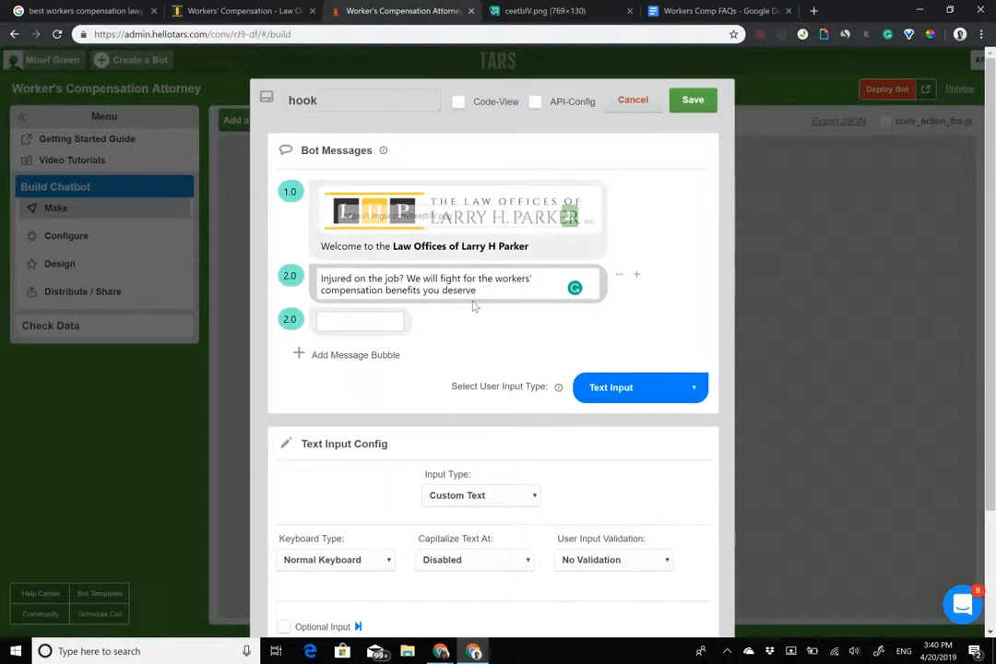
# Enter 'Would you like a FREE Consultation with one of our top attorneys' in the third bubble, fixing the misspelled 'Consultation'.
pyautogui.write('Would you l')
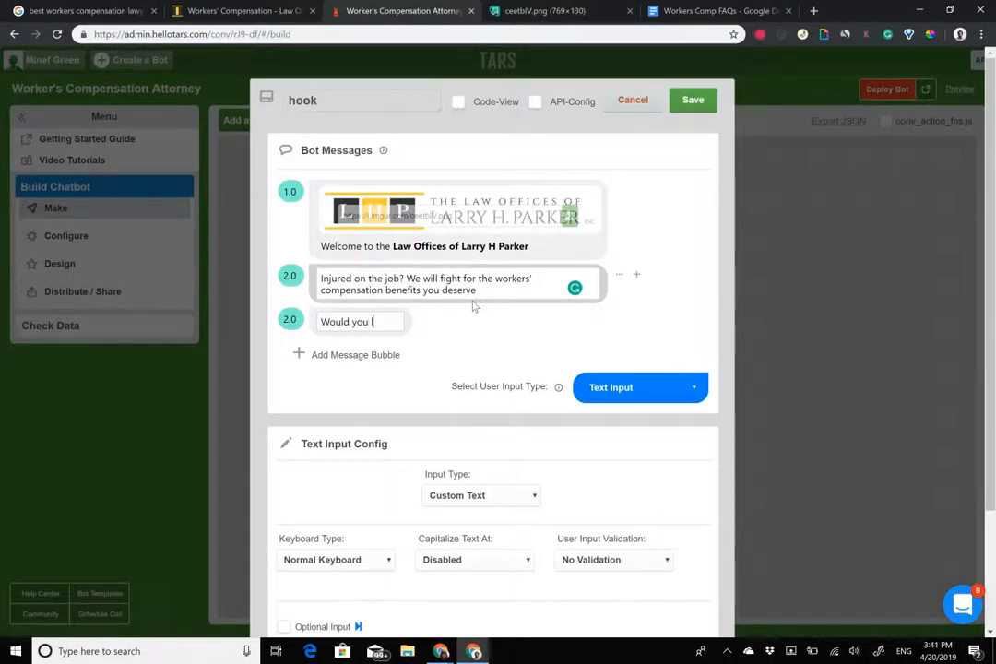
pyautogui.write('ike a FREE C')
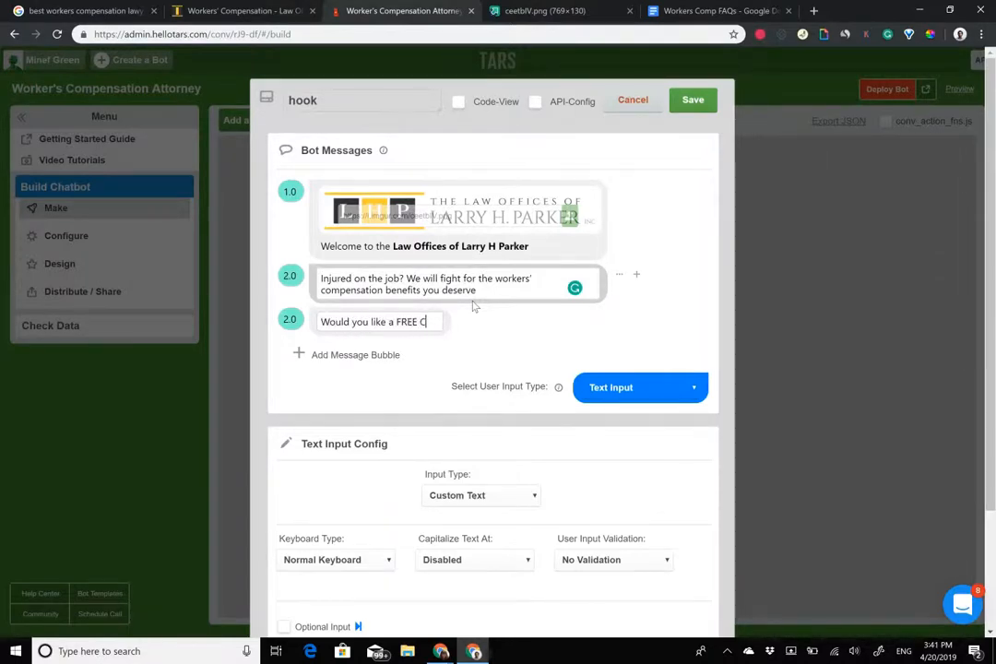
pyautogui.write('onsulatatio')
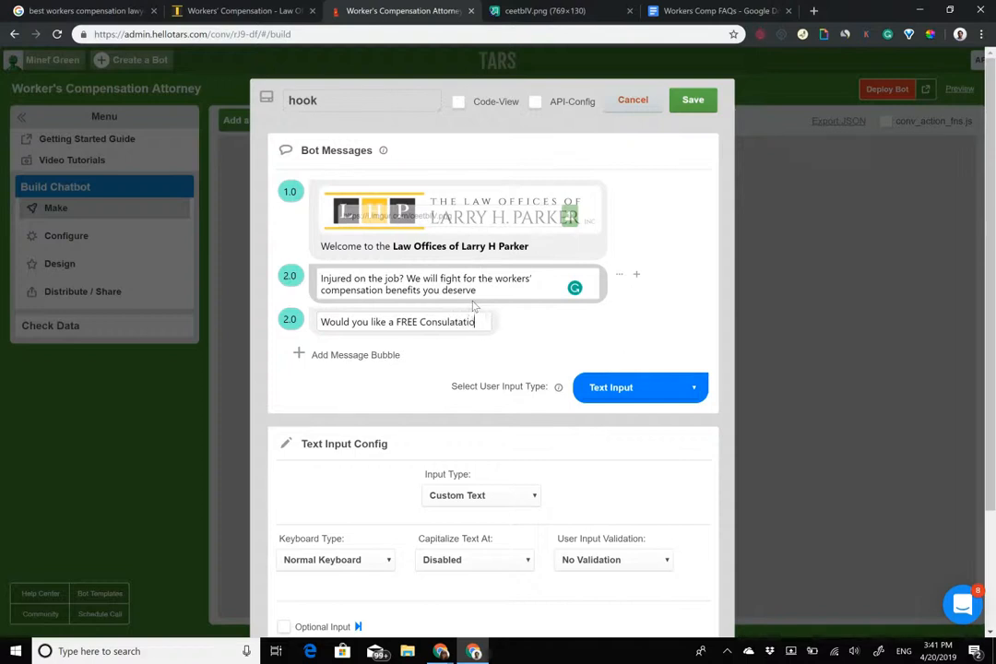
pyautogui.write('n with one of o')
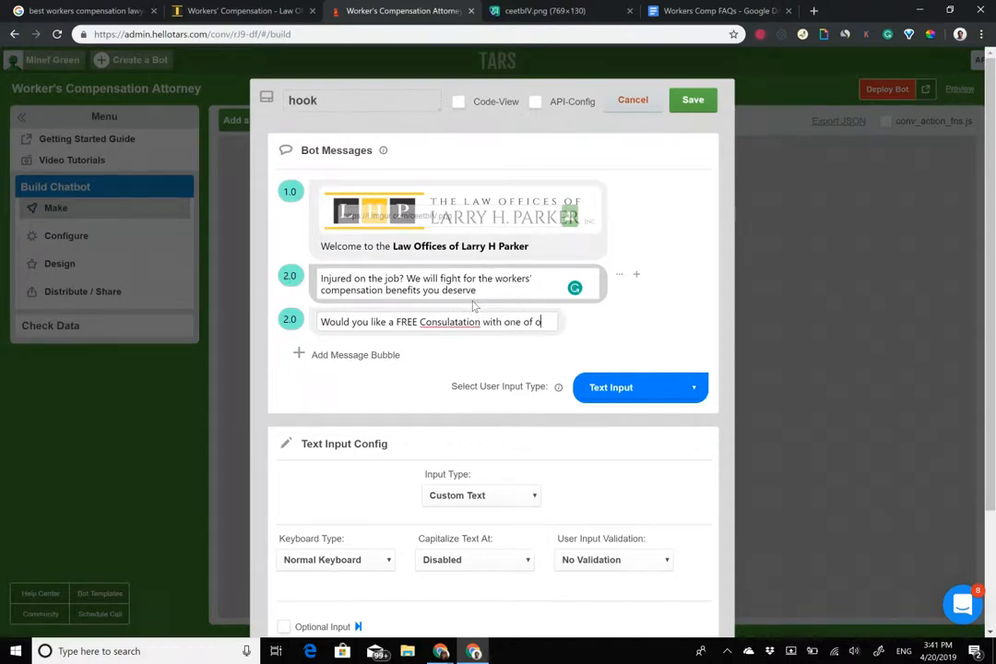
pyautogui.write('ur top attorneys')
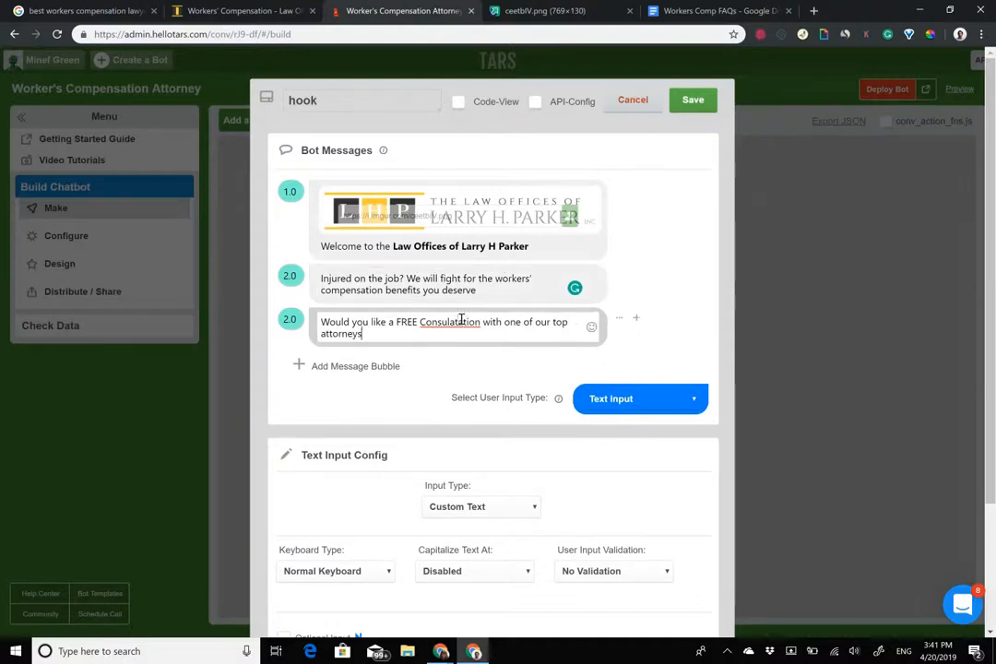
pyautogui.rightClick(460, 324)
pyautogui.click(489, 330)
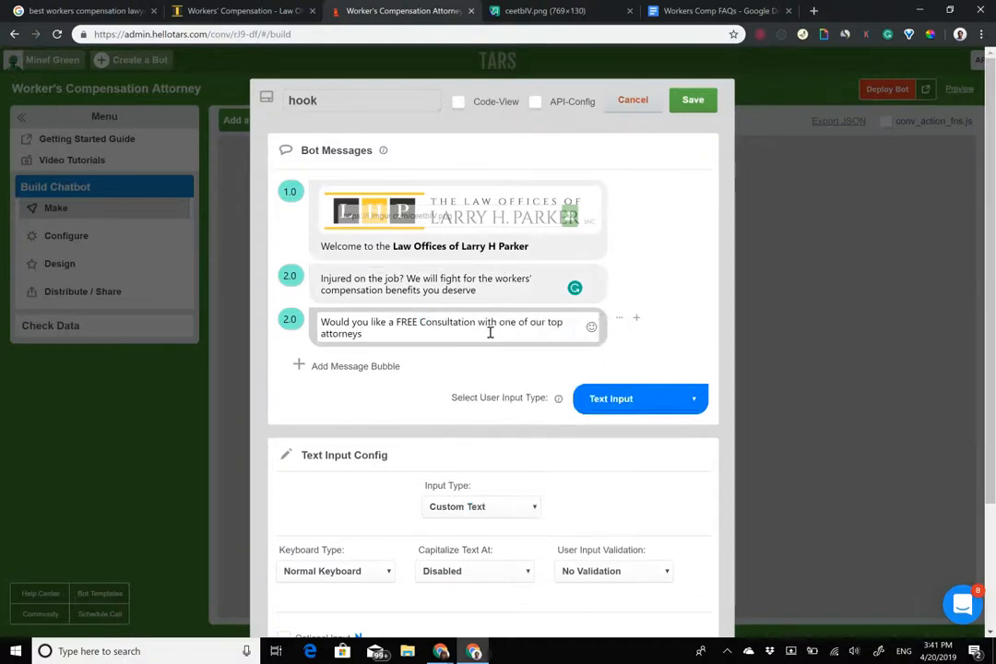
# Make the word FREE bold in the third hook message.
pyautogui.moveTo(397, 322); pyautogui.dragTo(418, 322)
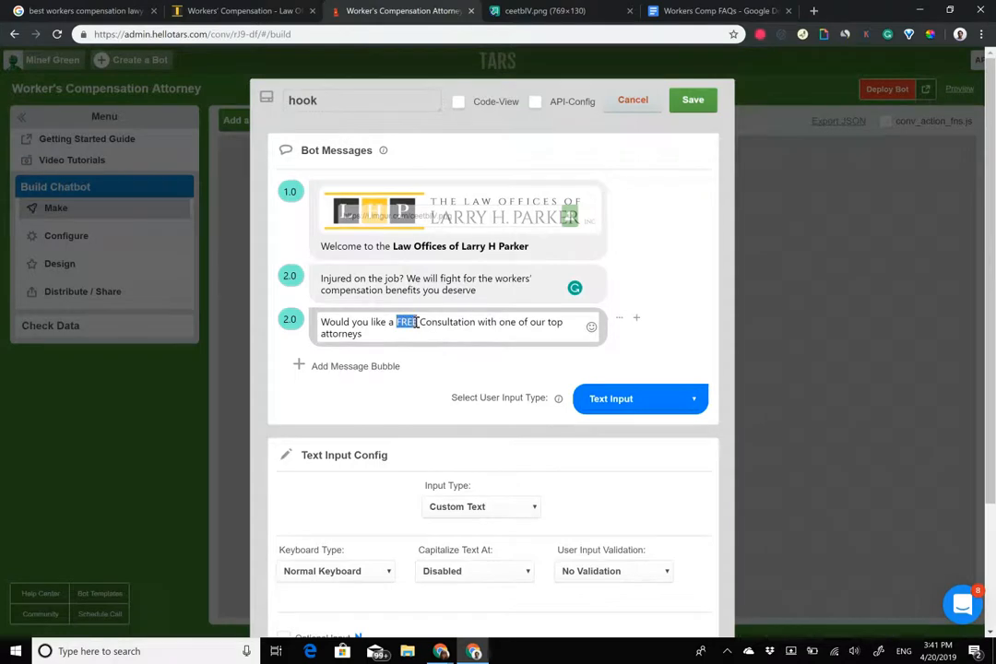
pyautogui.hotkey('ctrl', 'b')
pyautogui.click(429, 330)
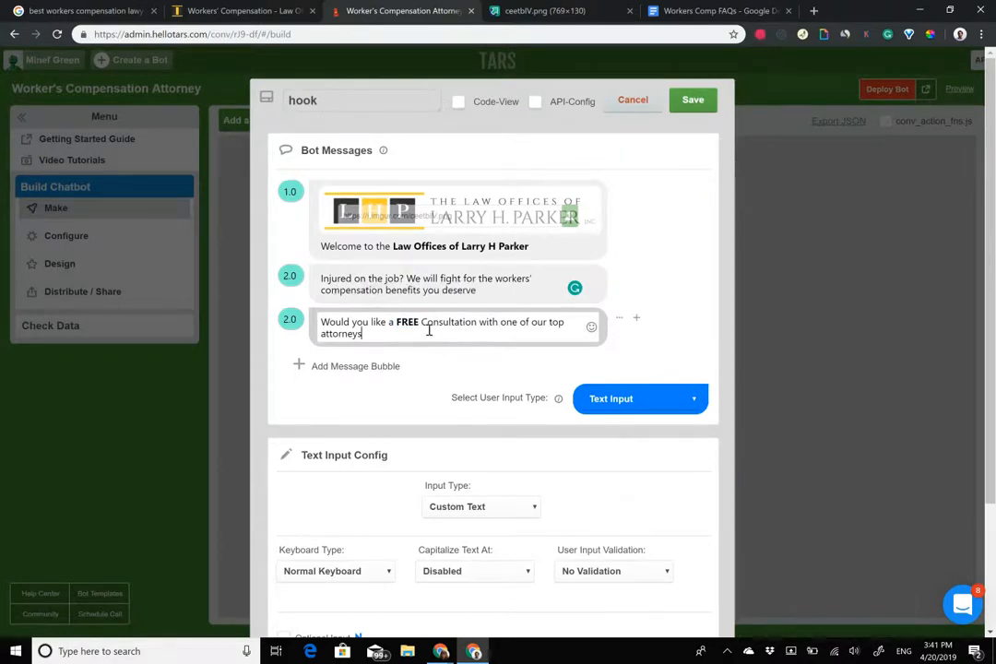
pyautogui.click(640, 399)
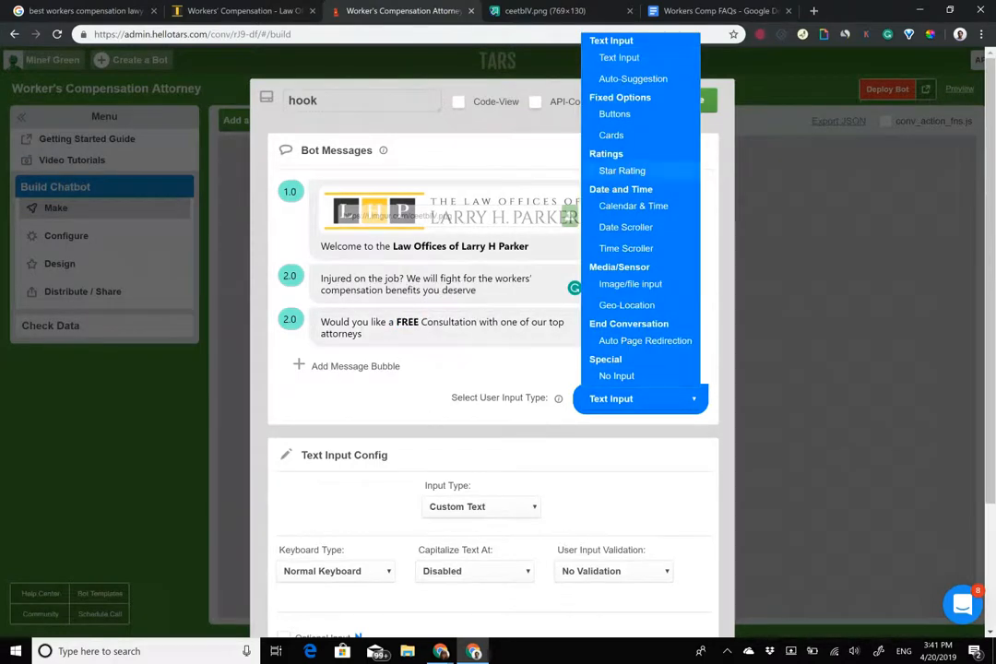
# Switch the hook to Buttons input and label the first button 'Get a FREE Consultation'.
pyautogui.click(611, 116)
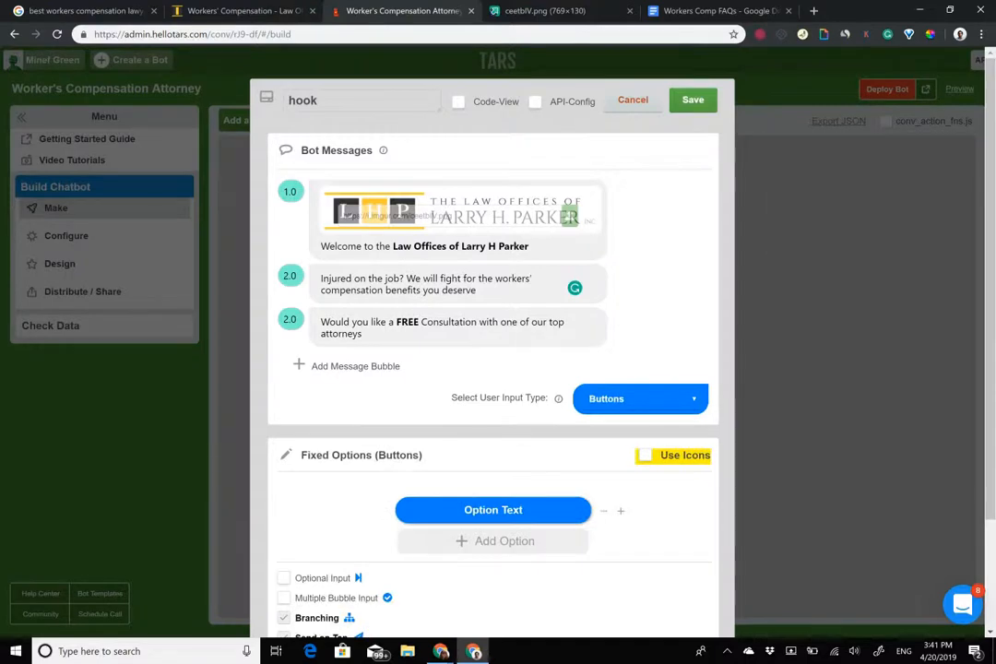
pyautogui.click(494, 510)
pyautogui.write('Get a')
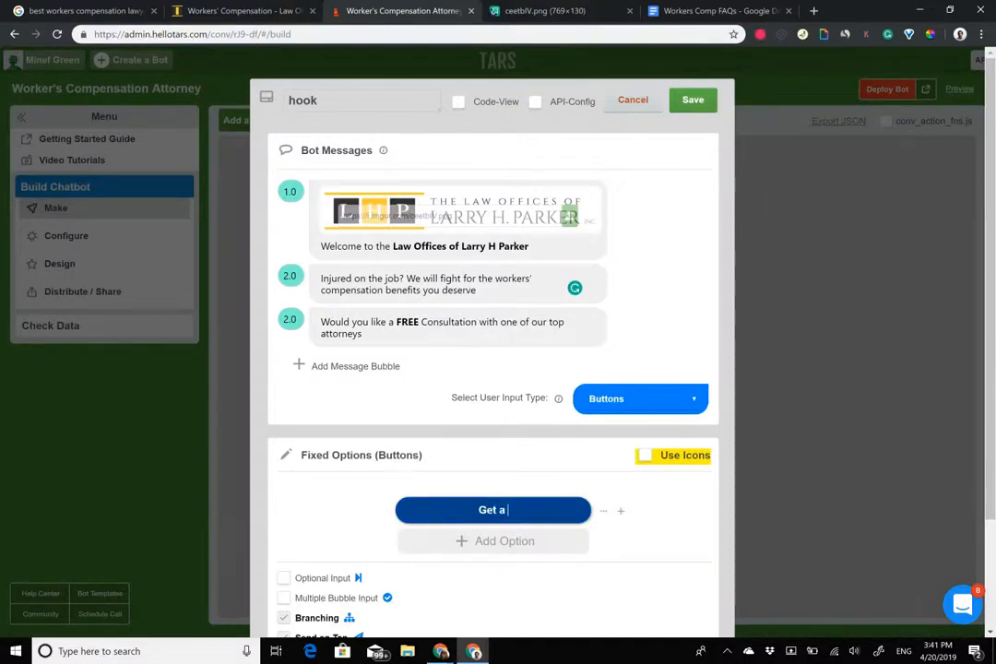
pyautogui.write(' FREE Consul')
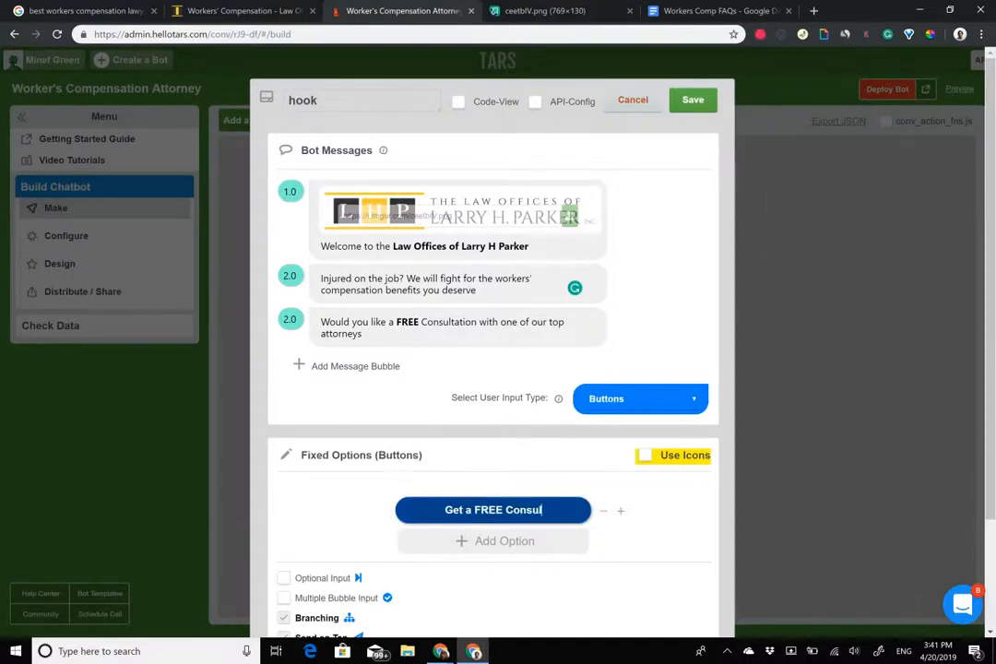
pyautogui.write('tation')
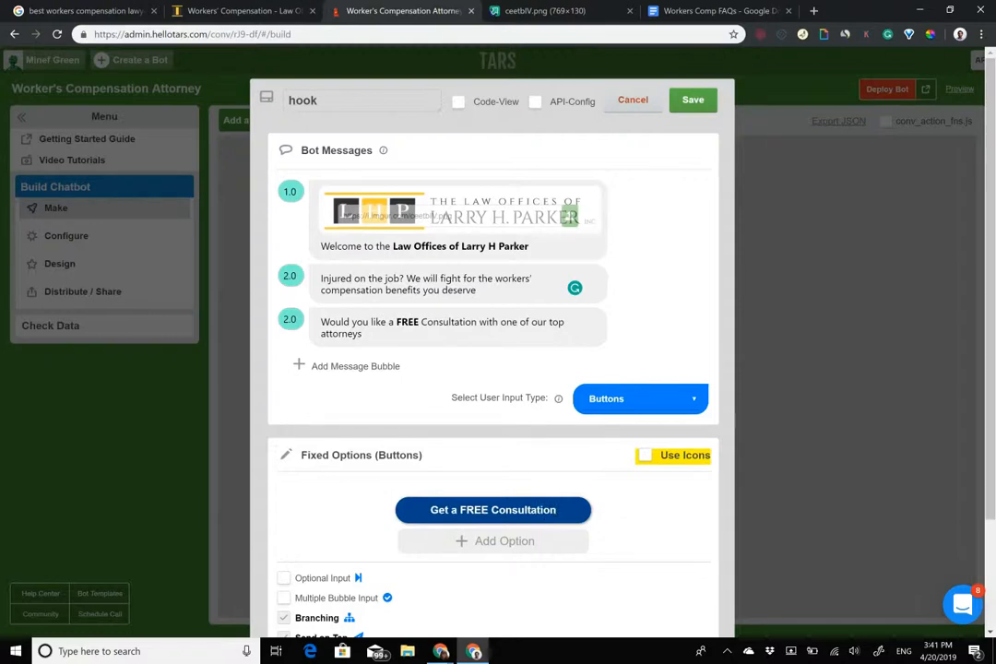
pyautogui.press('Tab')
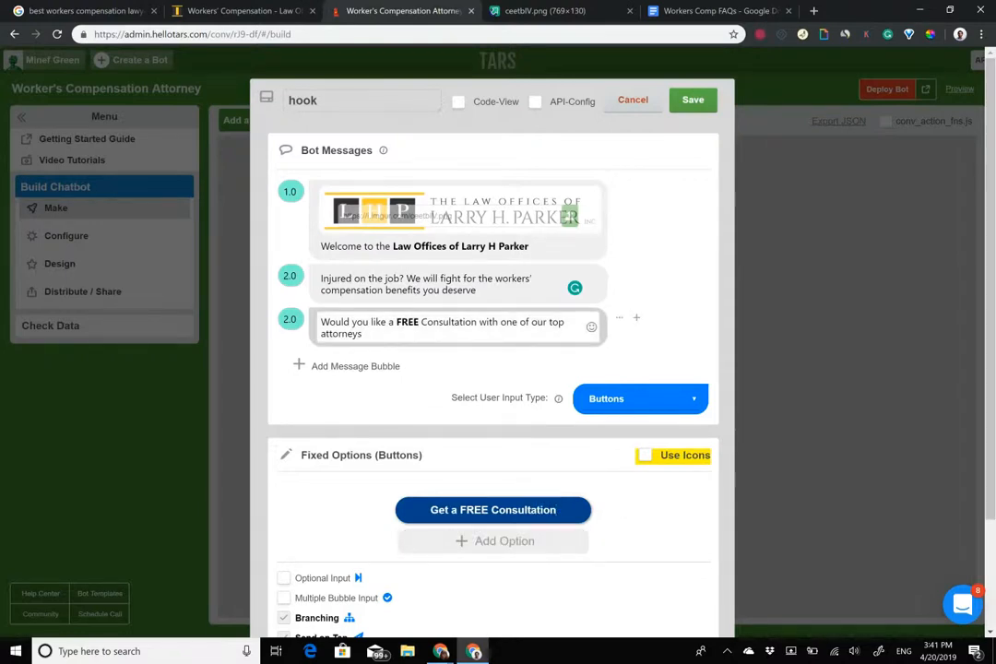
# Turn on button icons and give the consultation button the Flat Color businessman icon.
pyautogui.click(646, 455)
pyautogui.scroll(-1, 493, 369)
pyautogui.click(414, 433)
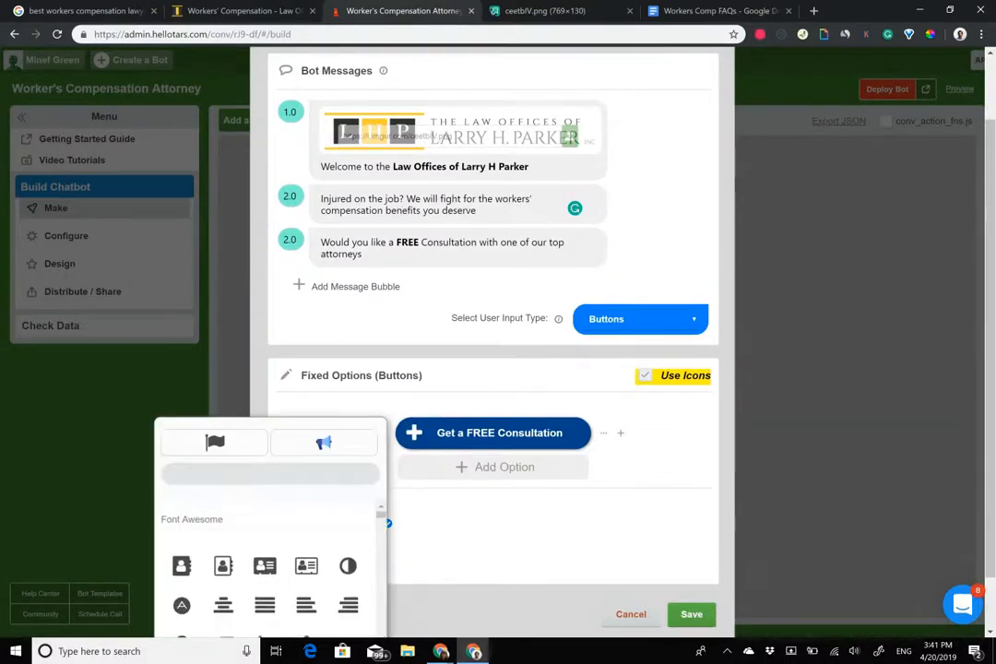
pyautogui.click(324, 442)
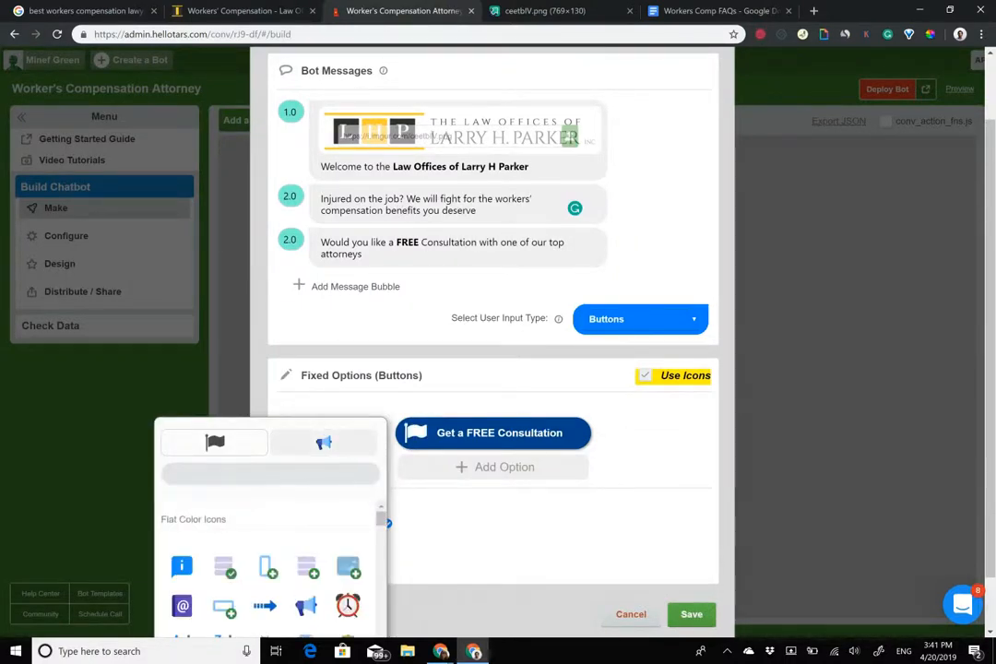
pyautogui.scroll(-1, 493, 369)
pyautogui.click(415, 370)
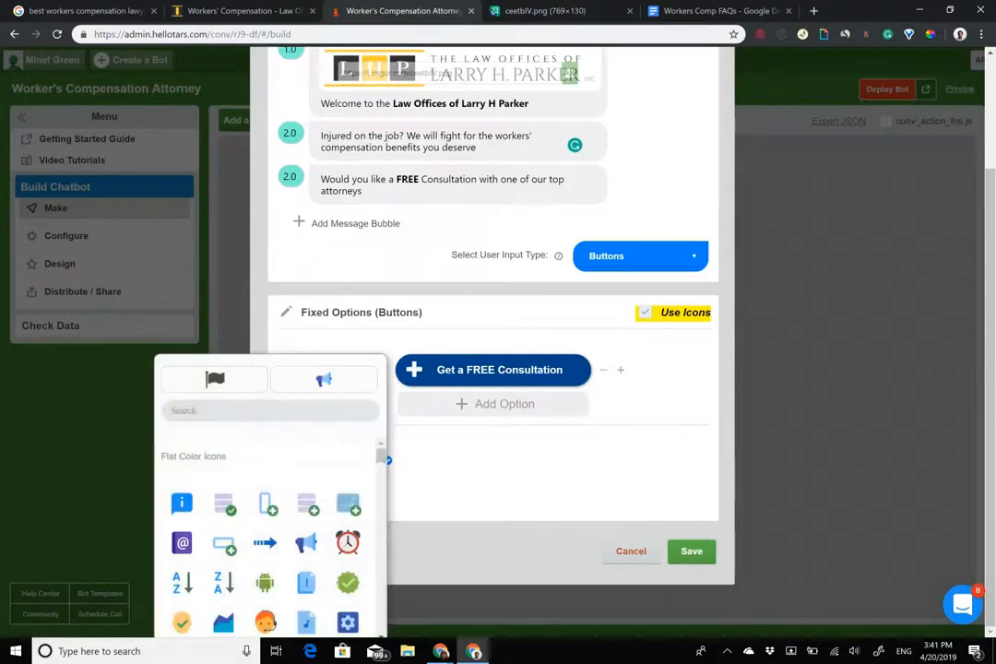
pyautogui.scroll(-5, 265, 535)
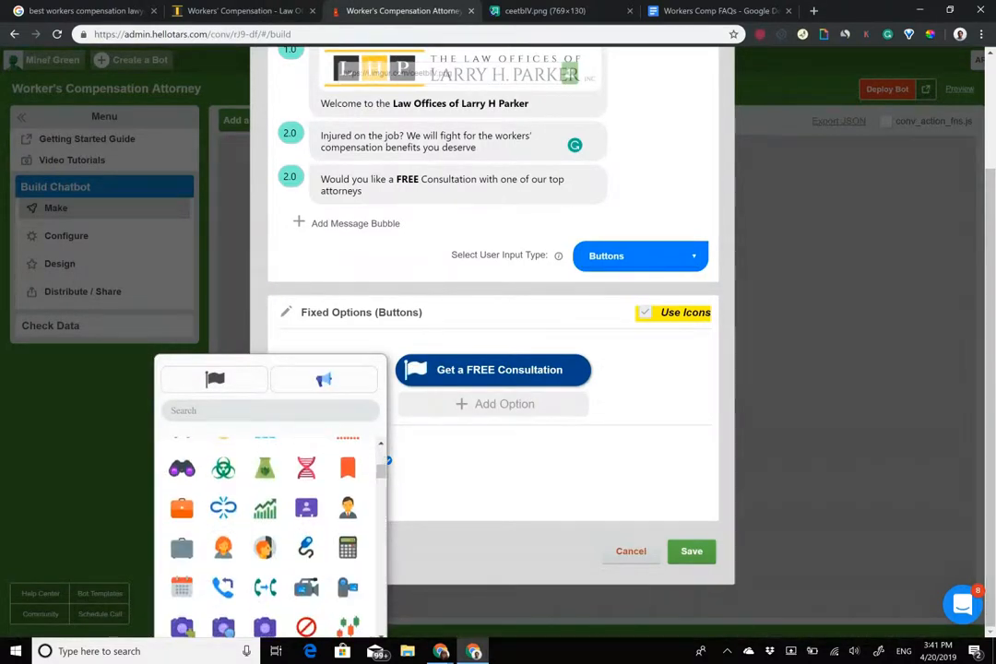
pyautogui.click(347, 508)
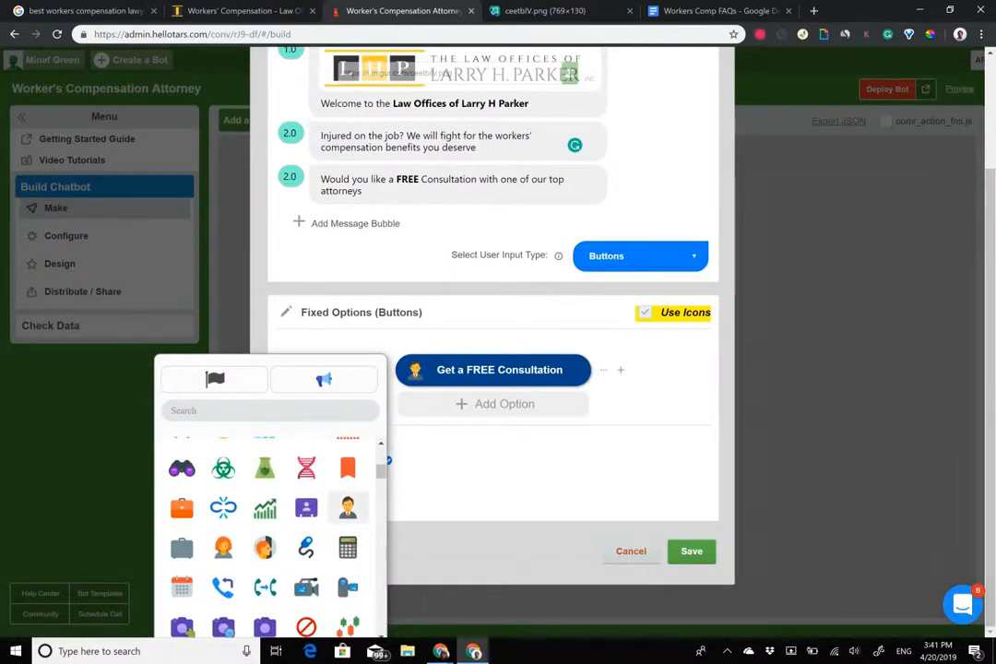
pyautogui.click(590, 461)
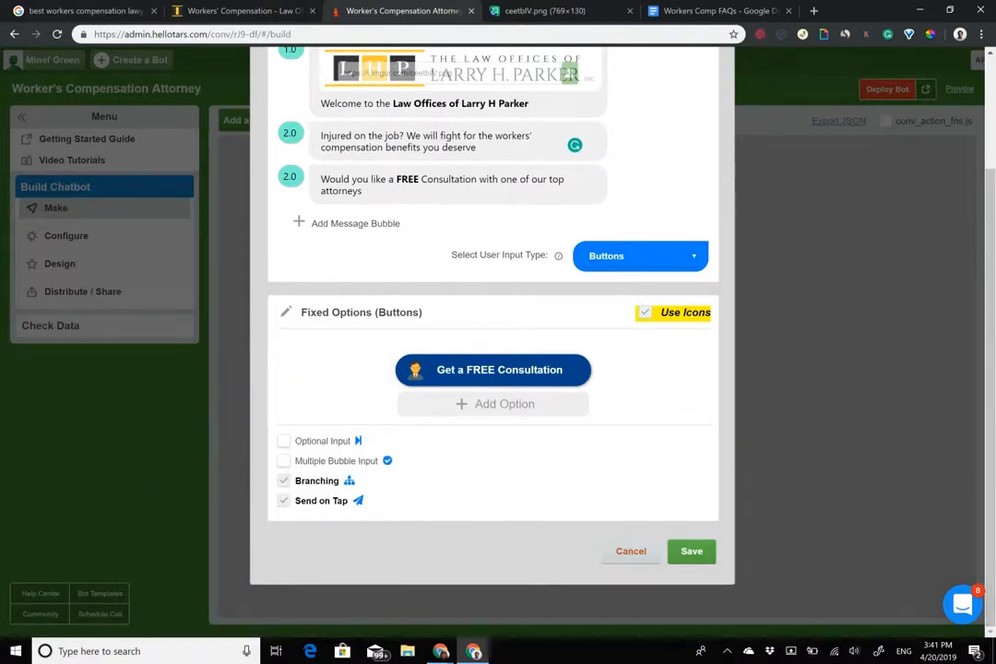
# Review the hook's three message bubbles and the consultation button label by selecting their text.
pyautogui.scroll(3, 492, 369)
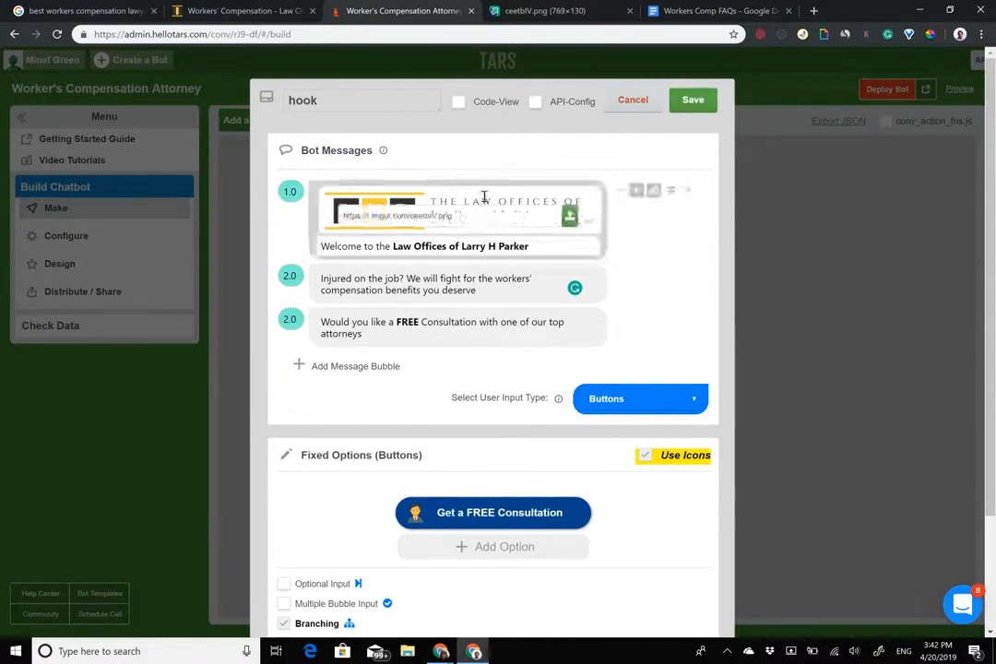
pyautogui.doubleClick(393, 247)
pyautogui.tripleClick(393, 247)
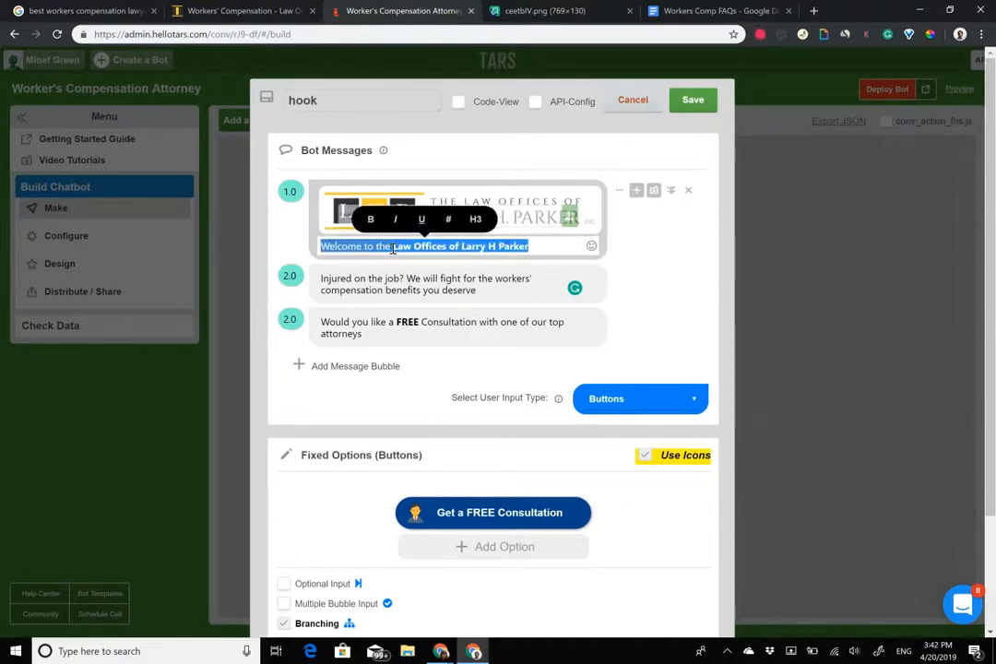
pyautogui.click(372, 281)
pyautogui.tripleClick(371, 281)
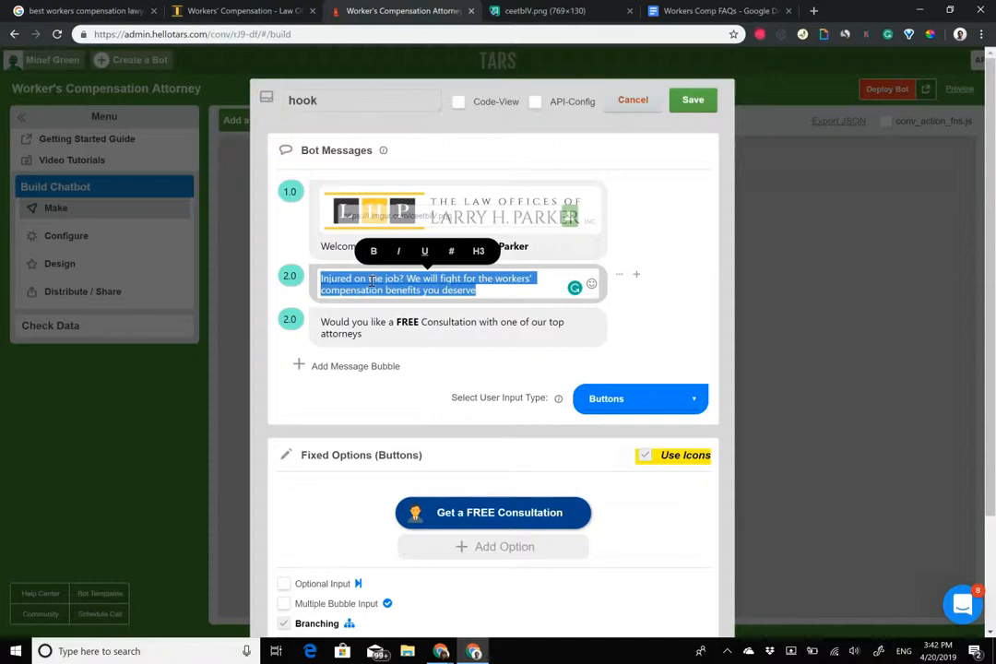
pyautogui.click(379, 325)
pyautogui.tripleClick(379, 325)
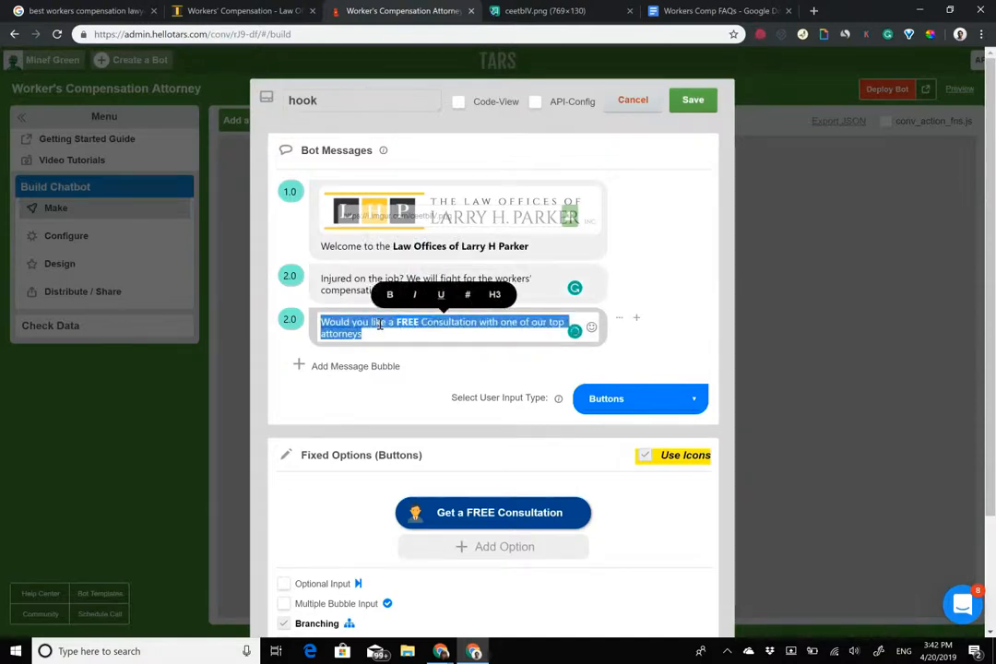
pyautogui.tripleClick(499, 513)
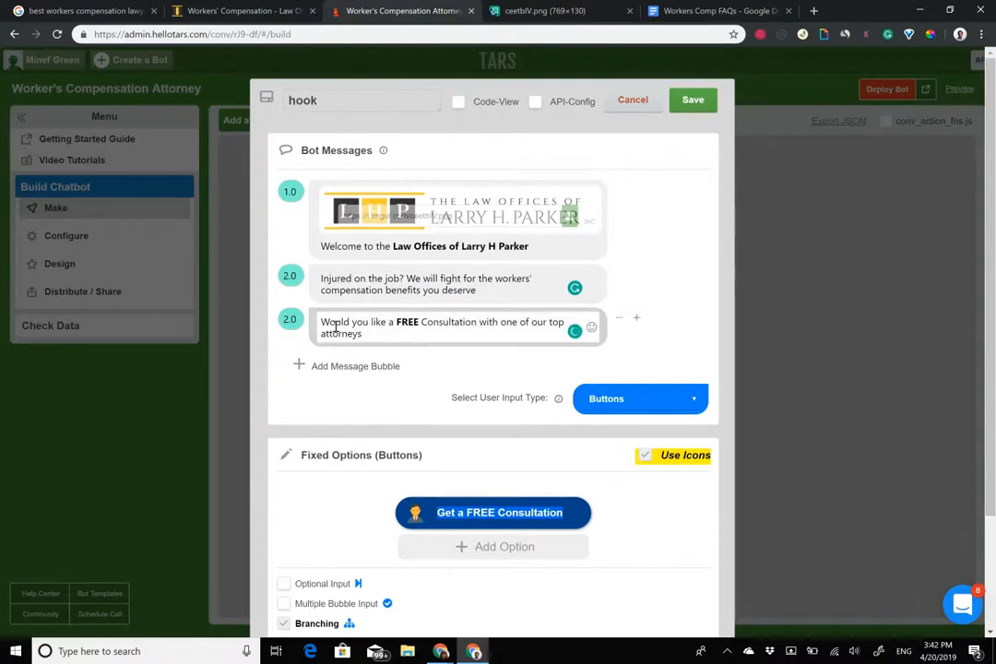
# Add a question mark after 'attorneys' at the end of the third message.
pyautogui.moveTo(335, 324); pyautogui.dragTo(363, 335)
pyautogui.click(364, 334)
pyautogui.write('?')
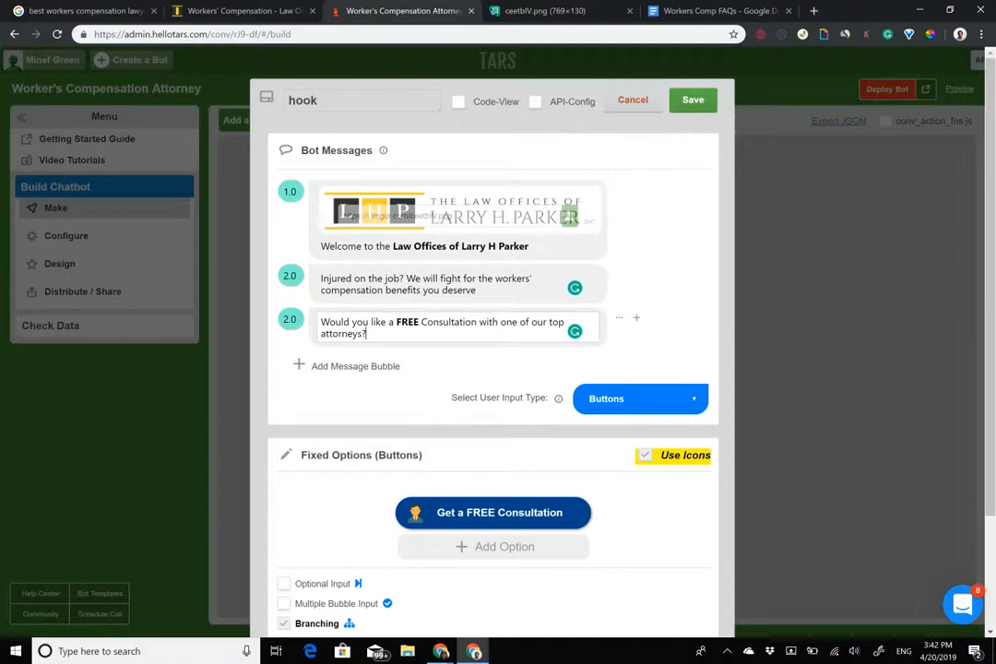
pyautogui.scroll(-3, 620, 369)
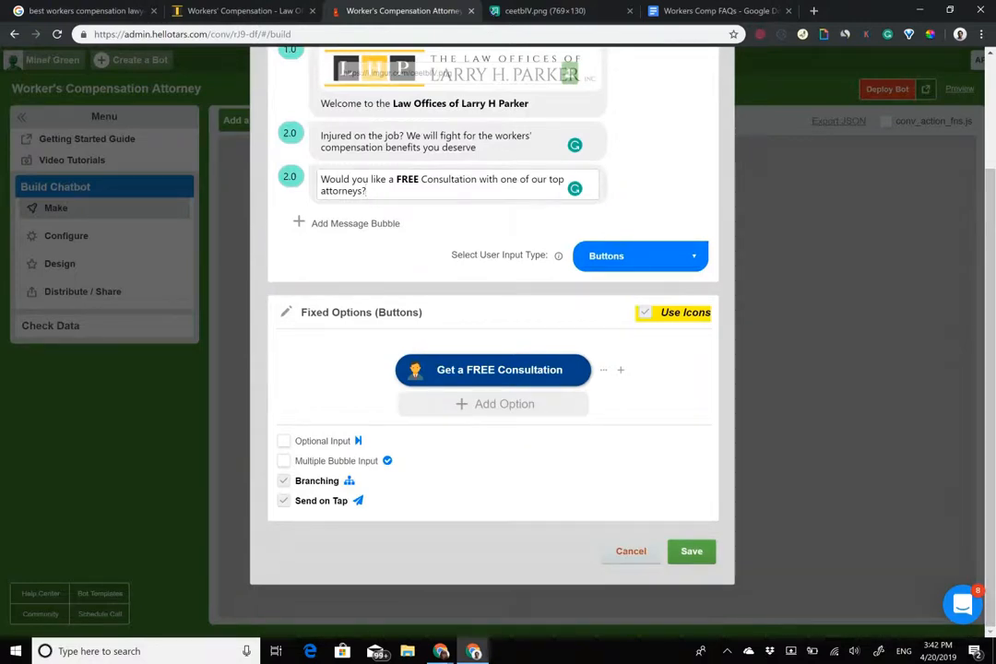
pyautogui.scroll(3, 493, 369)
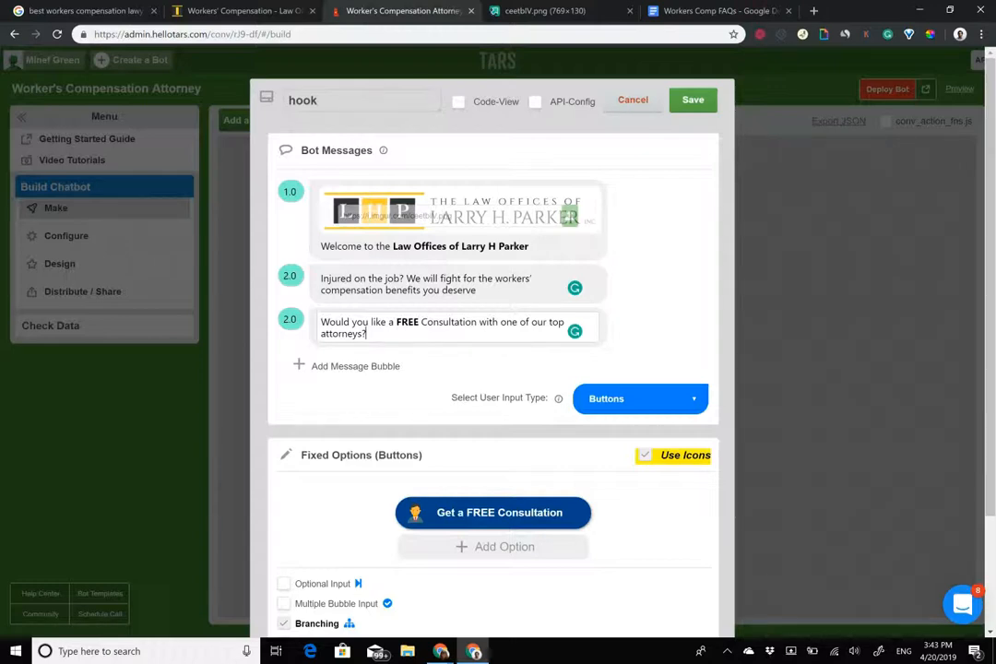
pyautogui.click(262, 9)
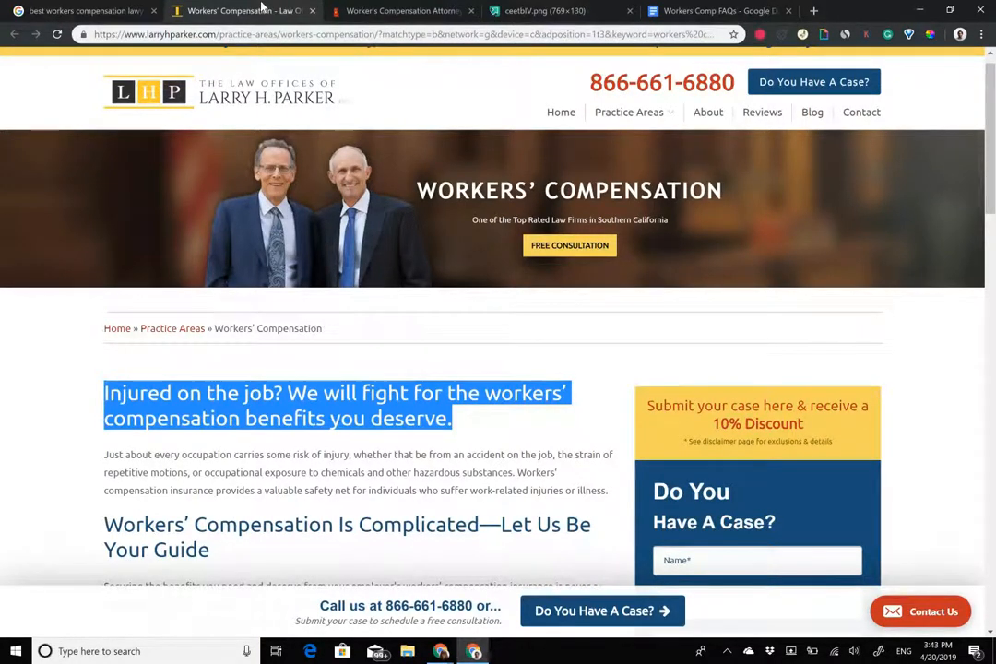
pyautogui.click(398, 10)
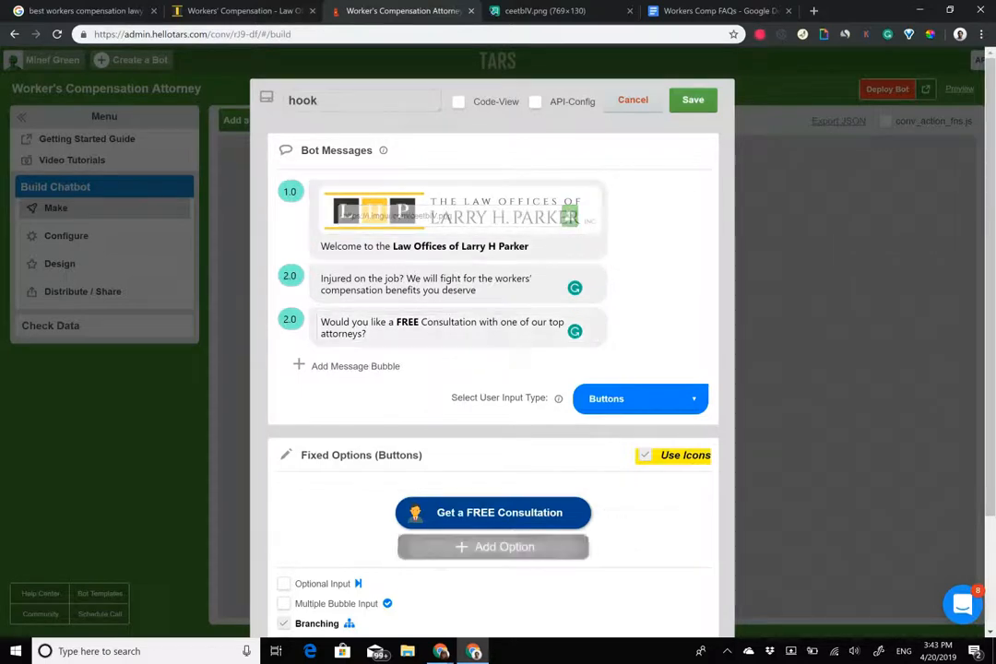
# Add an 'I have question' reply button with the blue info icon, then save the hook gambit.
pyautogui.click(504, 546)
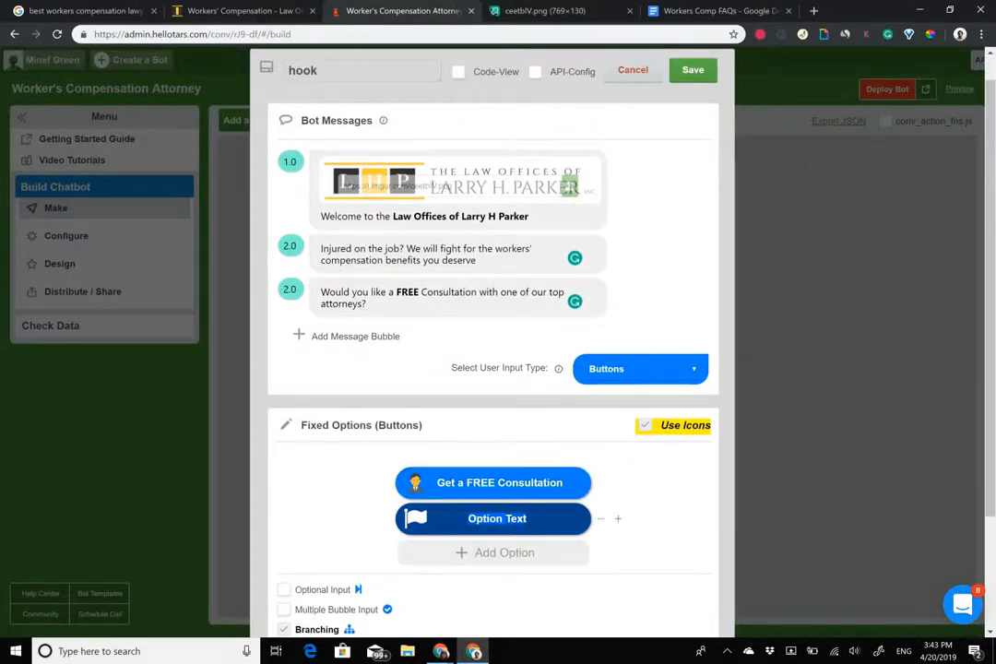
pyautogui.write('I have')
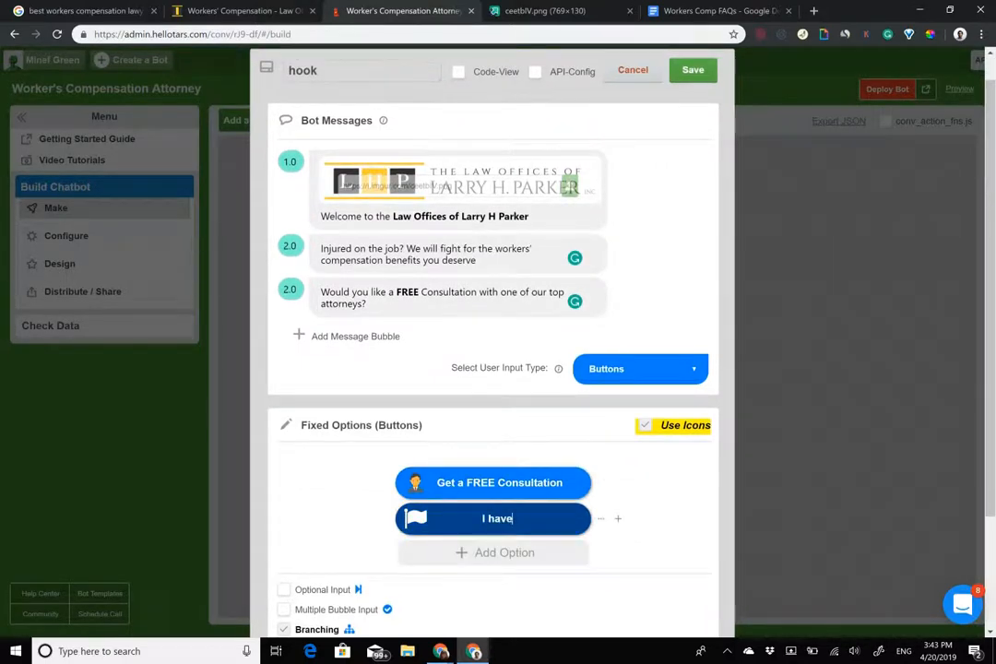
pyautogui.write(' question')
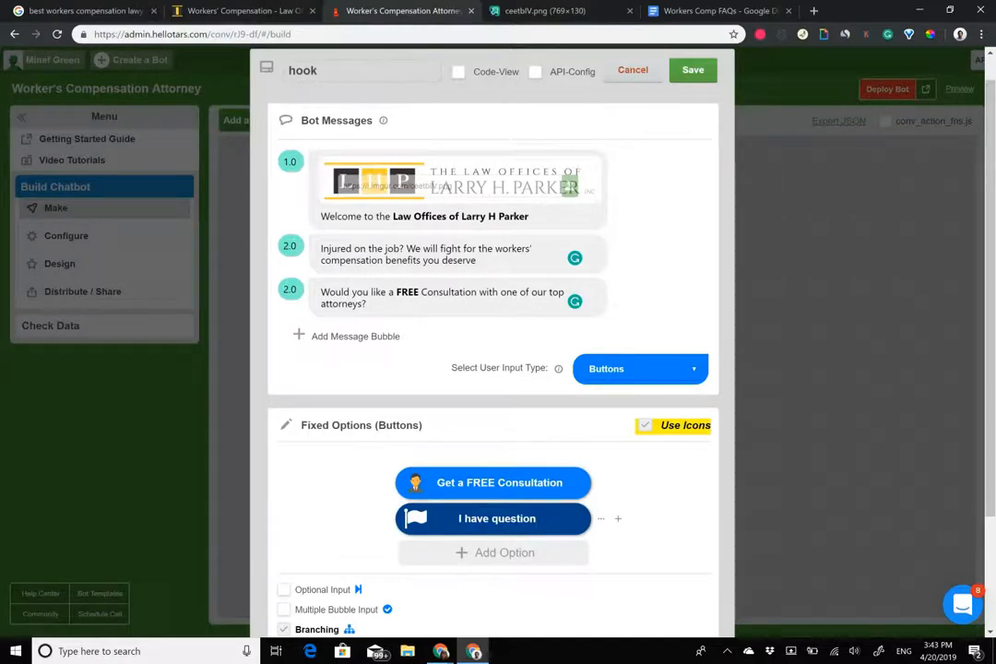
pyautogui.click(415, 518)
pyautogui.click(644, 528)
pyautogui.scroll(-2, 492, 369)
pyautogui.click(414, 369)
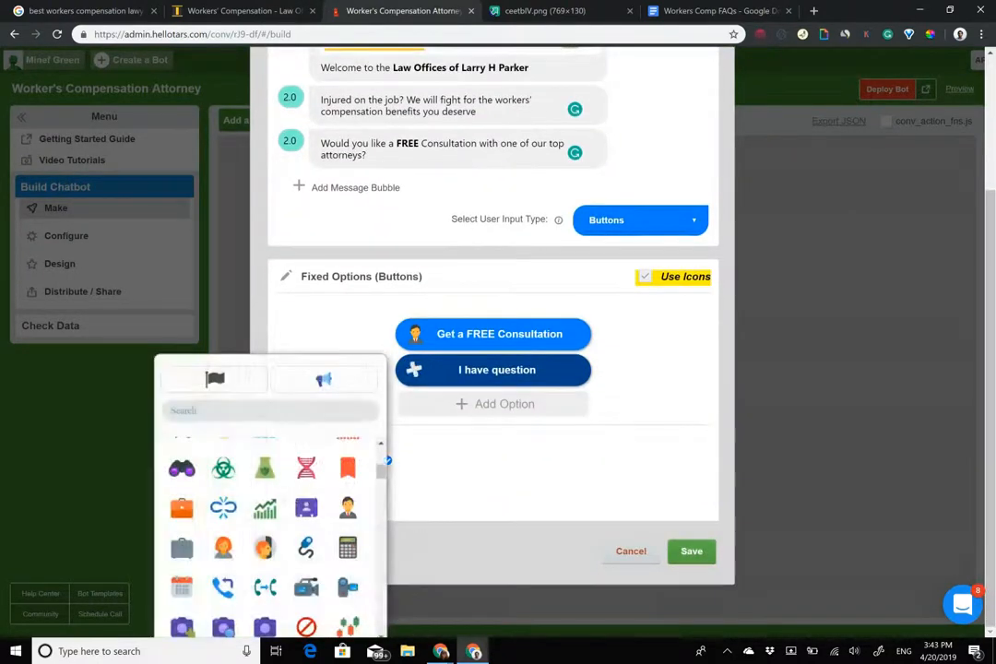
pyautogui.scroll(3, 269, 535)
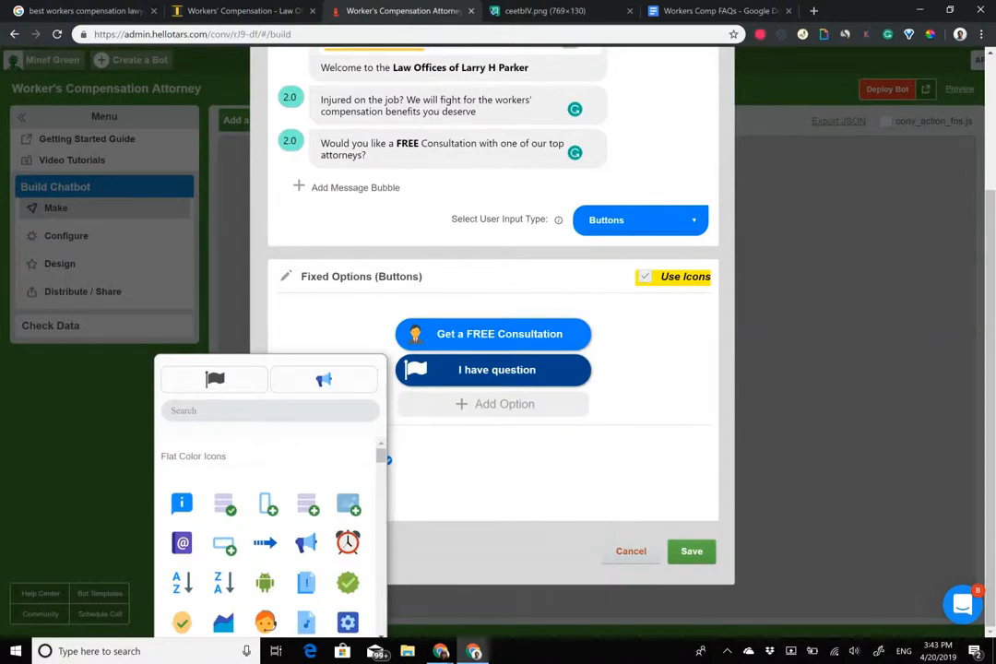
pyautogui.scroll(-1, 265, 581)
pyautogui.scroll(1, 264, 553)
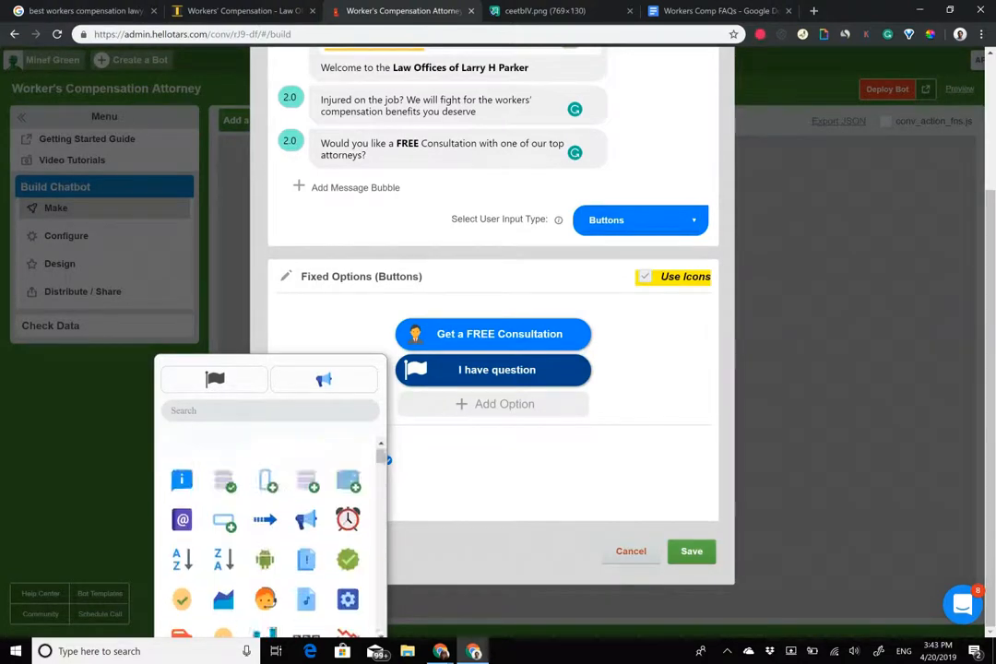
pyautogui.click(181, 496)
pyautogui.click(692, 551)
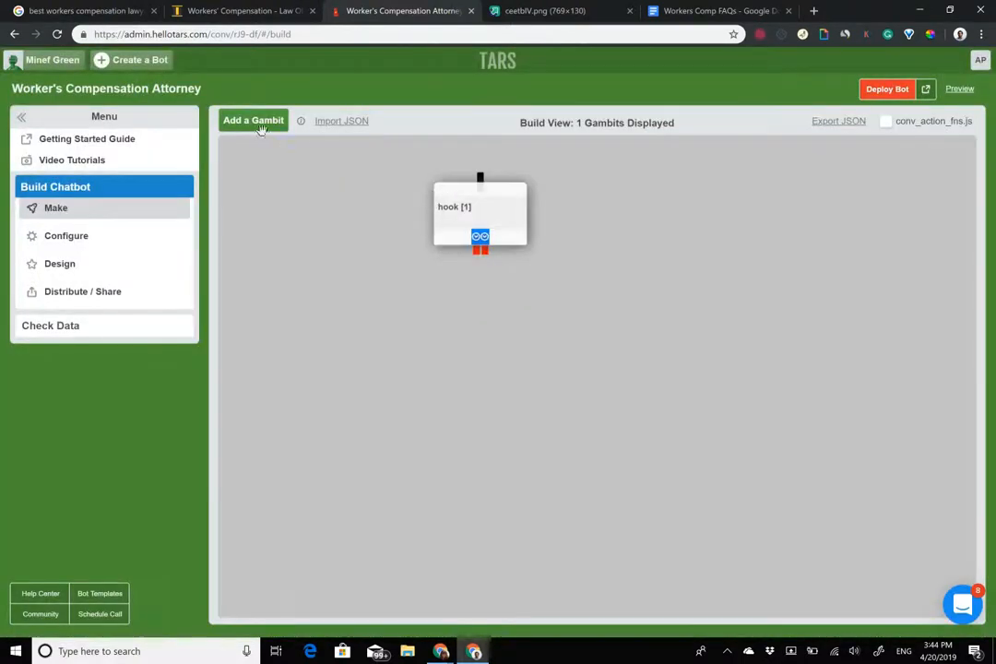
# Add gambit gid_2, connect it after hook, and switch to the law firm's workers' compensation page.
pyautogui.click(255, 121)
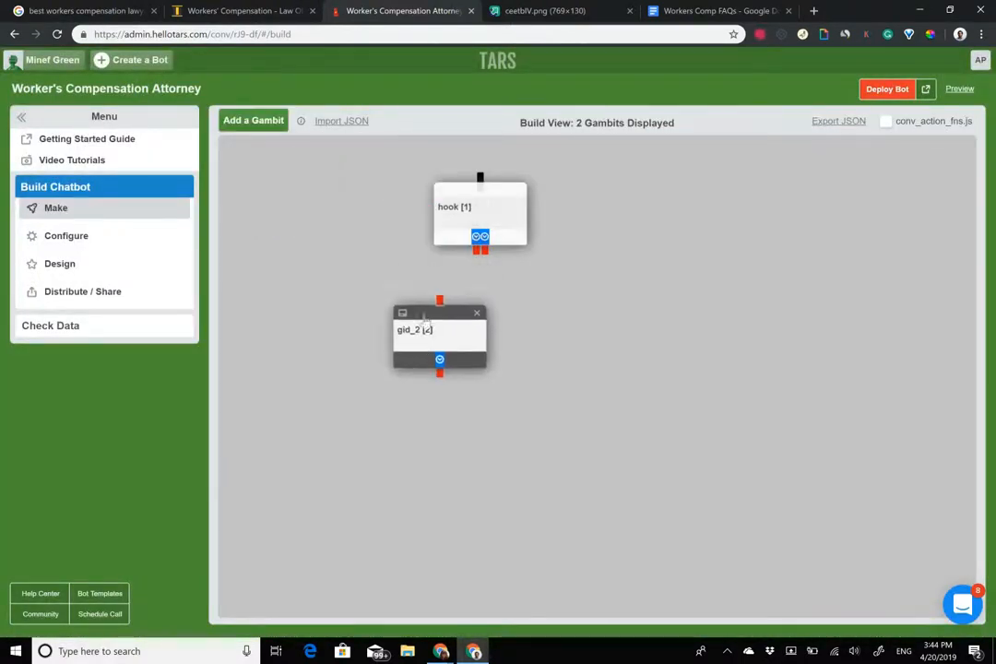
pyautogui.moveTo(480, 251); pyautogui.dragTo(378, 308)
pyautogui.click(255, 13)
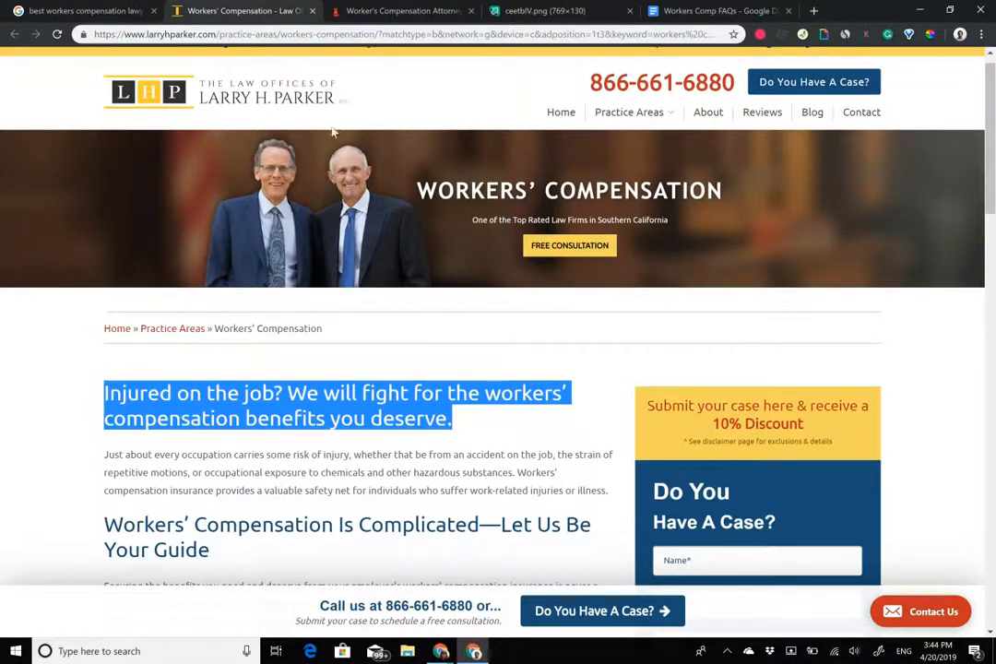
pyautogui.scroll(-3, 334, 132)
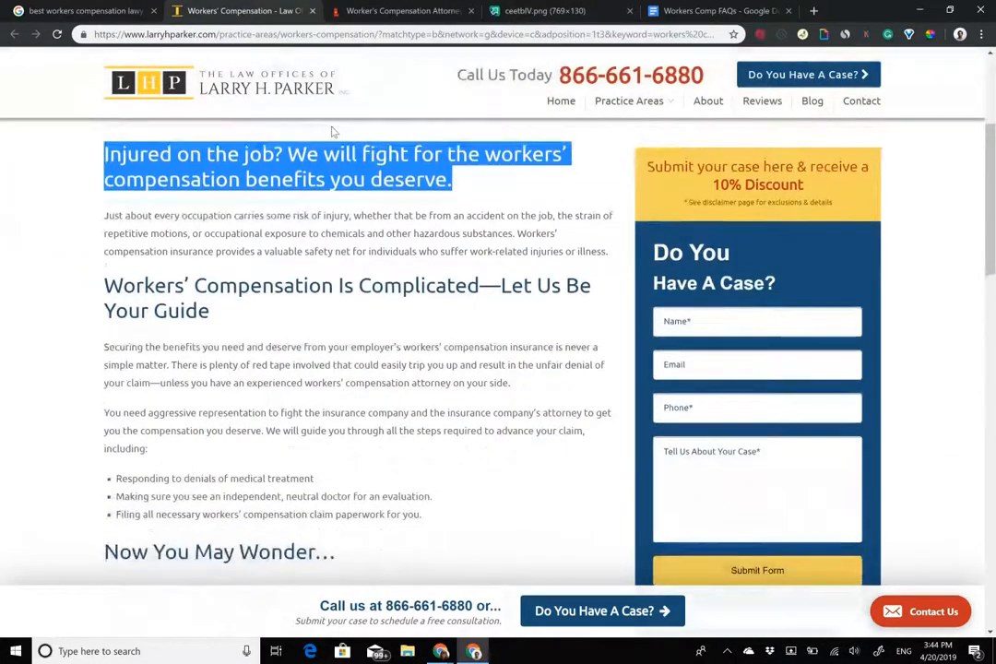
pyautogui.click(453, 8)
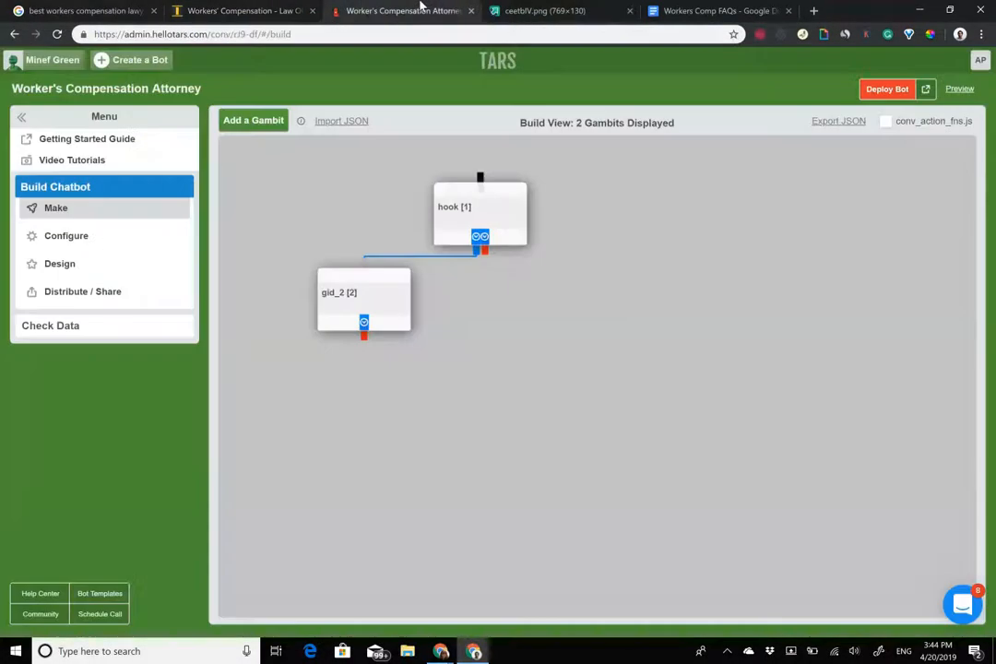
pyautogui.click(483, 222)
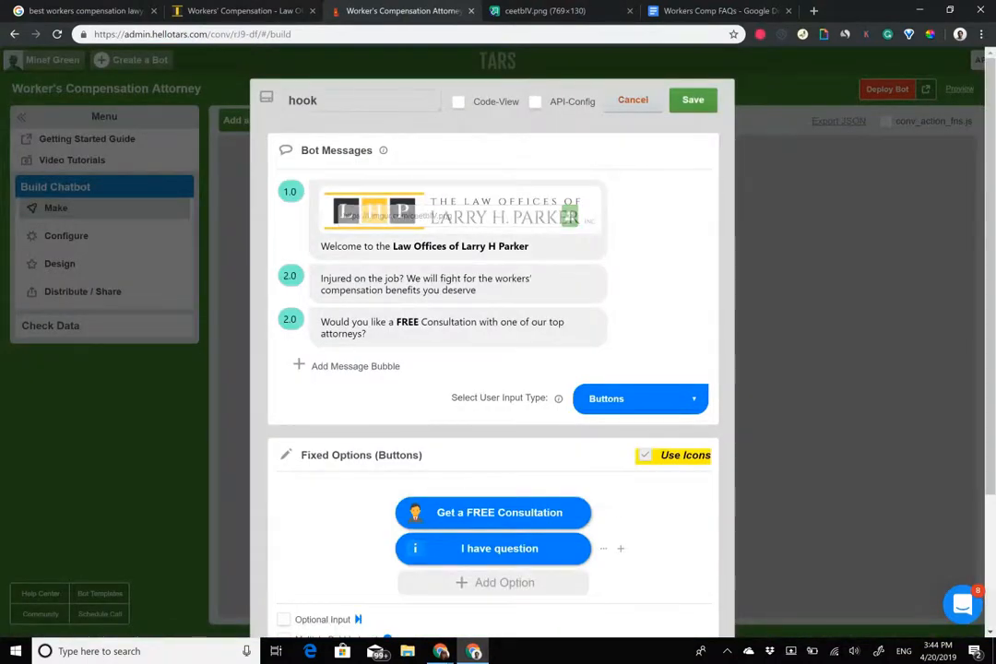
# Close the hook editor, add gid_3 linked after gid_2, and return to the law firm page.
pyautogui.click(632, 100)
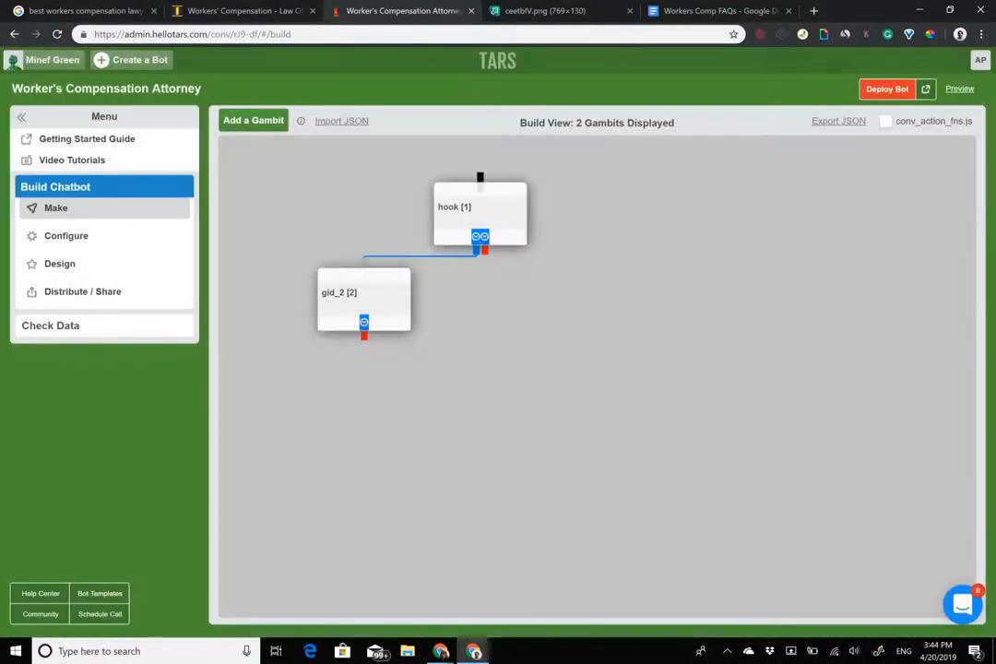
pyautogui.click(256, 120)
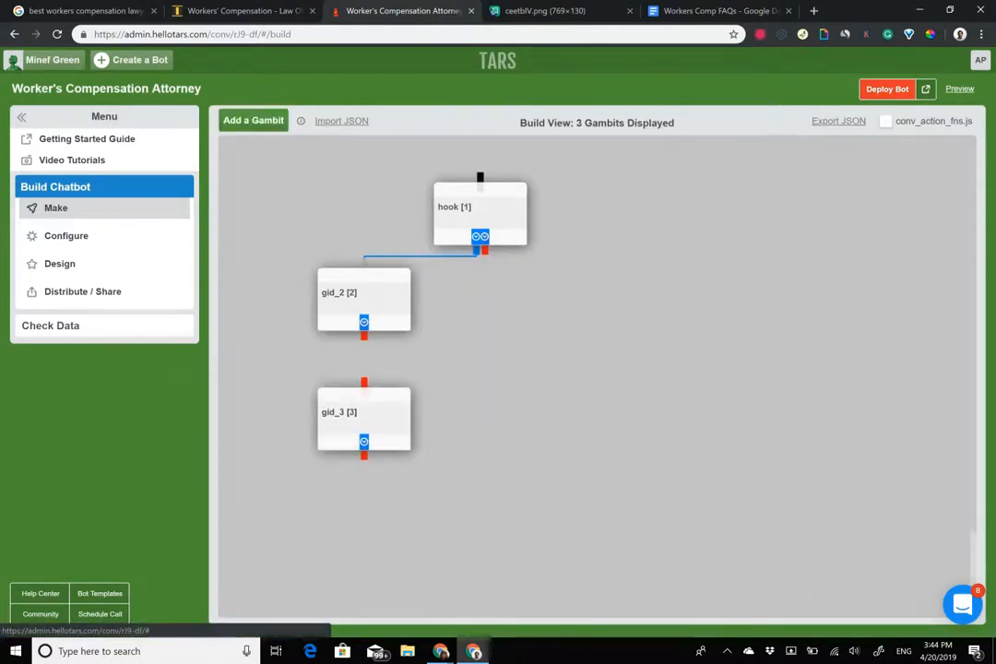
pyautogui.moveTo(364, 336); pyautogui.dragTo(363, 382)
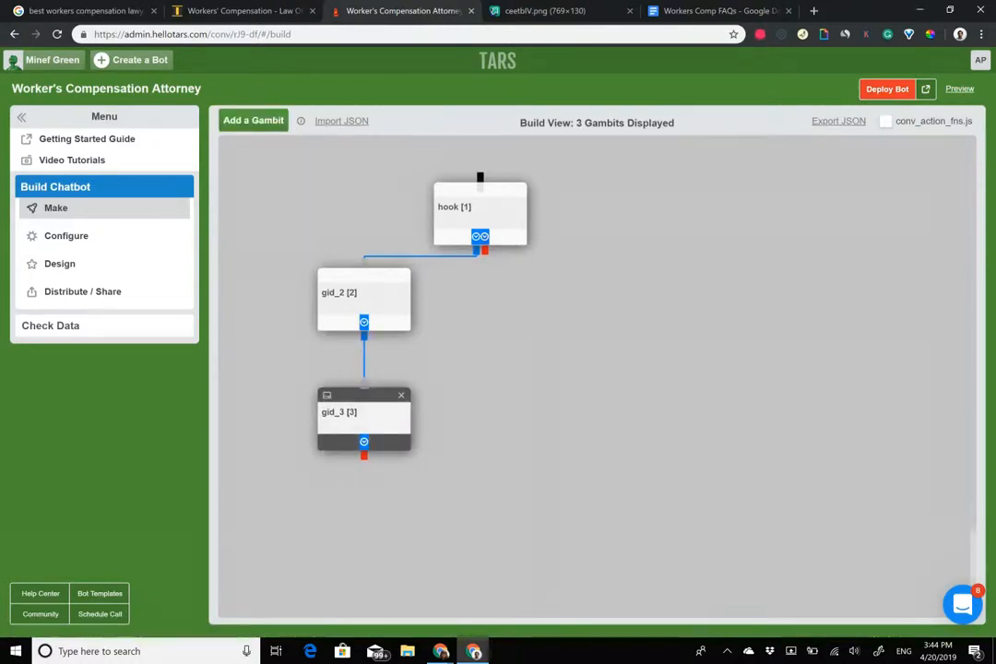
pyautogui.click(242, 12)
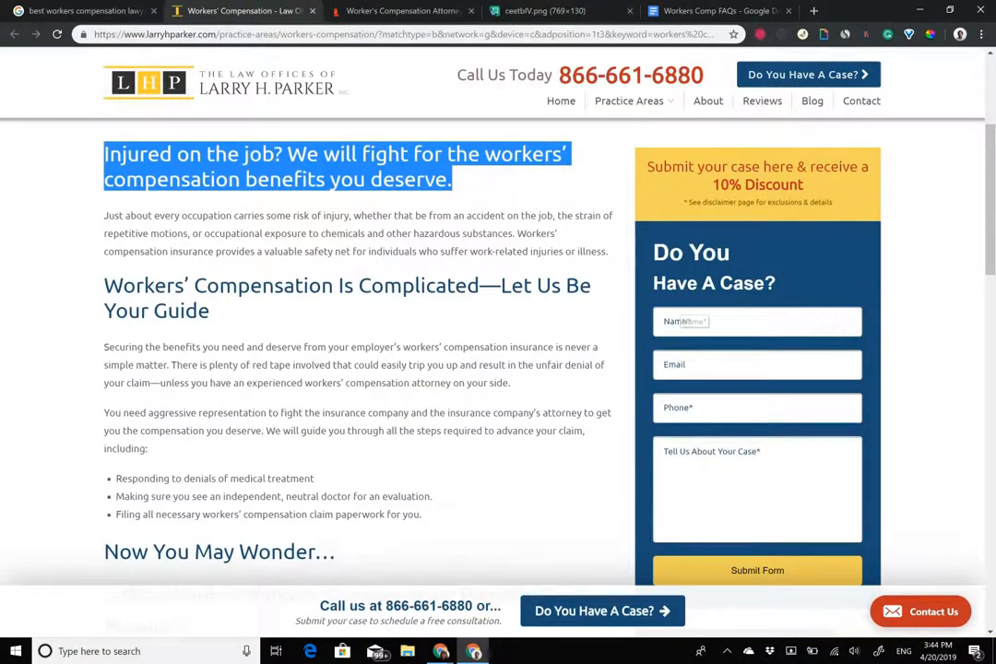
# Inspect the form's case description and Email fields, then return to the TARS builder.
pyautogui.click(749, 484)
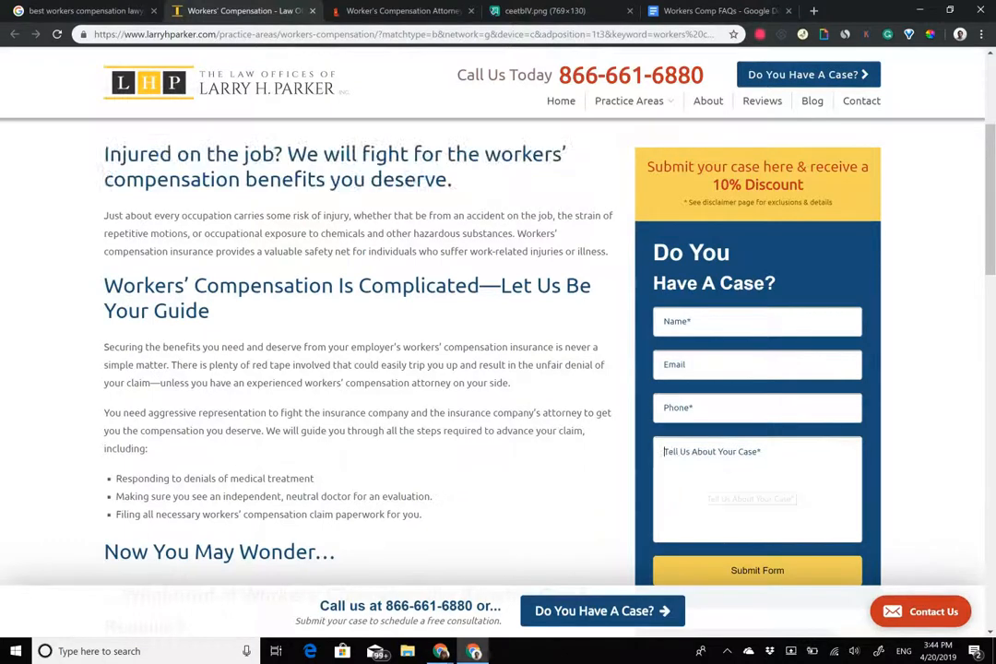
pyautogui.click(756, 364)
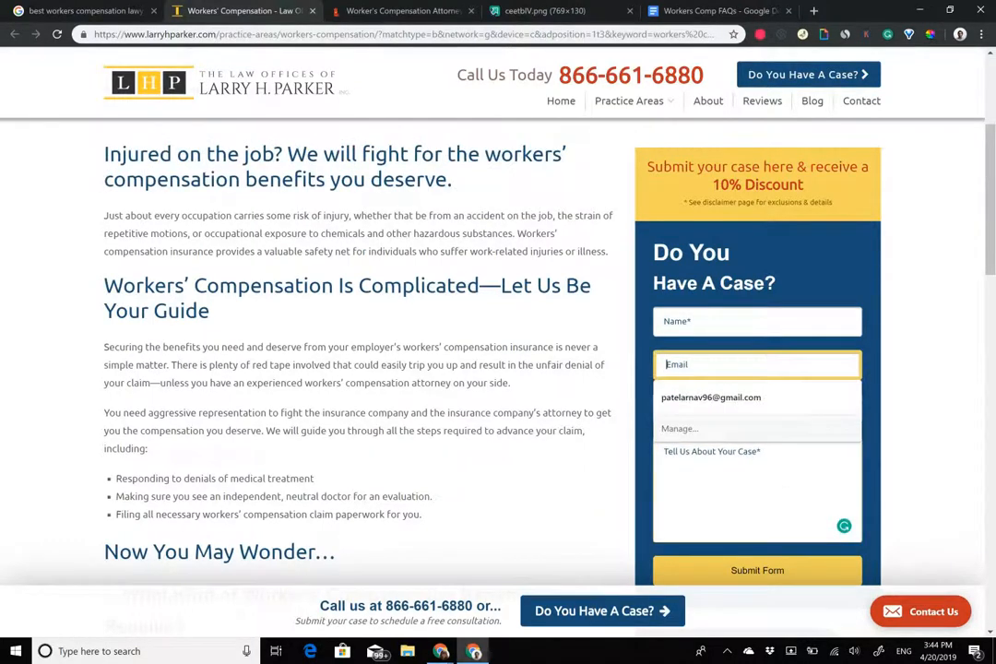
pyautogui.click(922, 369)
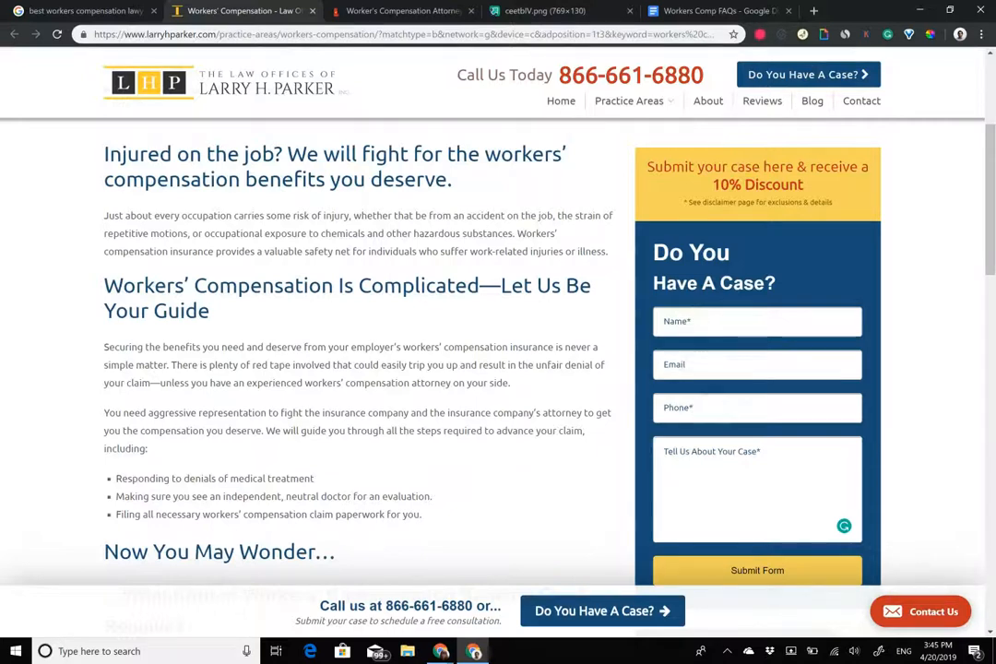
pyautogui.click(369, 10)
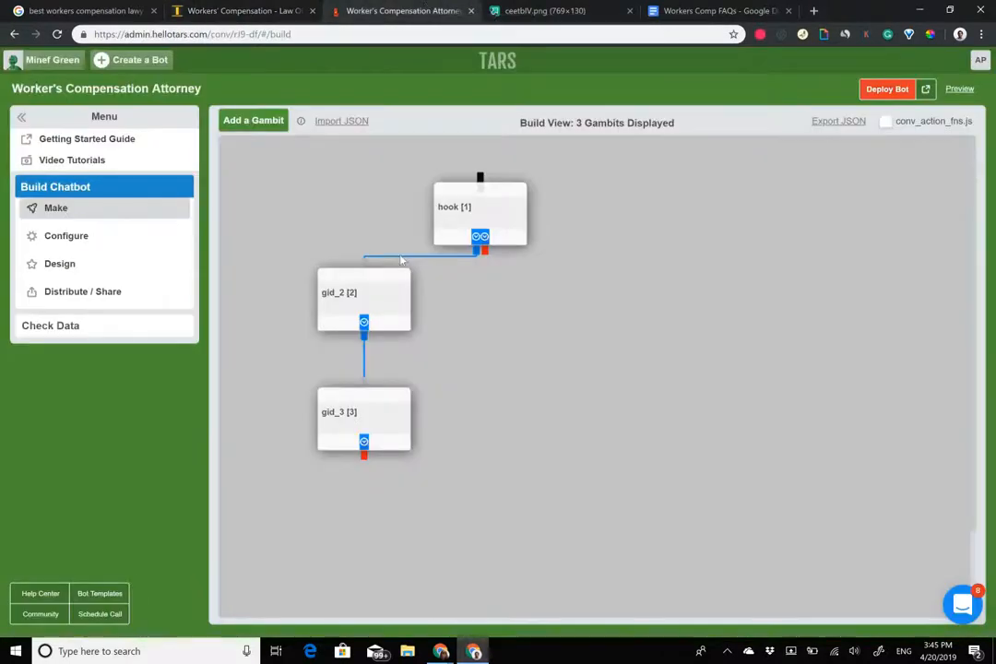
# Open the gid_2 gambit and retitle it full_name.
pyautogui.click(375, 309)
pyautogui.click(393, 200)
pyautogui.tripleClick(394, 200)
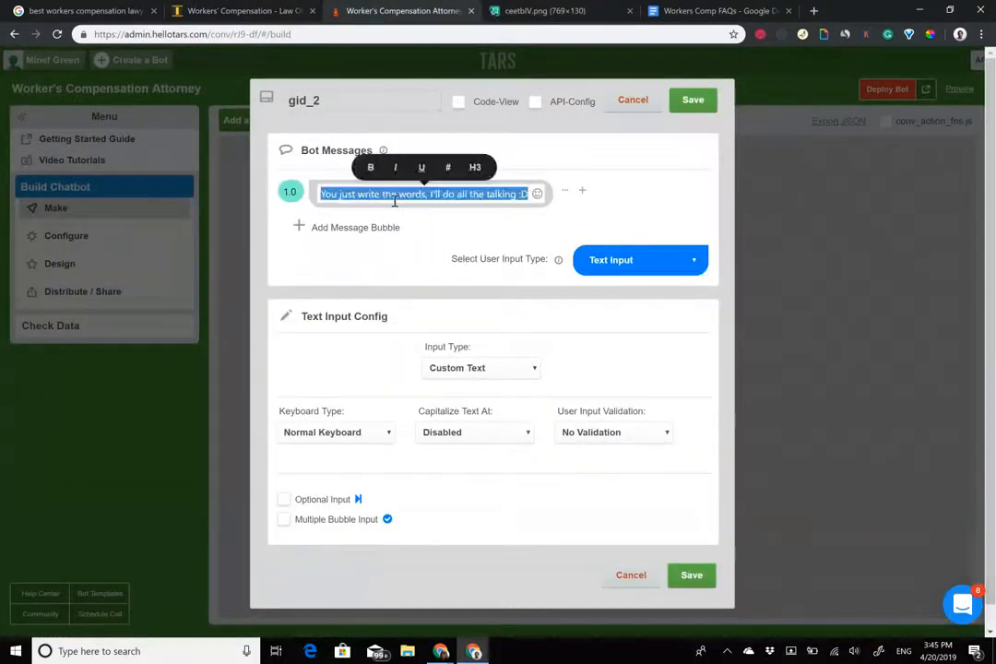
pyautogui.click(351, 110)
pyautogui.hotkey('ctrl', 'a')
pyautogui.write('full')
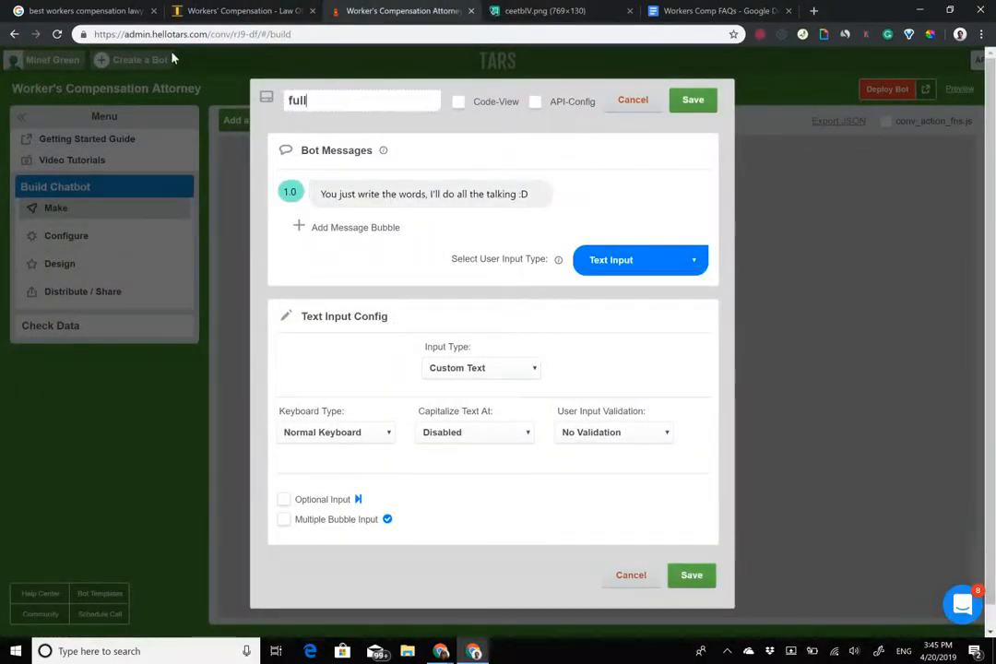
pyautogui.write('_name')
# Replace its message with 'What is your full name?', bolding 'full name', then save the gambit.
pyautogui.tripleClick(399, 200)
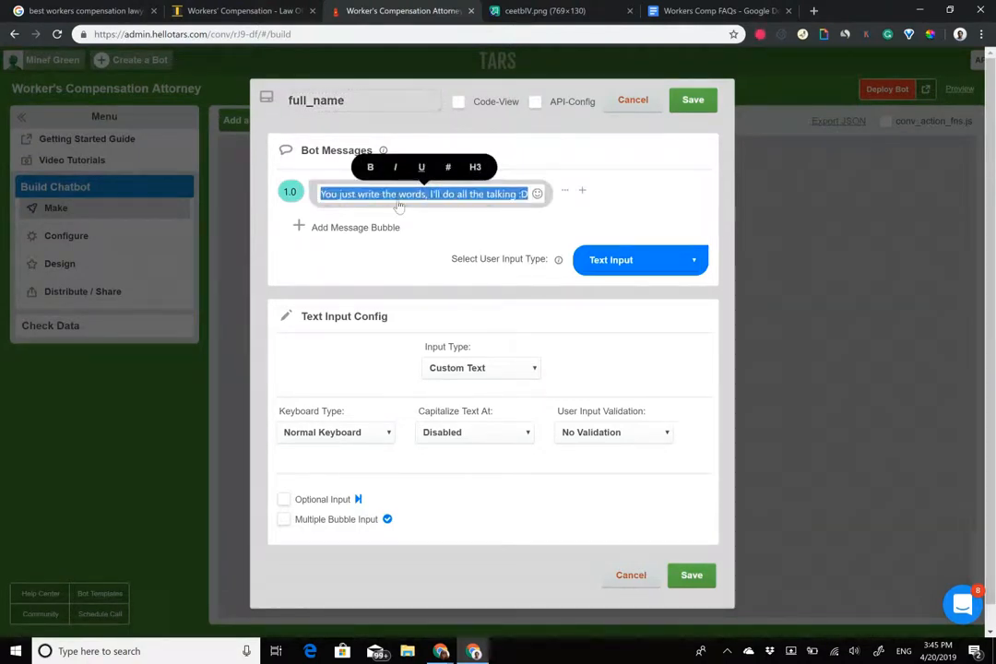
pyautogui.write('What is your full name?')
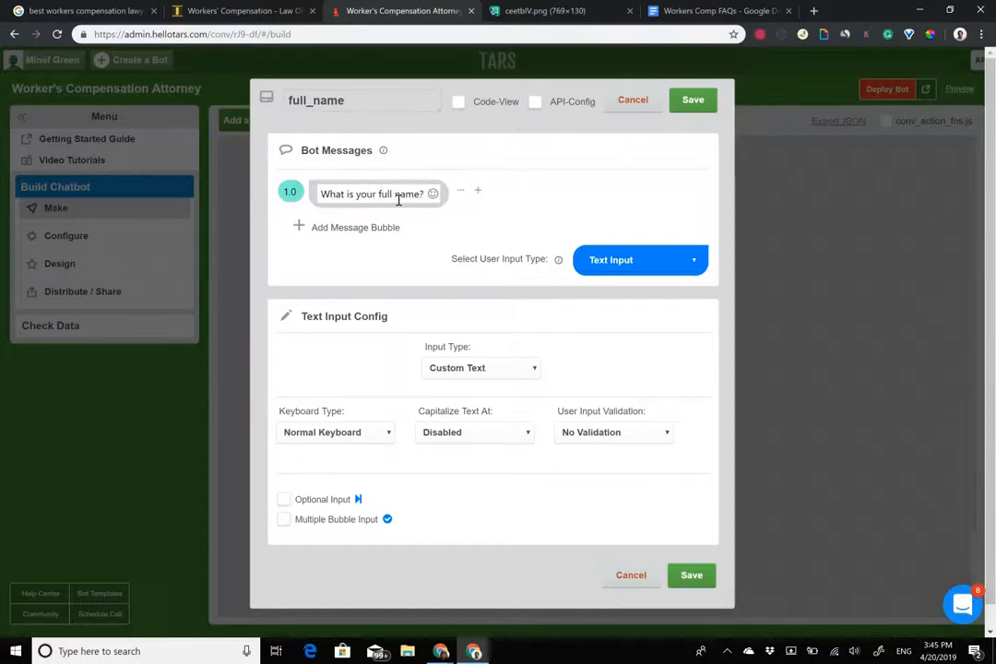
pyautogui.moveTo(379, 195); pyautogui.dragTo(423, 196)
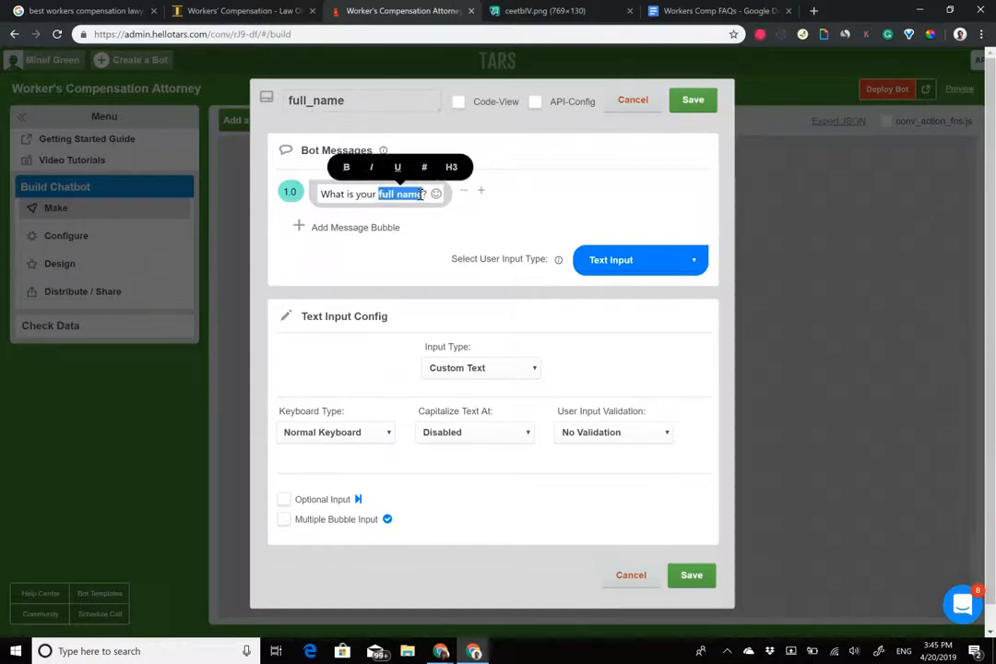
pyautogui.click(346, 167)
pyautogui.click(350, 230)
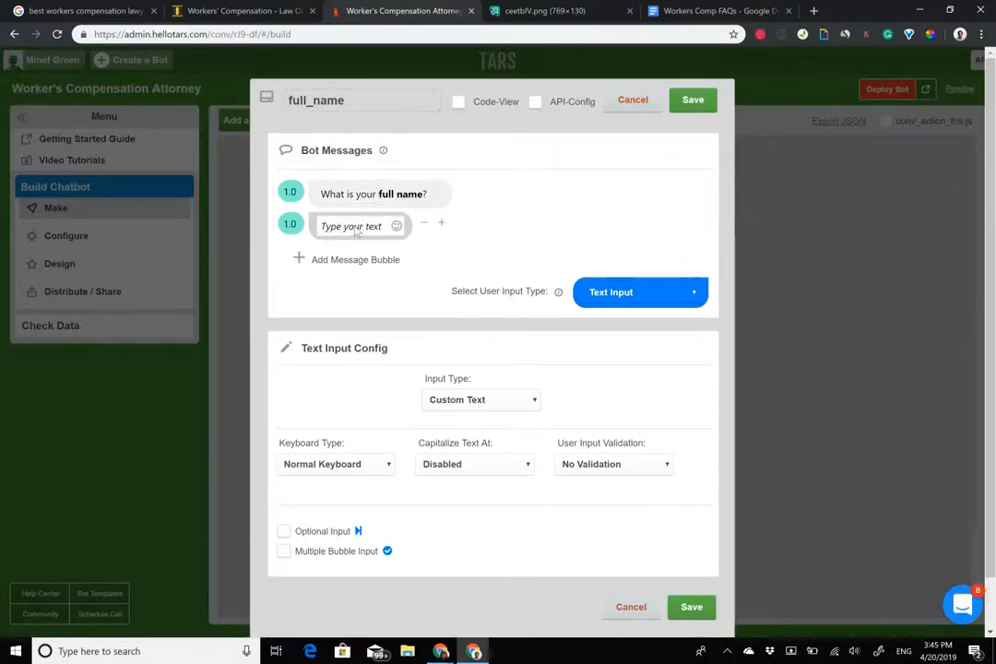
pyautogui.moveTo(429, 224); pyautogui.dragTo(426, 195)
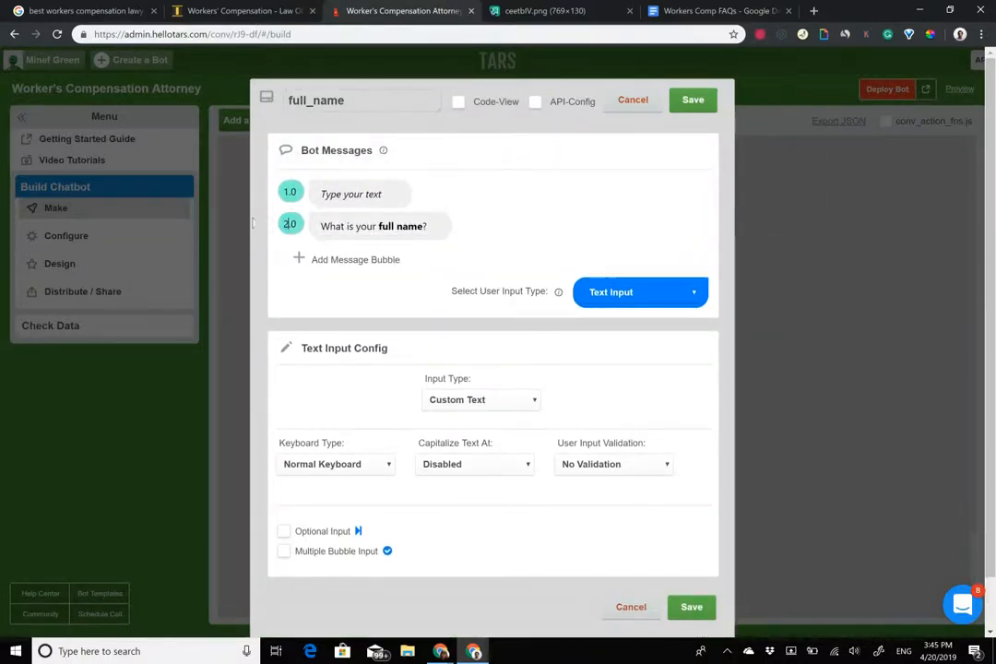
pyautogui.rightClick(367, 197)
pyautogui.click(323, 324)
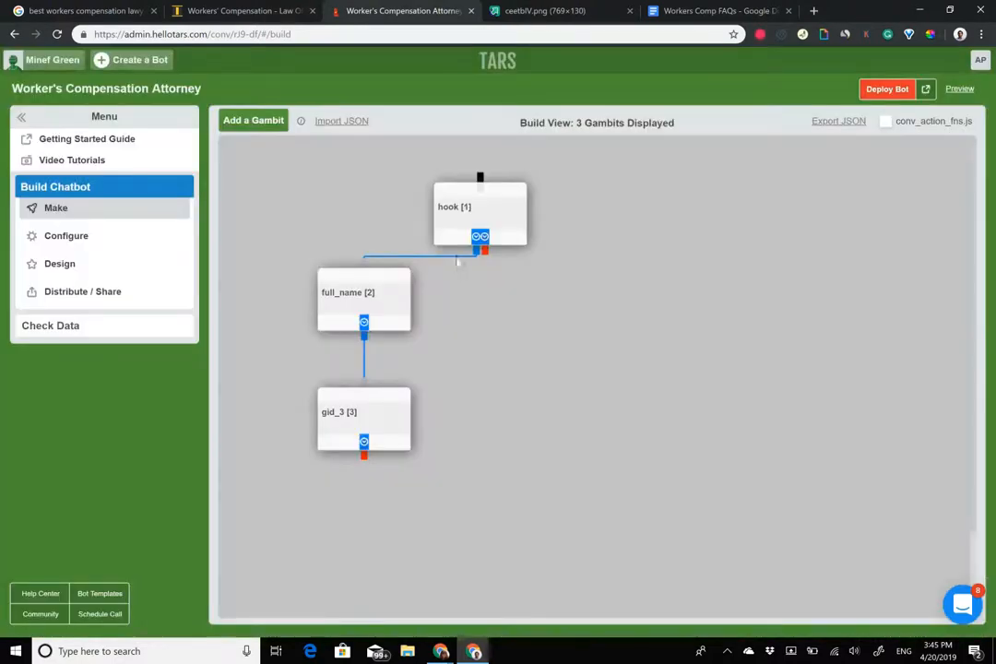
pyautogui.click(475, 214)
pyautogui.click(693, 100)
pyautogui.click(395, 306)
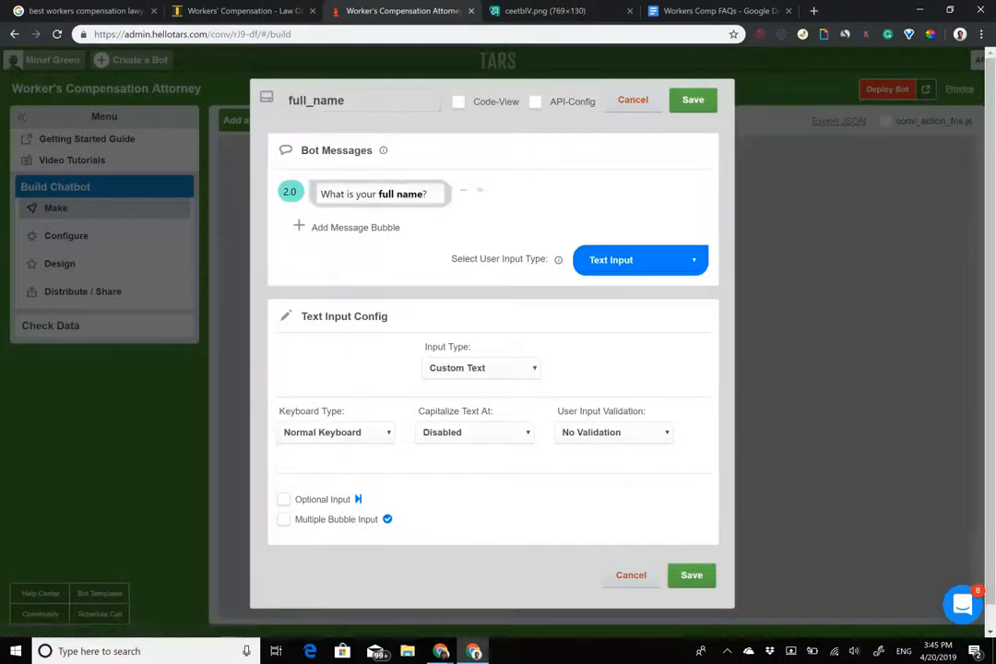
pyautogui.doubleClick(367, 194)
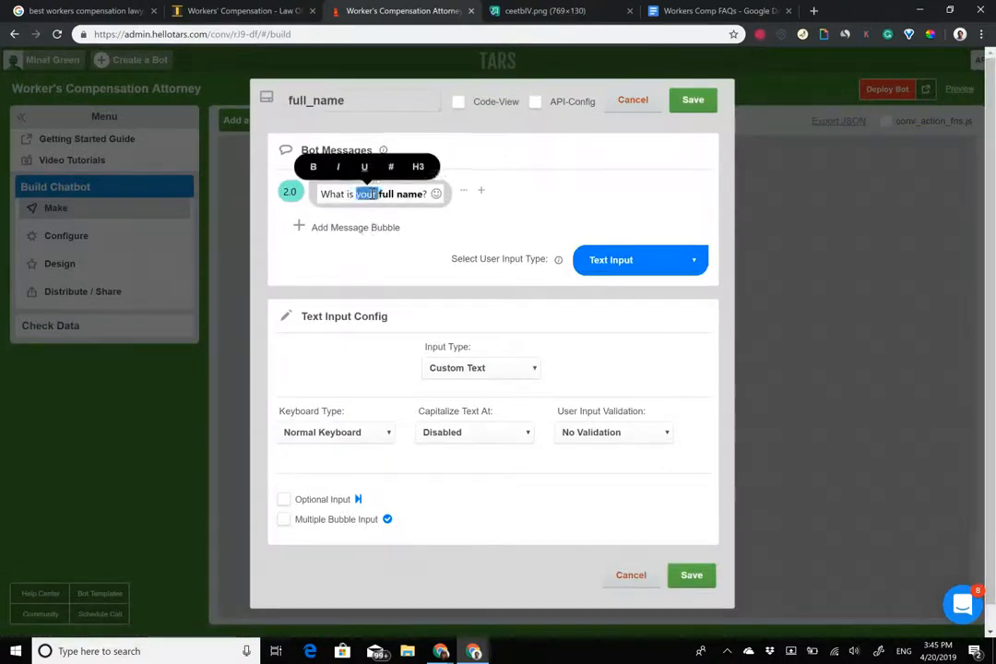
pyautogui.tripleClick(369, 194)
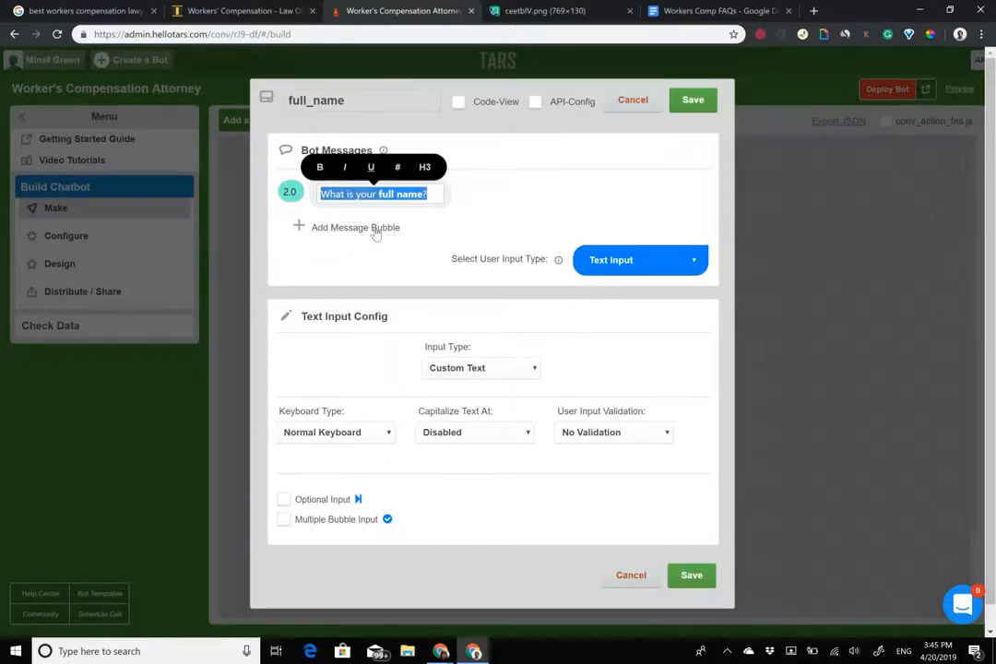
pyautogui.click(374, 228)
pyautogui.moveTo(416, 198); pyautogui.dragTo(416, 187)
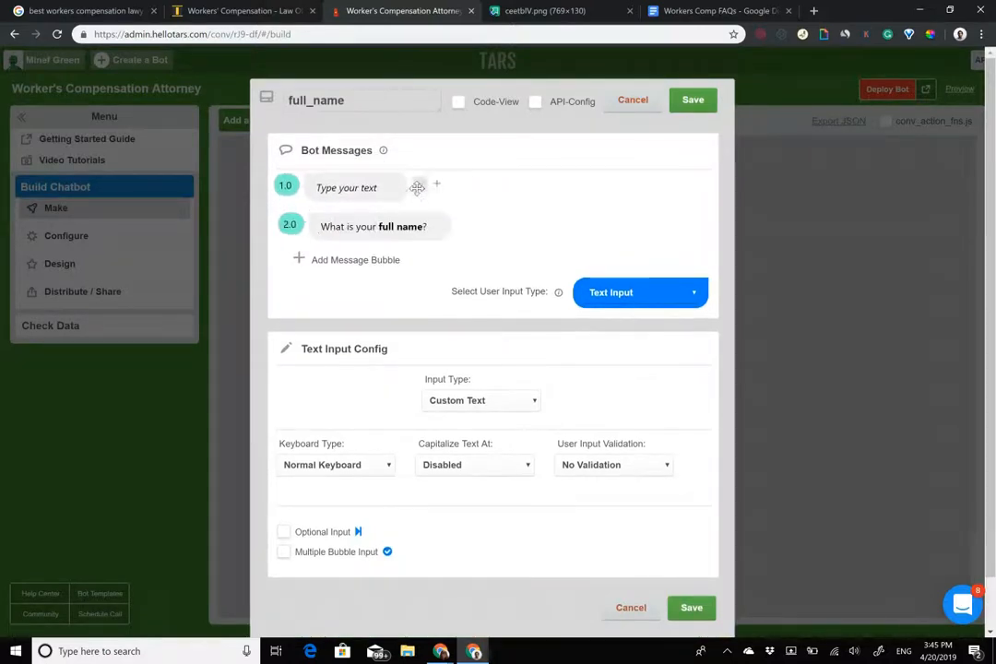
pyautogui.click(244, 10)
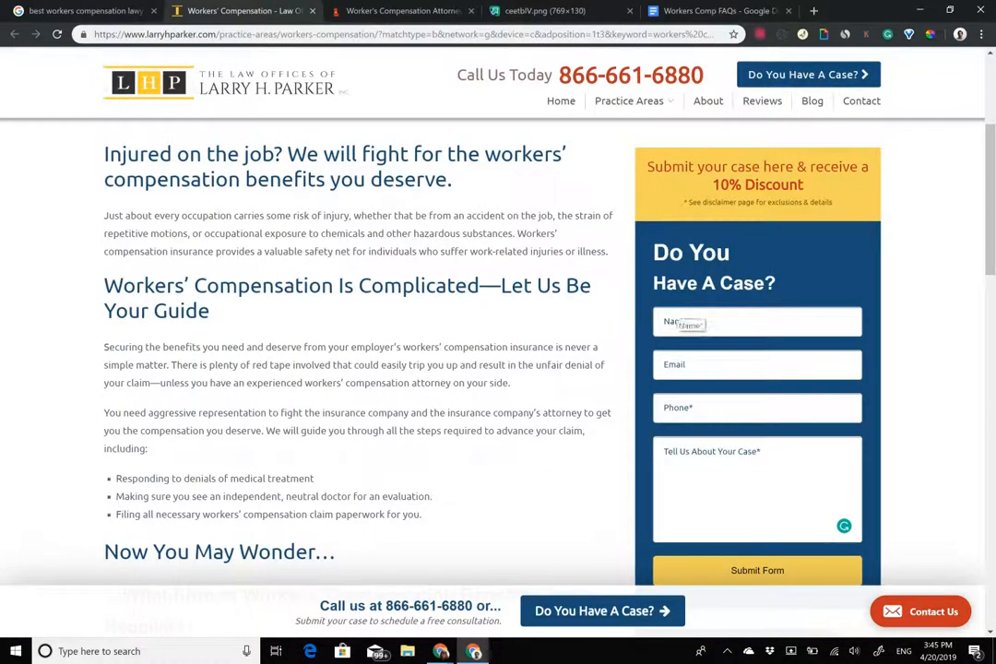
pyautogui.click(675, 318)
pyautogui.click(843, 444)
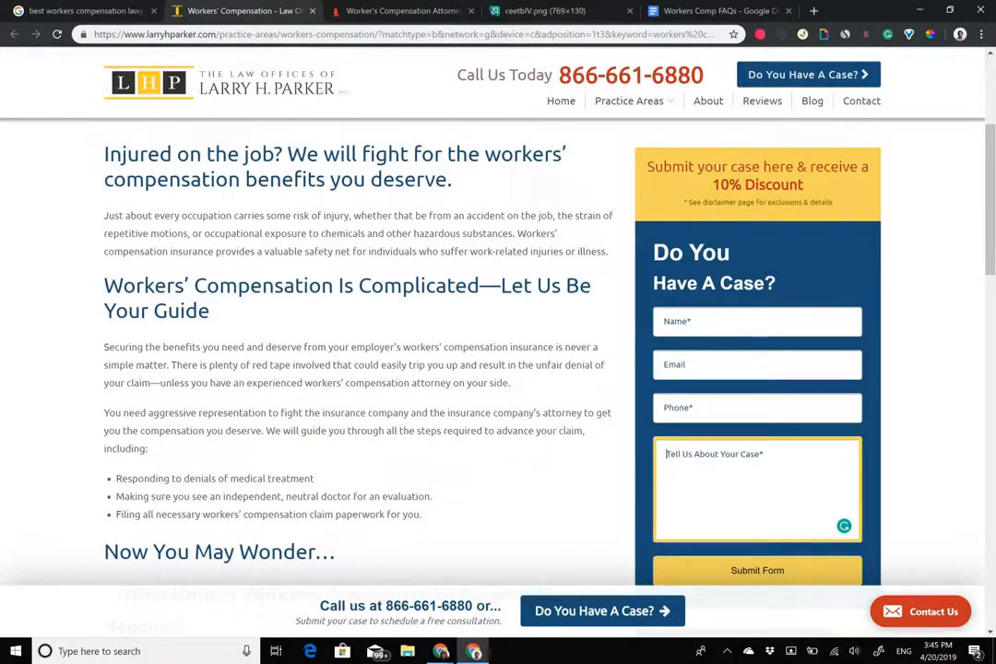
pyautogui.click(399, 10)
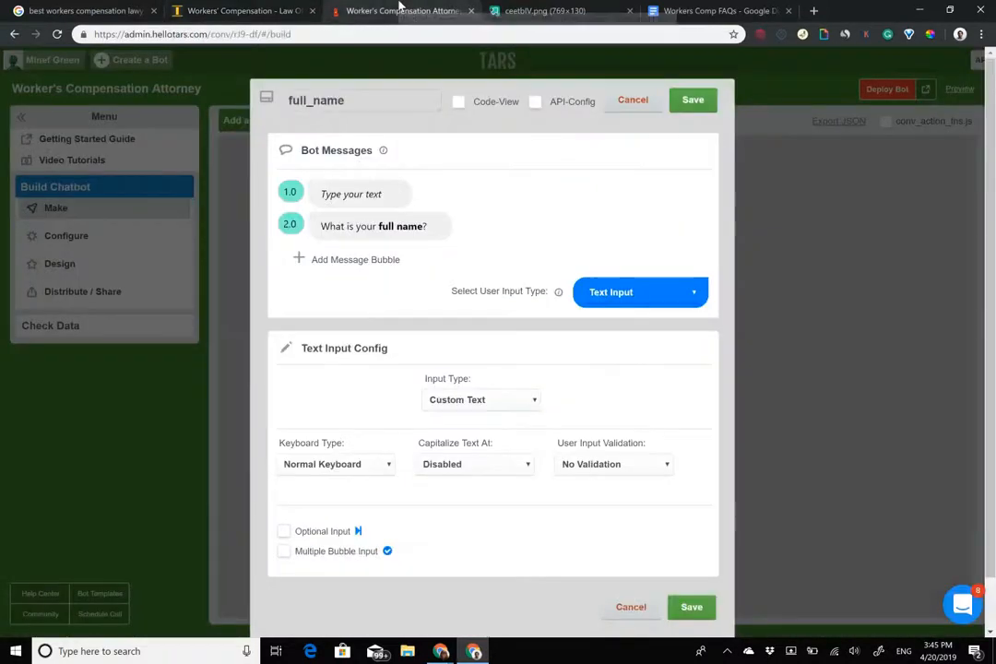
pyautogui.click(369, 194)
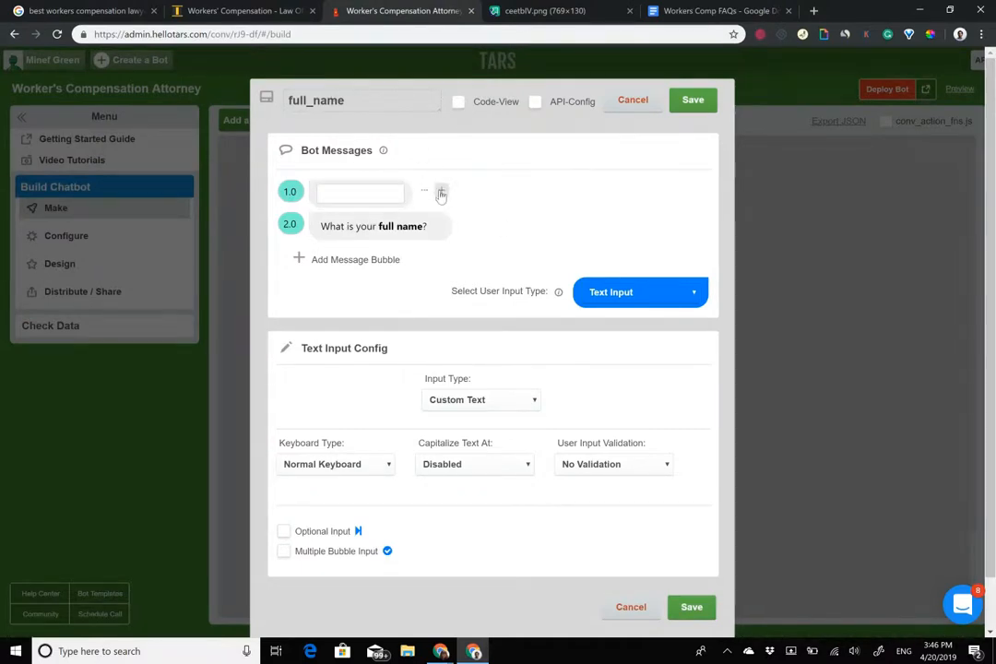
pyautogui.click(240, 10)
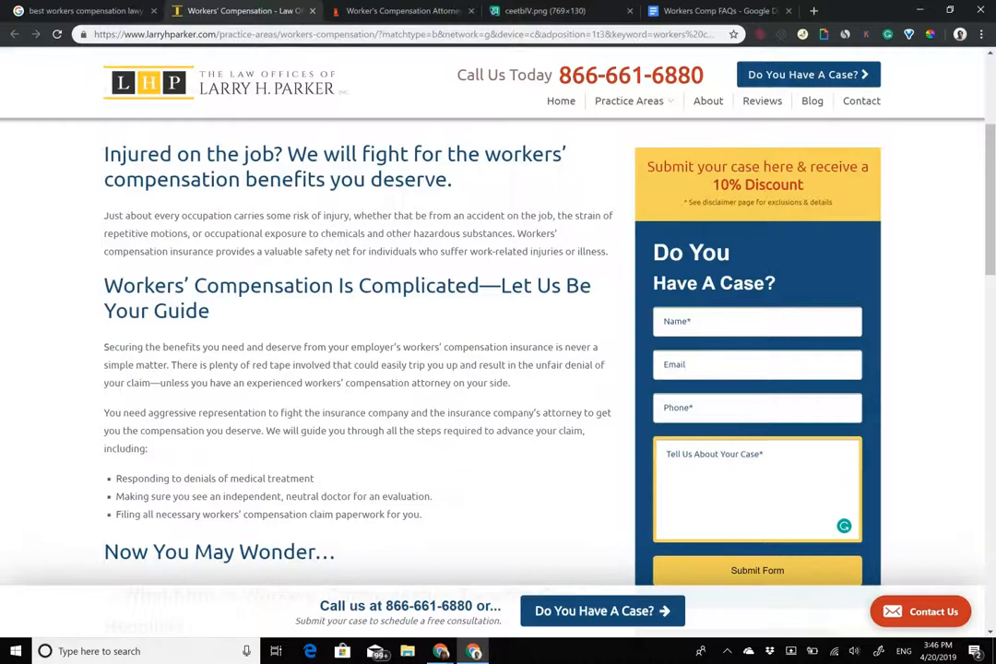
pyautogui.click(403, 11)
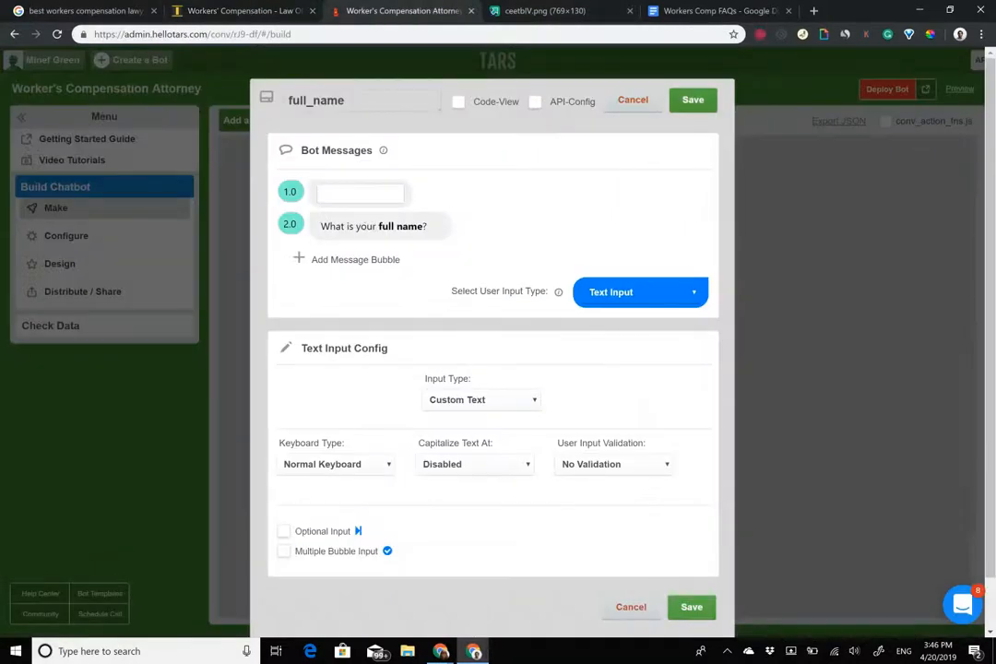
pyautogui.click(633, 100)
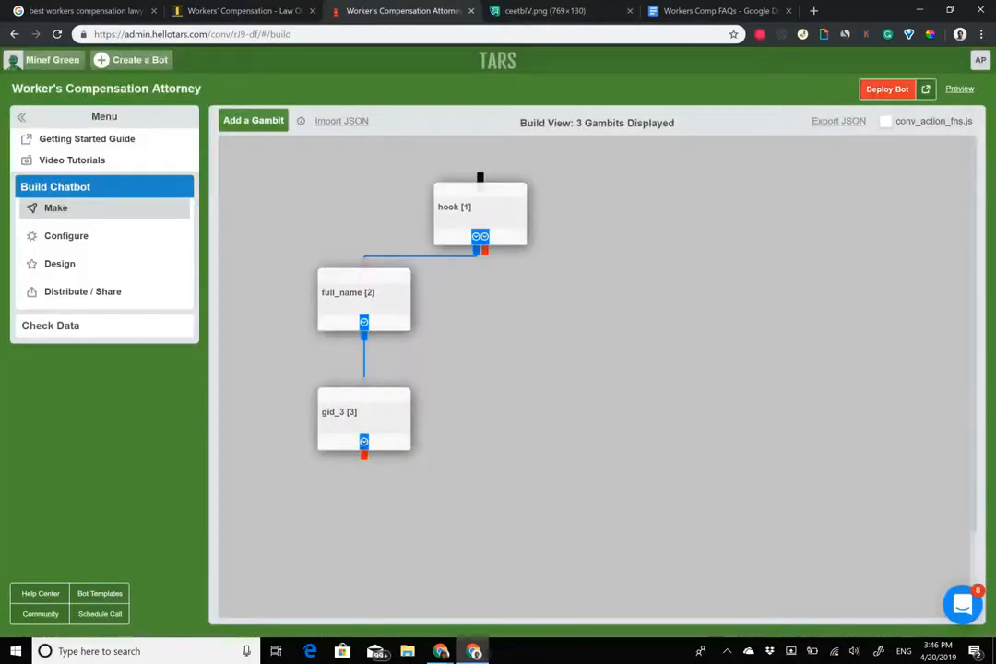
# Add a 'Great! I need a few details to get you set up' bubble above the full_name question.
pyautogui.click(494, 222)
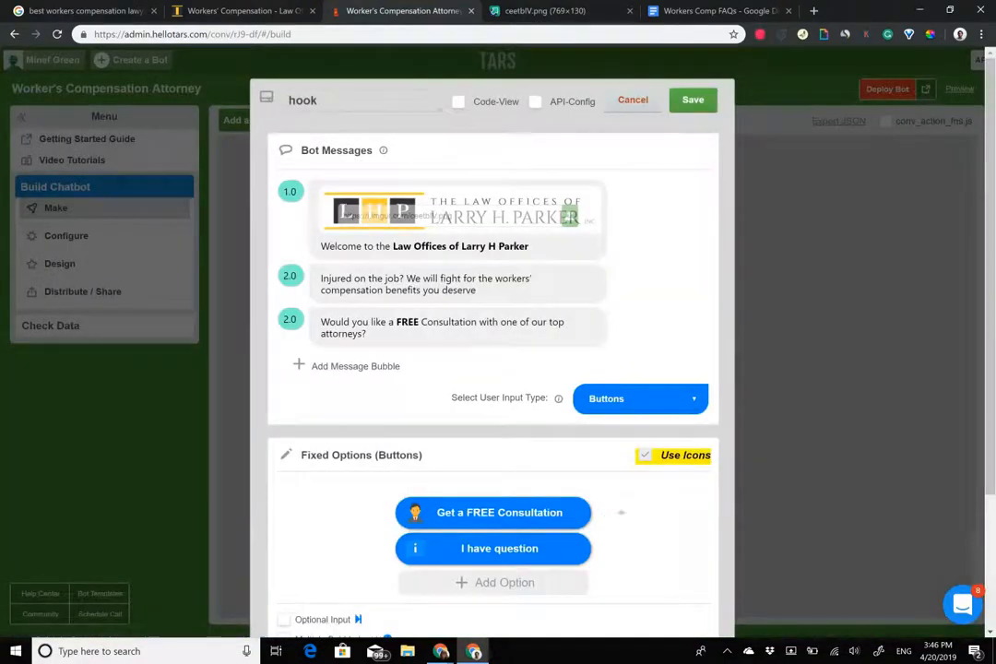
pyautogui.click(632, 100)
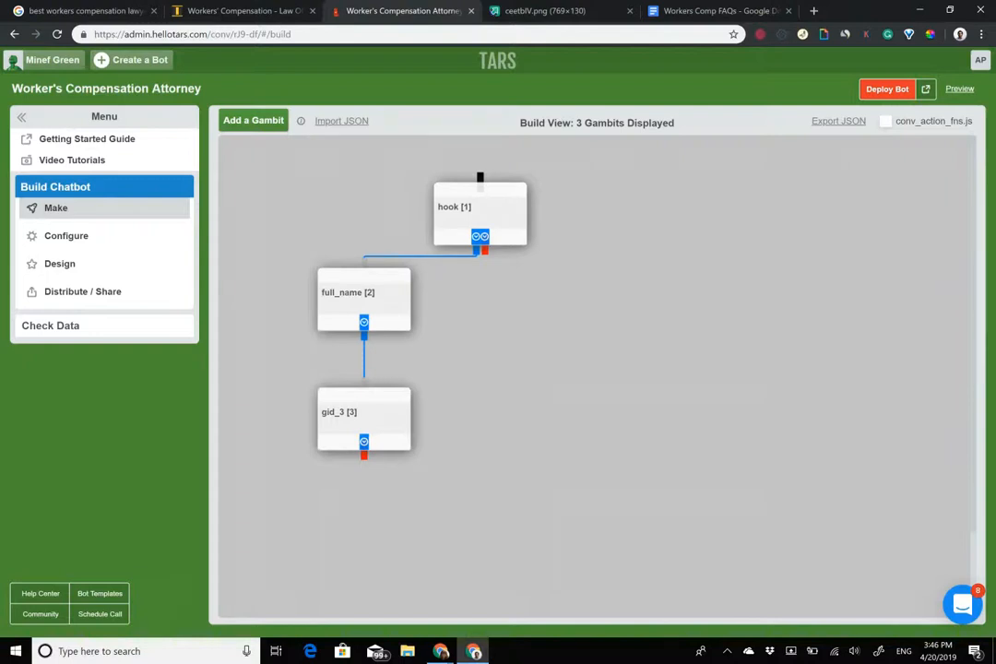
pyautogui.click(378, 304)
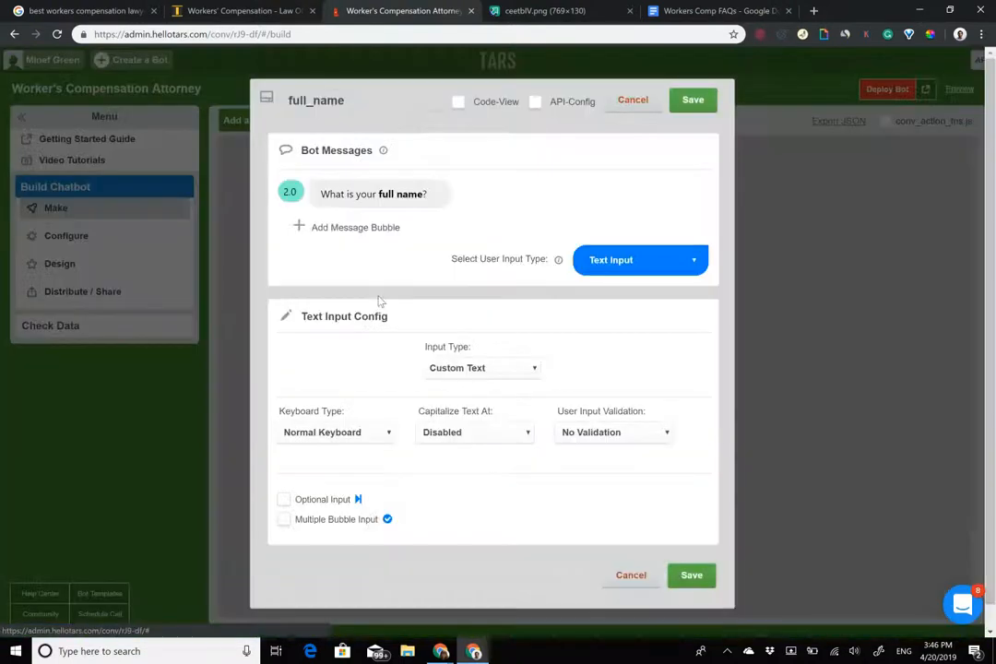
pyautogui.click(367, 232)
pyautogui.click(367, 232)
pyautogui.write('Great!')
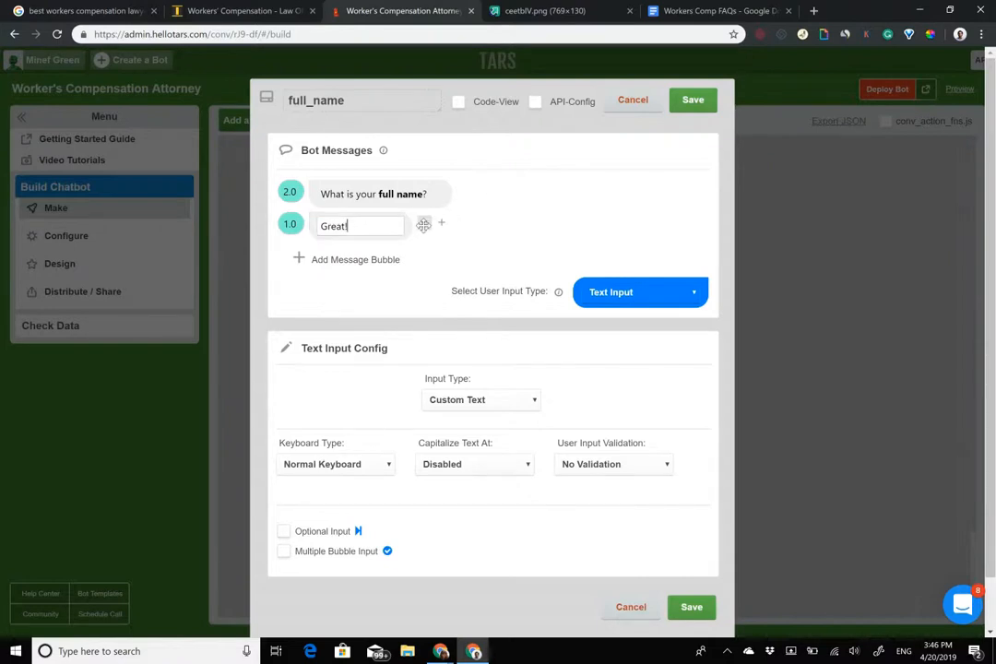
pyautogui.moveTo(424, 219); pyautogui.dragTo(424, 187)
pyautogui.click(373, 195)
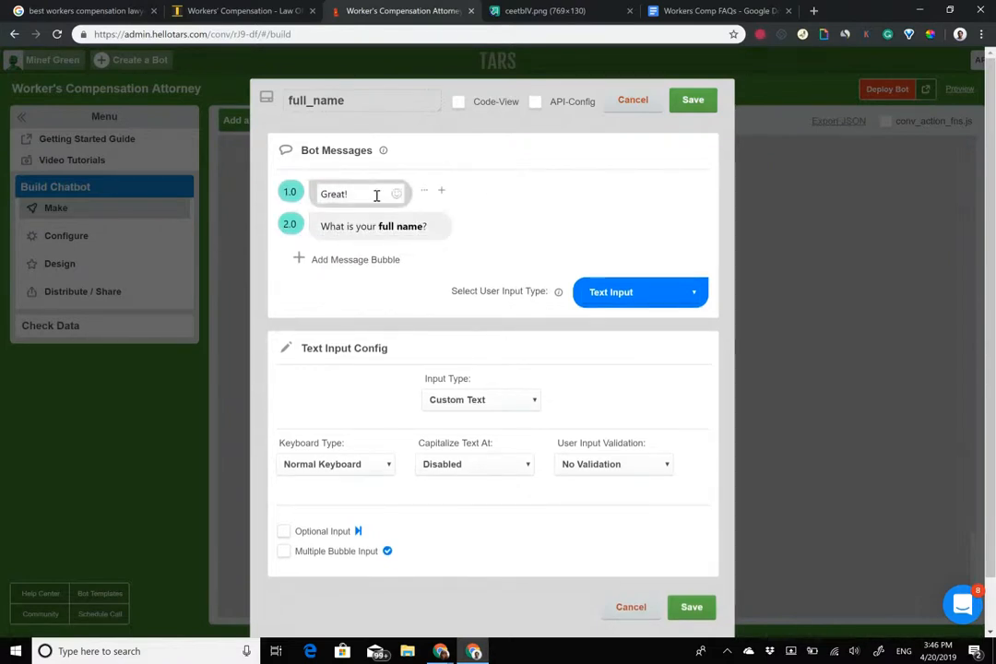
pyautogui.write('I need')
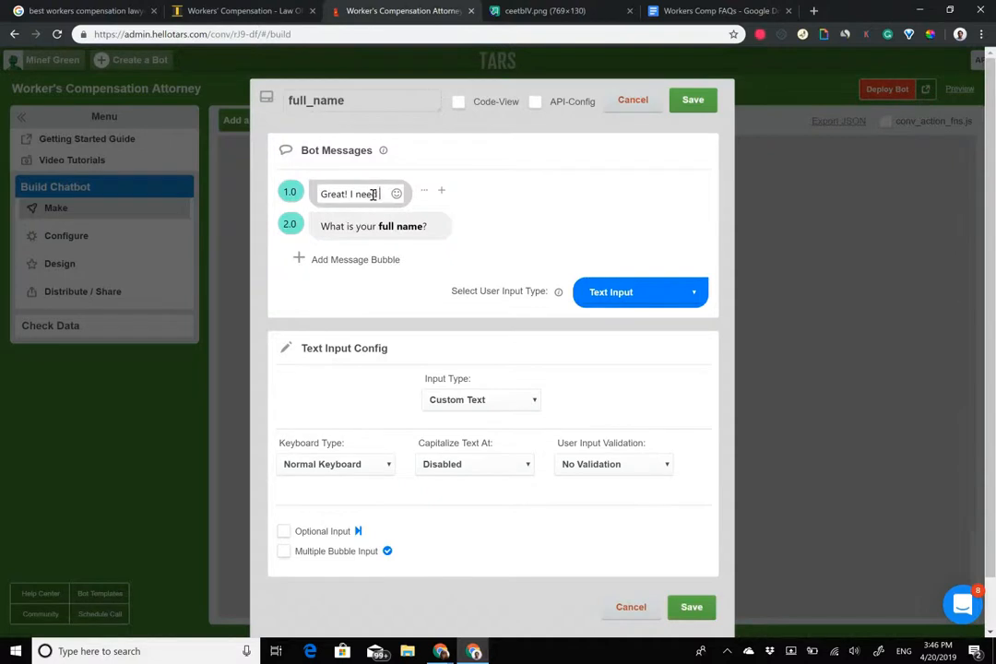
pyautogui.write(' a few details ')
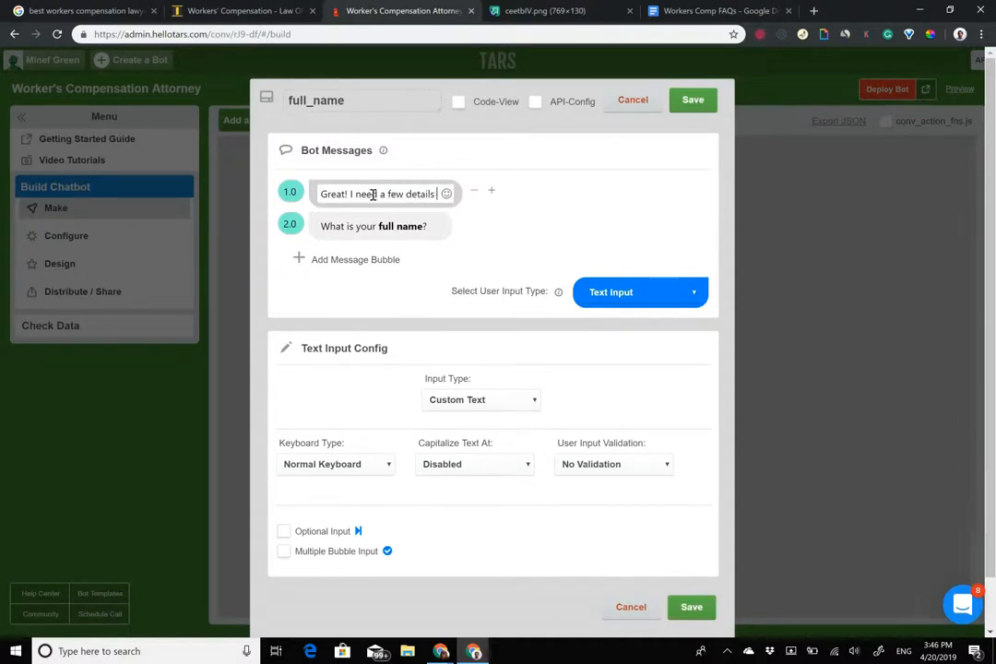
pyautogui.write('to g')
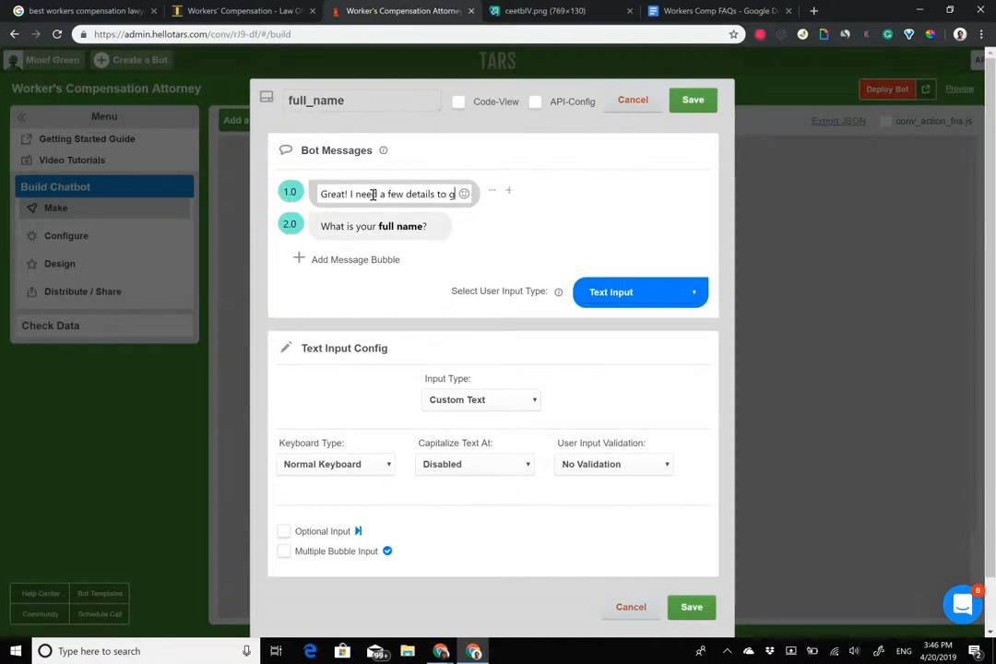
pyautogui.write('et you set up')
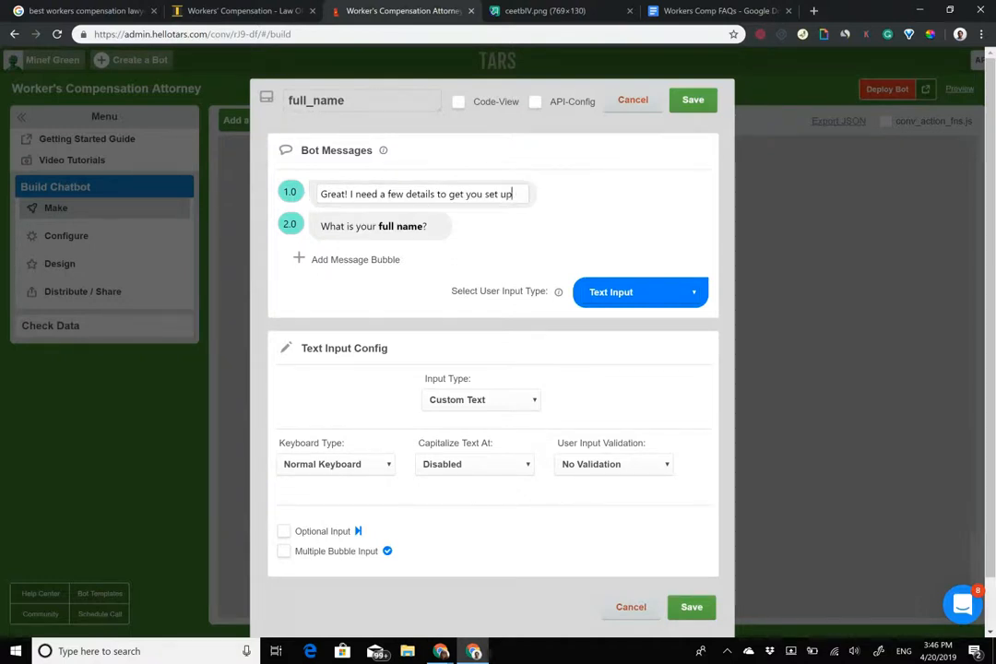
# Set the full_name gambit's input type to Full Name and save it.
pyautogui.click(479, 400)
pyautogui.click(452, 444)
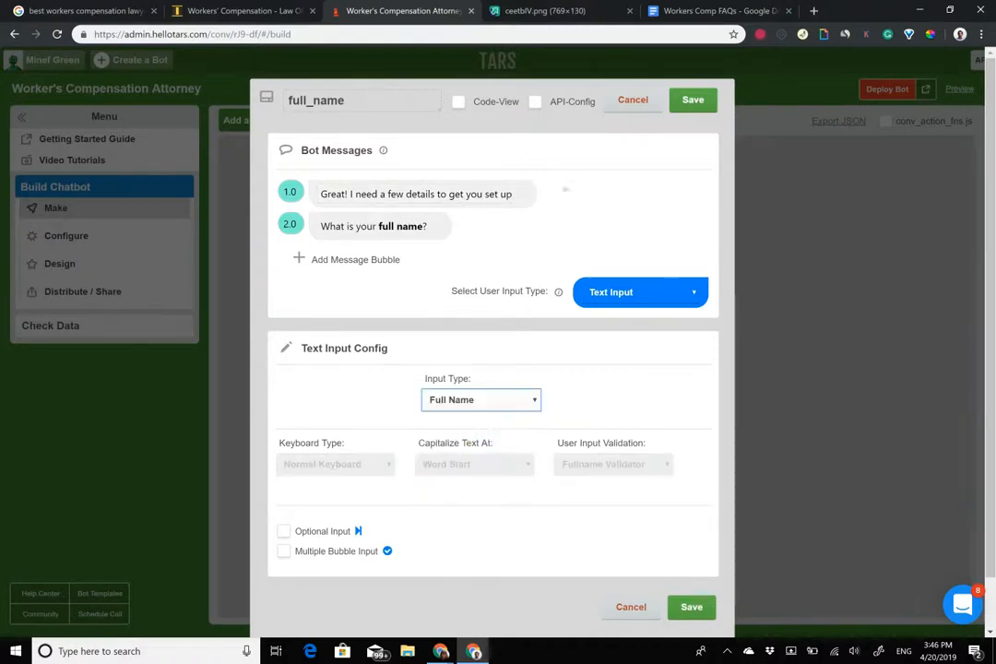
pyautogui.click(693, 99)
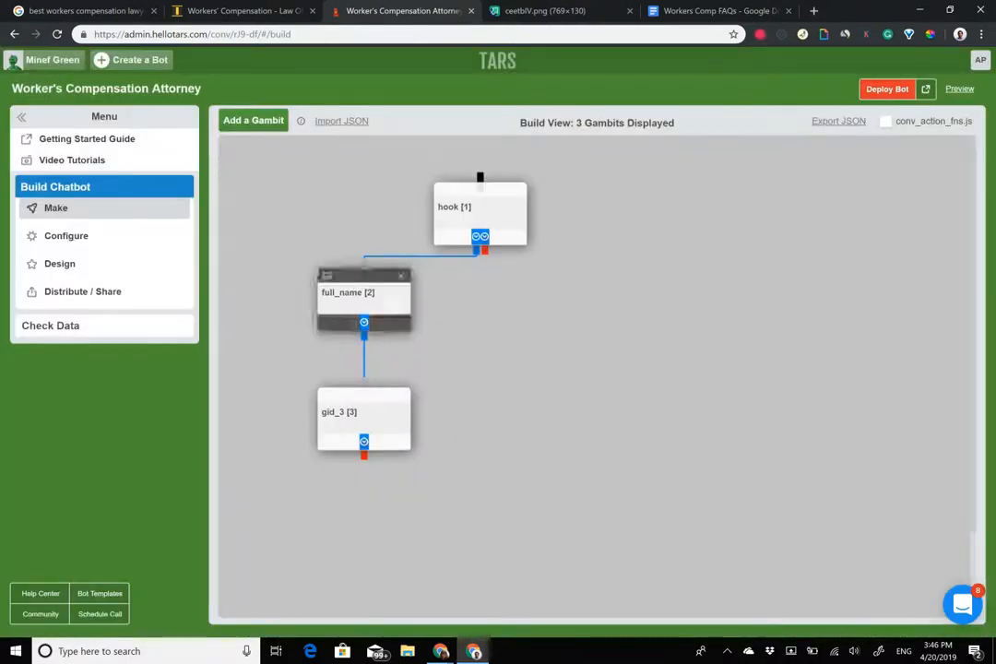
# Add gambit gid_4, link it after gid_3, and switch to the workers' compensation page.
pyautogui.scroll(-1, 314, 247)
pyautogui.click(254, 120)
pyautogui.moveTo(386, 461); pyautogui.dragTo(358, 470)
pyautogui.moveTo(365, 390); pyautogui.dragTo(358, 434)
pyautogui.moveTo(359, 465); pyautogui.dragTo(383, 475)
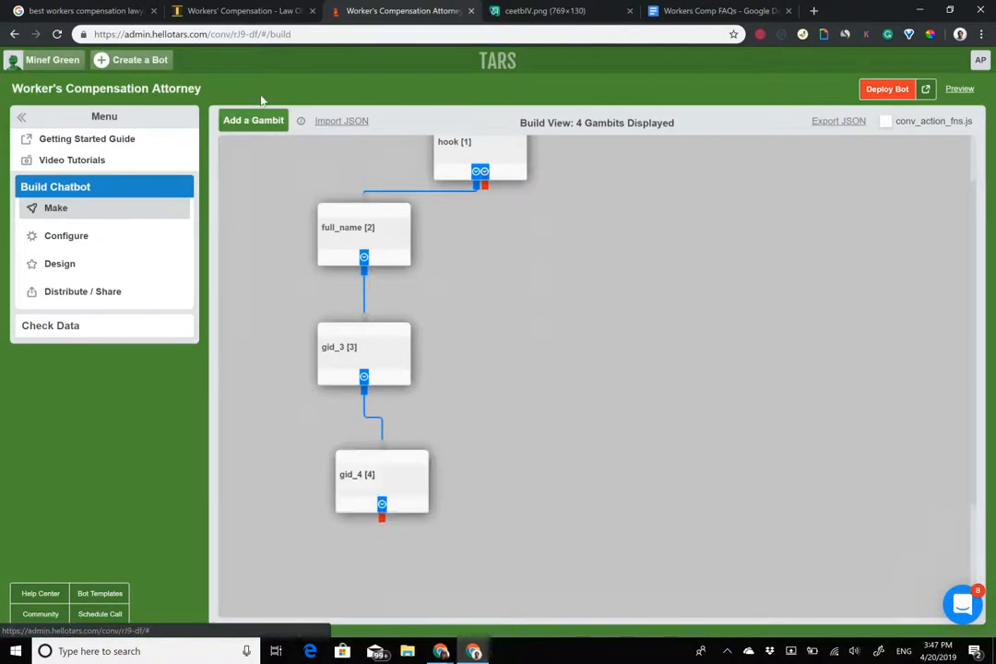
pyautogui.click(243, 11)
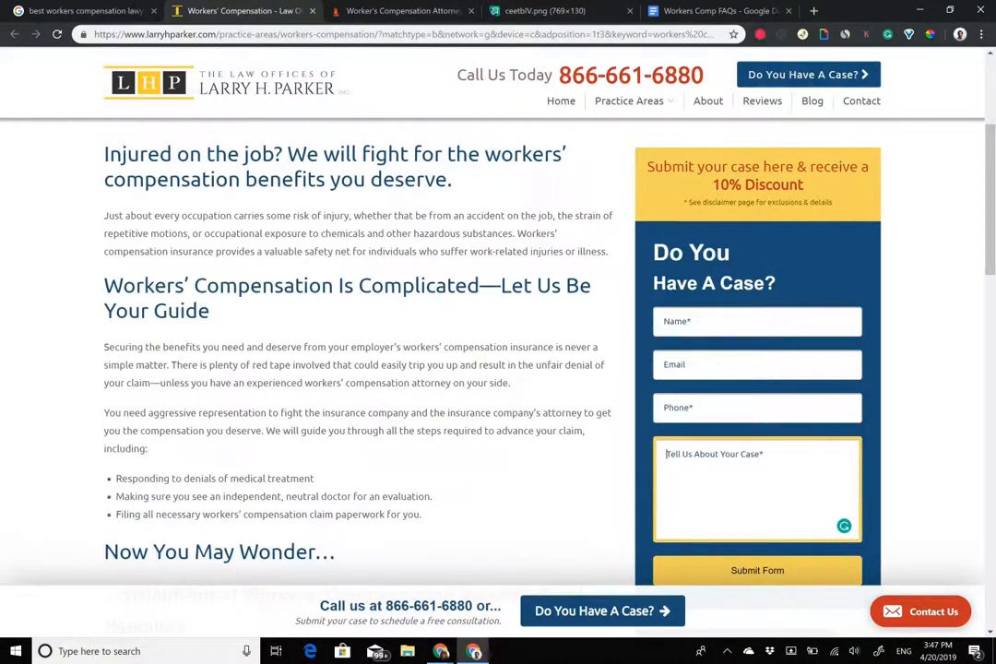
# Inspect the case form's Phone, Email and case description fields, then return to the TARS builder.
pyautogui.click(757, 407)
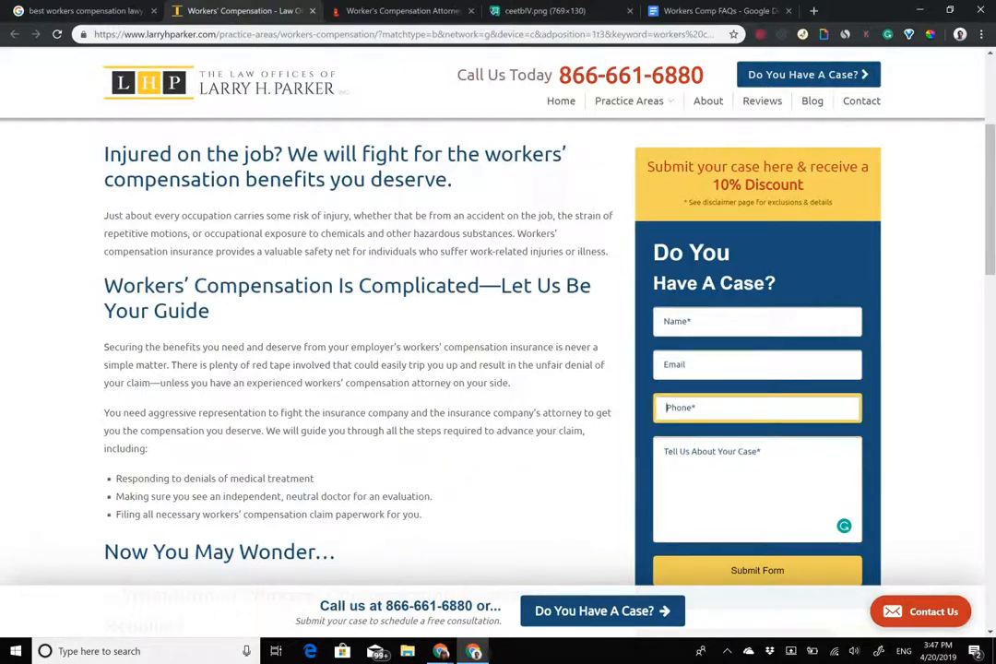
pyautogui.click(757, 364)
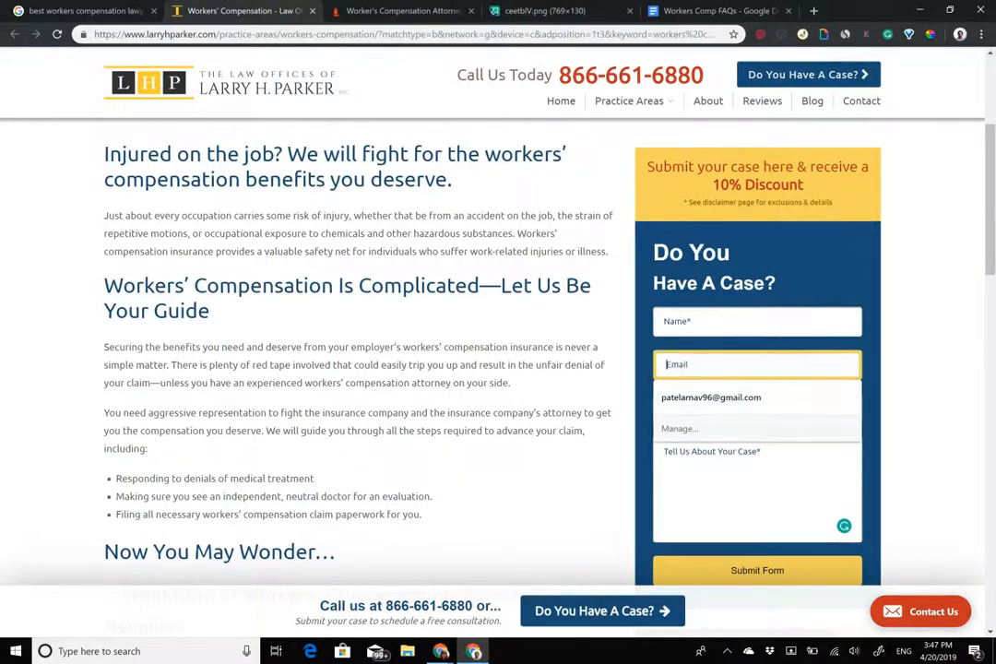
pyautogui.click(926, 369)
pyautogui.click(757, 364)
pyautogui.click(757, 489)
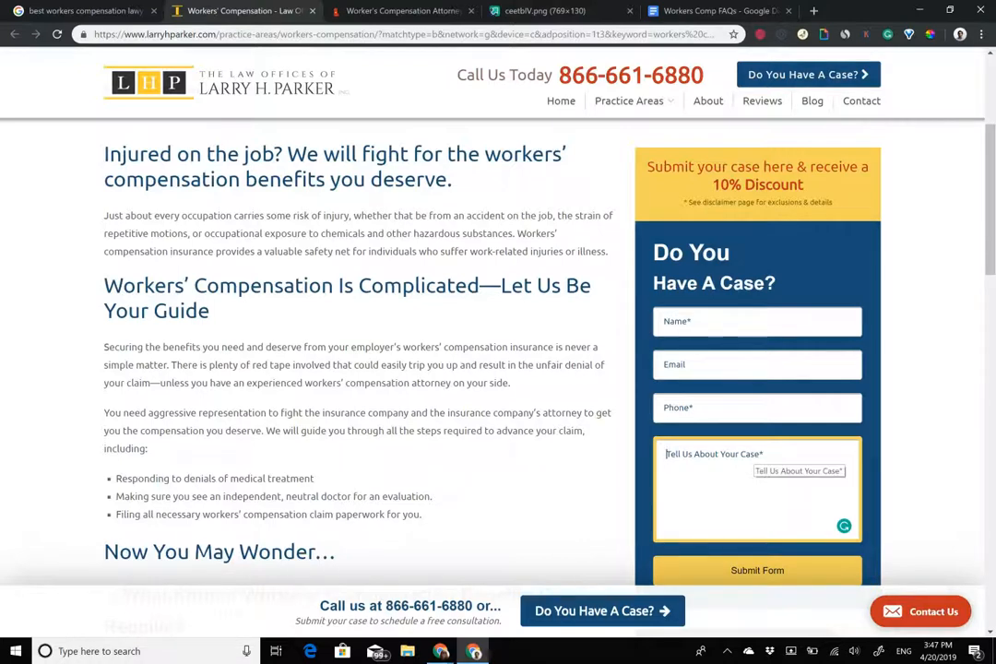
pyautogui.click(355, 13)
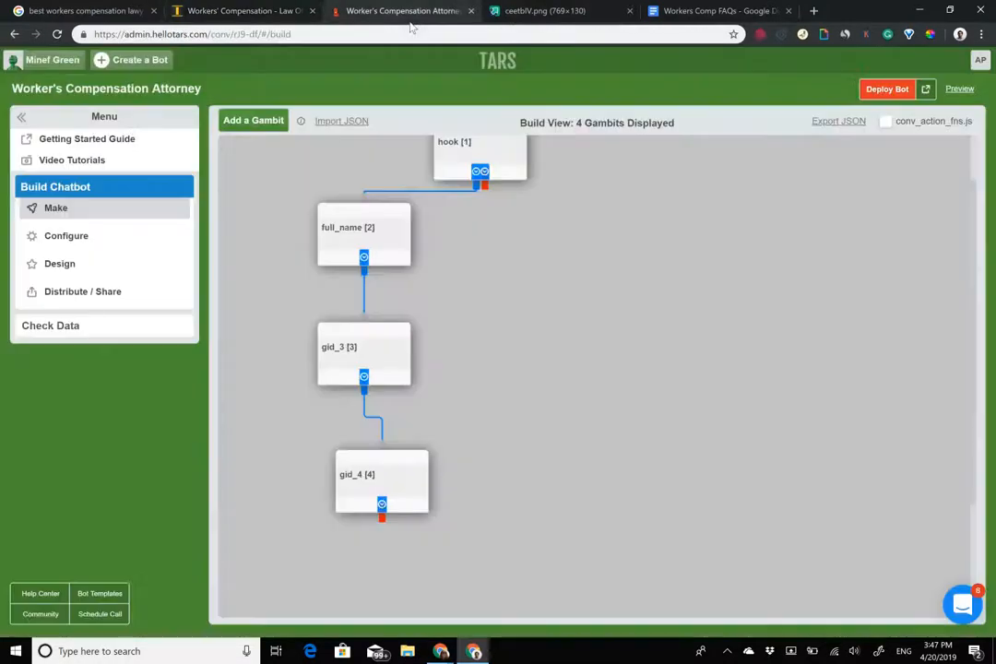
# Review the hook, full_name and gid_3 gambits unchanged, then switch to the Larry H. Parker page.
pyautogui.click(481, 153)
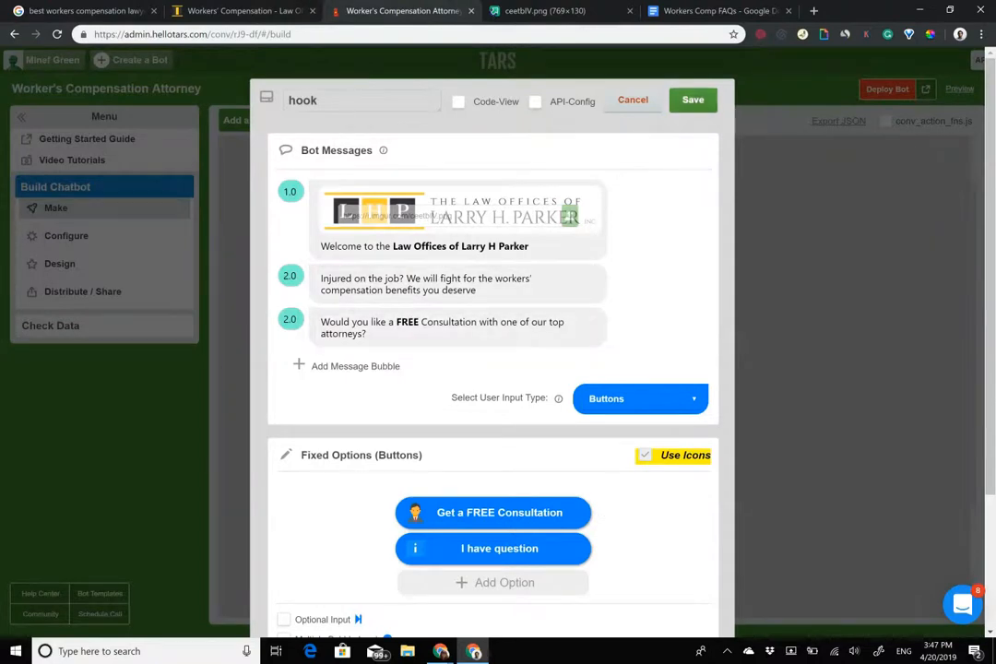
pyautogui.click(693, 99)
pyautogui.click(359, 231)
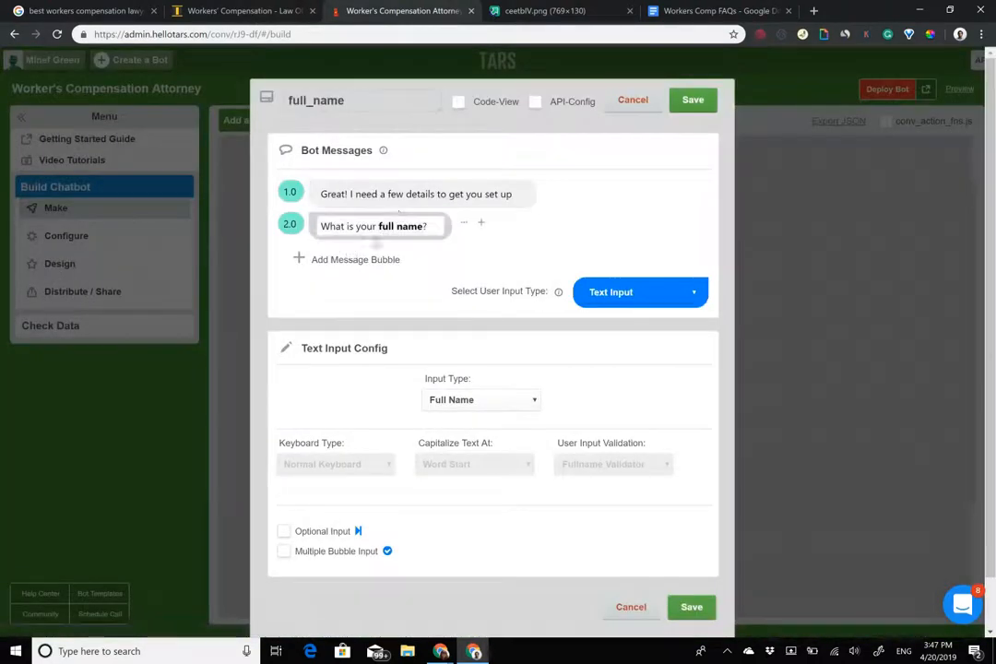
pyautogui.tripleClick(399, 230)
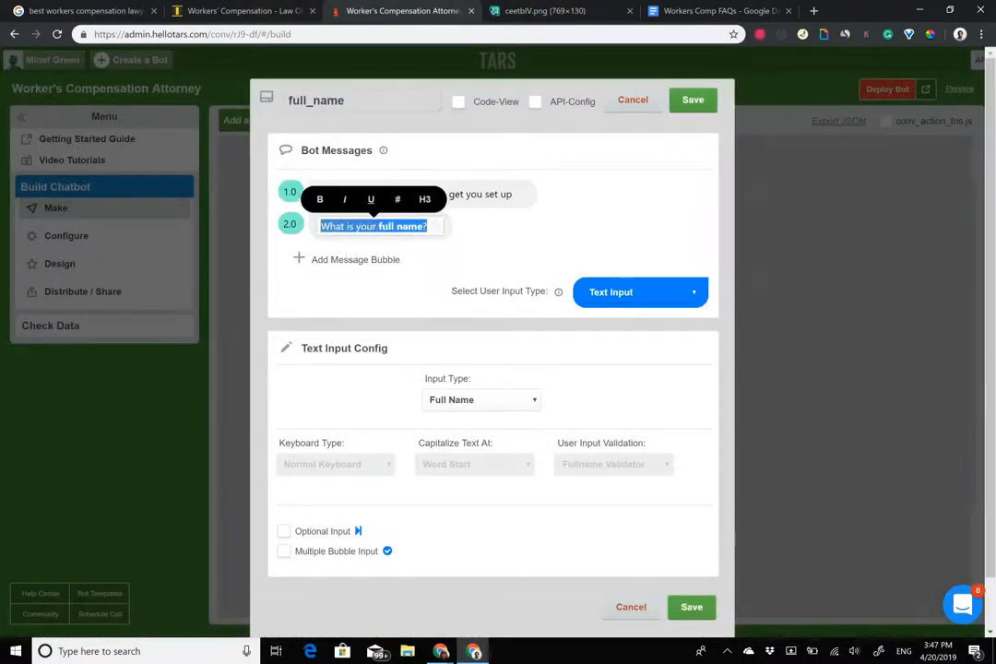
pyautogui.click(692, 100)
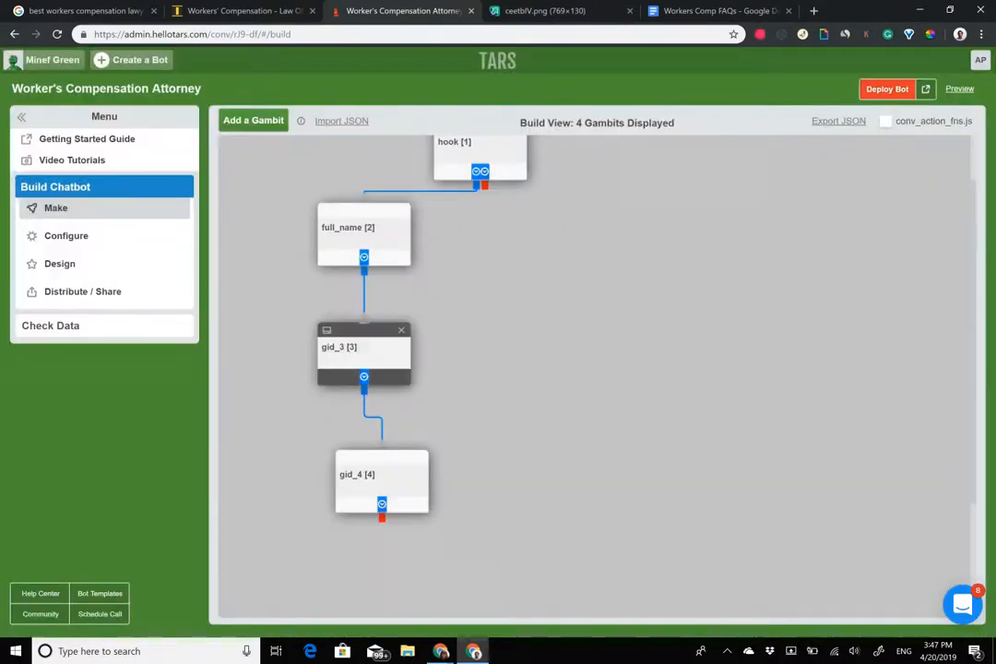
pyautogui.click(406, 328)
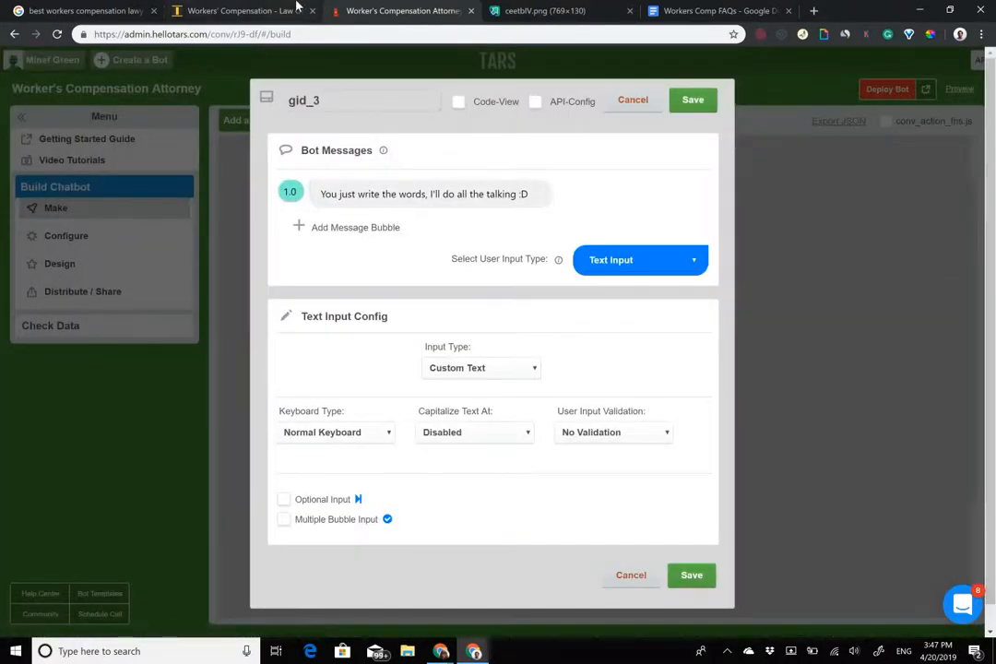
pyautogui.click(240, 10)
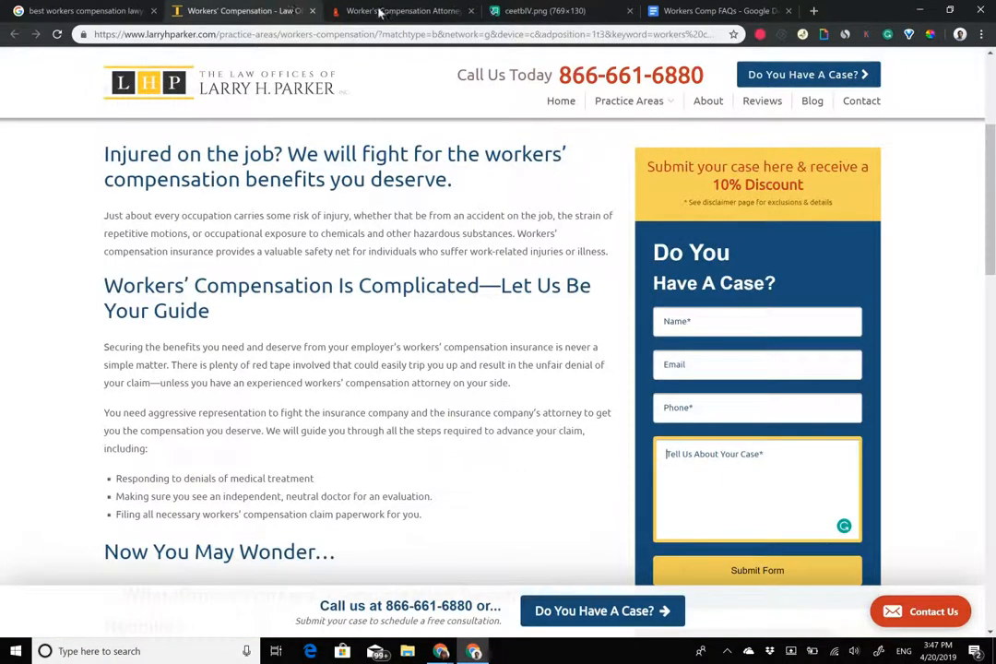
pyautogui.click(720, 365)
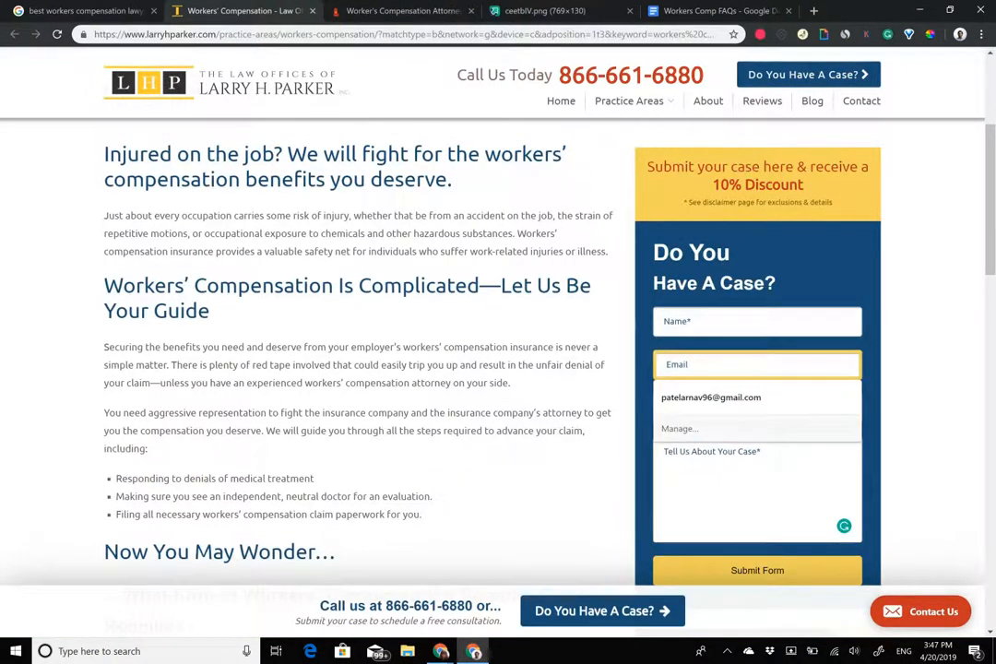
pyautogui.click(925, 380)
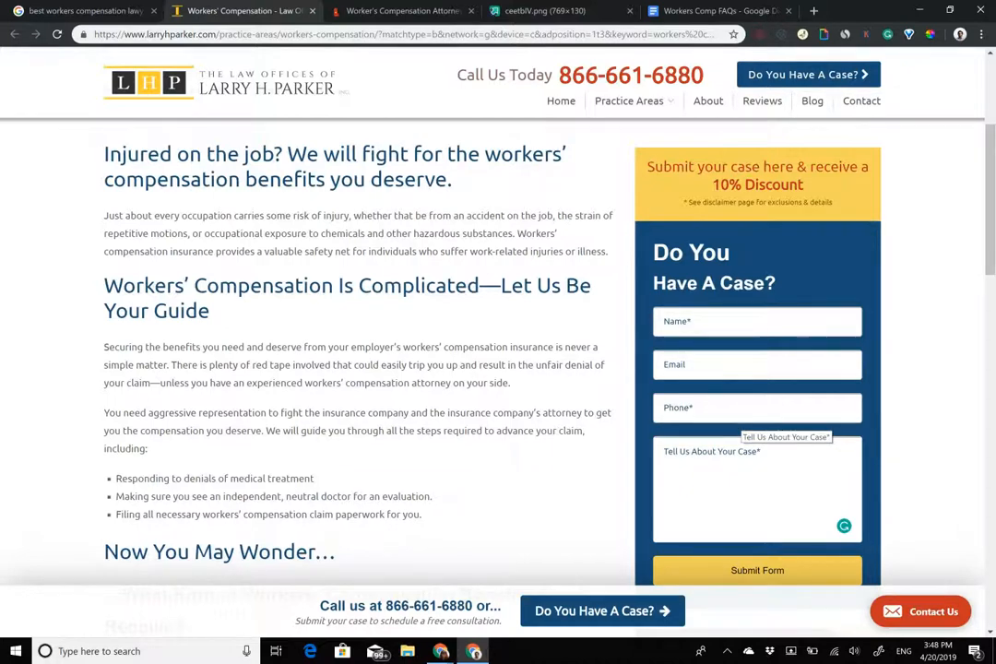
pyautogui.click(743, 461)
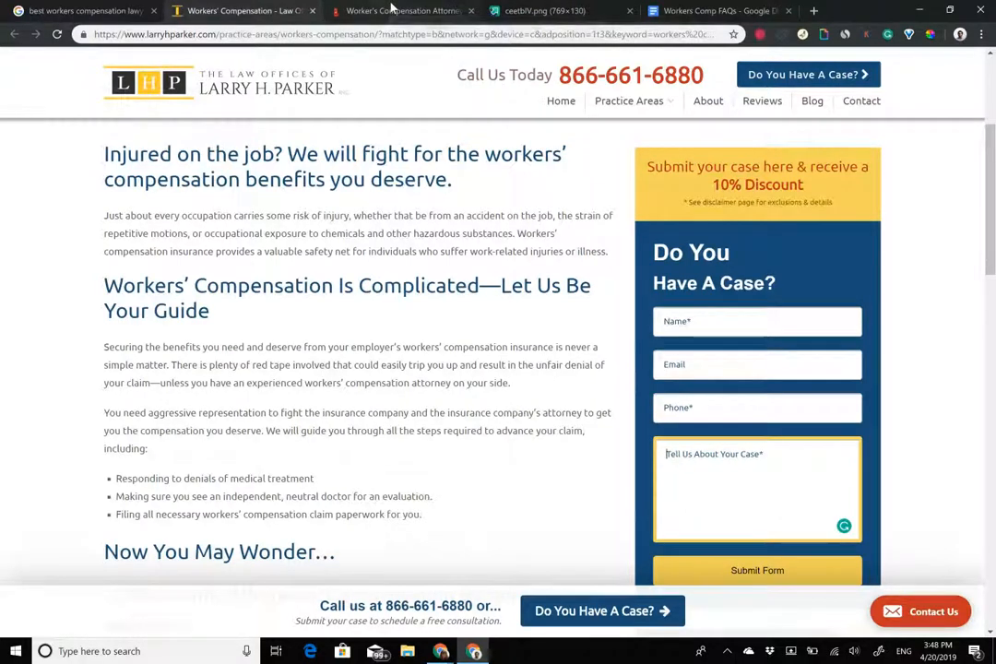
# Rename gid_3 to 'case' with the message 'Nice to meet you' plus the full_name variable.
pyautogui.click(388, 10)
pyautogui.doubleClick(348, 102)
pyautogui.write('case')
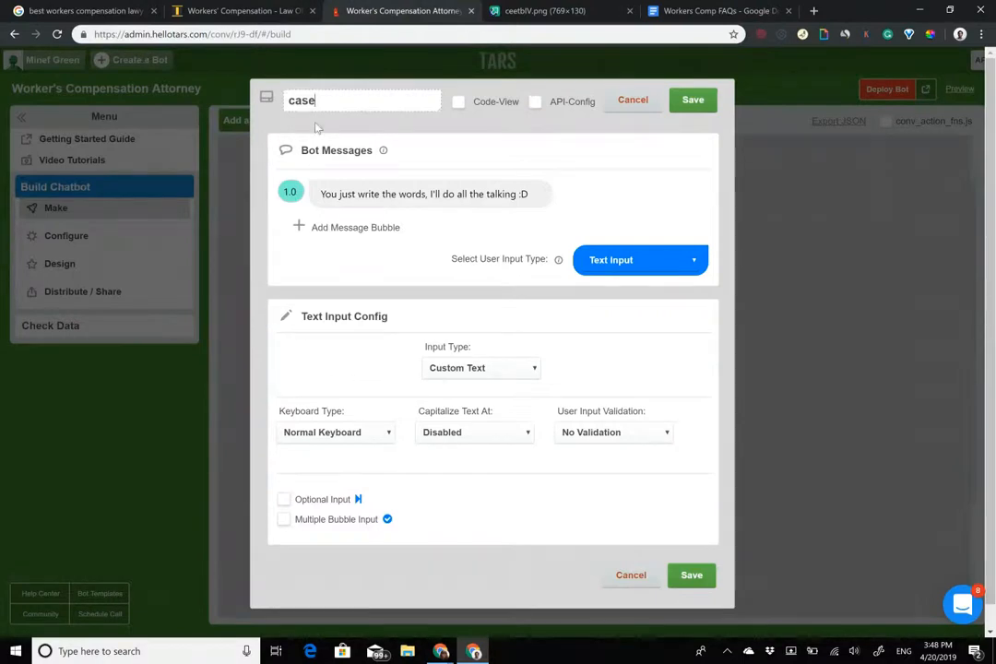
pyautogui.click(404, 198)
pyautogui.hotkey('ctrl', 'a')
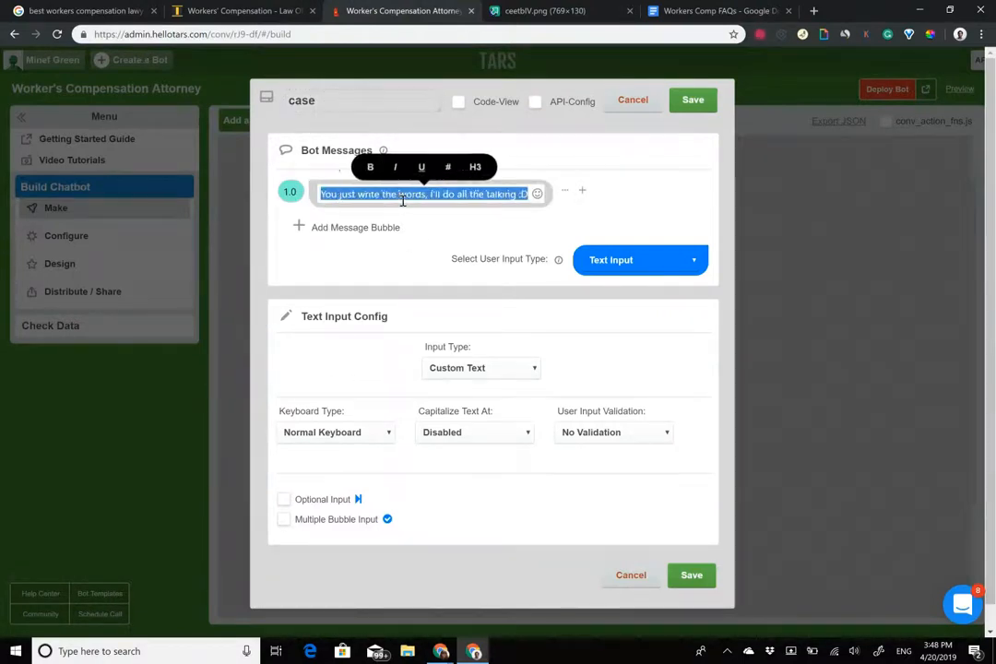
pyautogui.write('Nice')
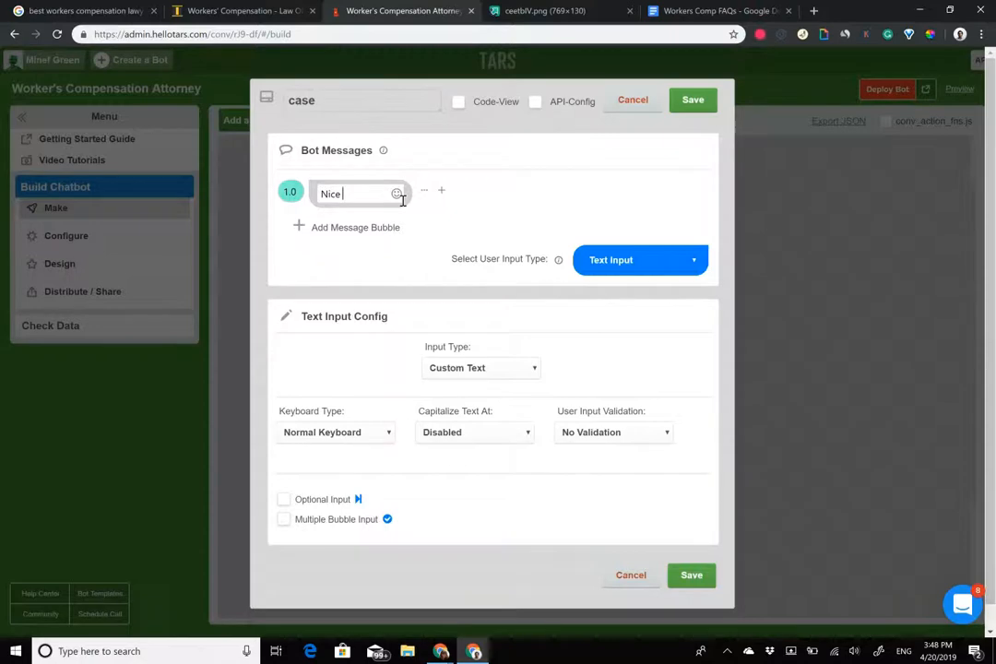
pyautogui.write('to meet you {{ursp')
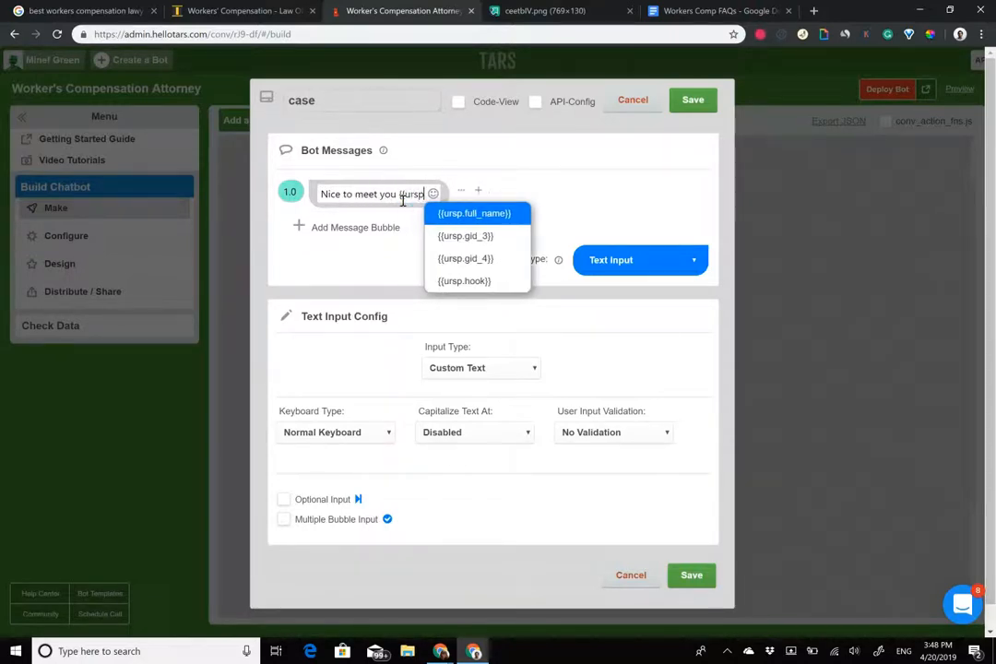
pyautogui.press('Return')
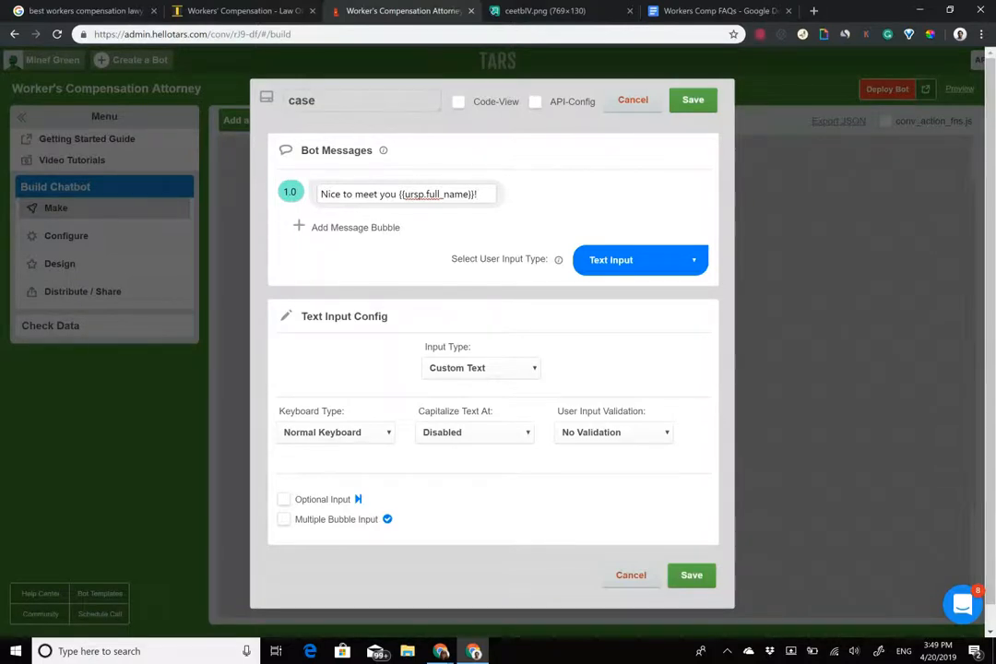
# Add a second message 'Could you tell me a little bit about your case?' and save the gambit.
pyautogui.click(334, 228)
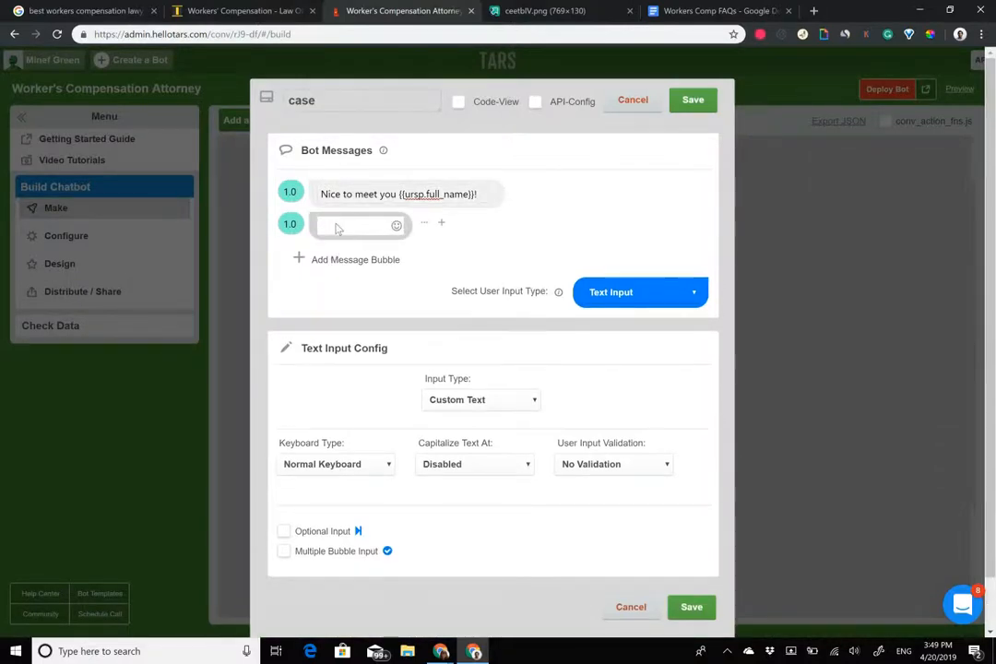
pyautogui.click(355, 221)
pyautogui.write('Could ')
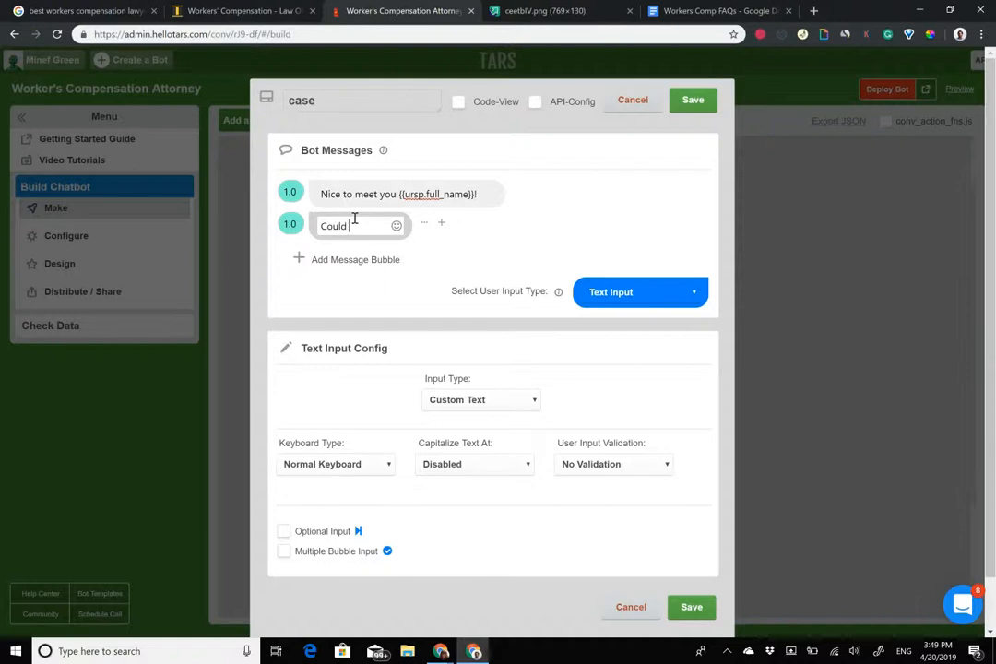
pyautogui.write('you tell me a')
pyautogui.press('BackSpace')
pyautogui.write('tell me a')
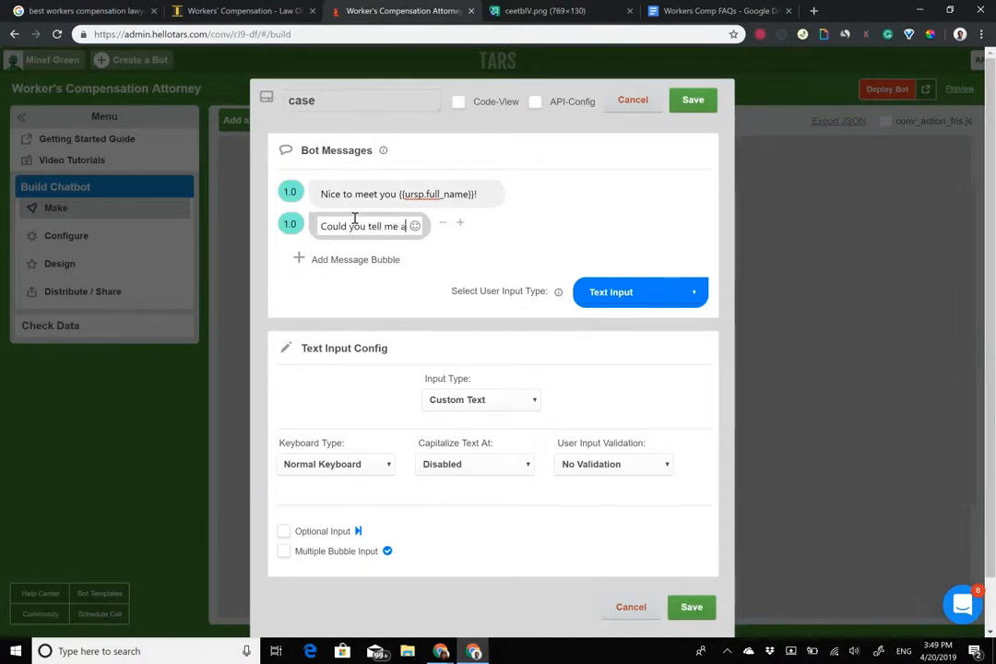
pyautogui.write(' little bit about u')
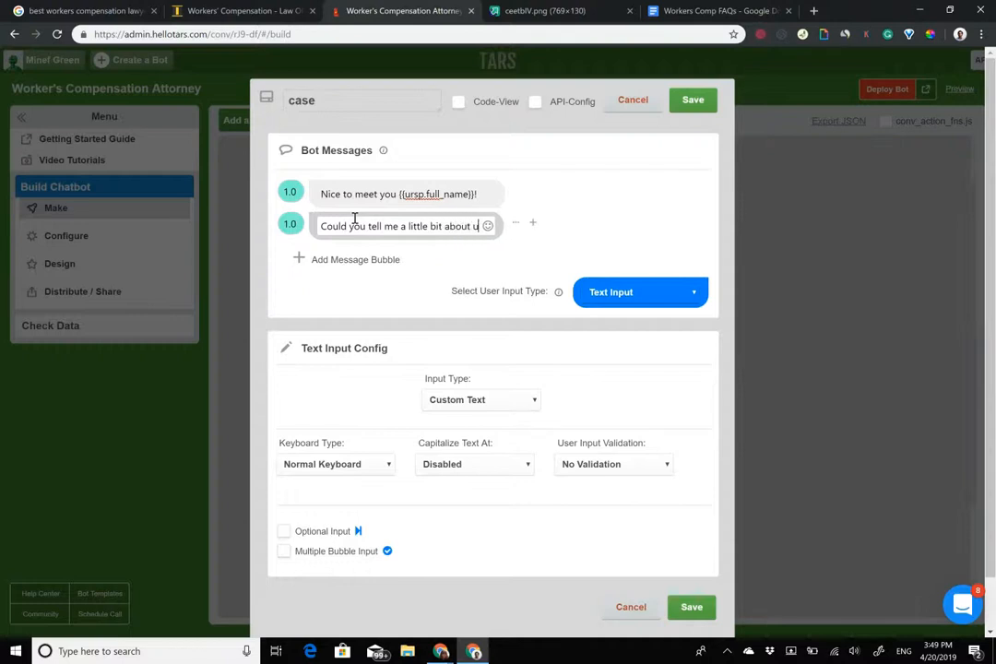
pyautogui.press('BackSpace')
pyautogui.write('your ca')
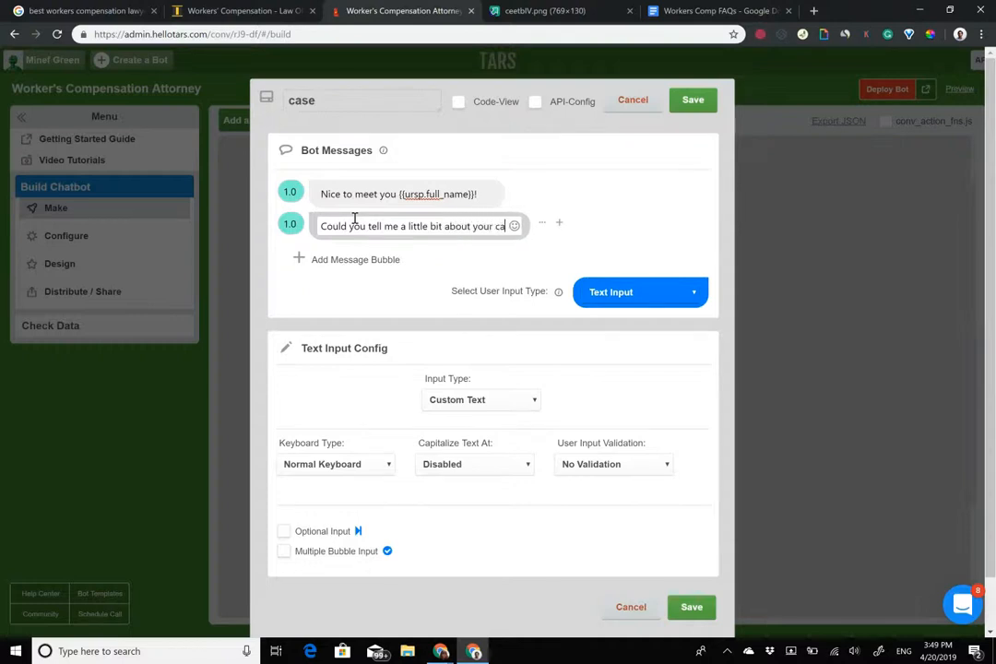
pyautogui.write('se?')
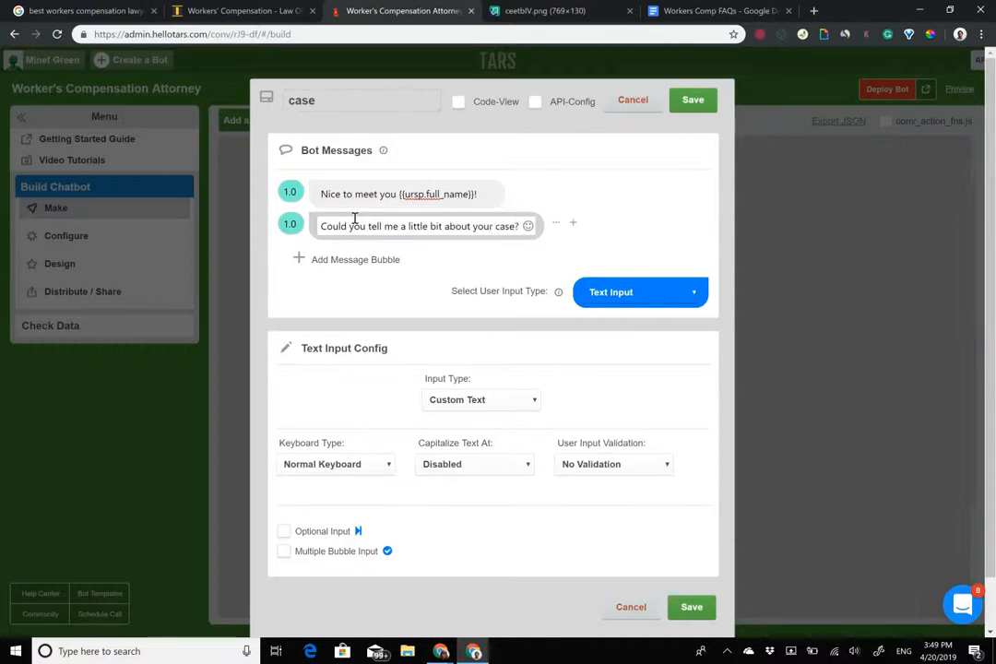
pyautogui.click(260, 228)
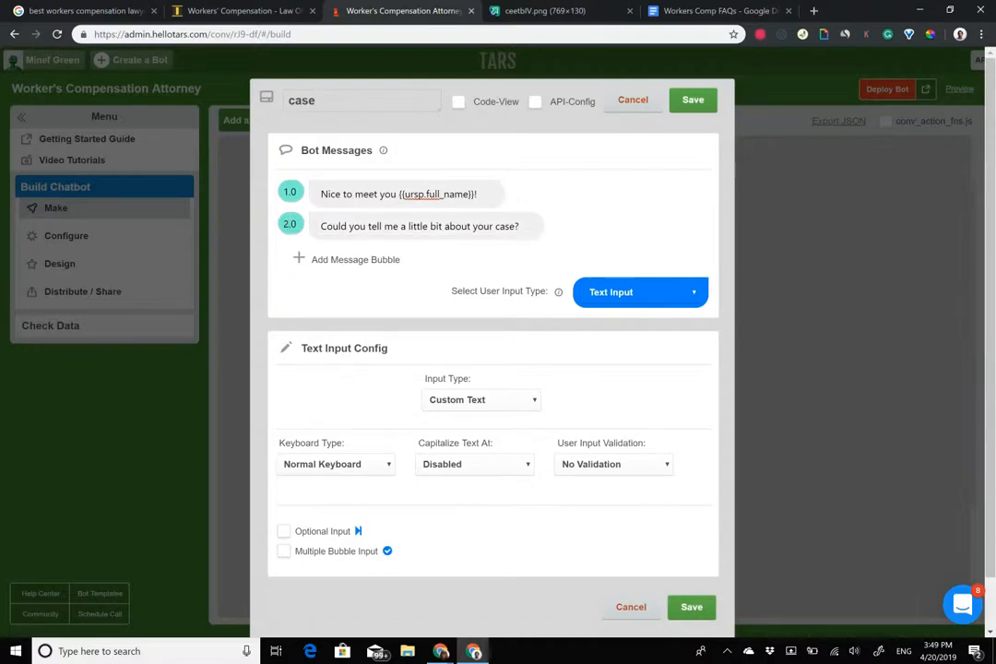
pyautogui.click(692, 100)
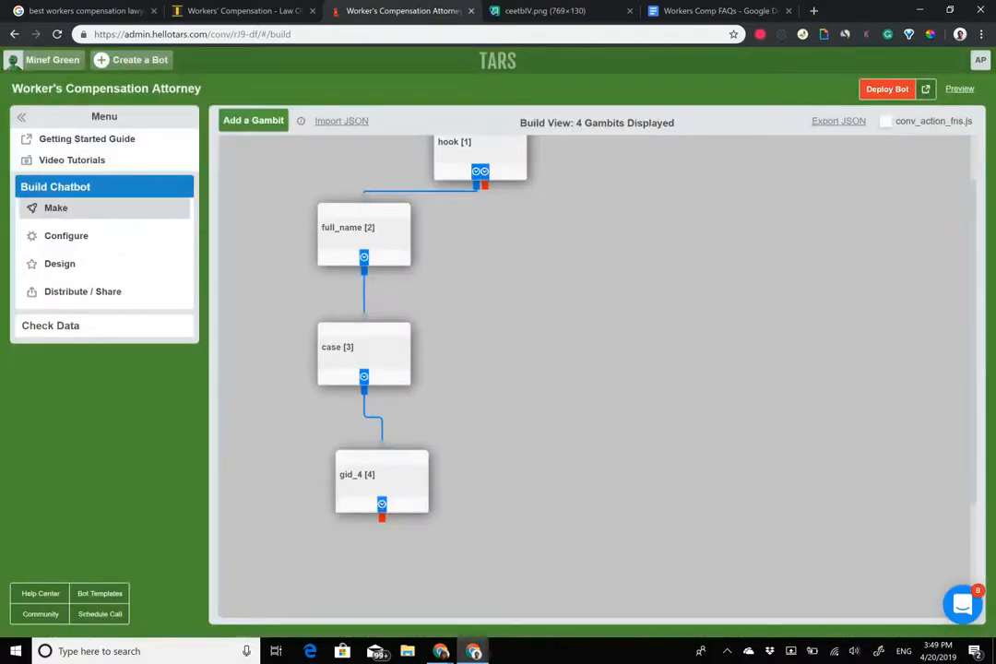
# Rename gid_4 to 'phone_number' with the message 'Got it. We will help you get the compensation that you deserve'.
pyautogui.click(383, 476)
pyautogui.moveTo(330, 101); pyautogui.dragTo(181, 100)
pyautogui.write('phone_number')
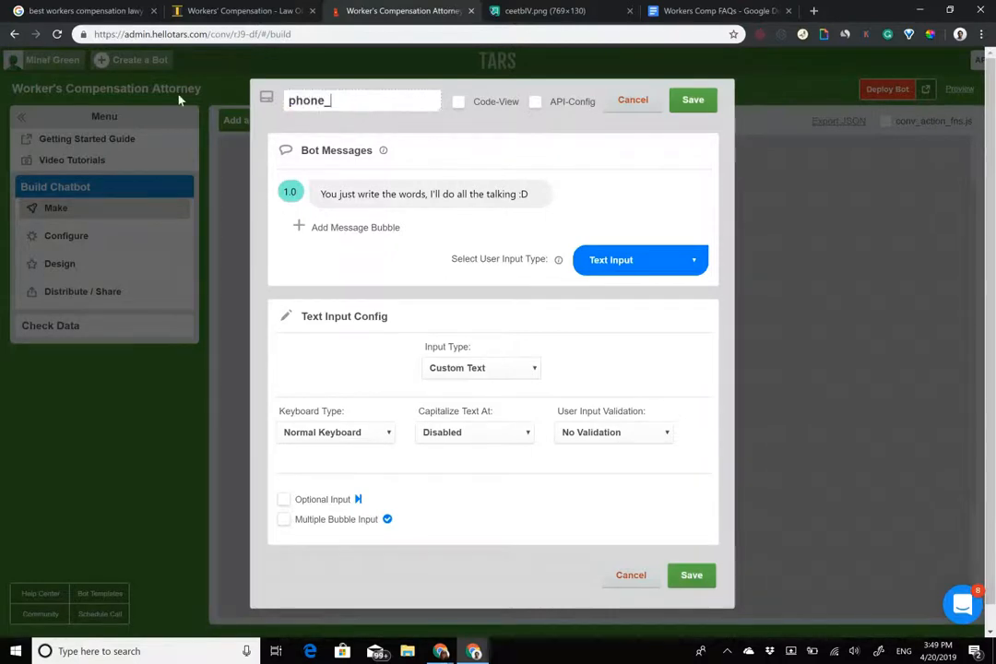
pyautogui.tripleClick(423, 195)
pyautogui.write('Got')
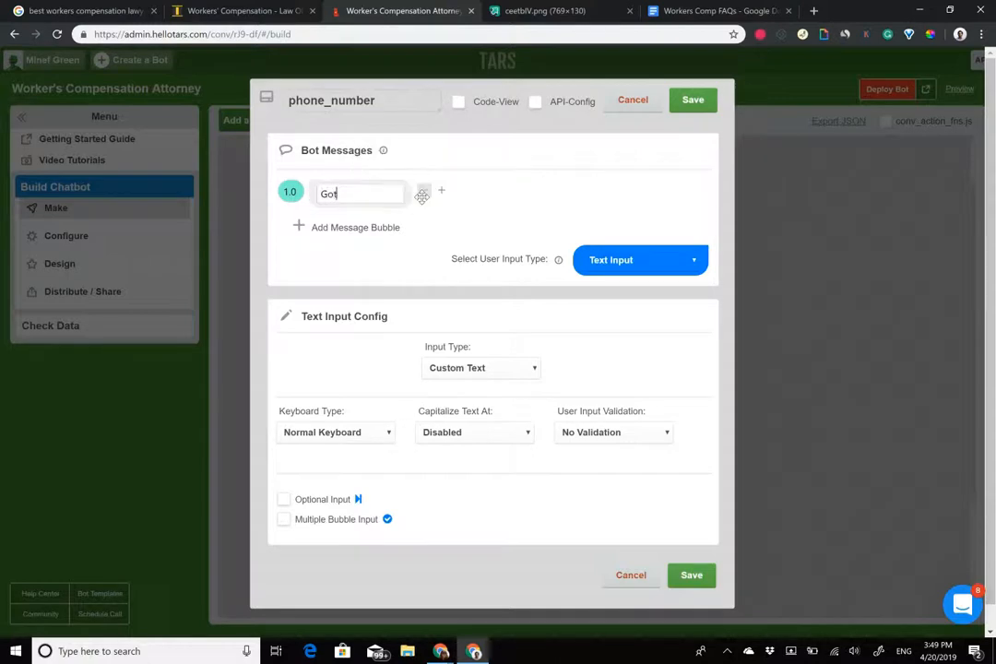
pyautogui.write(' it. I think we')
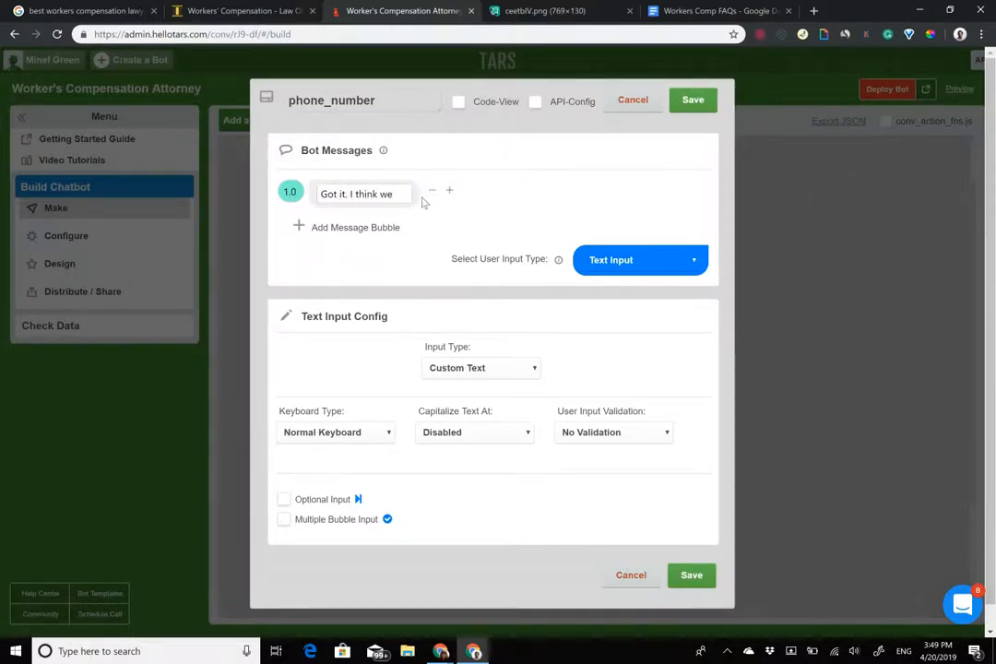
pyautogui.press('BackSpace')
pyautogui.press('BackSpace')
pyautogui.press('BackSpace')
pyautogui.press('BackSpace')
pyautogui.press('BackSpace')
pyautogui.press('BackSpace')
pyautogui.press('BackSpace')
pyautogui.press('BackSpace')
pyautogui.press('BackSpace')
pyautogui.press('BackSpace')
pyautogui.press('BackSpace')
pyautogui.write('WE will')
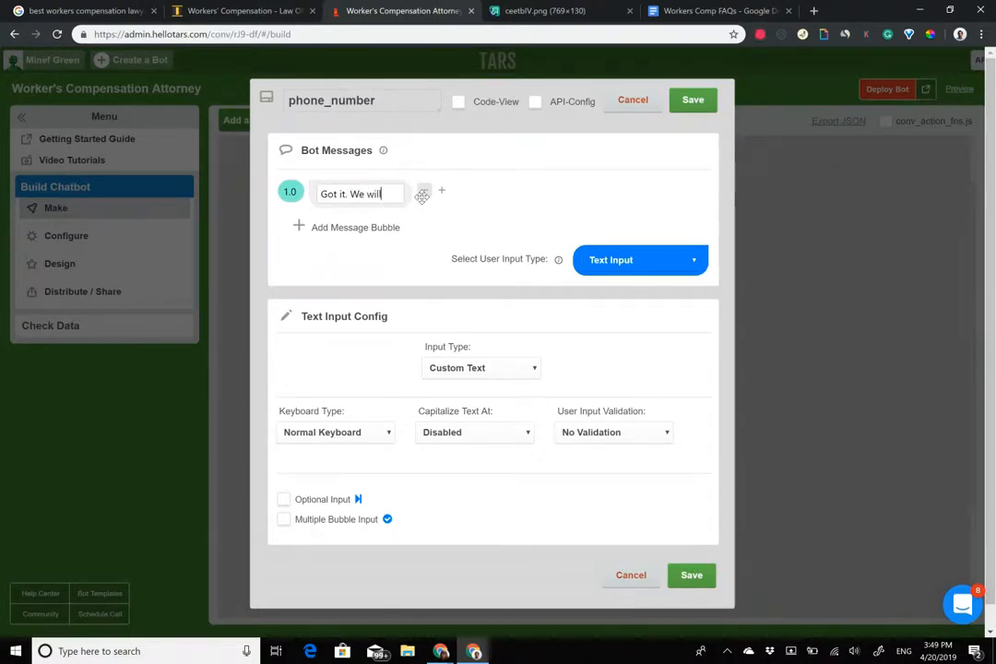
pyautogui.write(' be able to hel')
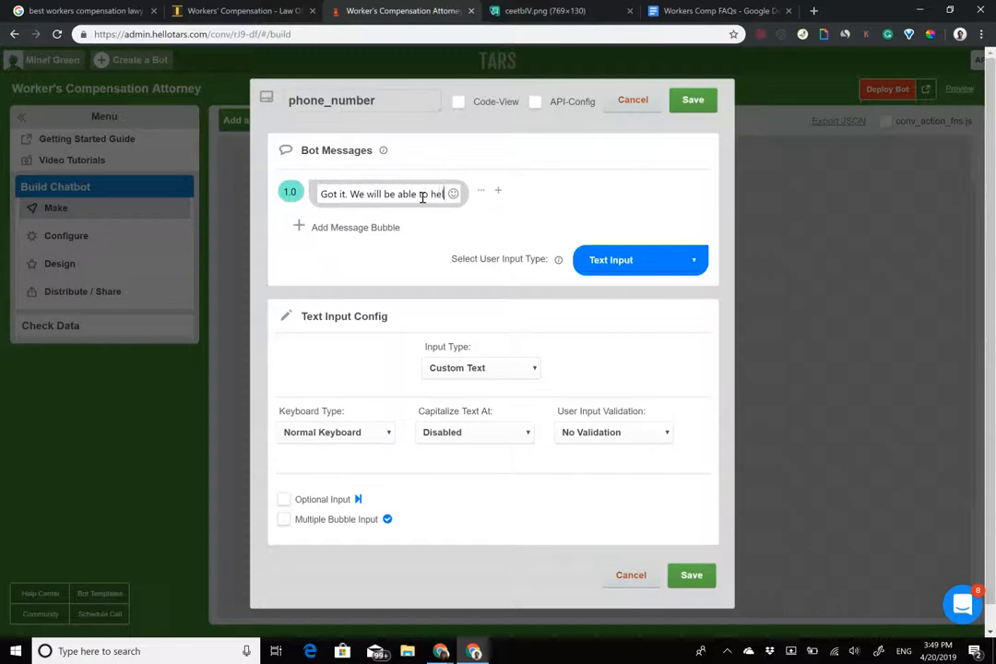
pyautogui.write('p you get')
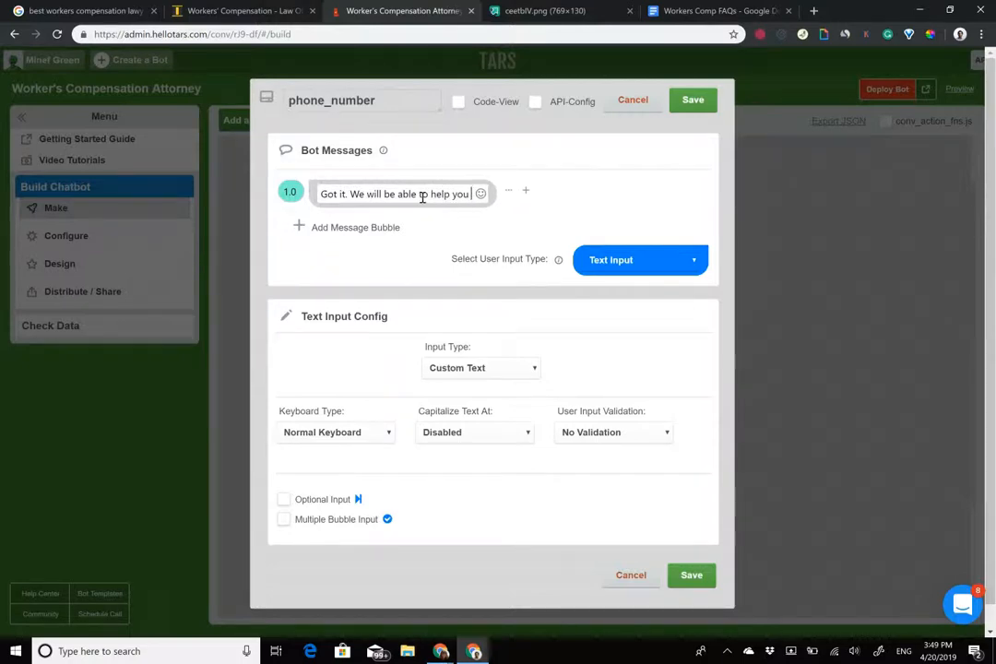
pyautogui.moveTo(384, 194); pyautogui.dragTo(417, 196)
pyautogui.press('BackSpace')
pyautogui.press('Delete')
pyautogui.press('Delete')
pyautogui.press('Delete')
pyautogui.write('the compa')
pyautogui.write('n')
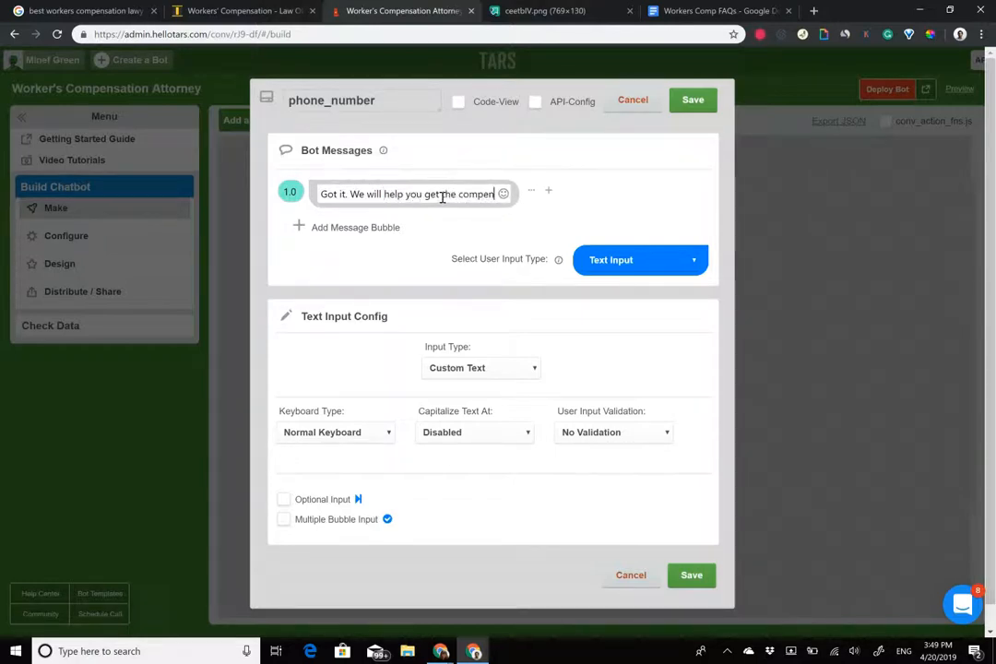
pyautogui.write('sation that you')
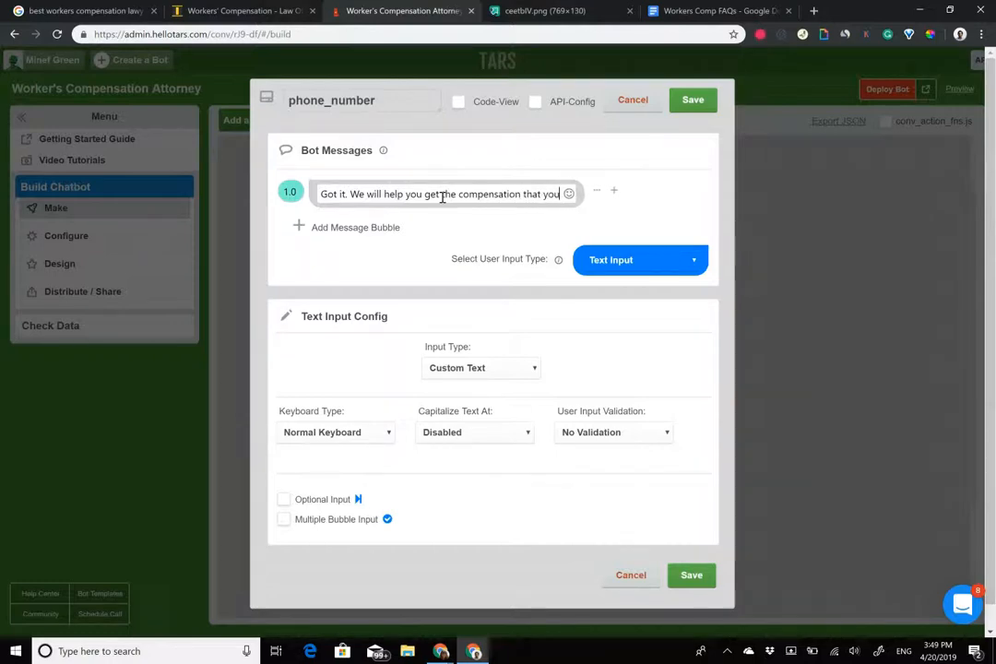
pyautogui.write(' deserve')
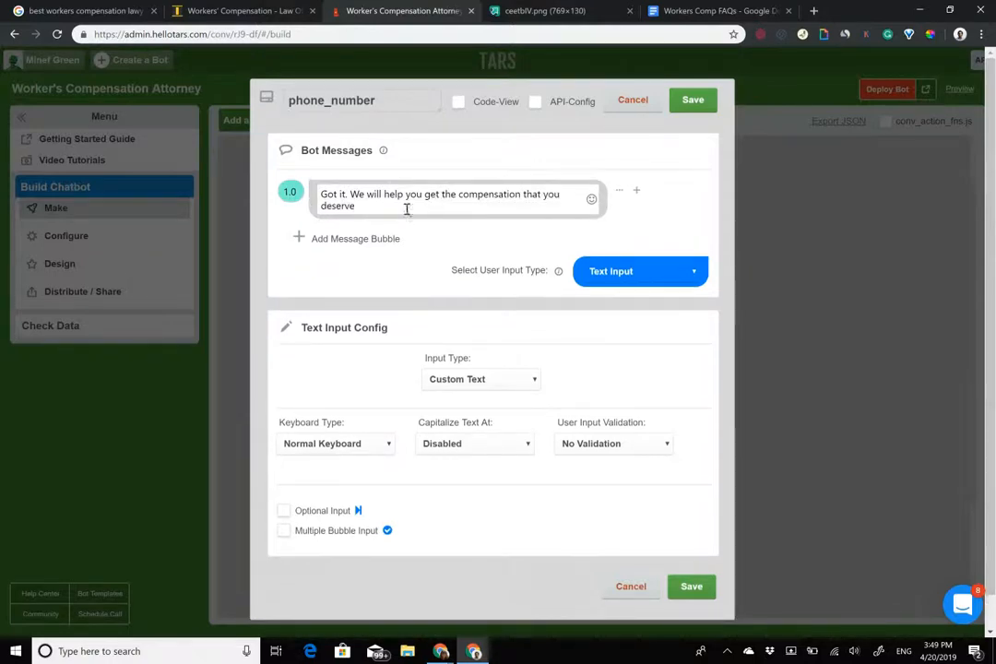
# Add a second message asking for the phone number below, bold 'phone number', and require Mobile (10 digits).
pyautogui.click(340, 239)
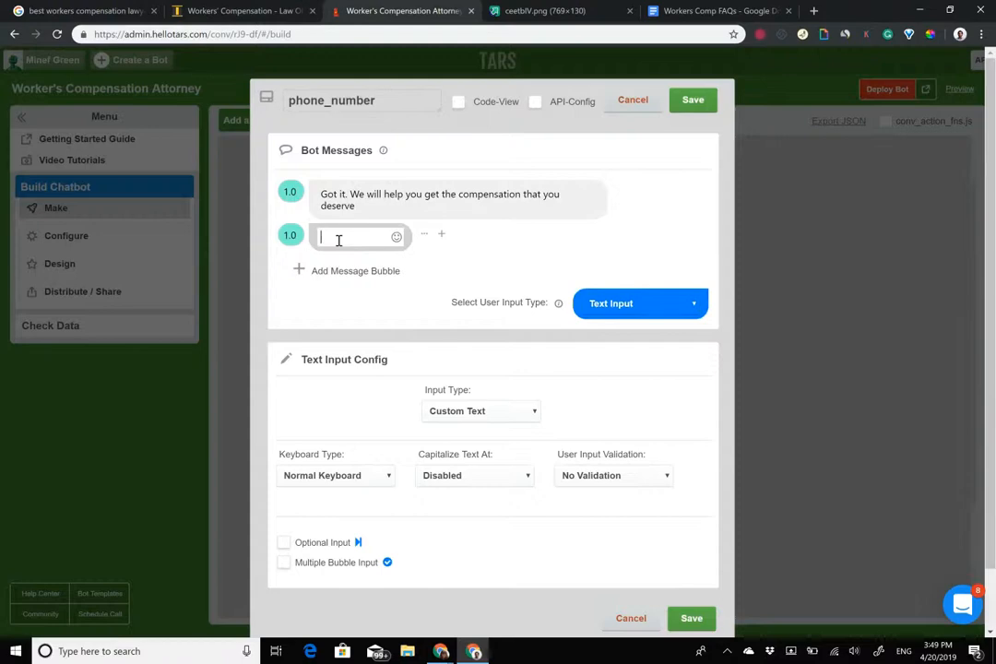
pyautogui.write('Could you give us your phone numbe')
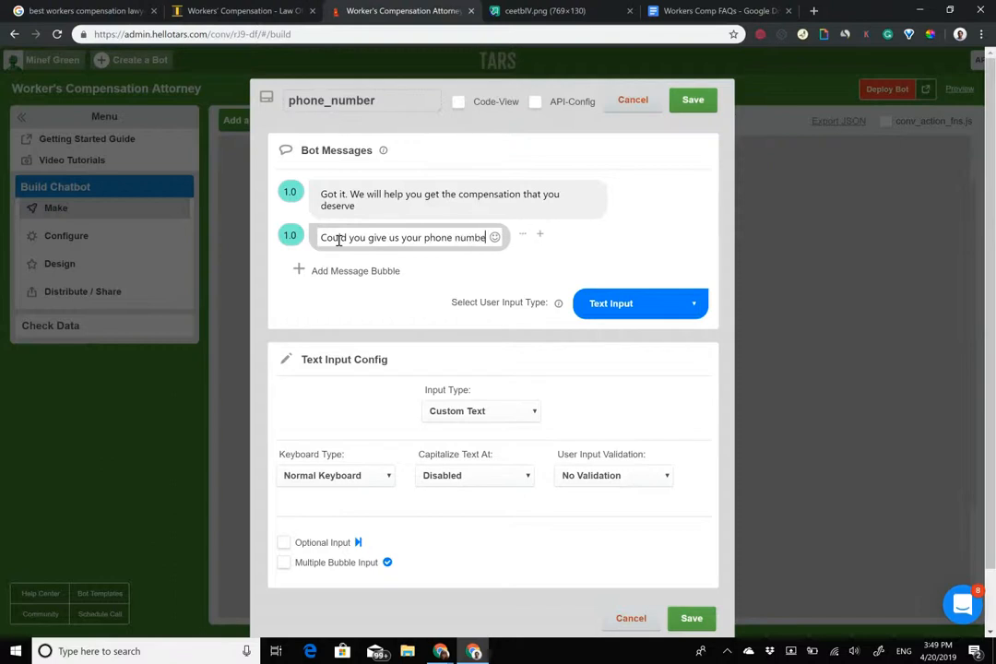
pyautogui.write('r below, so that our att')
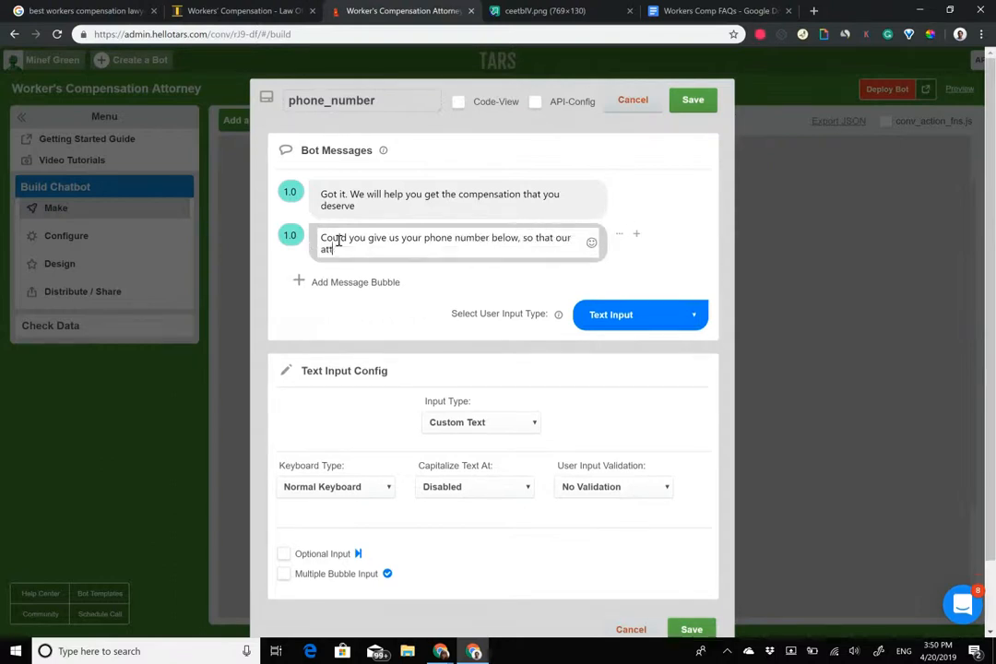
pyautogui.write('orney can get in touch')
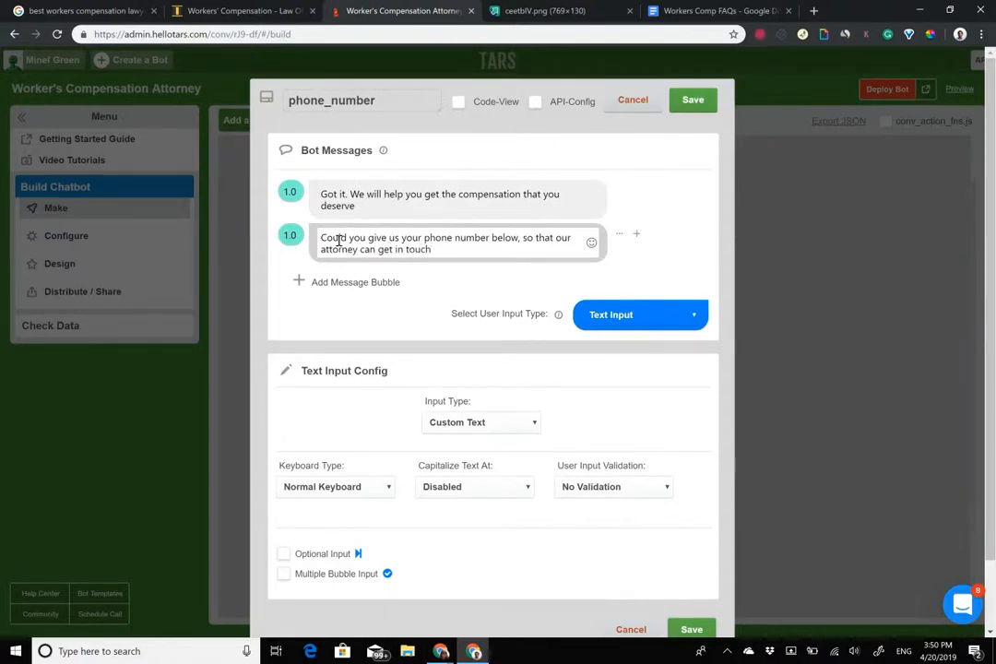
pyautogui.moveTo(423, 238); pyautogui.dragTo(492, 238)
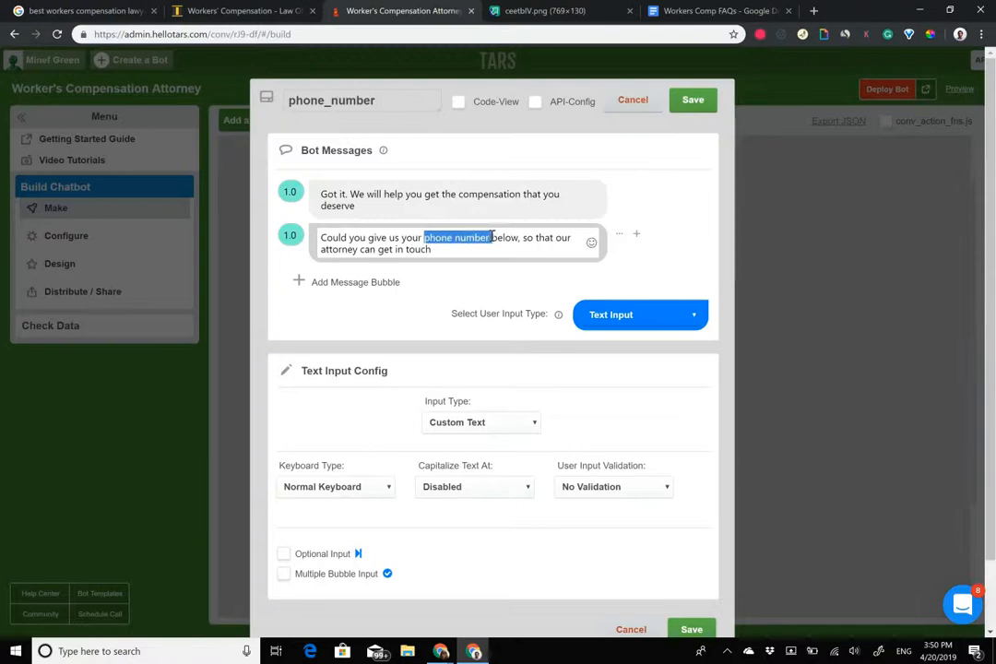
pyautogui.click(481, 421)
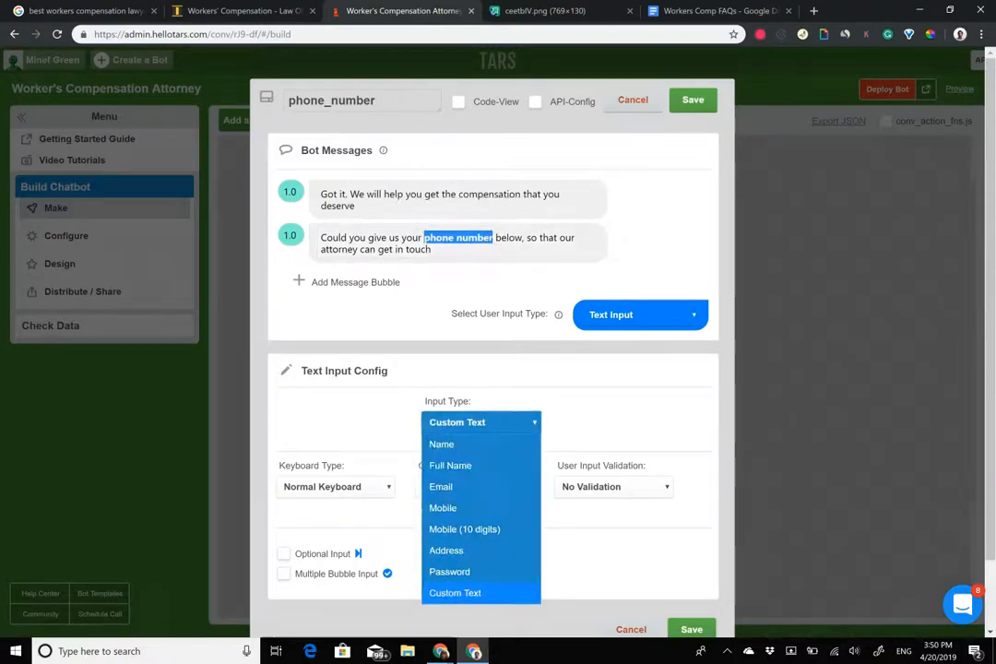
pyautogui.click(464, 528)
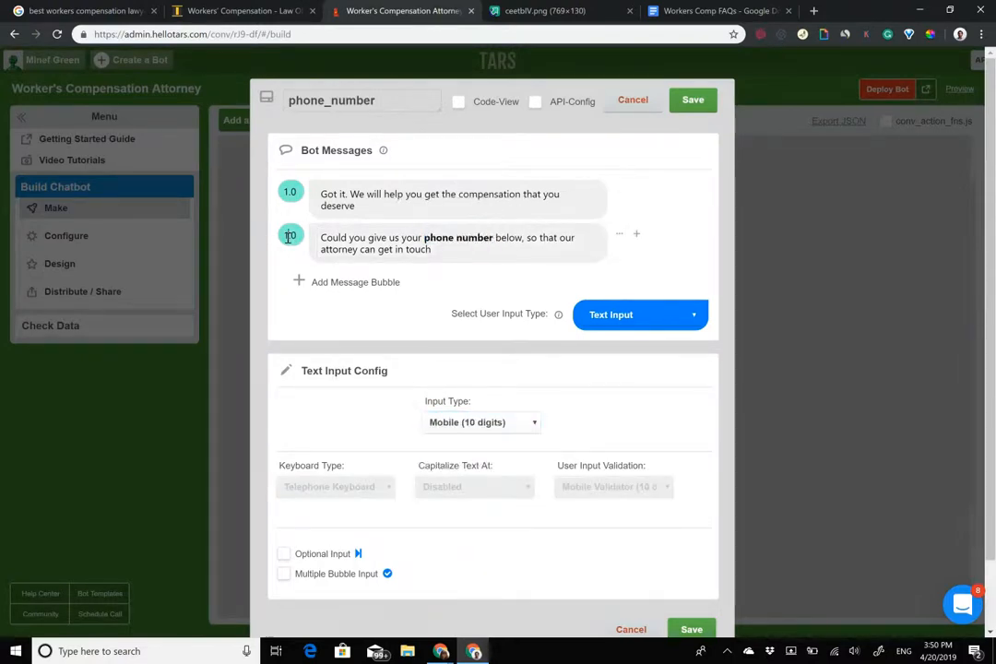
# Place a pointing-down emoji right after 'below' in the phone number question.
pyautogui.click(461, 249)
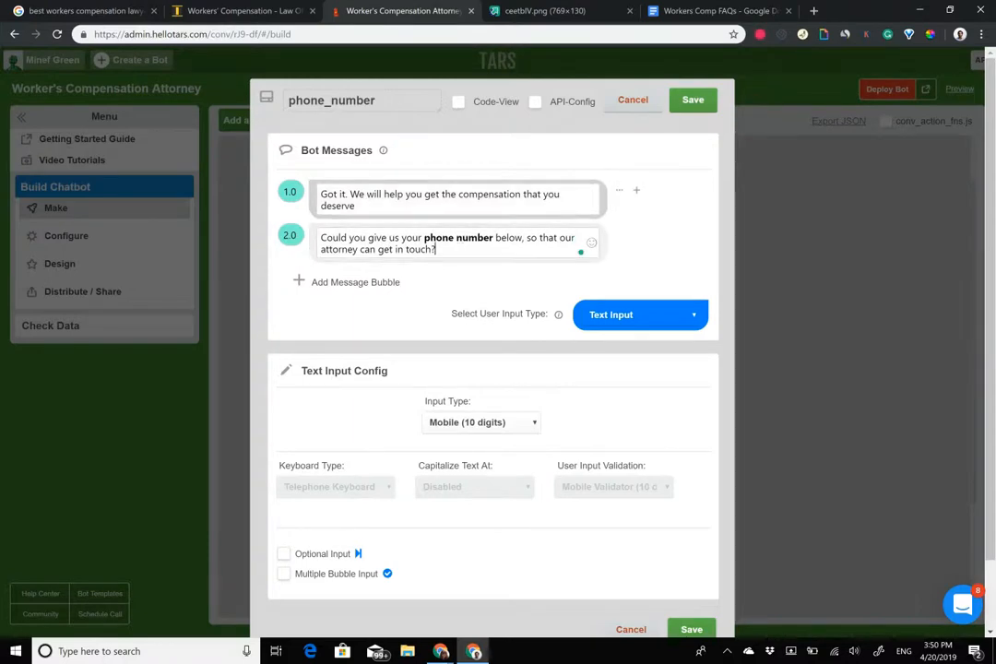
pyautogui.click(591, 243)
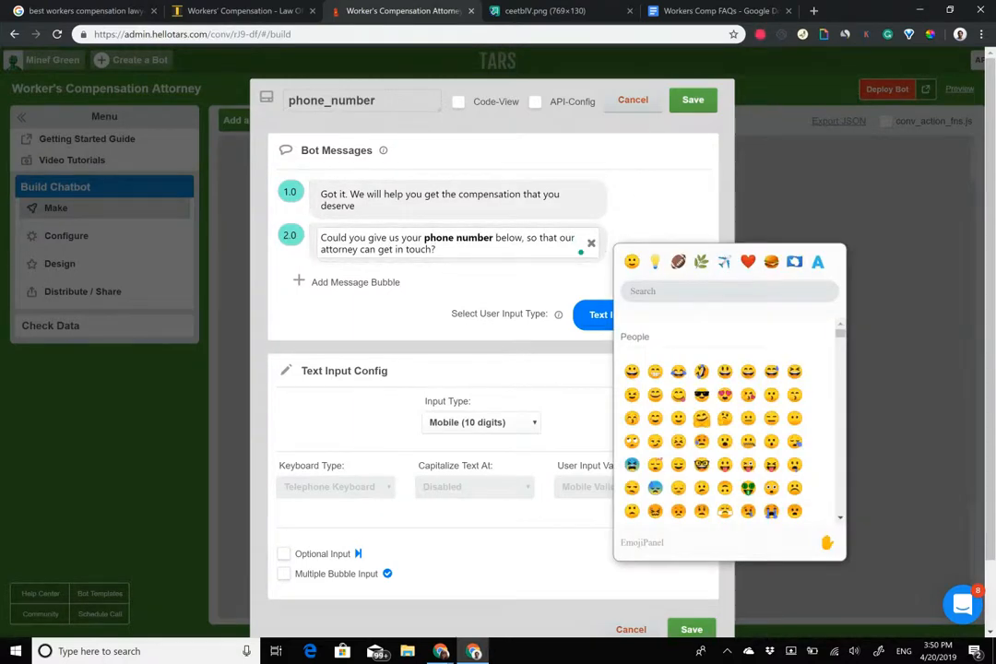
pyautogui.click(715, 292)
pyautogui.write('poin')
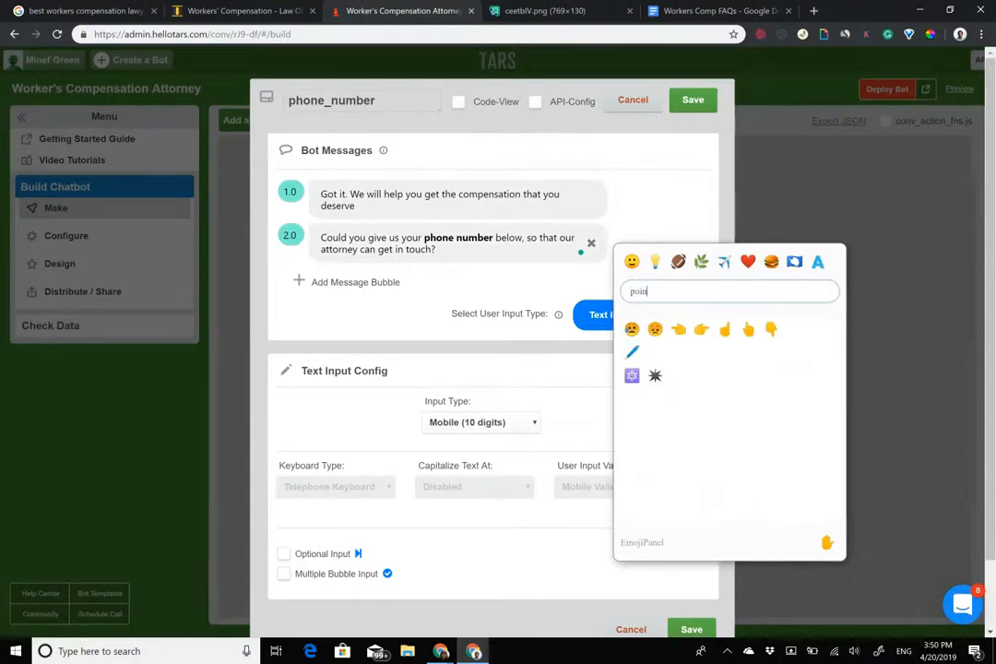
pyautogui.click(771, 329)
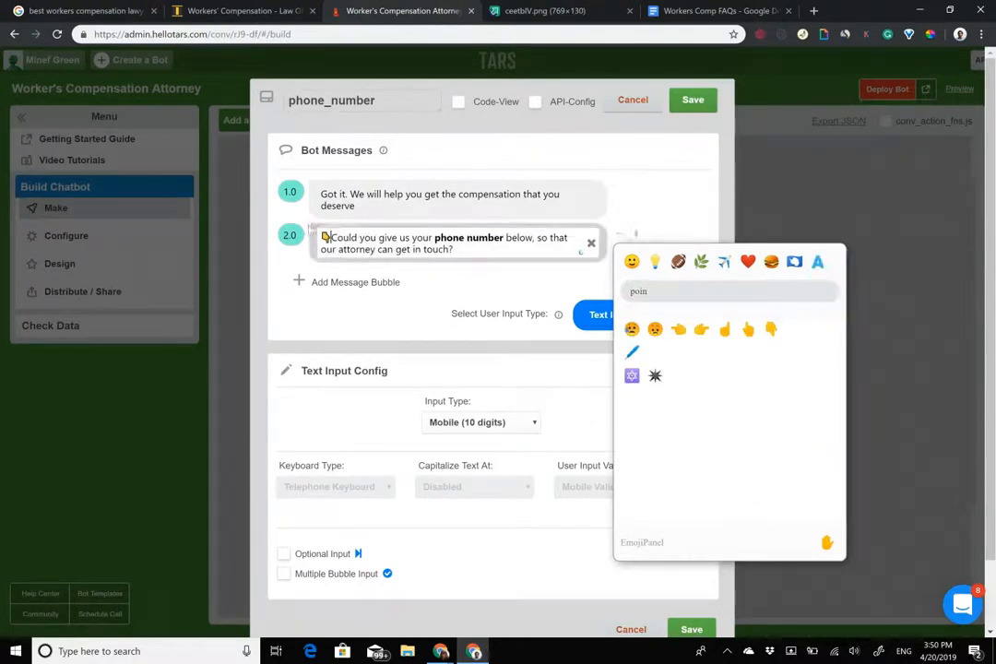
pyautogui.moveTo(332, 238); pyautogui.dragTo(301, 233)
pyautogui.hotkey('ctrl', 'c')
pyautogui.press('BackSpace')
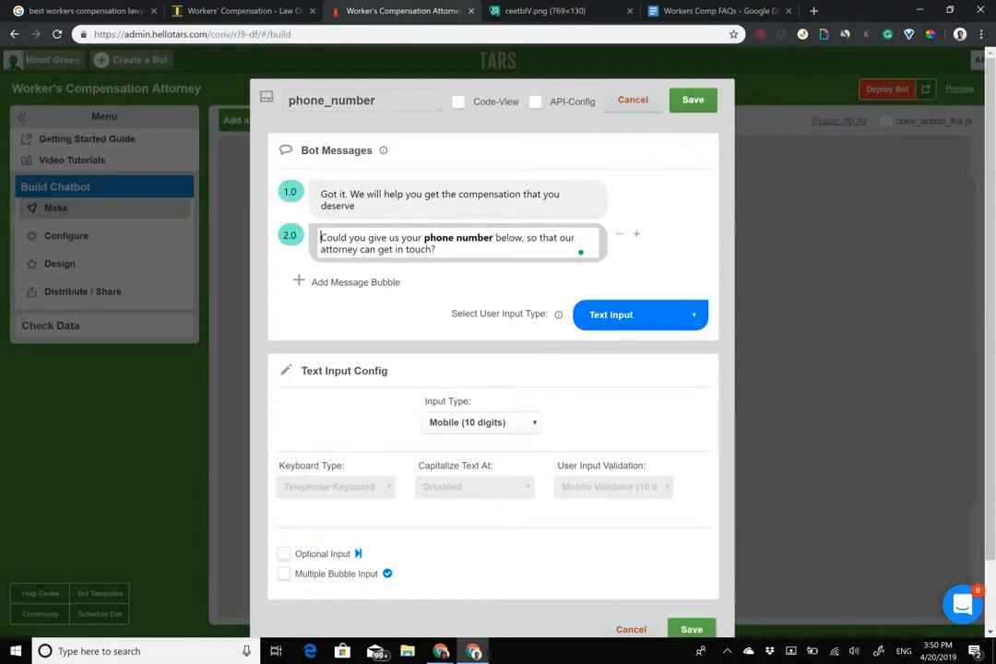
pyautogui.click(523, 238)
pyautogui.hotkey('ctrl', 'v')
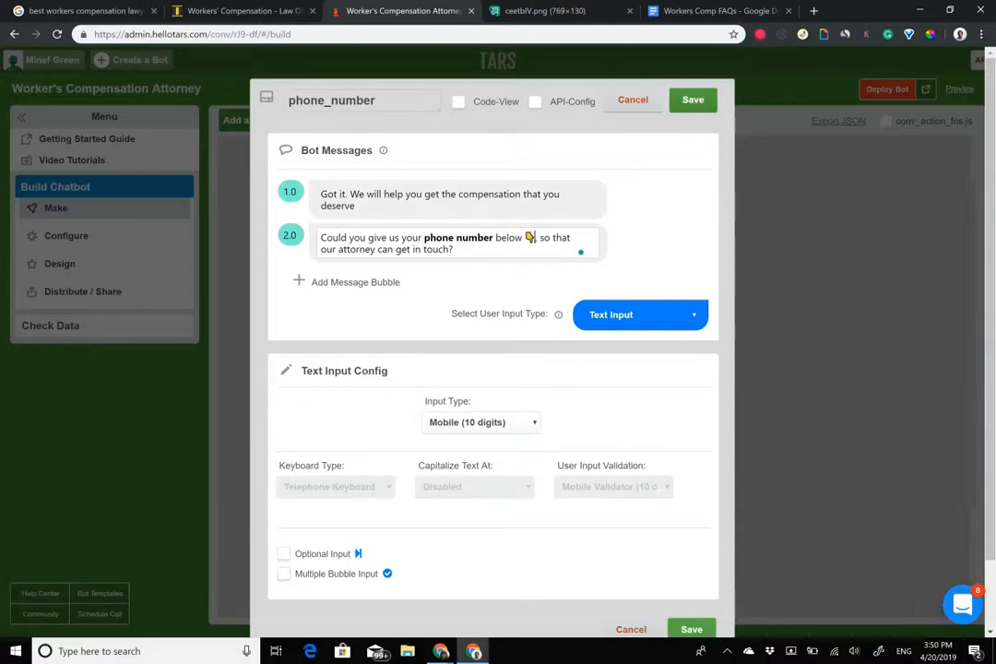
# Save phone_number, then add a fifth gambit and name it 'fin'.
pyautogui.click(691, 629)
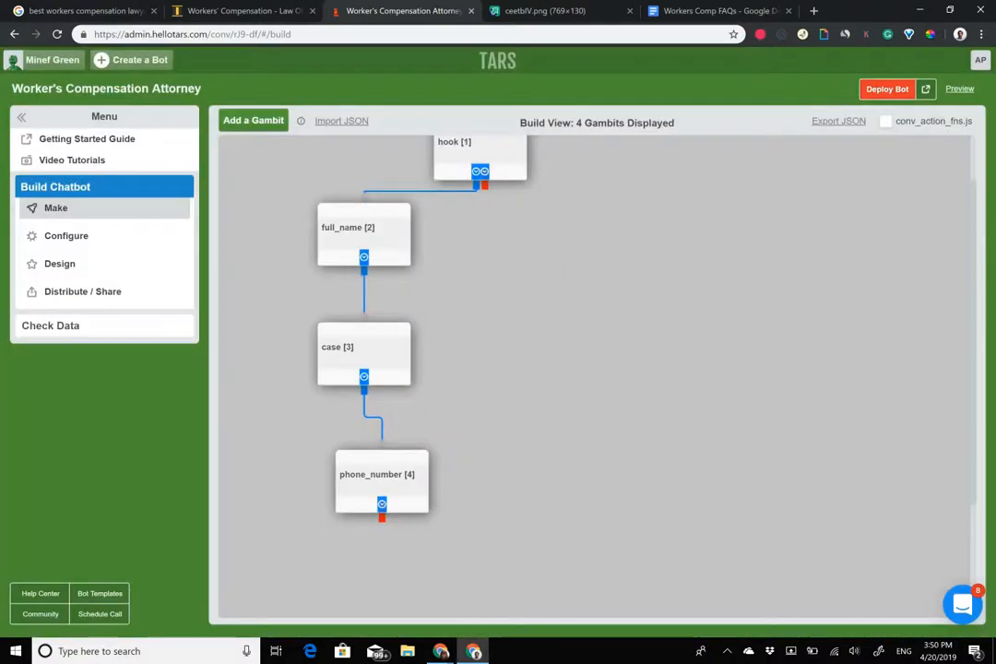
pyautogui.click(256, 120)
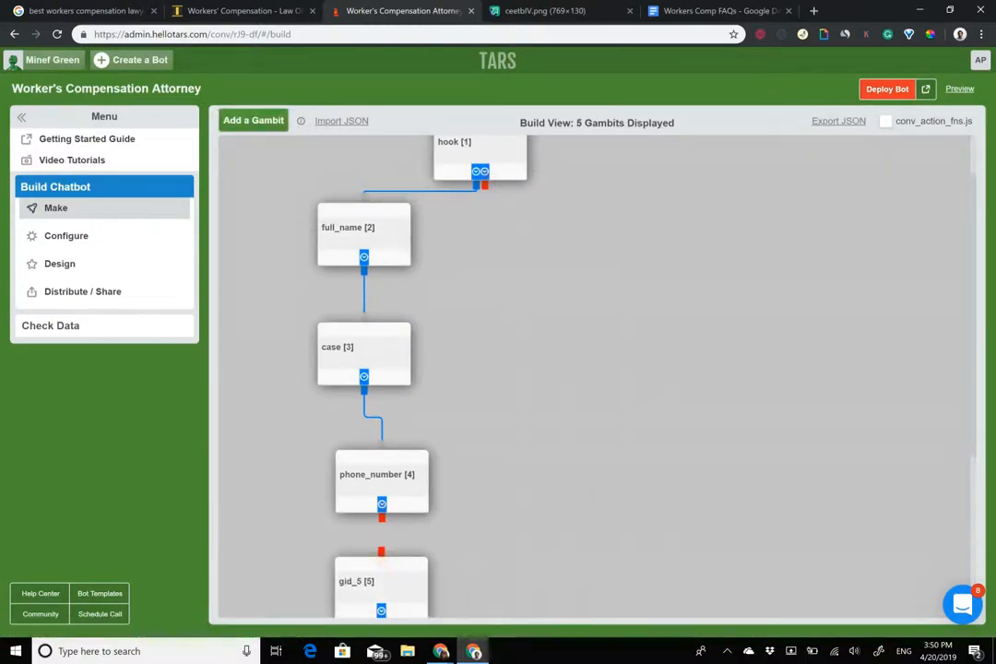
pyautogui.moveTo(380, 551); pyautogui.dragTo(381, 557)
pyautogui.scroll(-2, 424, 397)
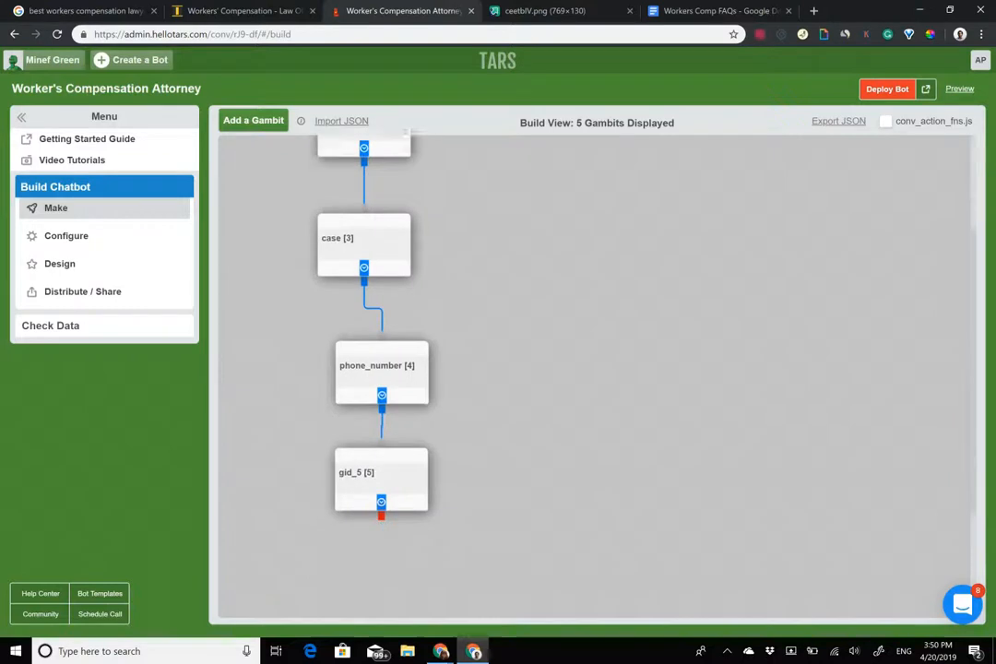
pyautogui.click(381, 474)
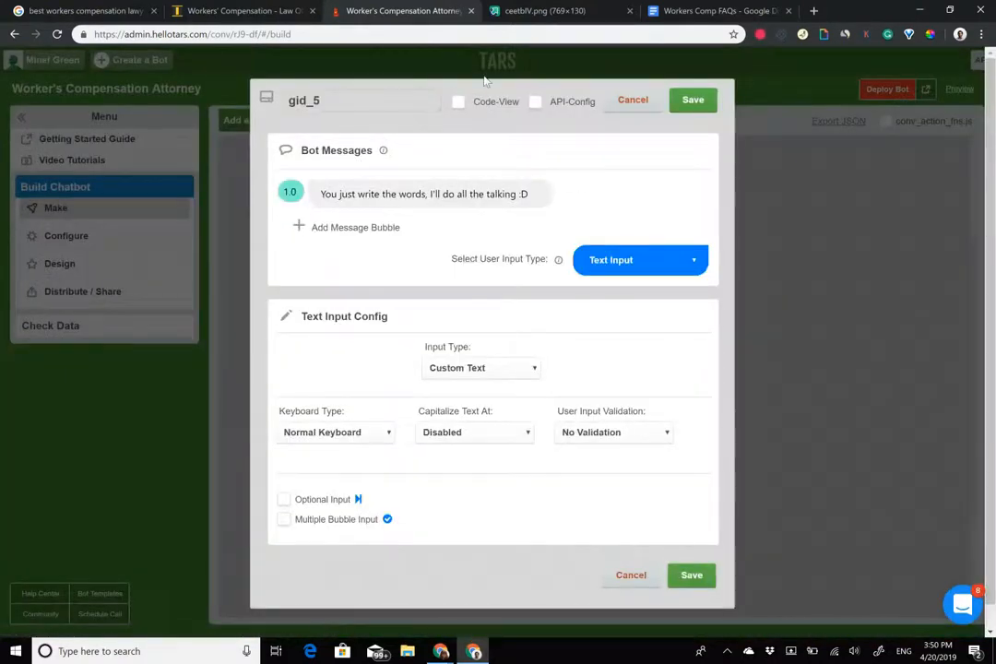
pyautogui.hotkey('ctrl', 'a')
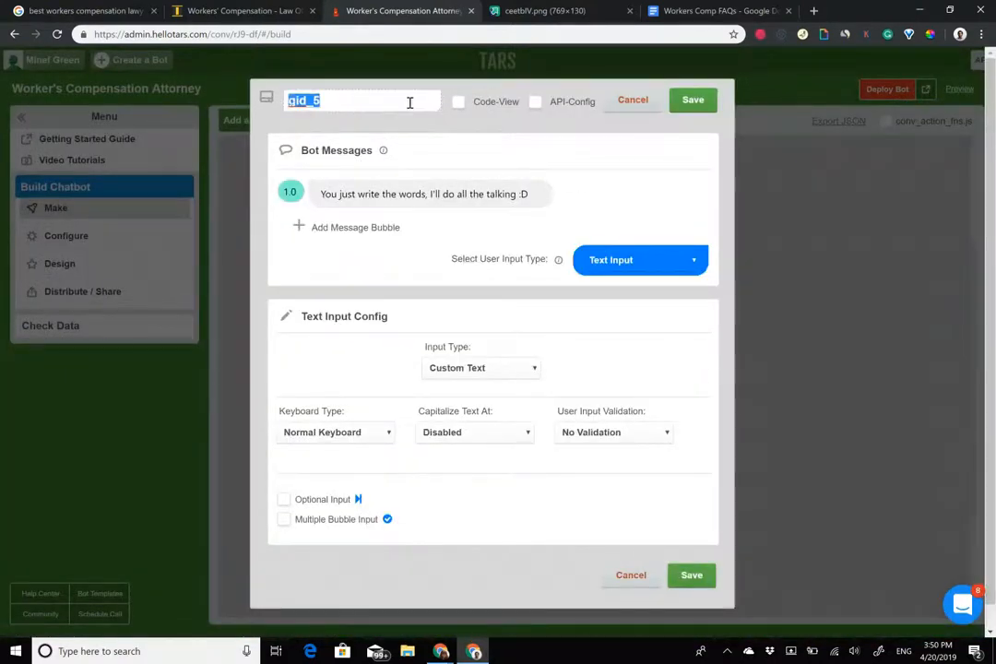
pyautogui.write('fin')
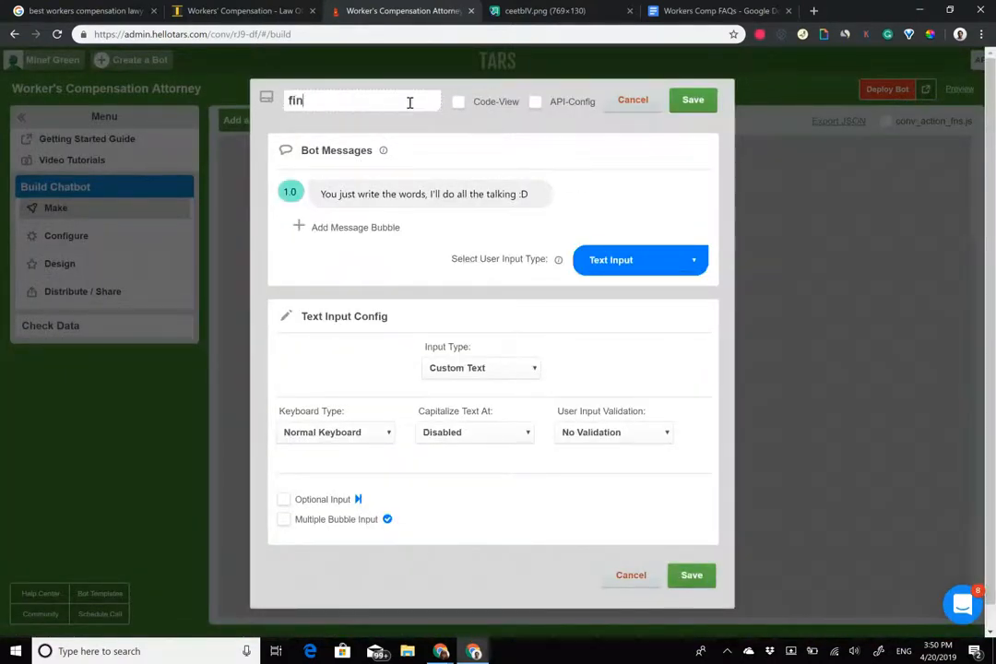
# Give fin the messages 'Thank you', 'One of our attorneys…will call you shortly' and 'Have a nice day'.
pyautogui.click(439, 191)
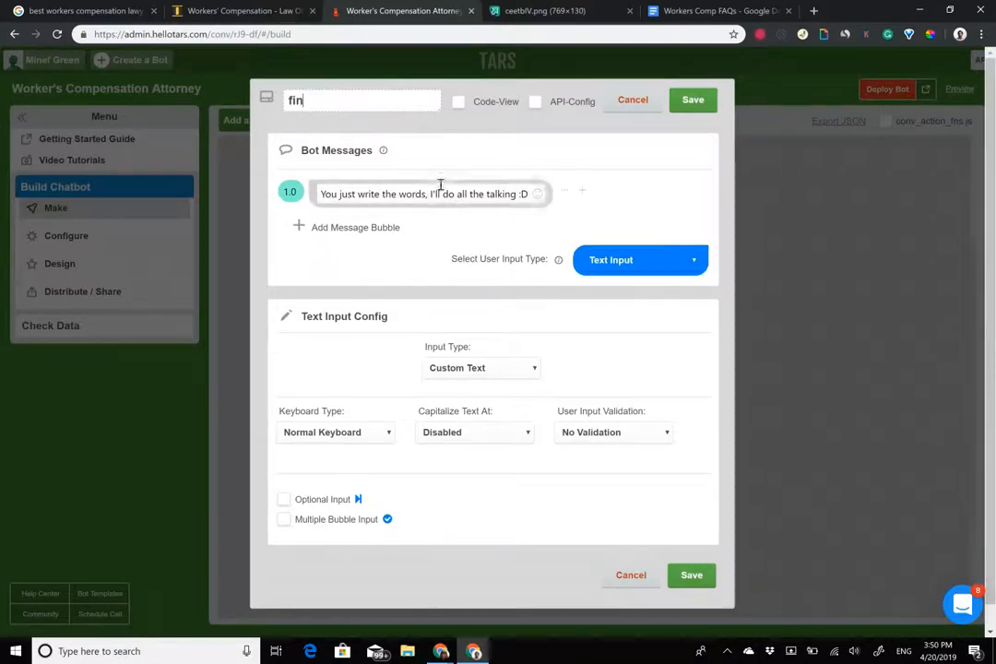
pyautogui.tripleClick(374, 200)
pyautogui.write('Thank ')
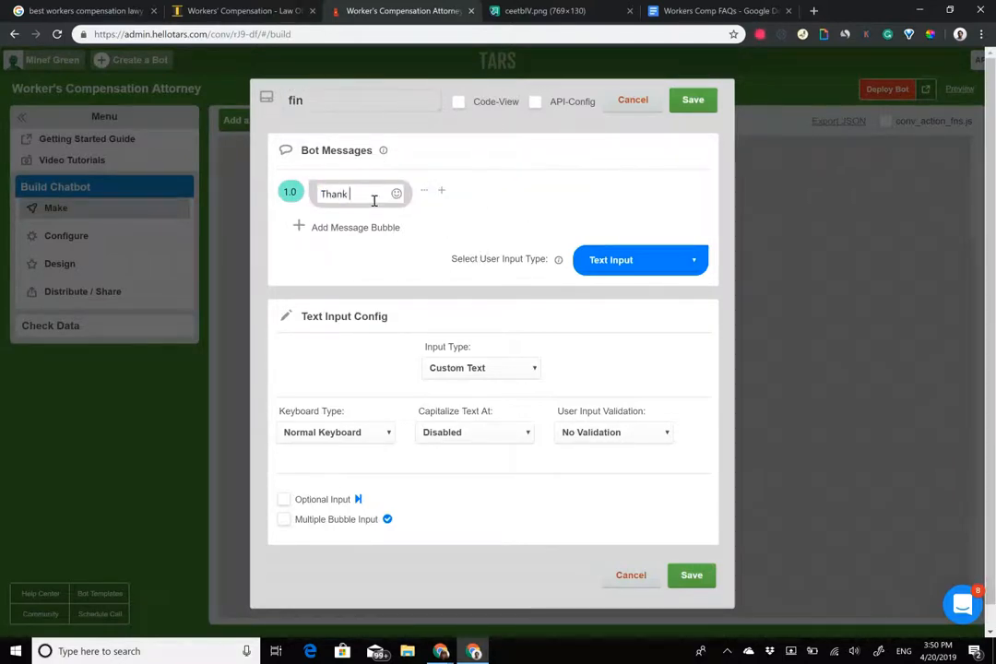
pyautogui.write('you')
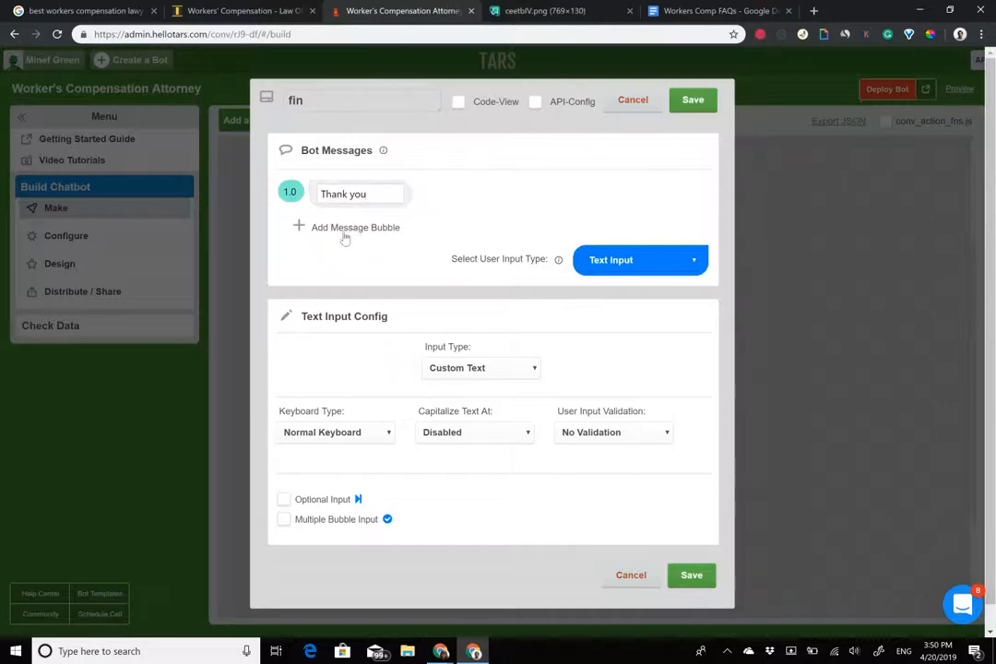
pyautogui.click(349, 230)
pyautogui.write('One t')
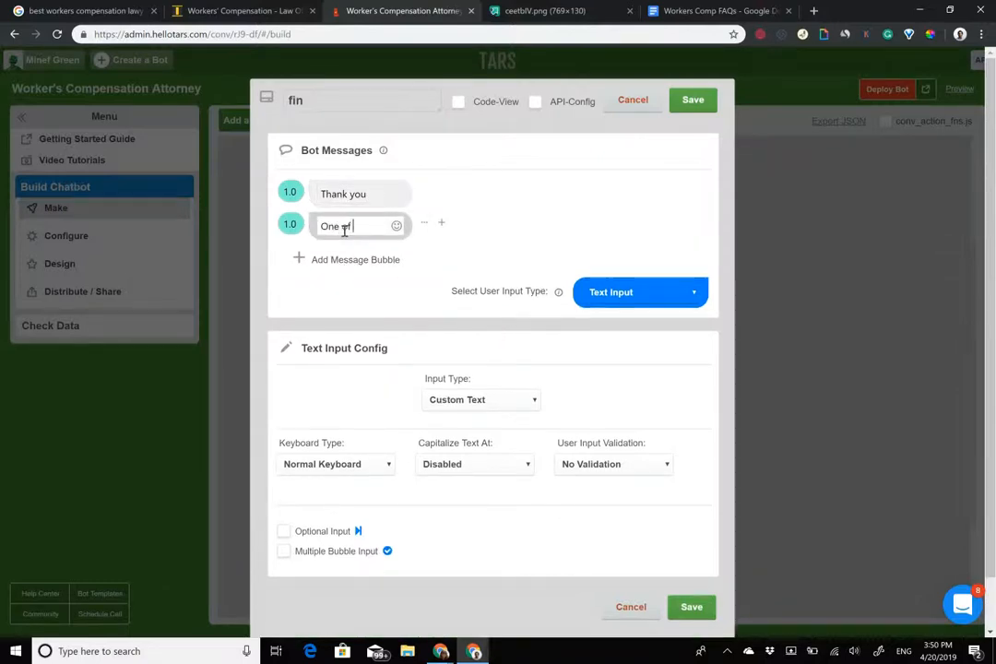
pyautogui.write('f our attorneys is looking into')
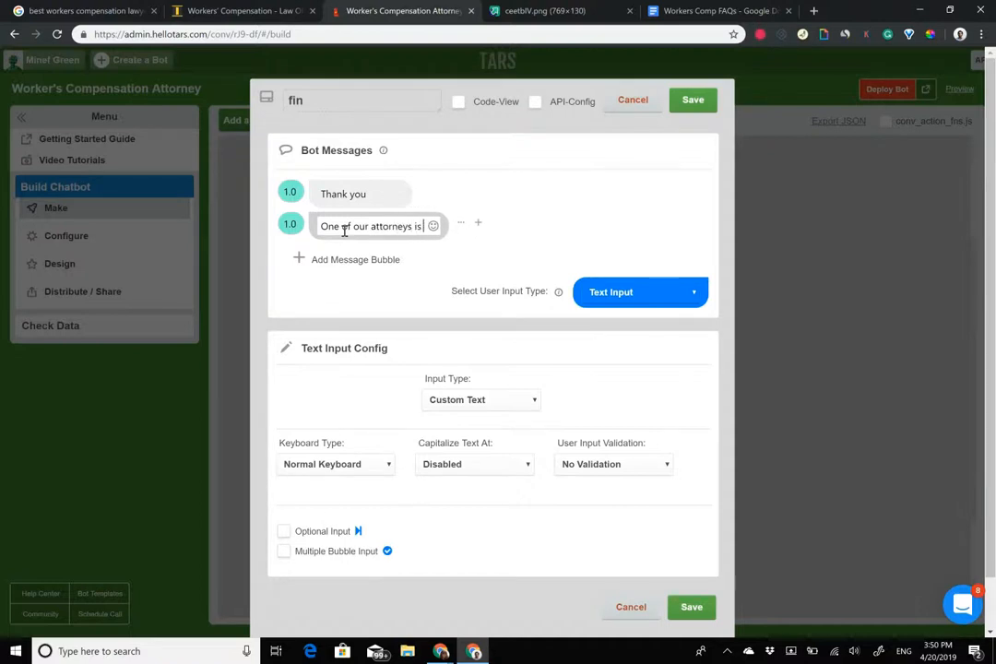
pyautogui.write(' yo')
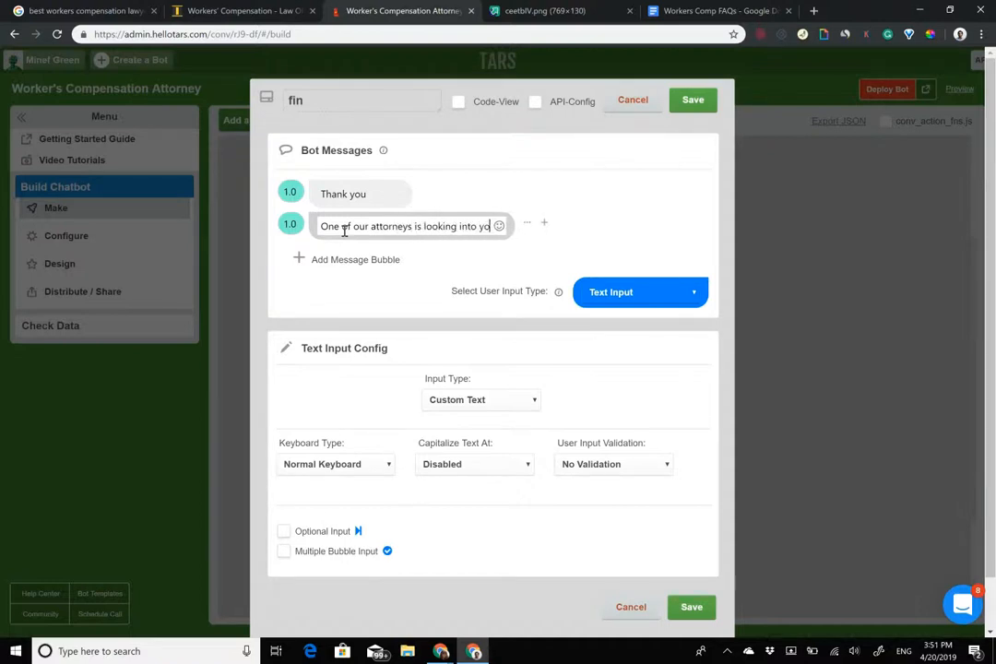
pyautogui.write('ur case and will c')
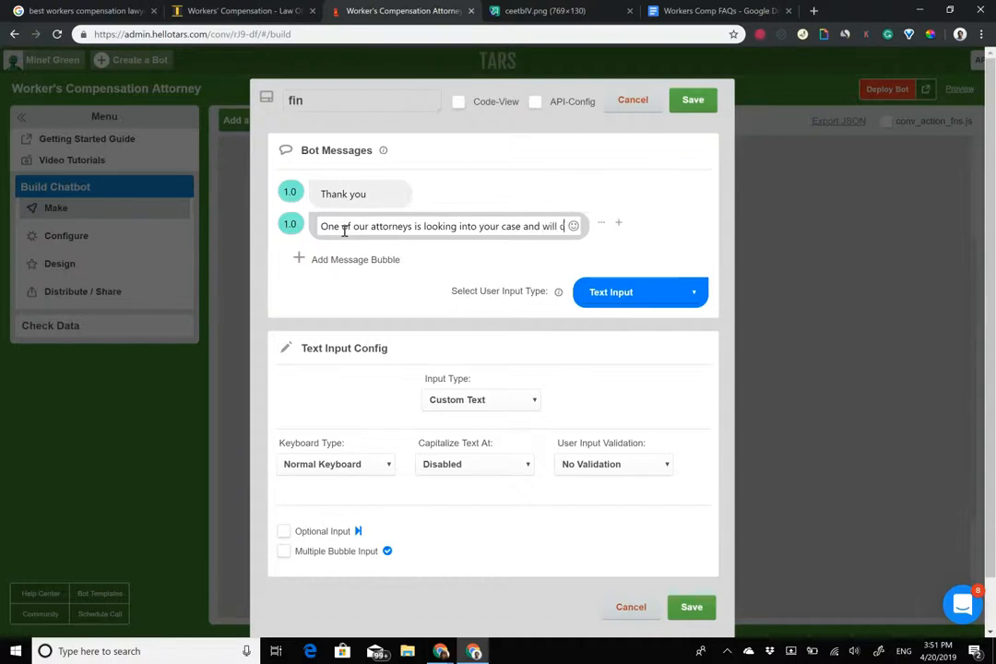
pyautogui.write('all you shortly')
pyautogui.click(366, 272)
pyautogui.write('Have a nice day')
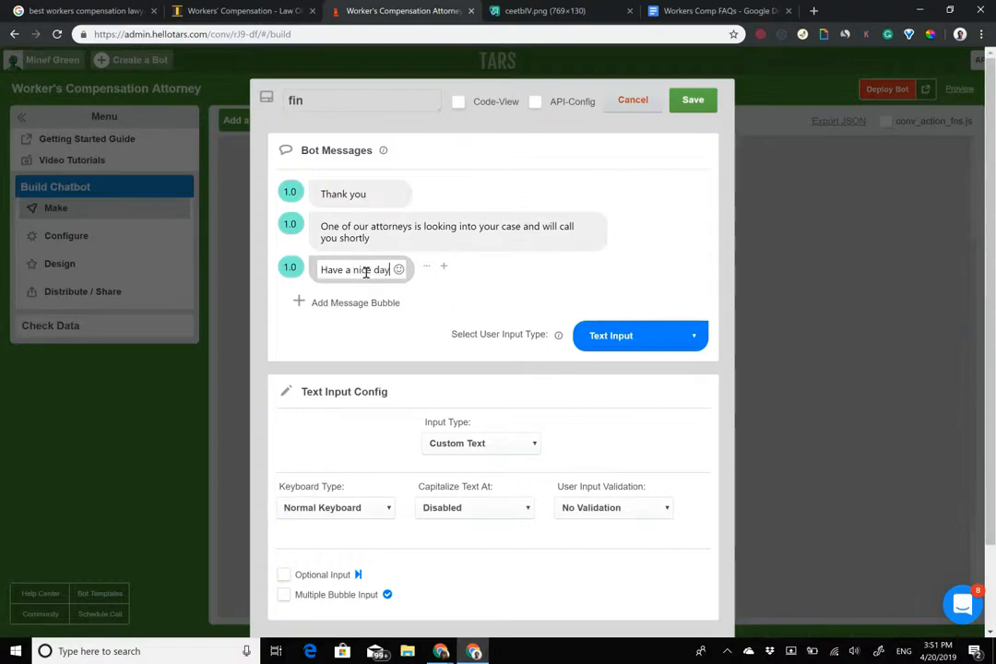
# Set the second and third messages' delays to 2.0, choose Auto Page Redirection, and save fin.
pyautogui.click(289, 224)
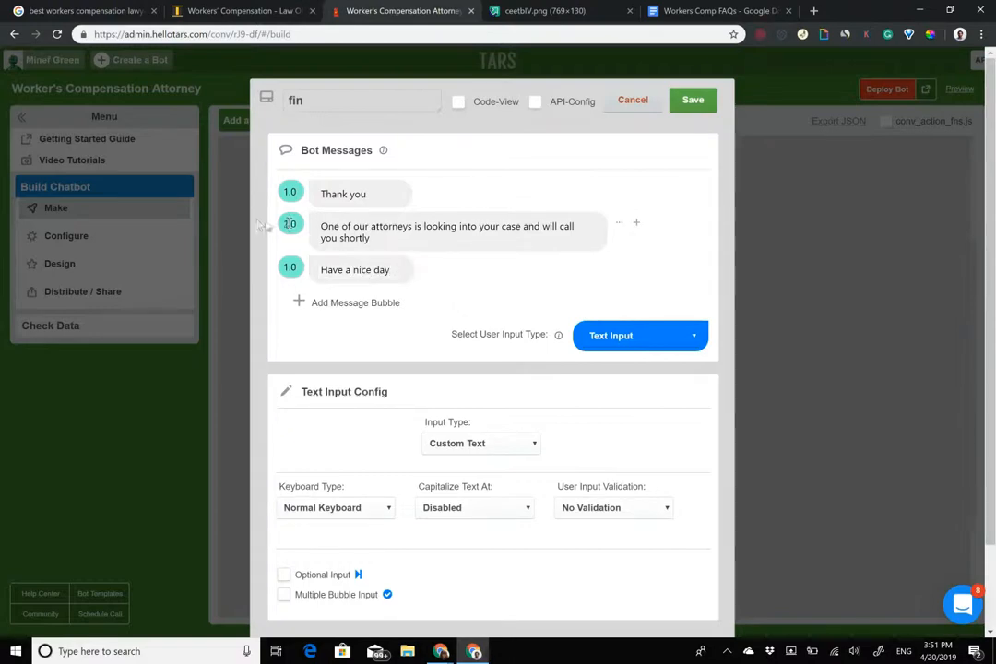
pyautogui.click(290, 267)
pyautogui.click(640, 336)
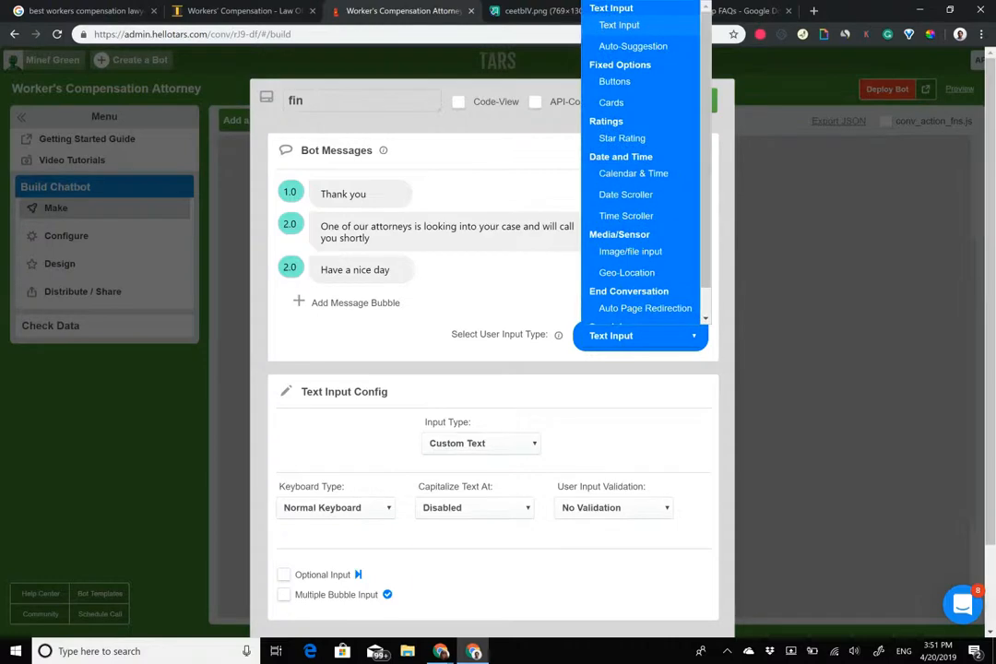
pyautogui.click(643, 309)
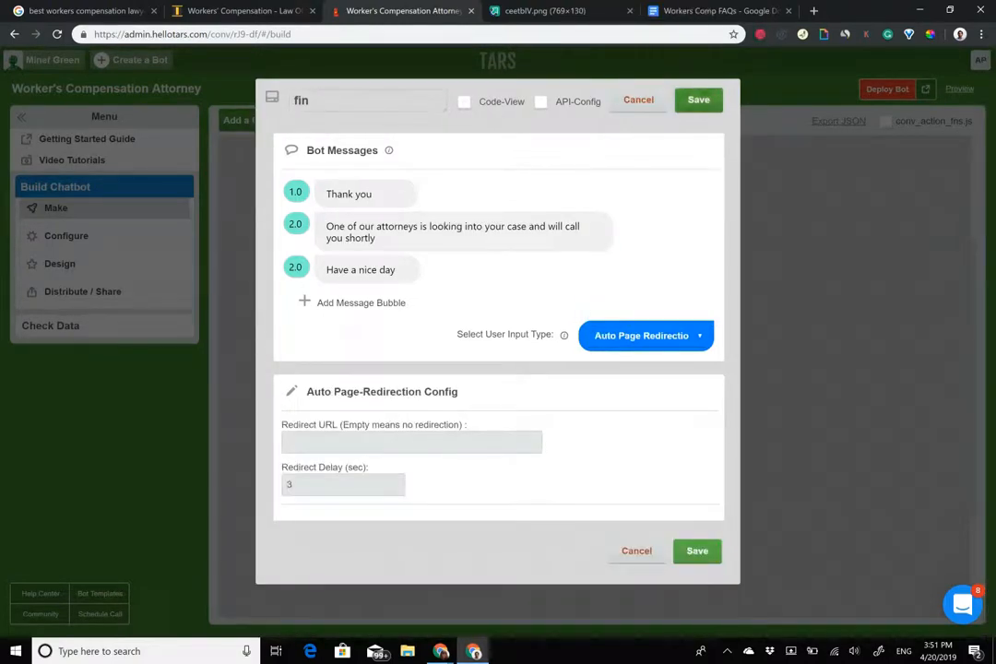
pyautogui.click(698, 99)
pyautogui.scroll(-2, 591, 369)
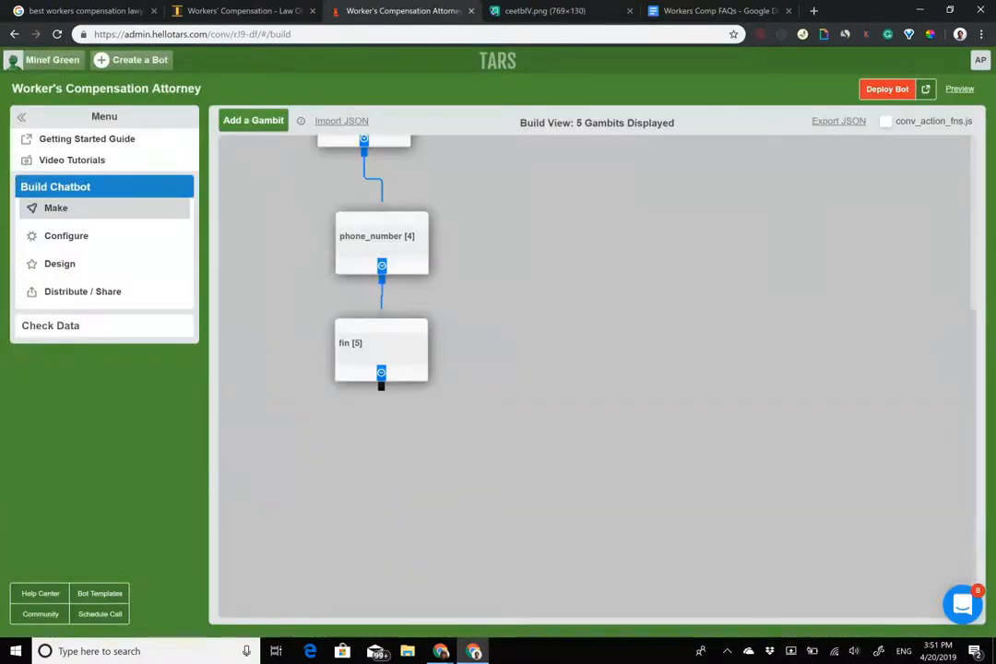
# Add a new gambit linked from hook and name it 'questions'.
pyautogui.scroll(4, 590, 369)
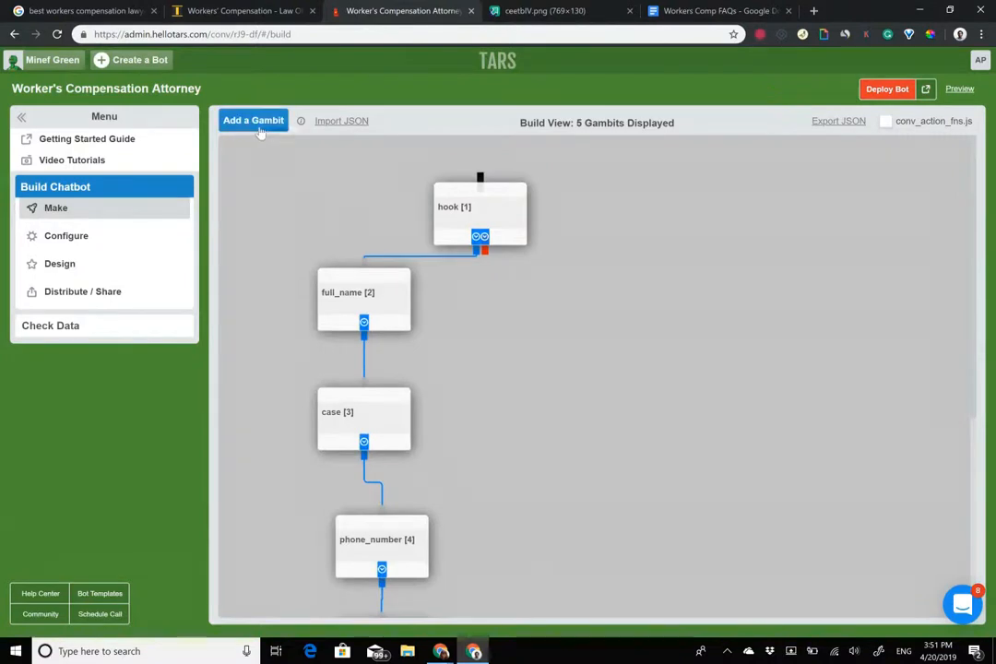
pyautogui.click(255, 119)
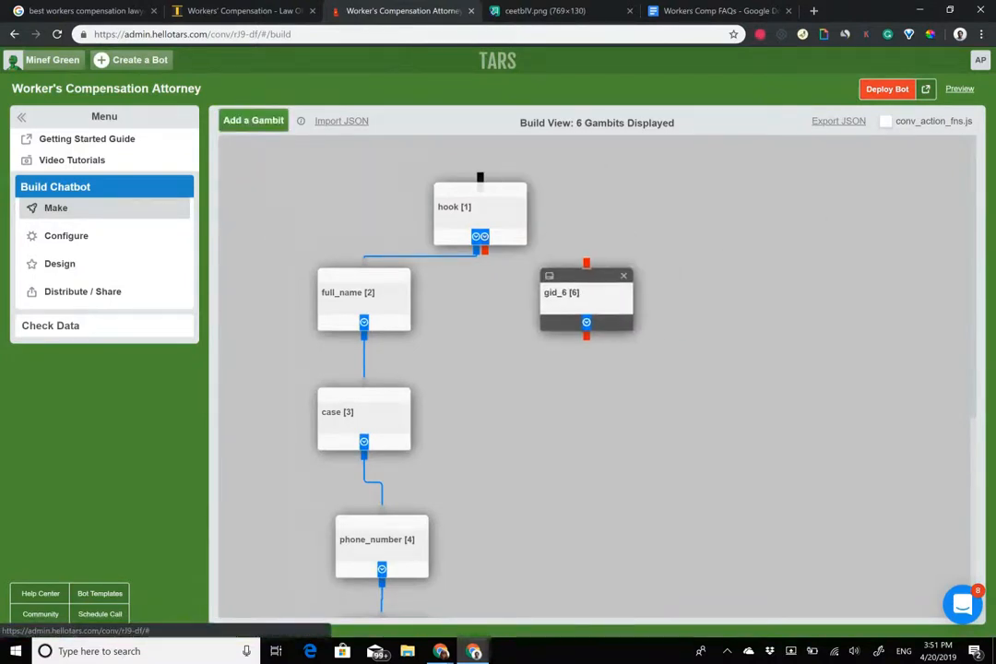
pyautogui.moveTo(553, 247); pyautogui.dragTo(586, 264)
pyautogui.click(549, 274)
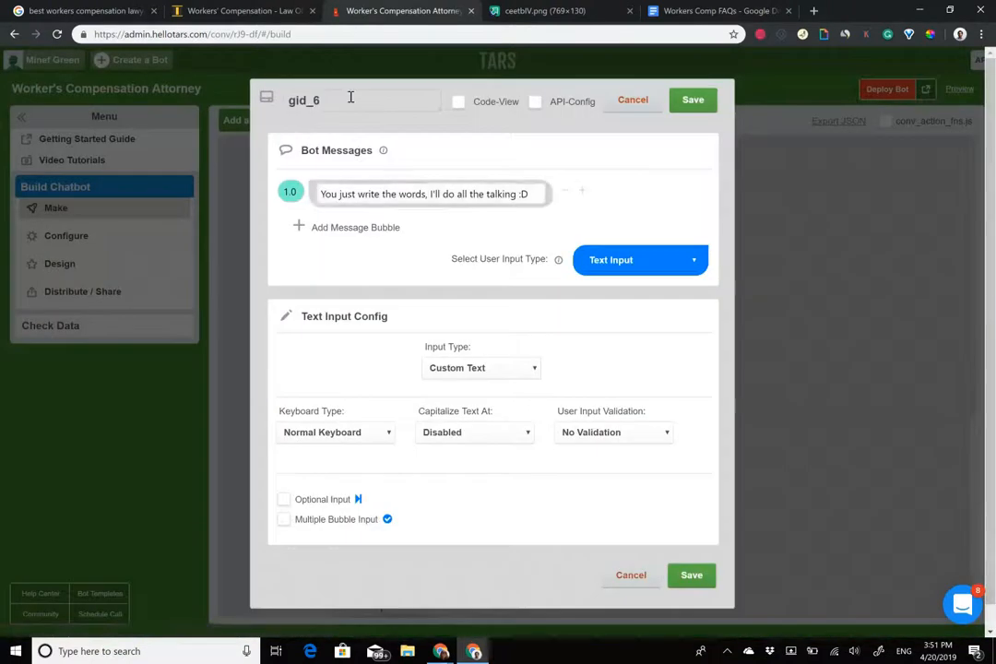
pyautogui.moveTo(327, 101); pyautogui.dragTo(210, 83)
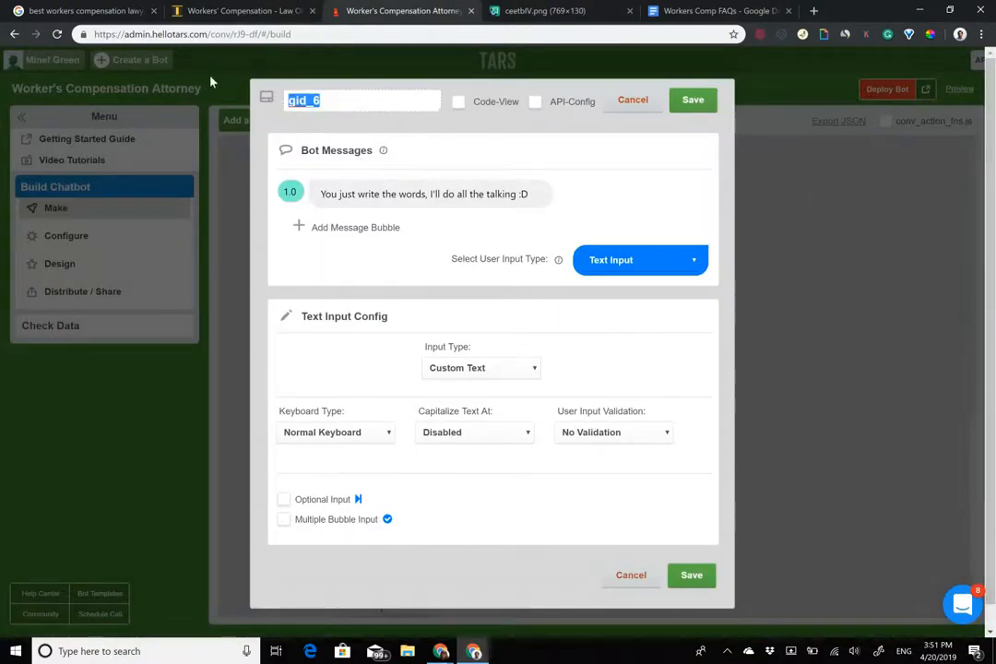
pyautogui.write('questions')
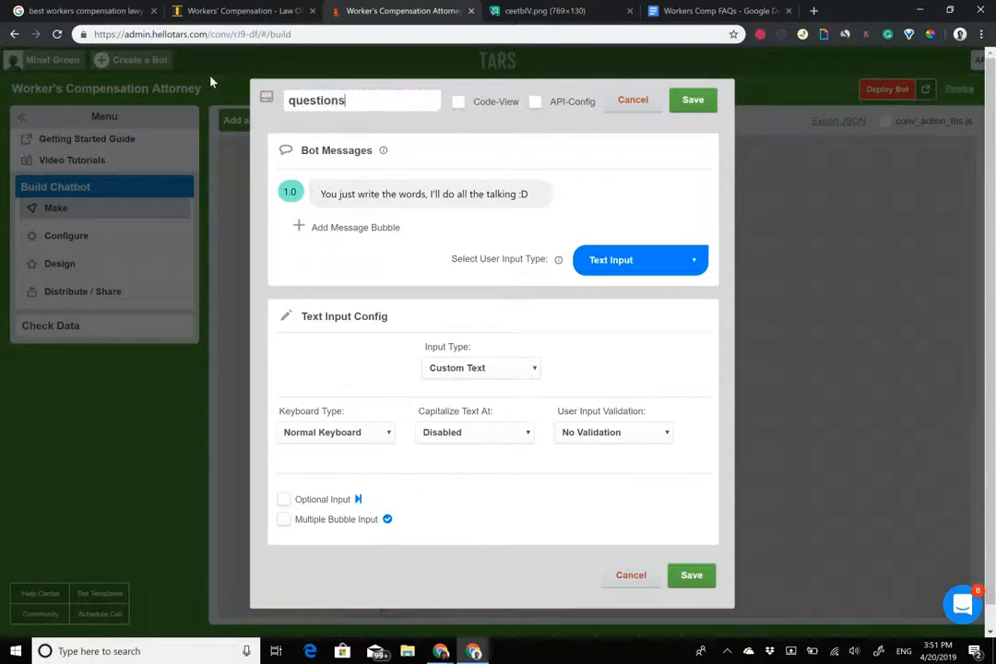
# Set the questions message to 'Sure! I'd be happy to answer'.
pyautogui.click(422, 195)
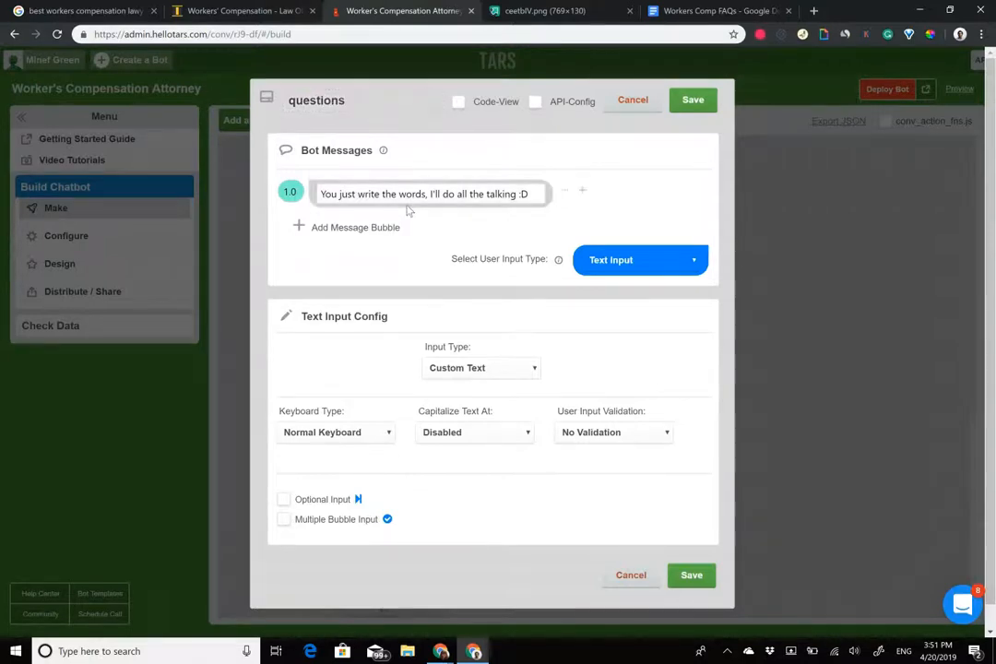
pyautogui.hotkey('ctrl', 'a')
pyautogui.write('Sure')
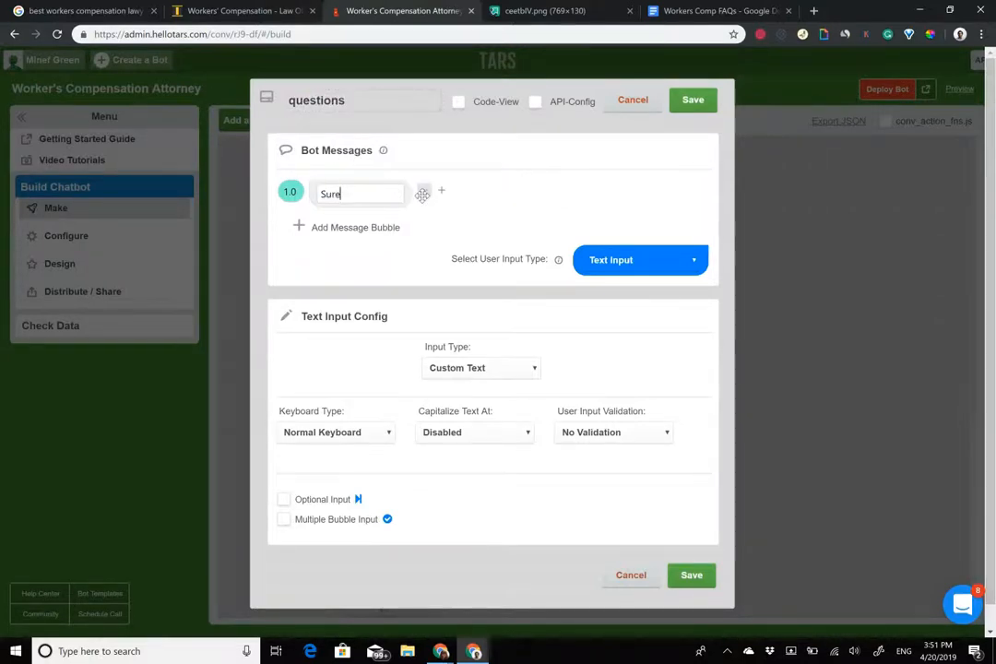
pyautogui.write('! ')
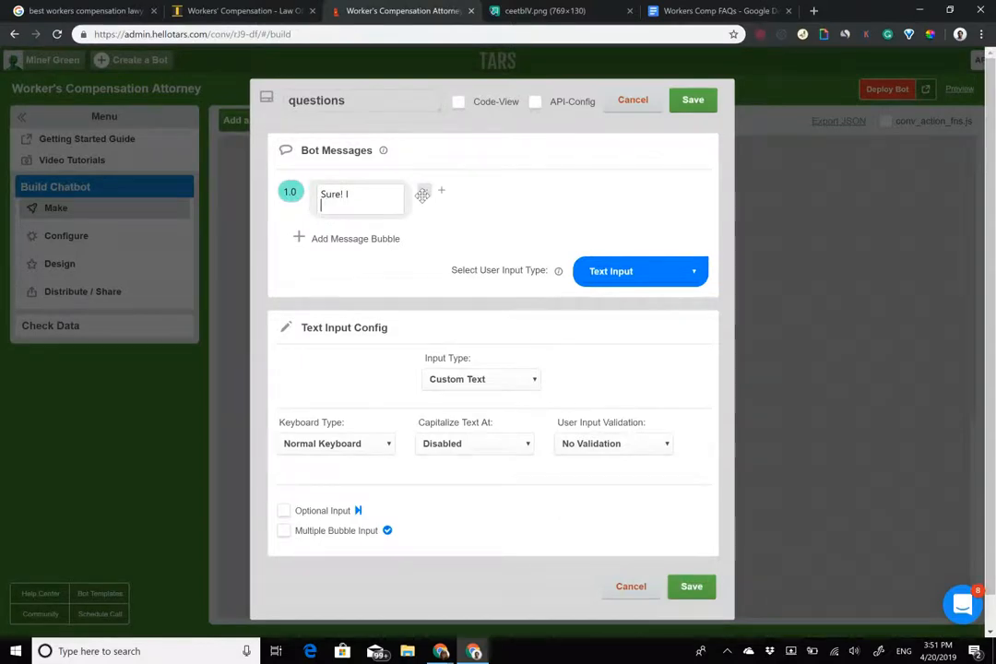
pyautogui.write("I'd be happy to")
pyautogui.press('BackSpace')
pyautogui.press('BackSpace')
pyautogui.write('happy to answer')
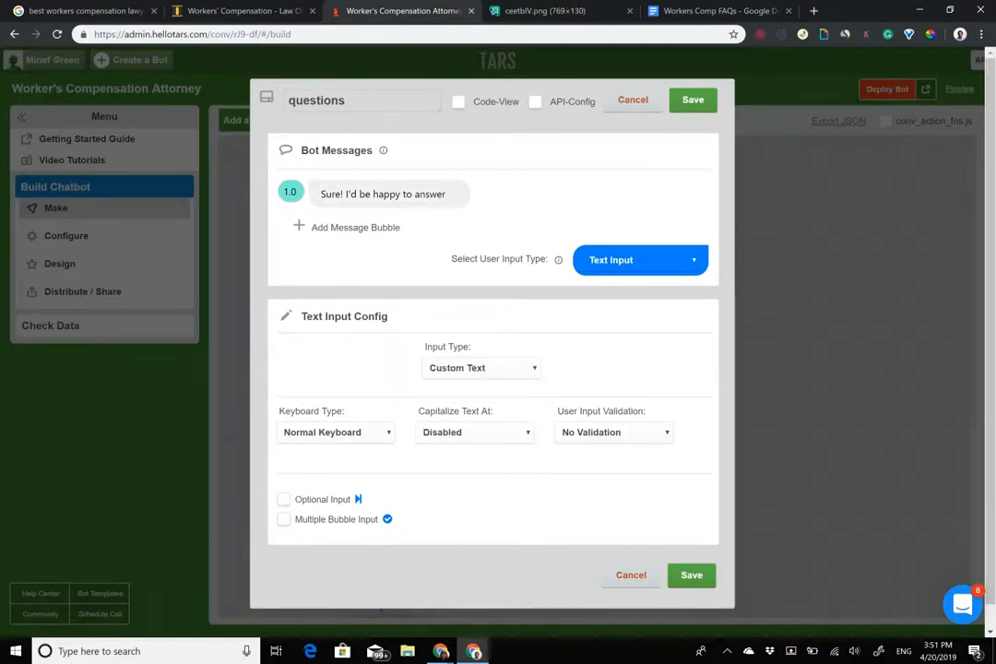
# Make the answer four Buttons, the fourth labelled 'Something else...', then return to the law firm page.
pyautogui.click(640, 260)
pyautogui.click(613, 350)
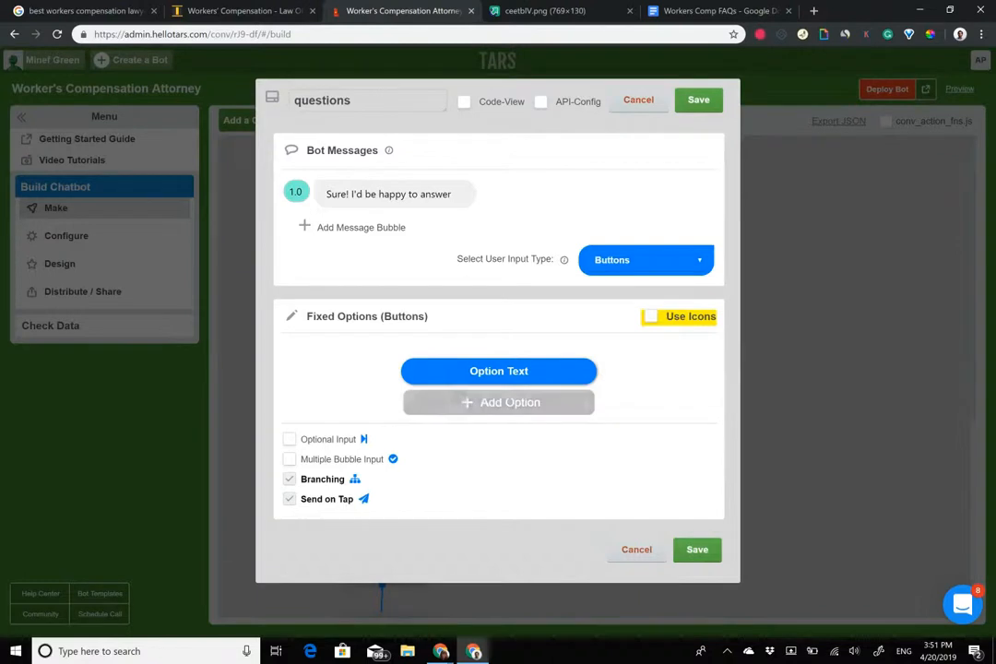
pyautogui.click(499, 402)
pyautogui.click(496, 404)
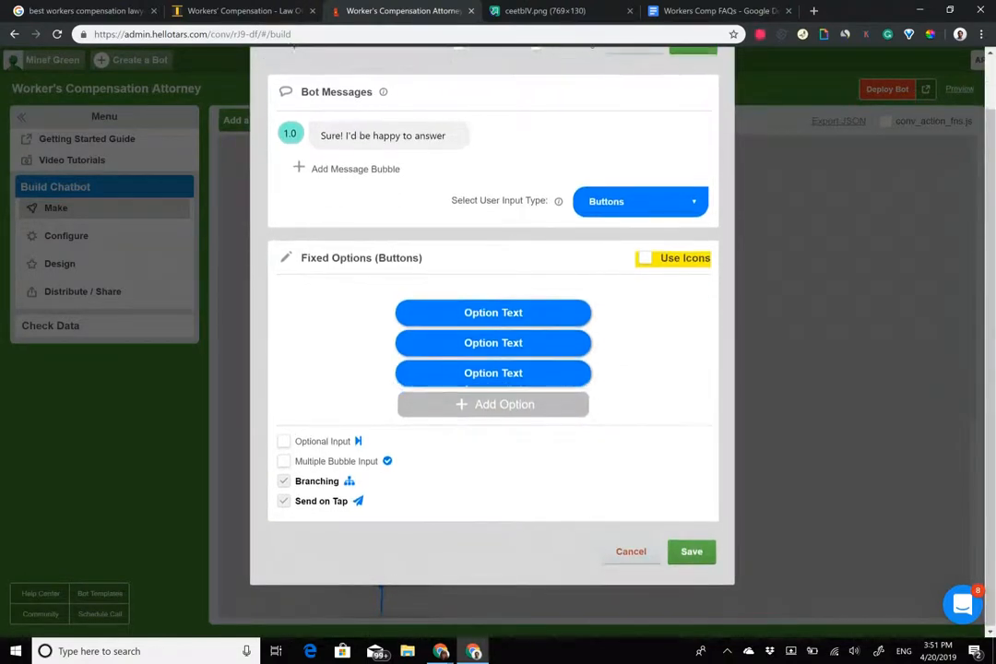
pyautogui.click(496, 404)
pyautogui.doubleClick(491, 375)
pyautogui.tripleClick(492, 375)
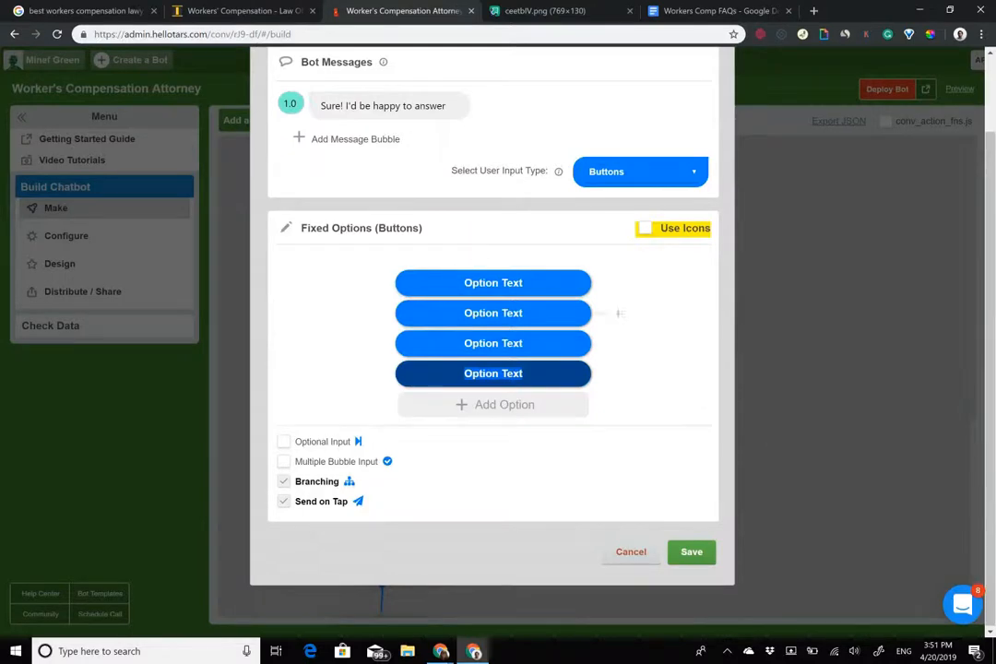
pyautogui.write('Someth')
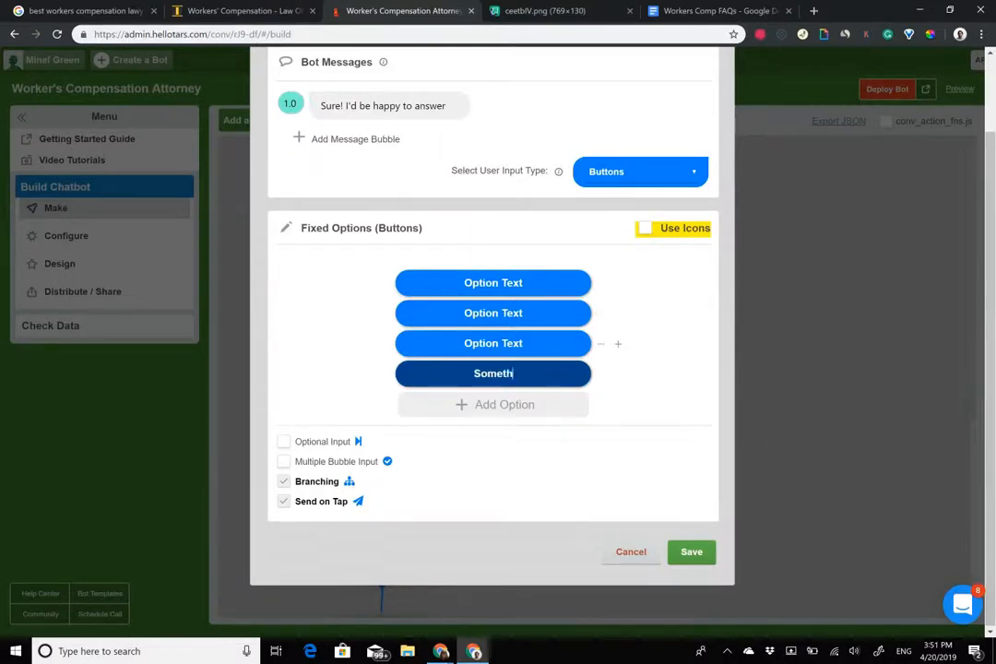
pyautogui.write('ing else.')
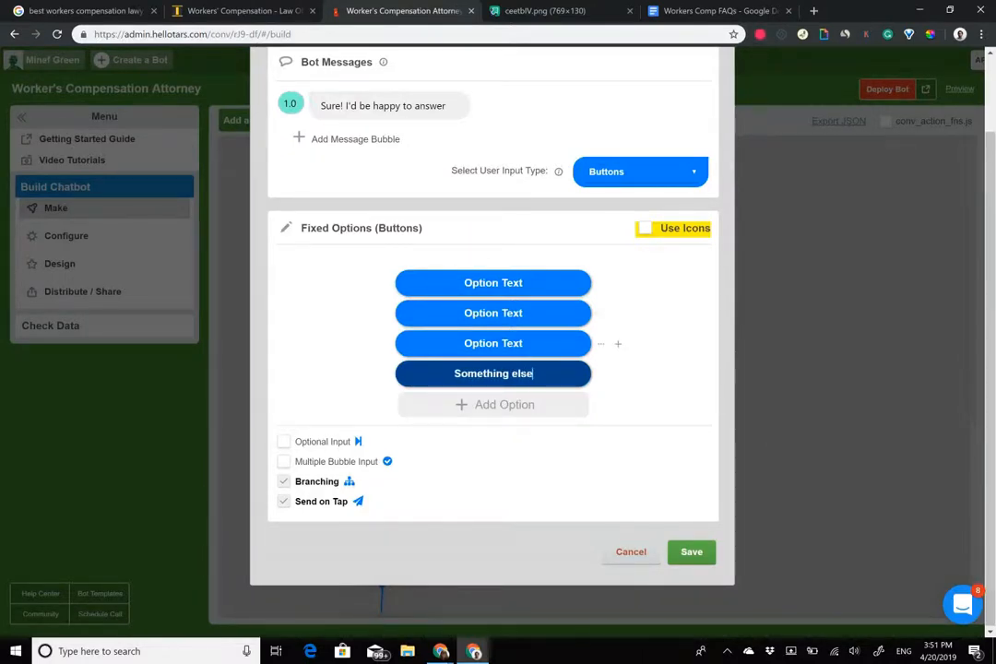
pyautogui.write('..')
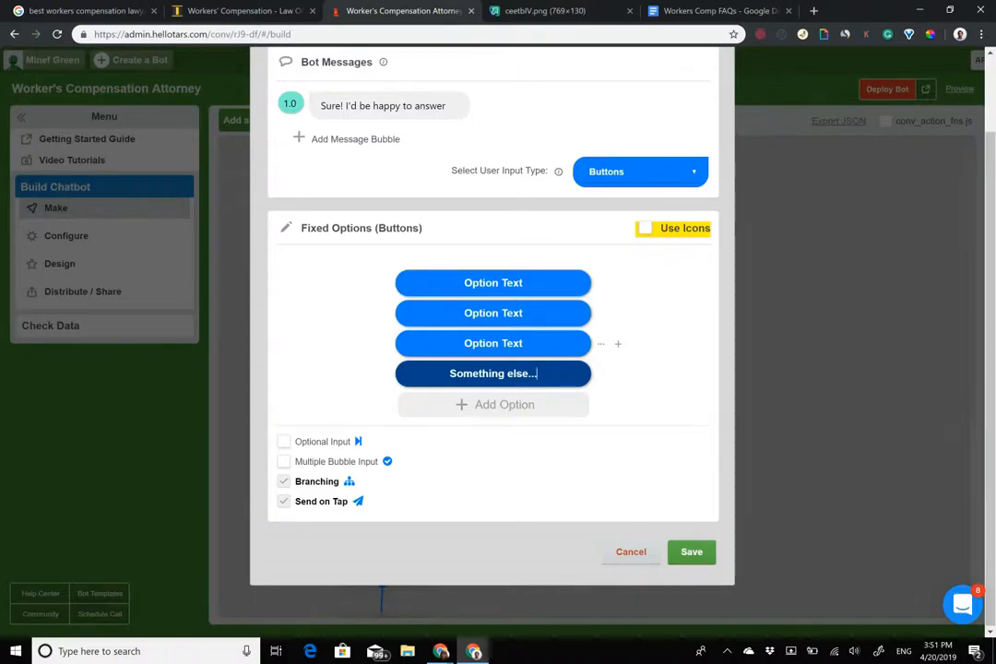
pyautogui.scroll(1, 493, 368)
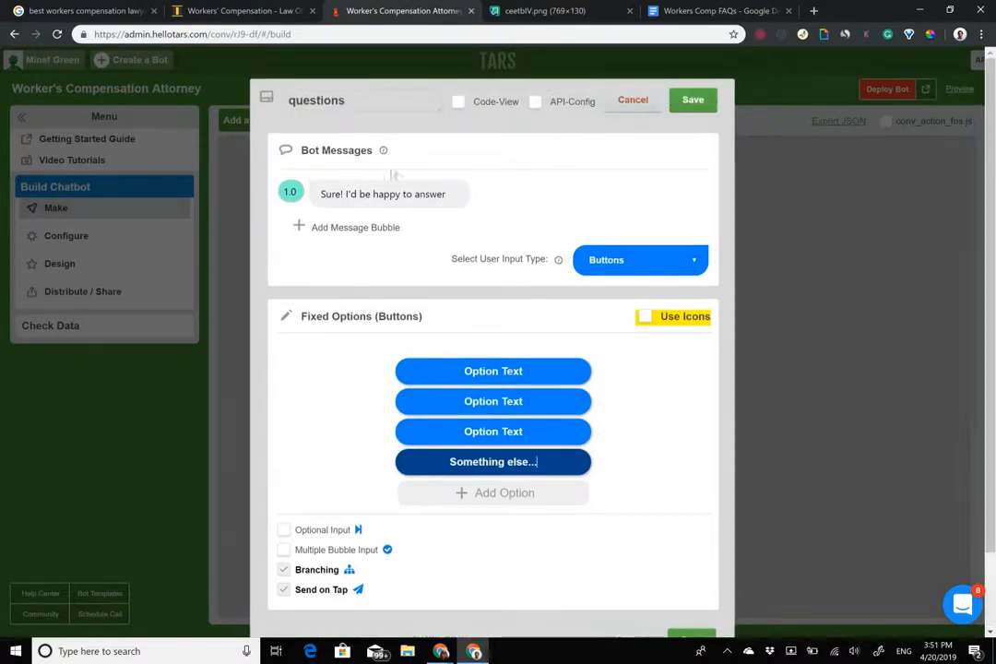
pyautogui.click(210, 9)
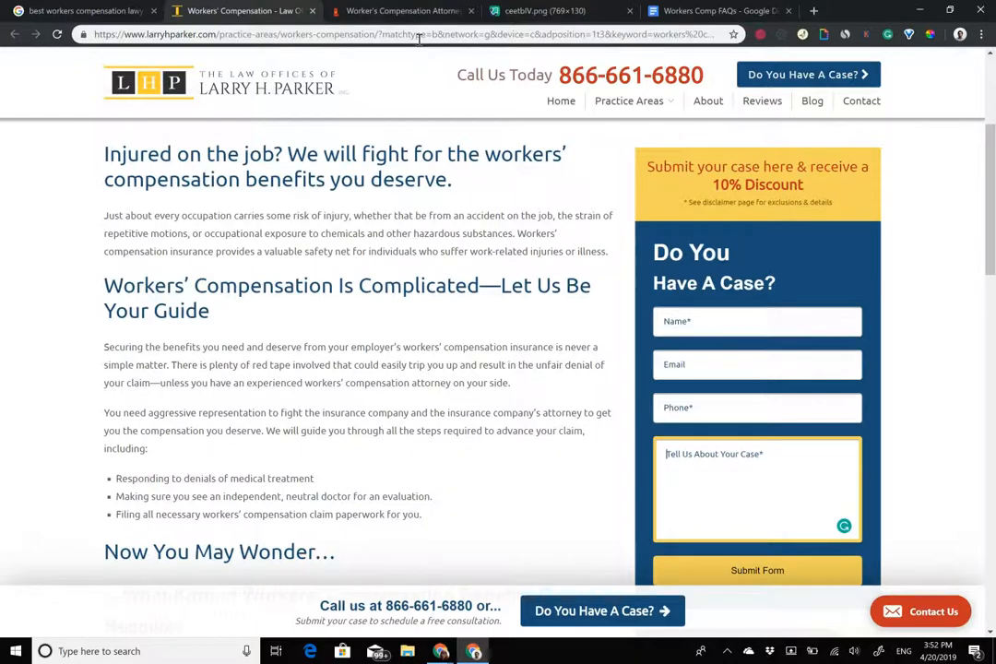
pyautogui.click(400, 11)
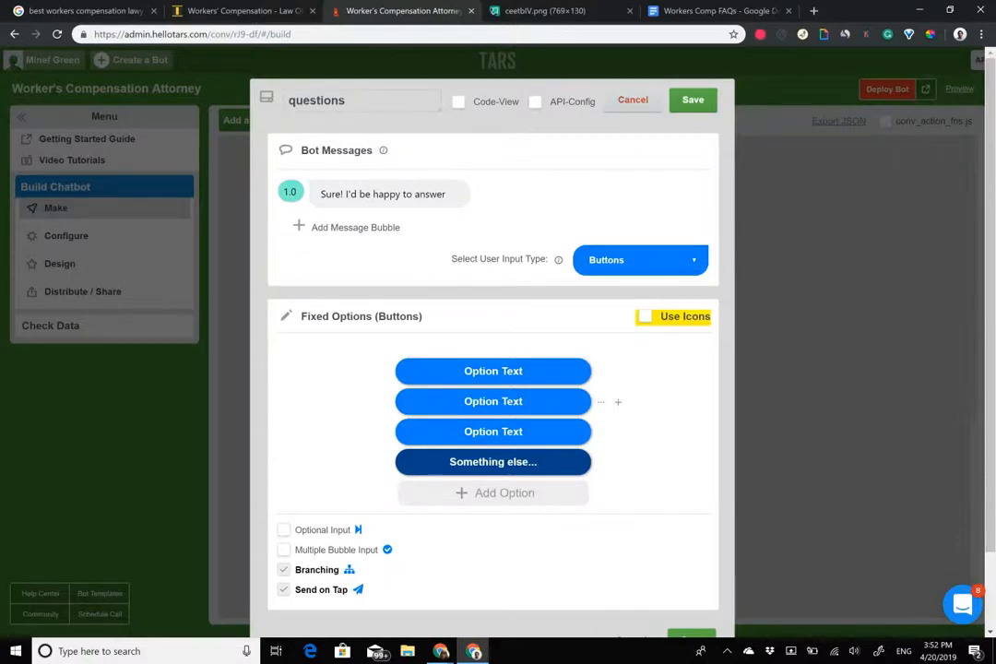
# Browse the firm's workers' compensation page and place the Workers Comp FAQs tab beside the builder.
pyautogui.click(226, 10)
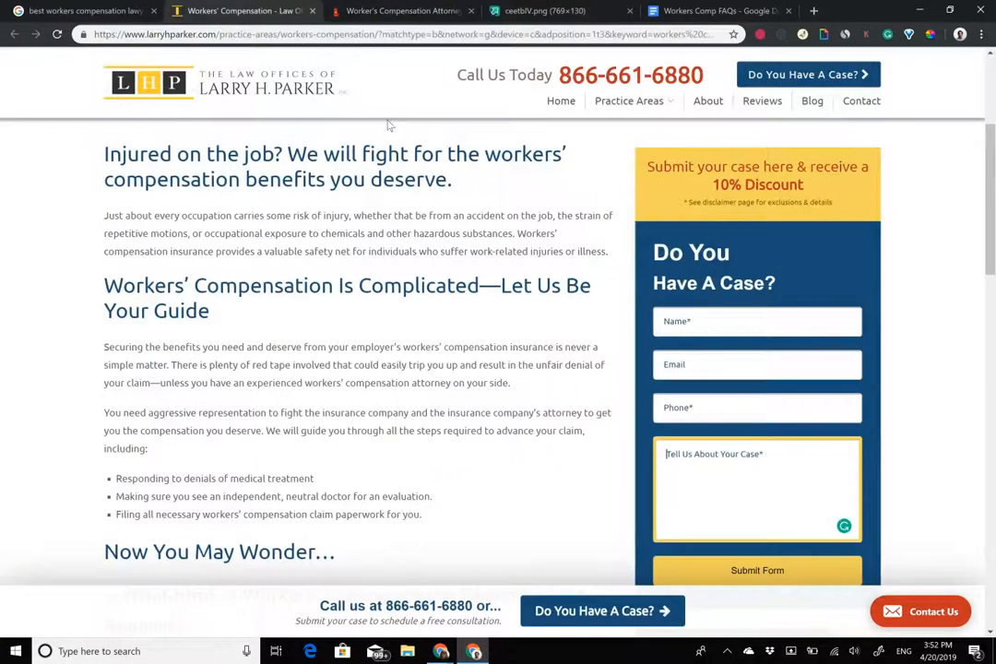
pyautogui.scroll(-1, 498, 350)
pyautogui.scroll(4, 499, 350)
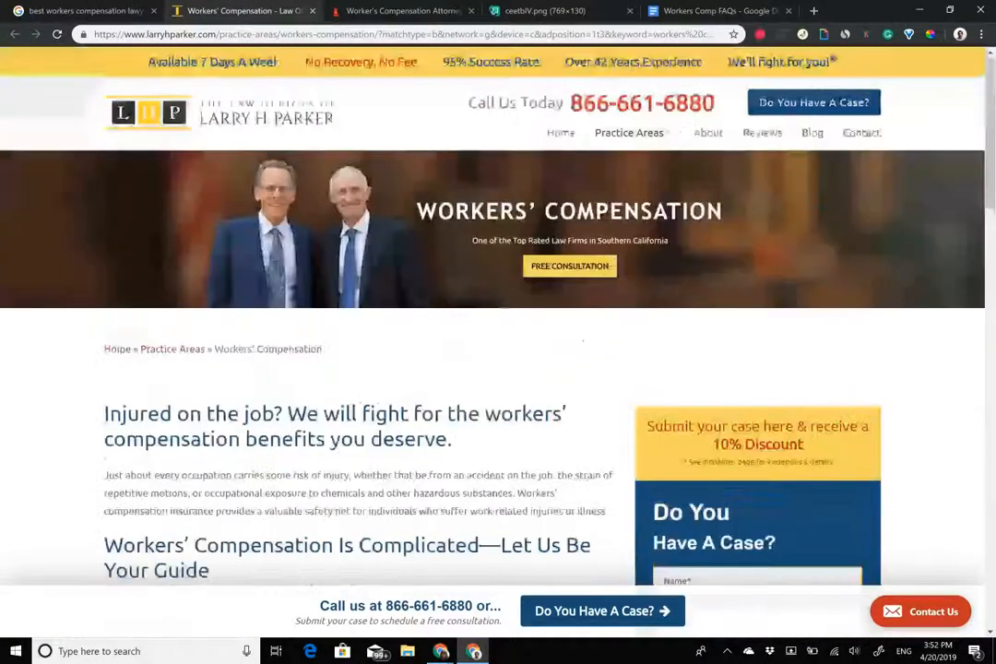
pyautogui.scroll(-10, 498, 350)
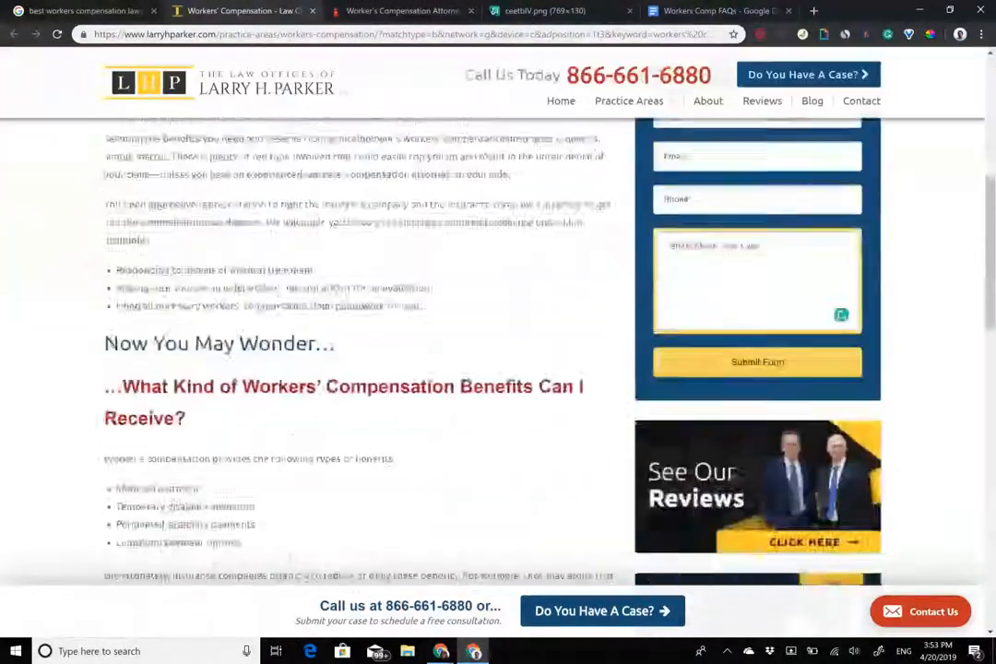
pyautogui.scroll(-1, 498, 351)
pyautogui.scroll(3, 498, 350)
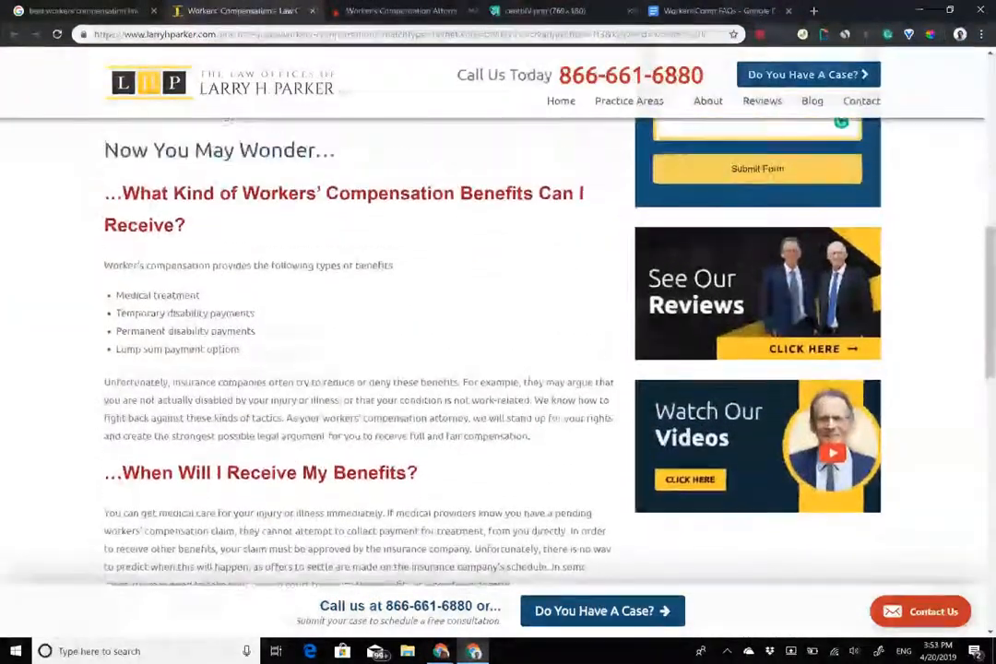
pyautogui.scroll(7, 498, 351)
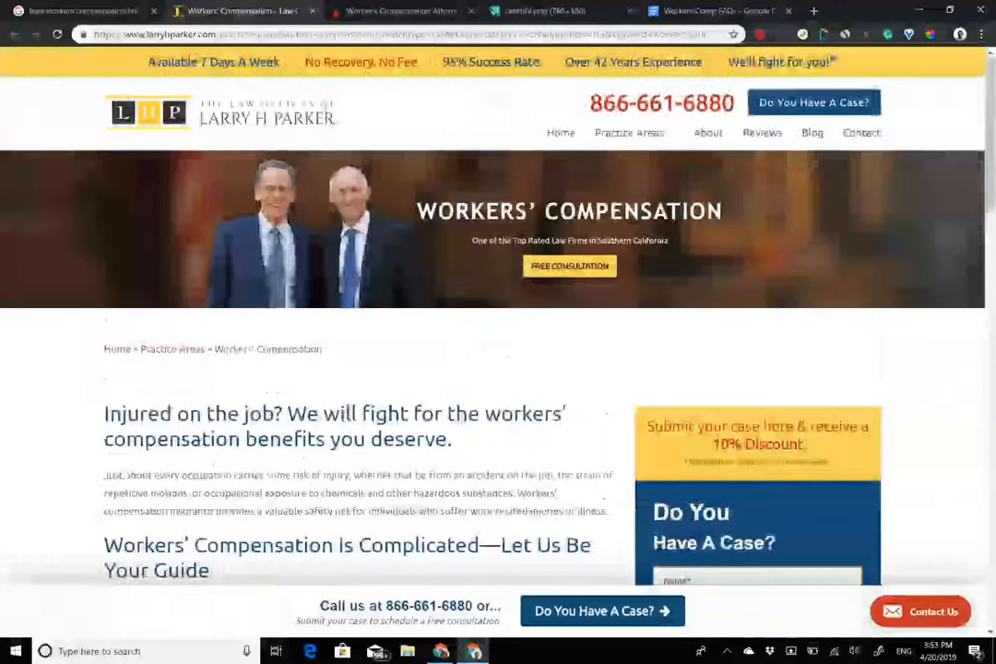
pyautogui.click(720, 11)
pyautogui.moveTo(719, 11); pyautogui.dragTo(562, 11)
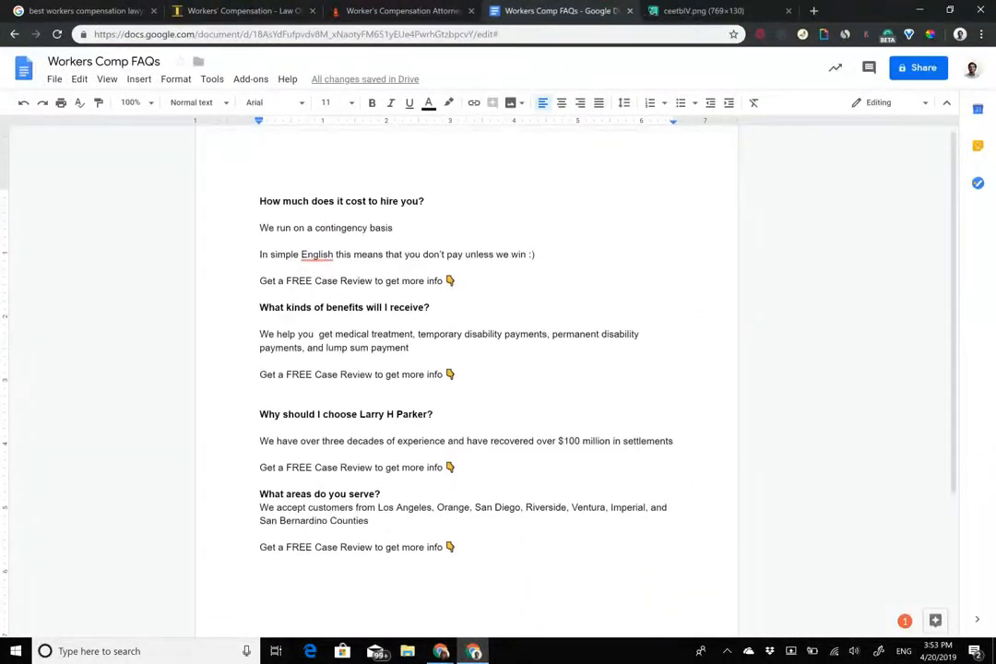
# Pick out the FAQ questions to use: benefits, Why Larry H Parker, and service areas.
pyautogui.moveTo(259, 200); pyautogui.dragTo(369, 521)
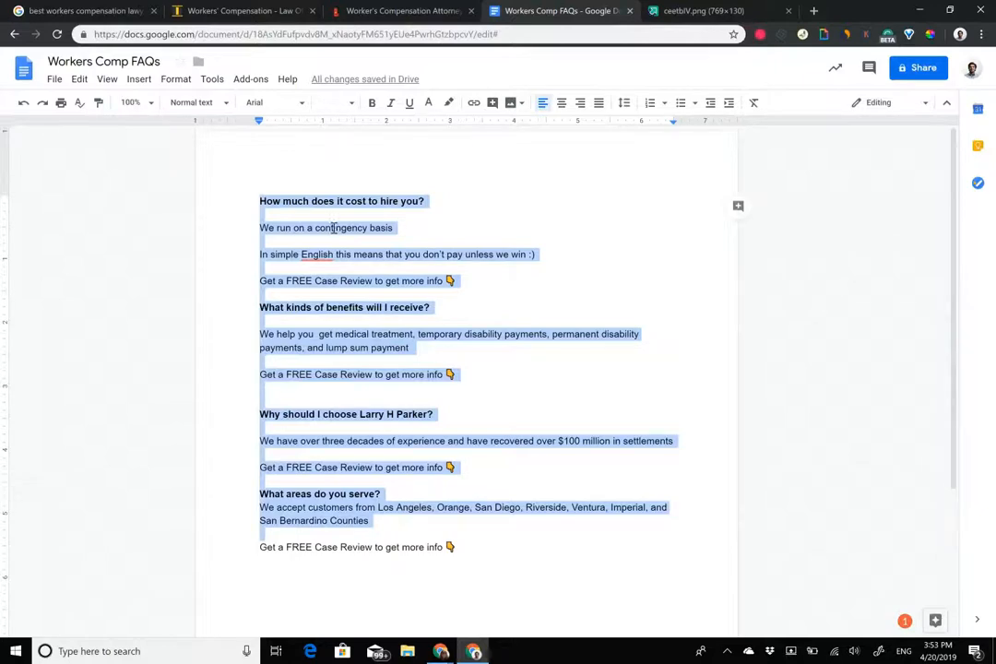
pyautogui.click(271, 240)
pyautogui.click(222, 10)
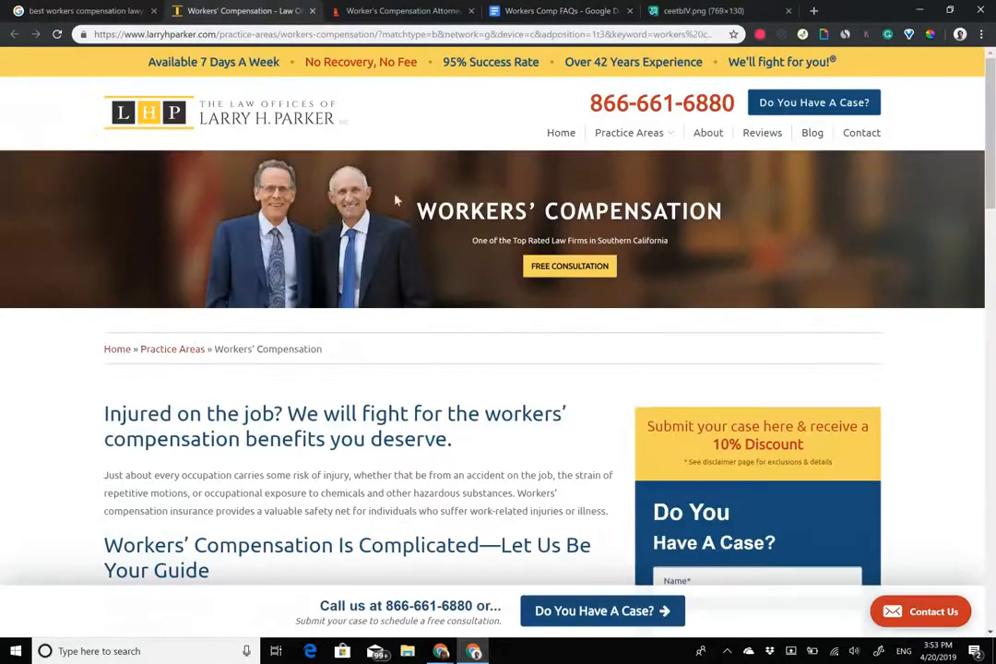
pyautogui.scroll(-1, 444, 333)
pyautogui.click(399, 10)
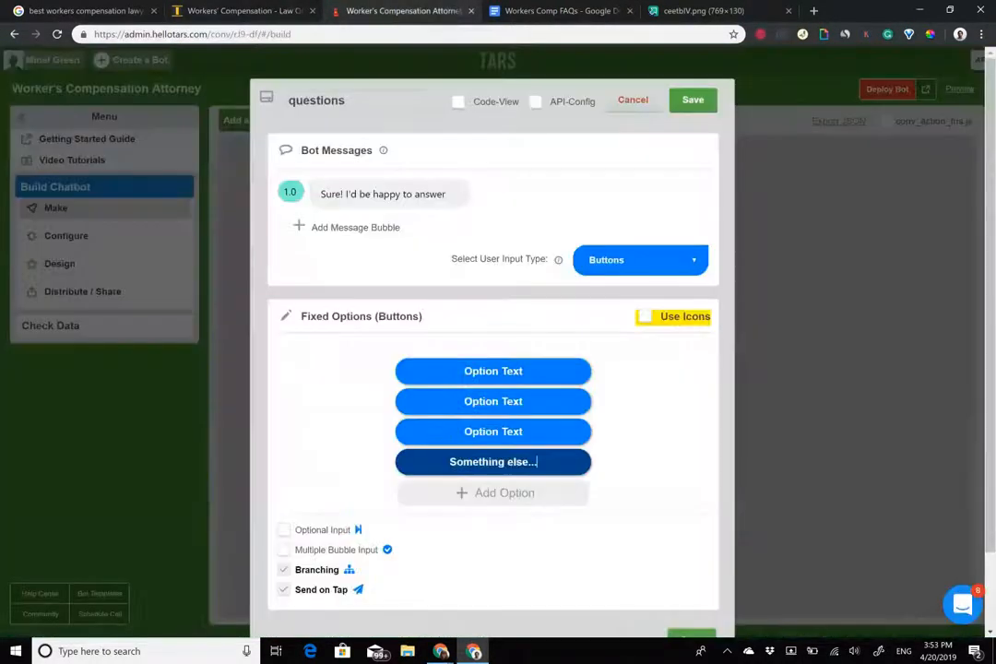
pyautogui.hotkey('ctrl', 'Tab')
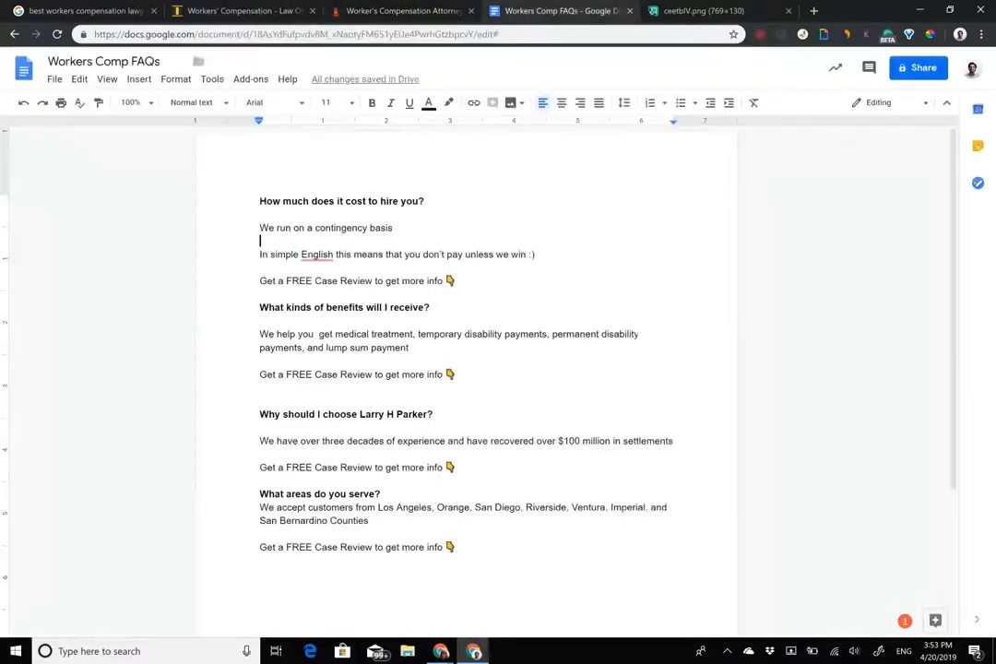
pyautogui.moveTo(260, 201); pyautogui.dragTo(493, 302)
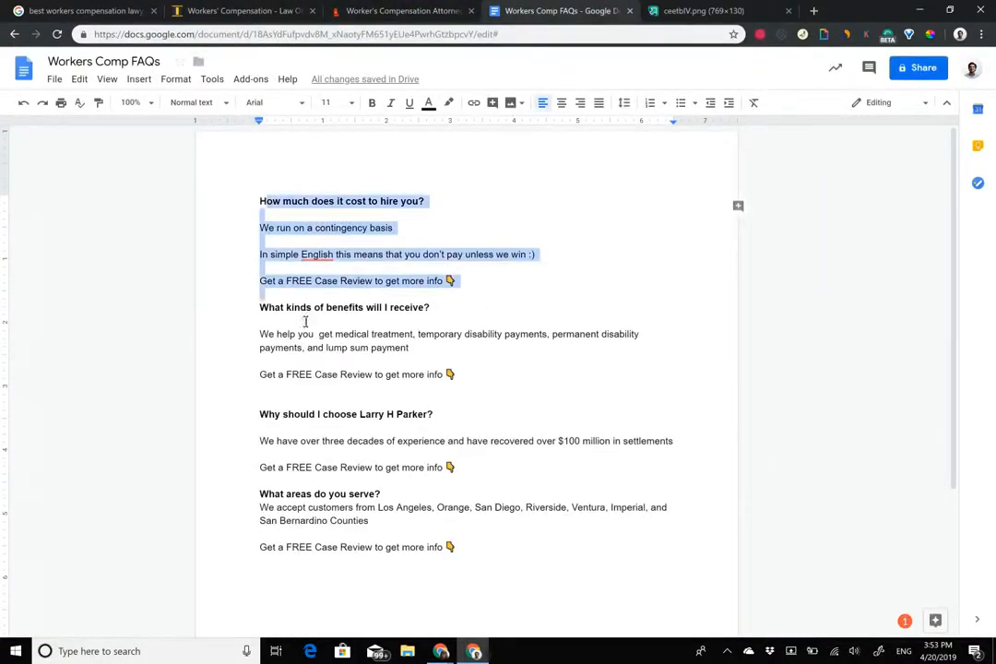
pyautogui.moveTo(282, 307); pyautogui.dragTo(321, 332)
pyautogui.moveTo(260, 415); pyautogui.dragTo(674, 442)
pyautogui.moveTo(260, 494); pyautogui.dragTo(264, 535)
pyautogui.click(337, 13)
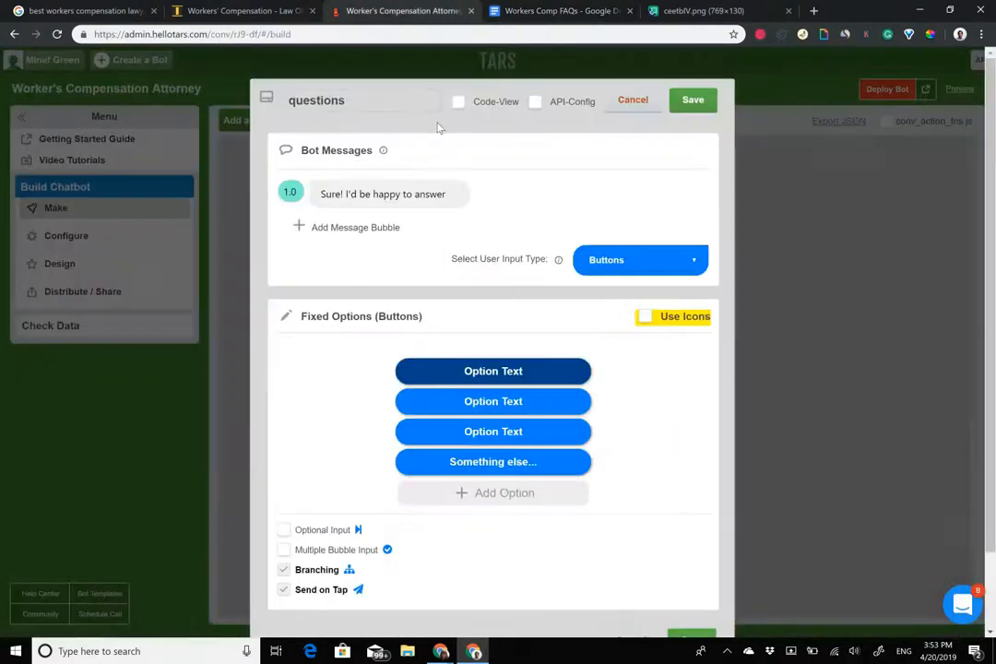
# Label the first two options 'Why Larry H Parker?' and 'How much does it cost to hire you?'.
pyautogui.write('Wh')
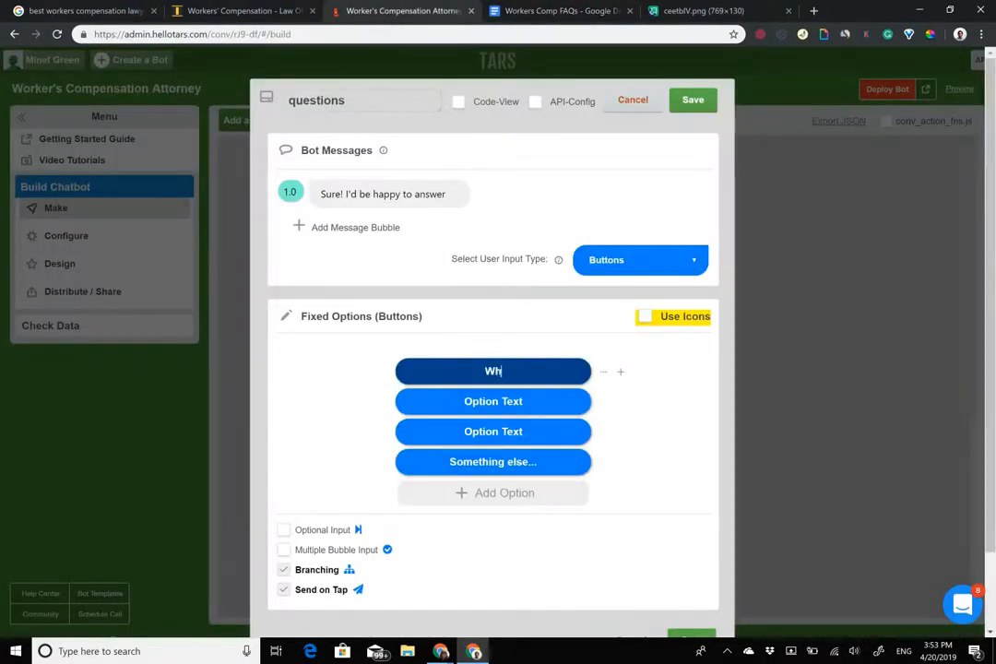
pyautogui.write('y Larry H Parker?')
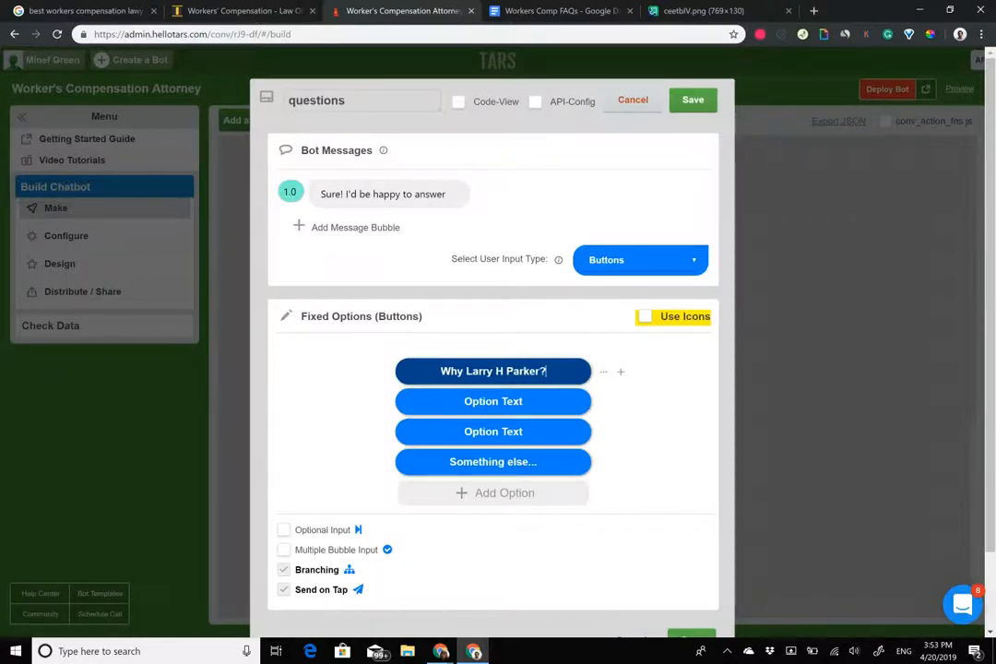
pyautogui.tripleClick(493, 402)
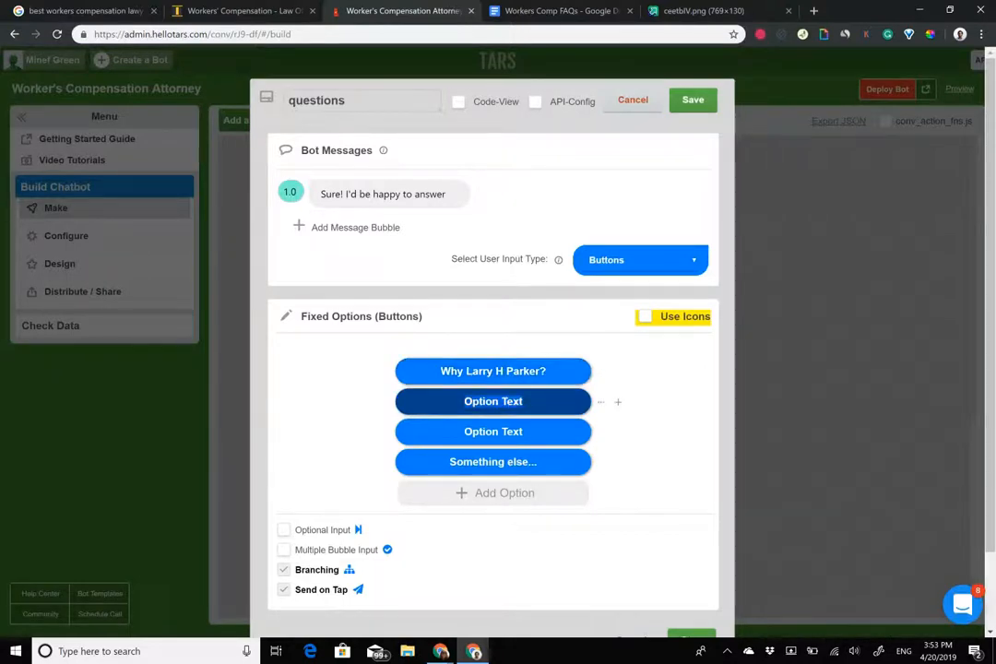
pyautogui.click(602, 7)
pyautogui.click(444, 7)
pyautogui.write('How much does i')
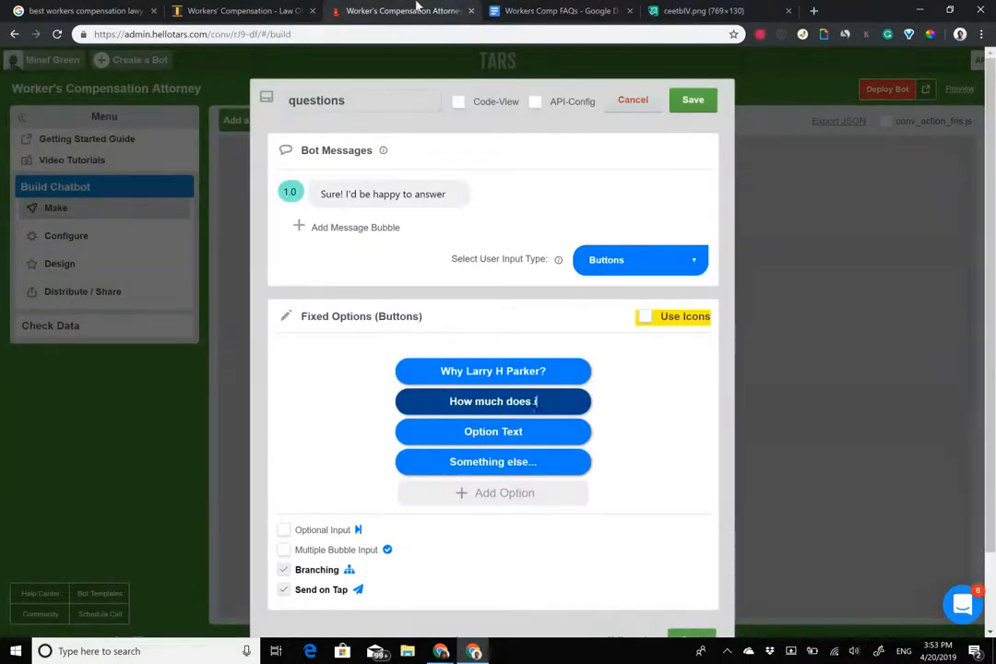
pyautogui.write('t cost to hire you?')
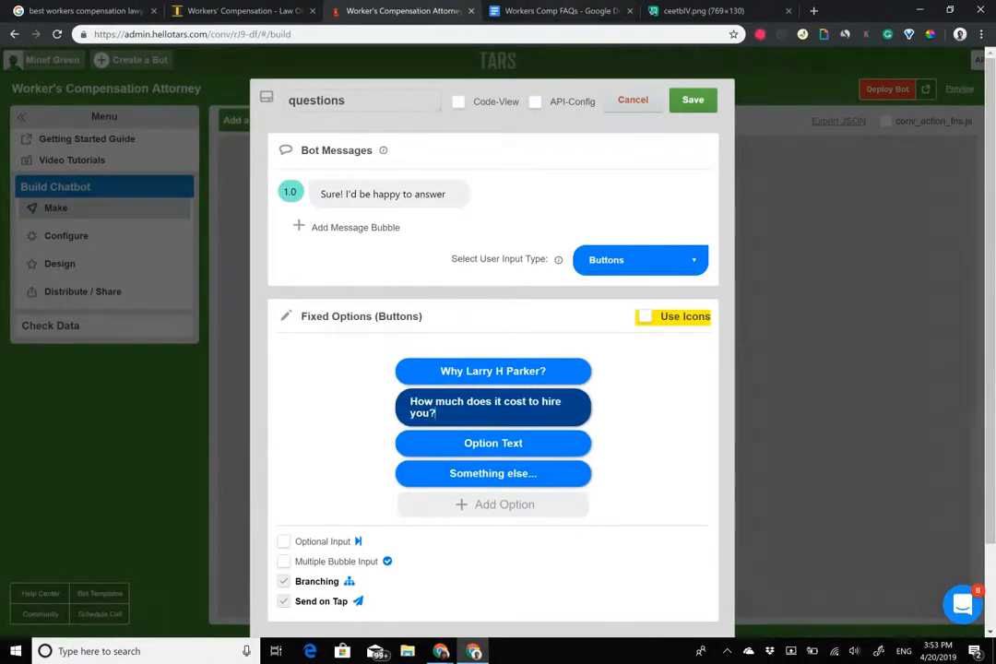
# Copy 'What kinds of benefits will I receive?' from the FAQs into the third option.
pyautogui.click(516, 11)
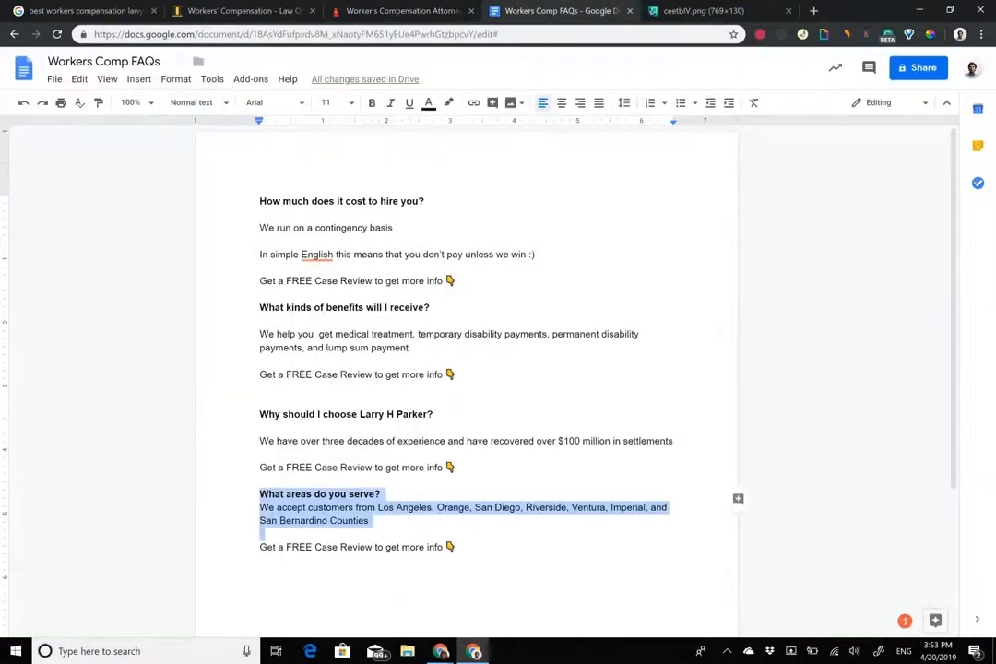
pyautogui.tripleClick(341, 308)
pyautogui.hotkey('ctrl', 'c')
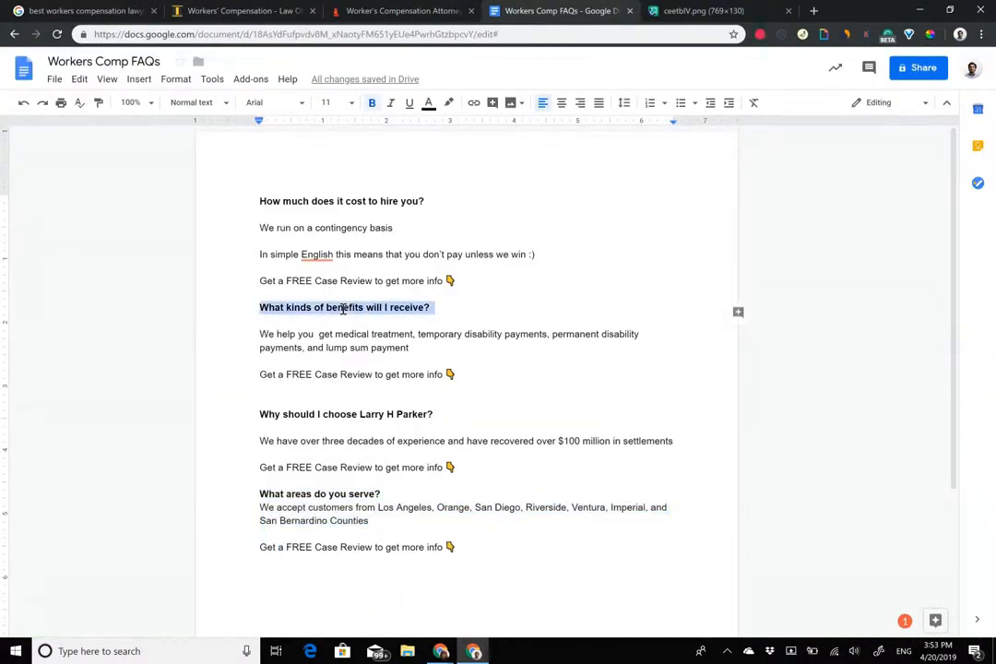
pyautogui.click(421, 8)
pyautogui.click(493, 444)
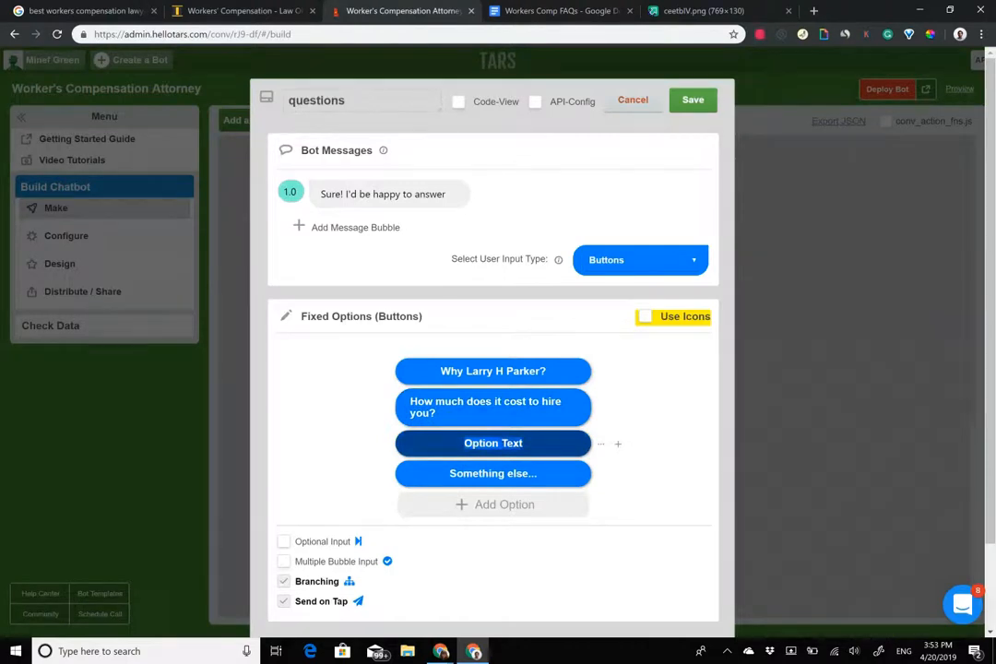
pyautogui.hotkey('ctrl', 'v')
# Add a fifth option 'What areas do you serve?' above Something else... and close the editor.
pyautogui.press('Return')
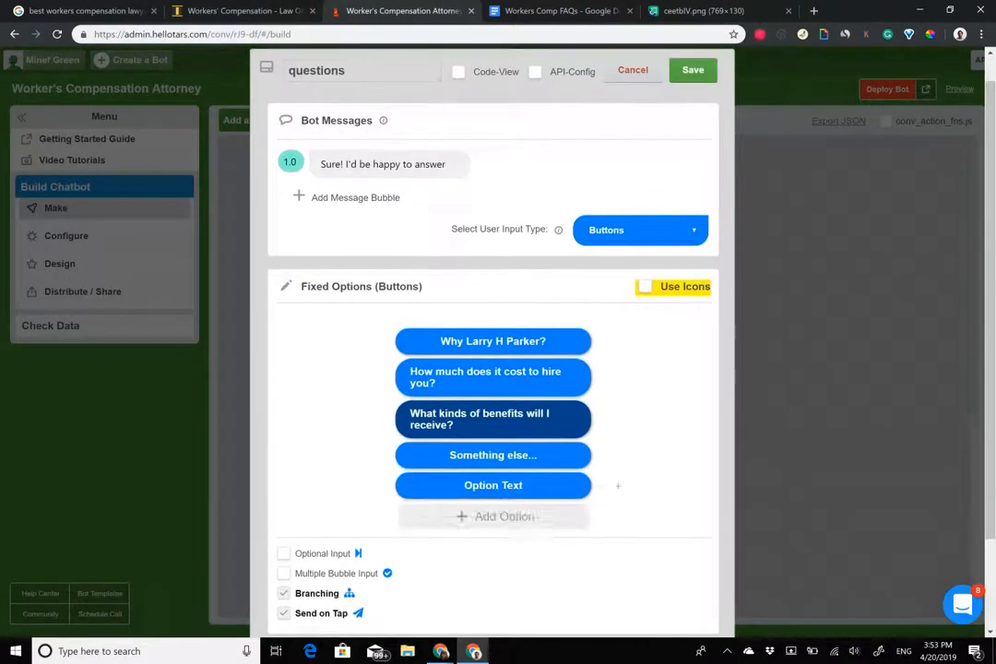
pyautogui.moveTo(618, 486); pyautogui.dragTo(618, 461)
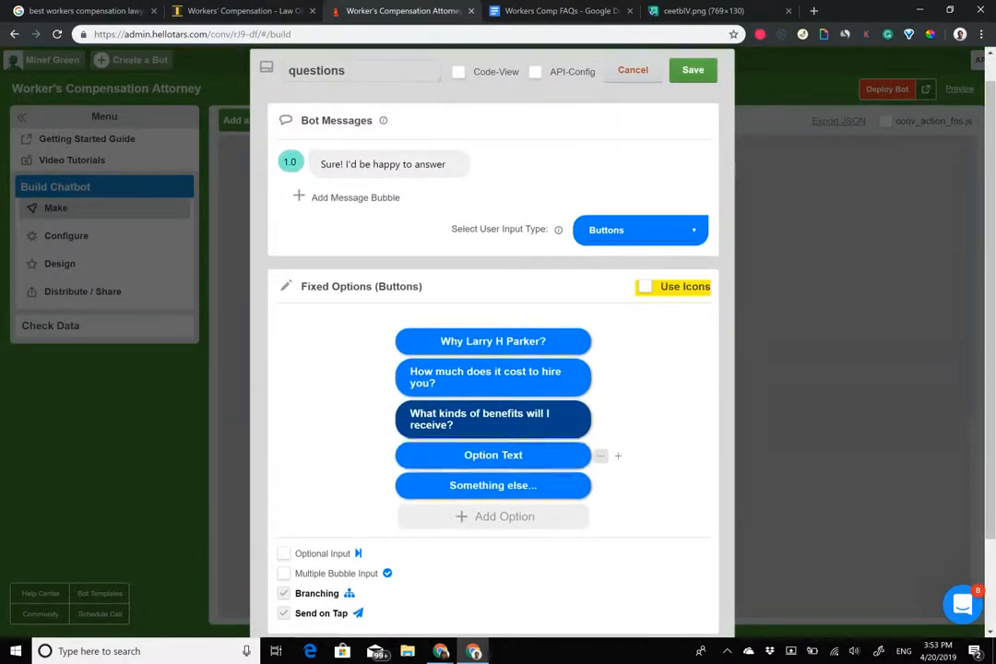
pyautogui.tripleClick(511, 455)
pyautogui.write('What areas do ')
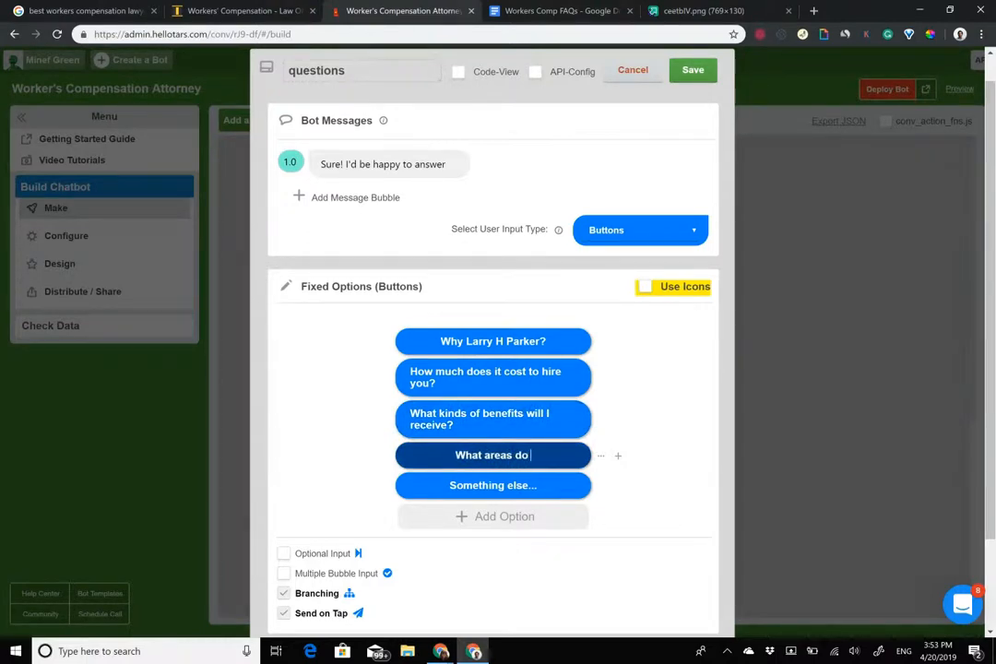
pyautogui.write('you serve?')
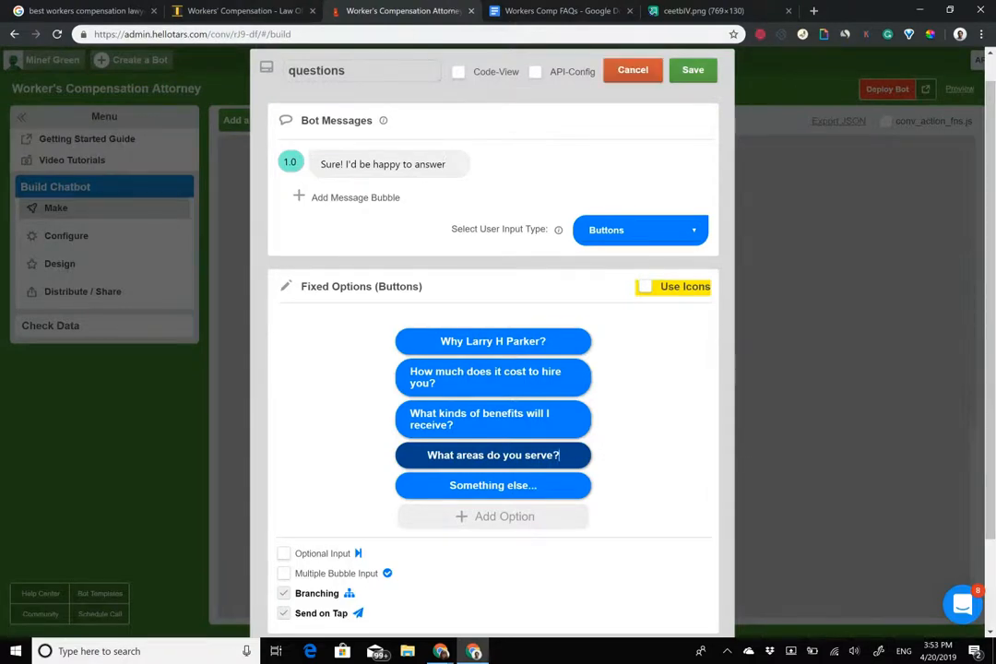
pyautogui.click(692, 70)
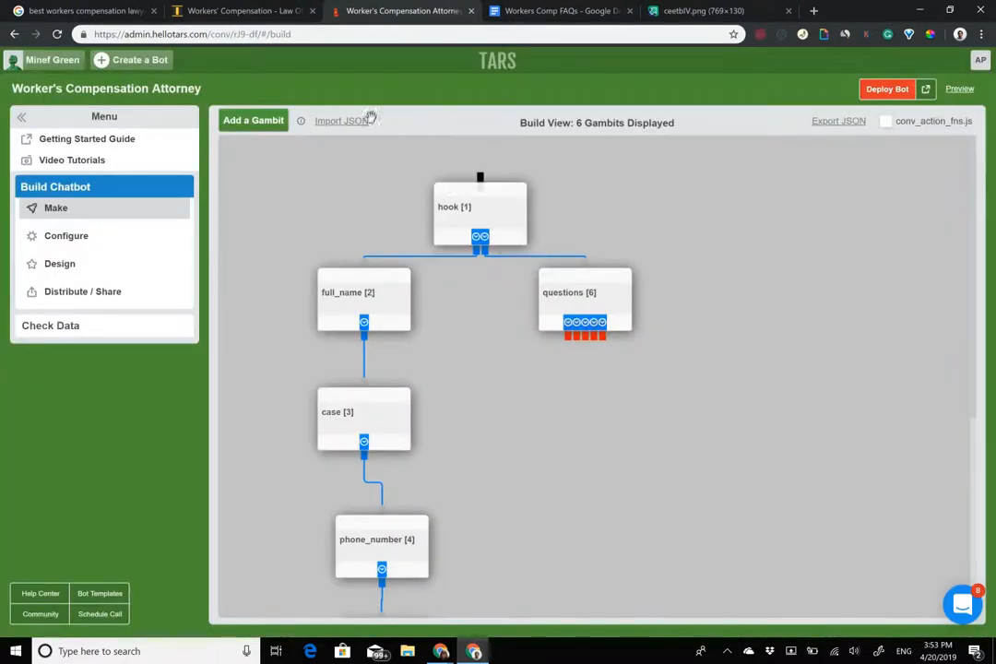
# Add gambit gid_7 from a questions option and begin renaming it with 'wh'.
pyautogui.click(253, 121)
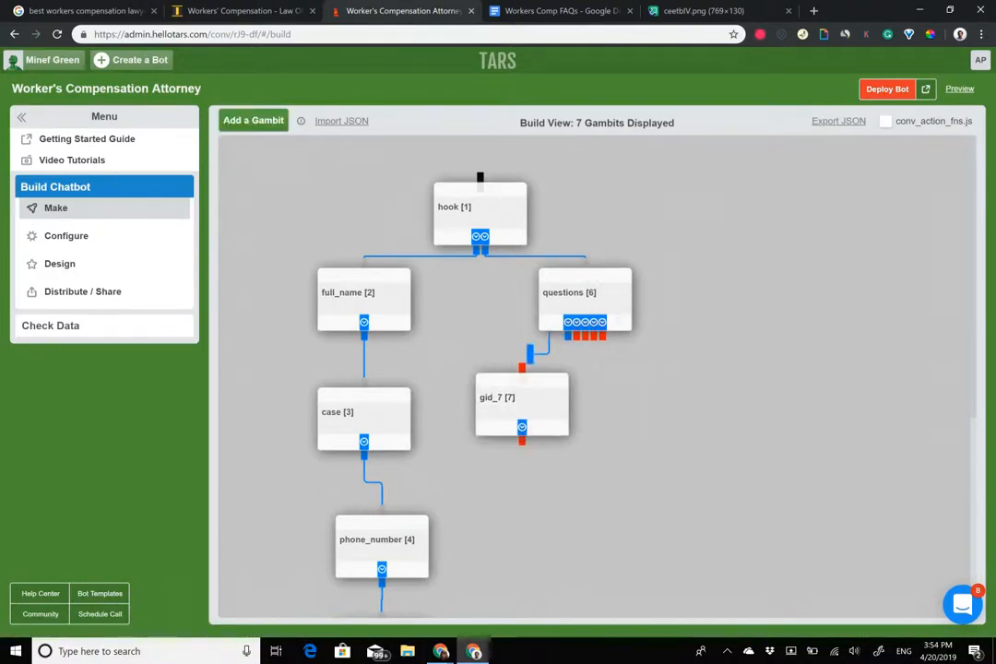
pyautogui.click(498, 396)
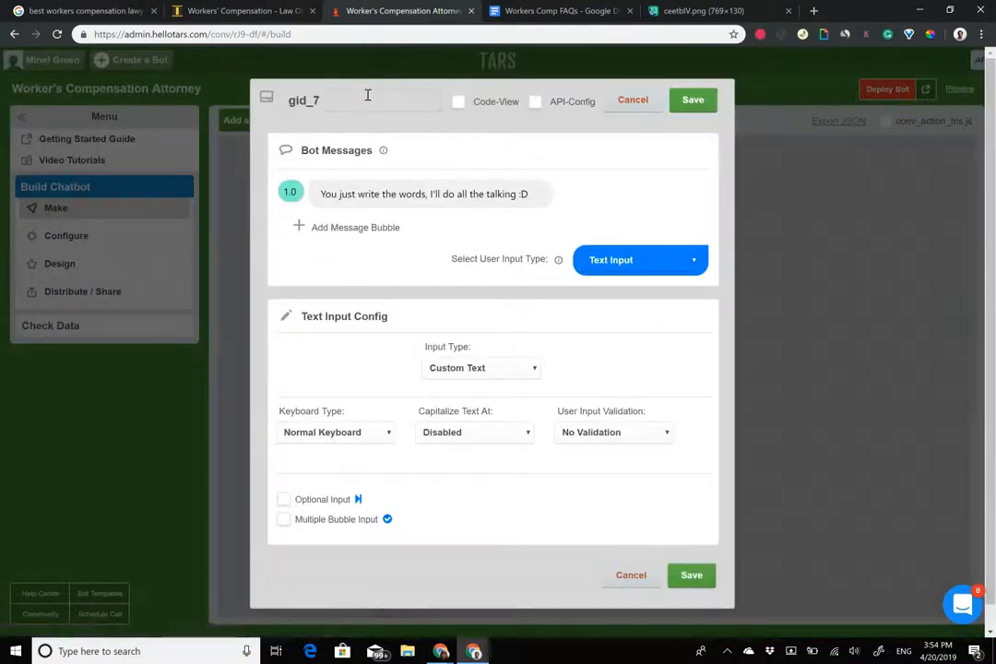
pyautogui.click(305, 100)
pyautogui.write('why_parker')
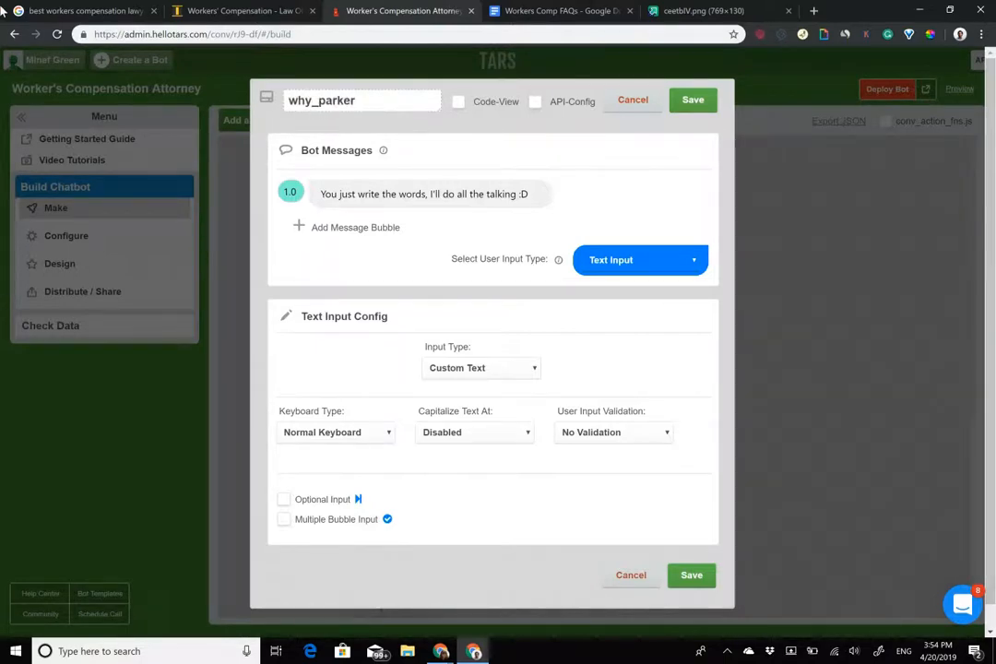
pyautogui.click(111, 11)
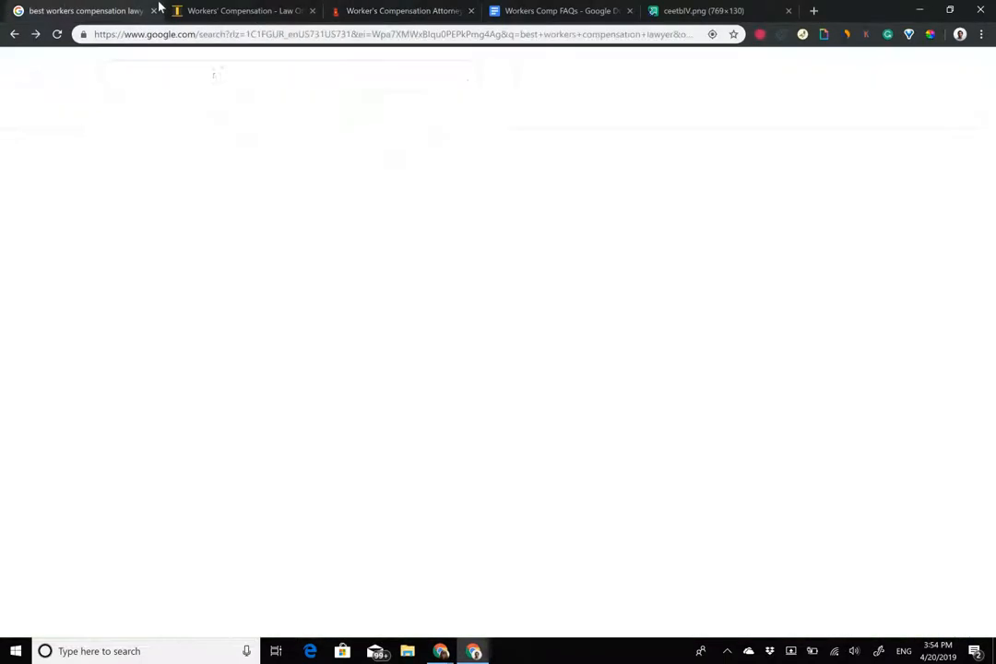
# Open the firm's About page in a new tab from the workers' compensation page.
pyautogui.click(238, 10)
pyautogui.scroll(1, 443, 316)
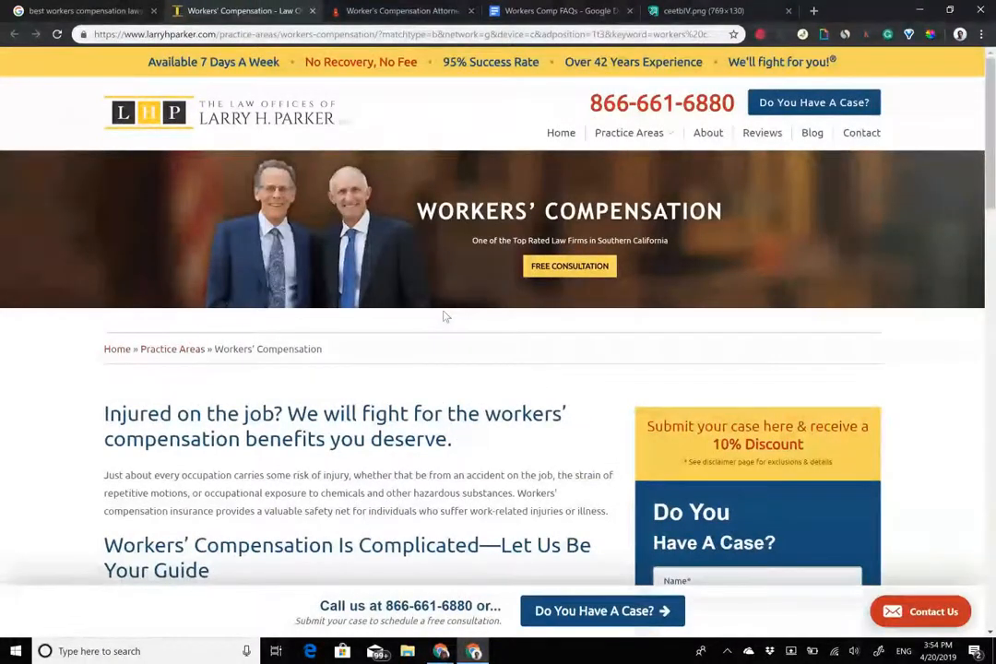
pyautogui.scroll(-3, 443, 316)
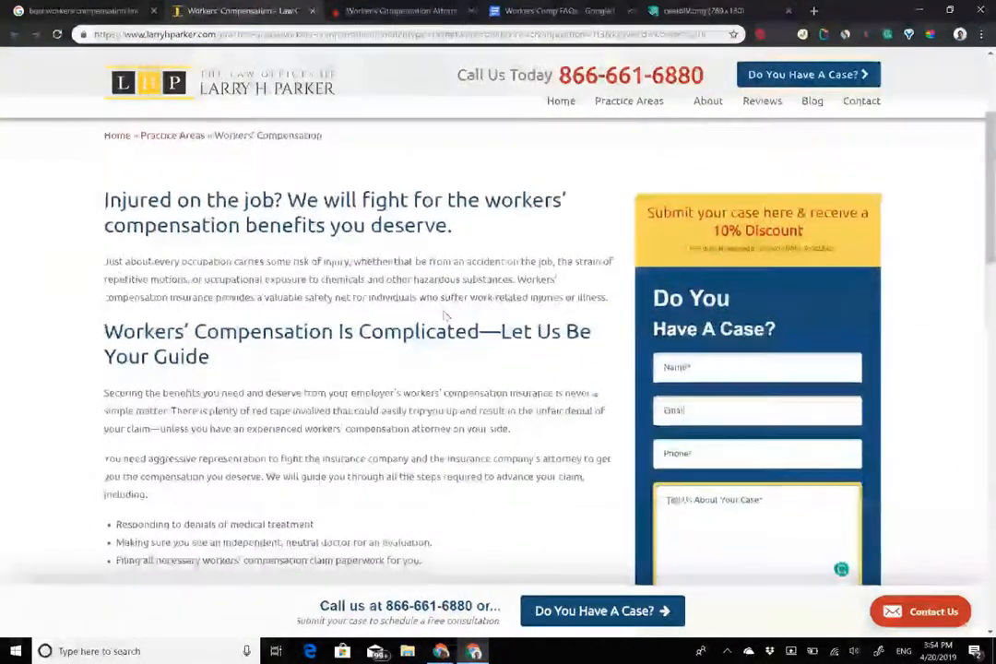
pyautogui.scroll(3, 444, 315)
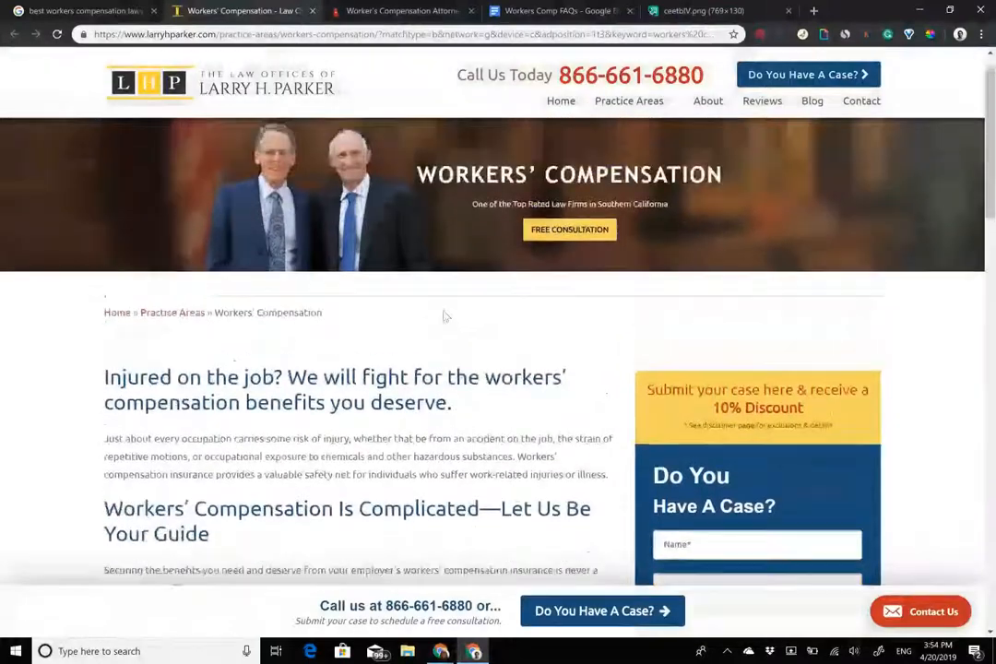
pyautogui.scroll(-8, 444, 316)
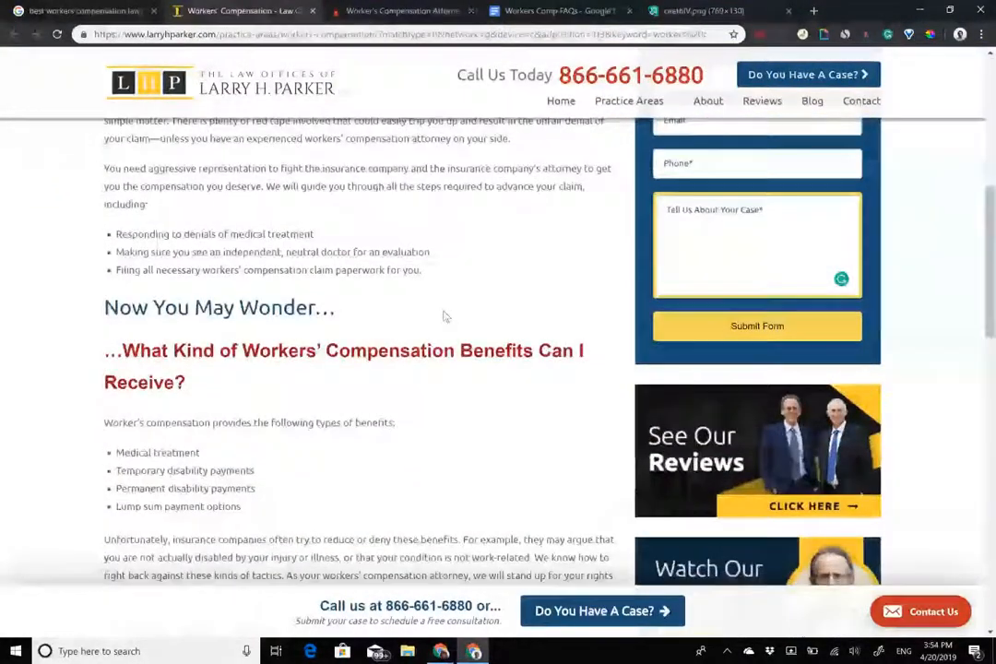
pyautogui.scroll(-2, 444, 315)
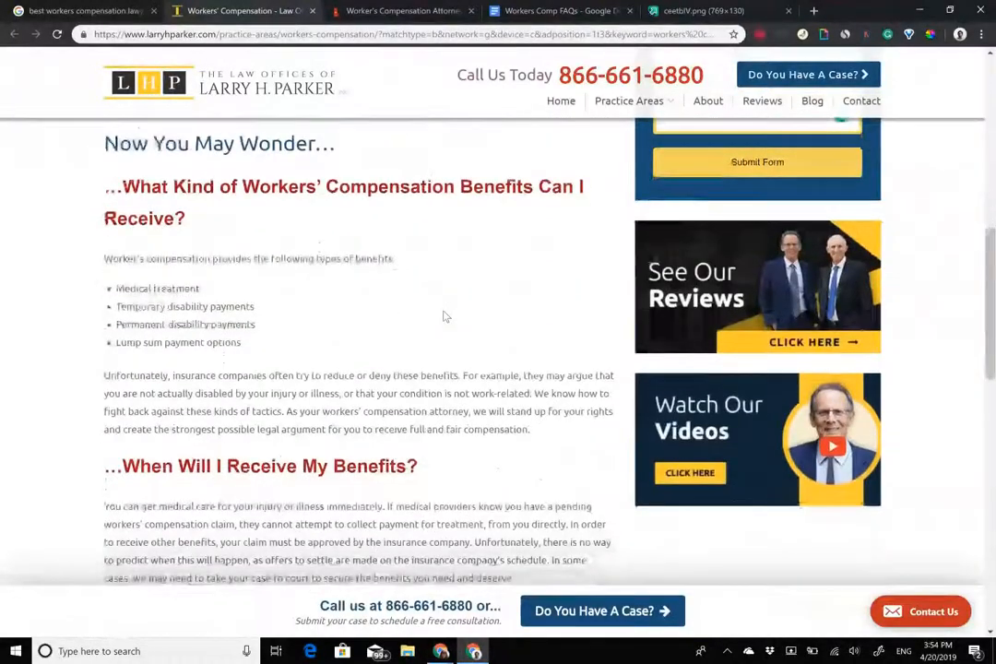
pyautogui.scroll(-5, 443, 316)
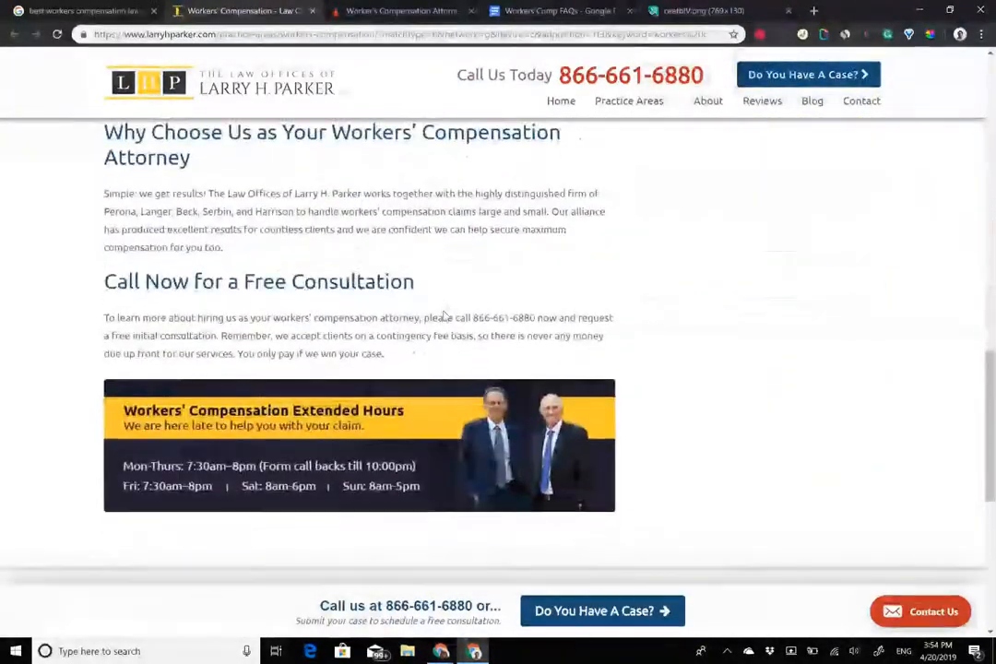
pyautogui.scroll(-3, 443, 313)
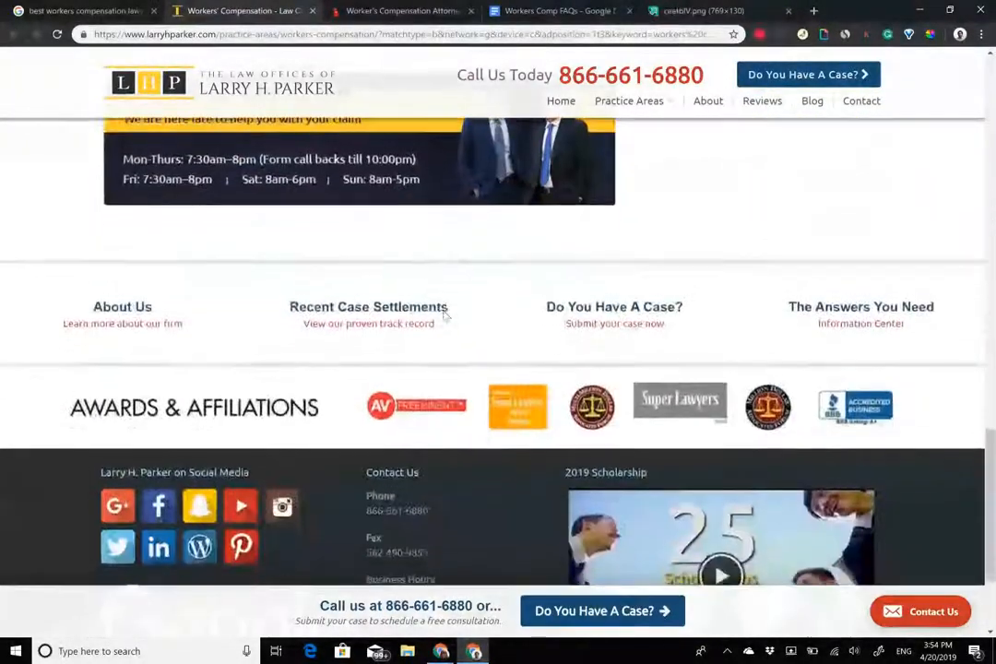
pyautogui.scroll(-1, 444, 316)
pyautogui.scroll(4, 444, 316)
pyautogui.scroll(10, 444, 316)
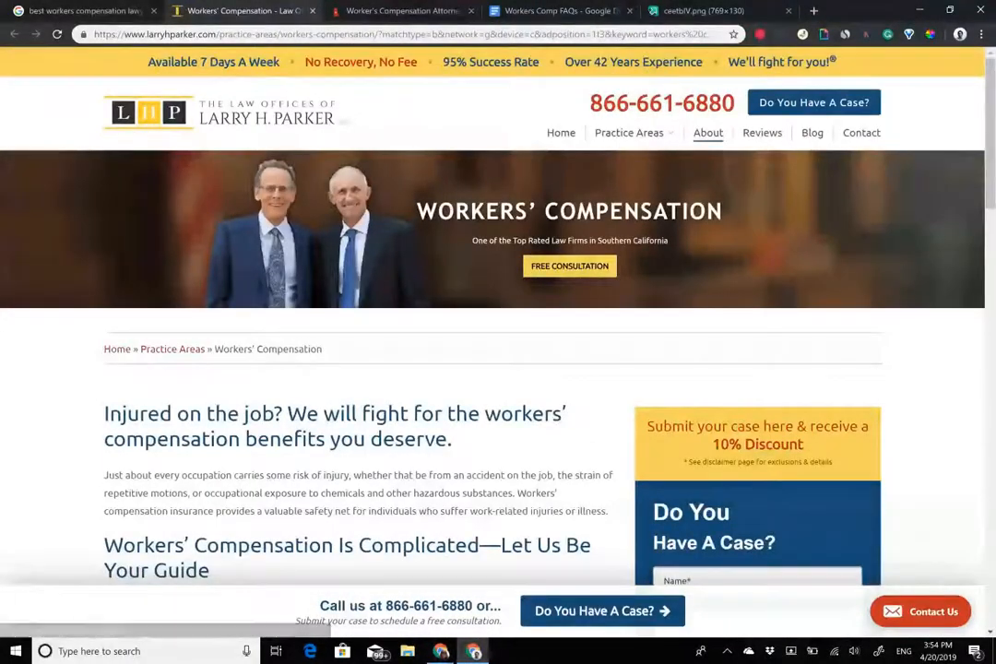
pyautogui.middleClick(708, 132)
pyautogui.click(377, 6)
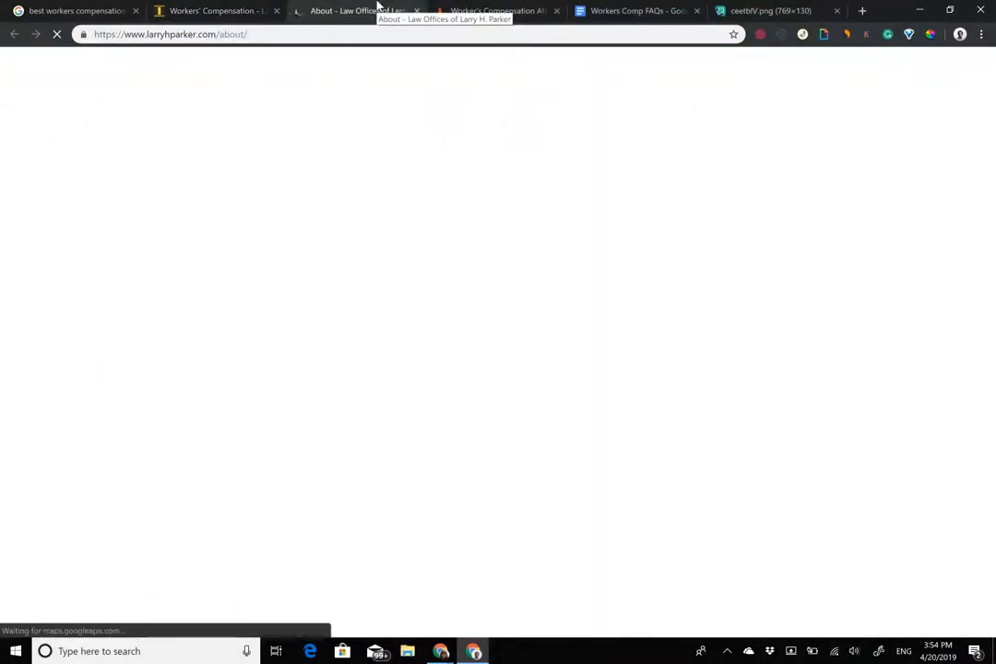
# Copy the About page sentence about helping 100,000 clients recover over $2 billion.
pyautogui.scroll(-3, 479, 288)
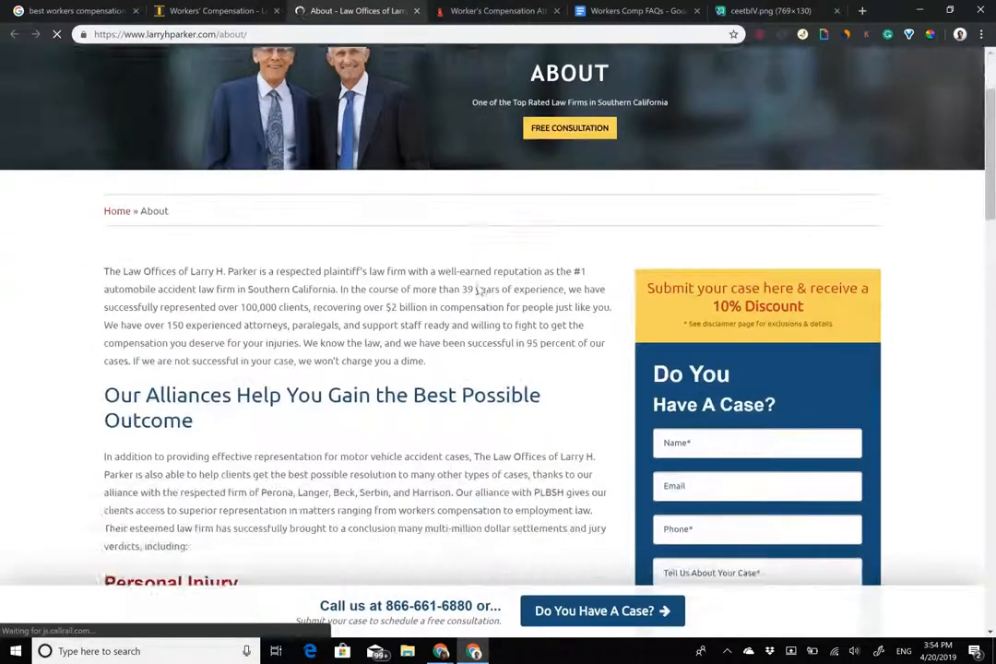
pyautogui.moveTo(200, 369); pyautogui.dragTo(193, 395)
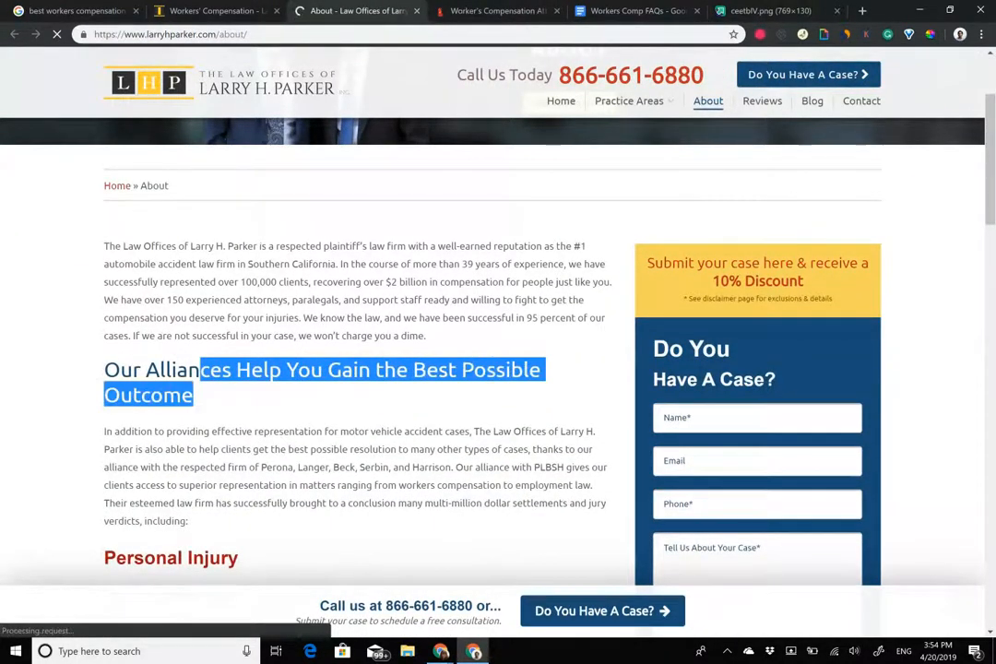
pyautogui.scroll(-1, 420, 323)
pyautogui.scroll(-1, 369, 351)
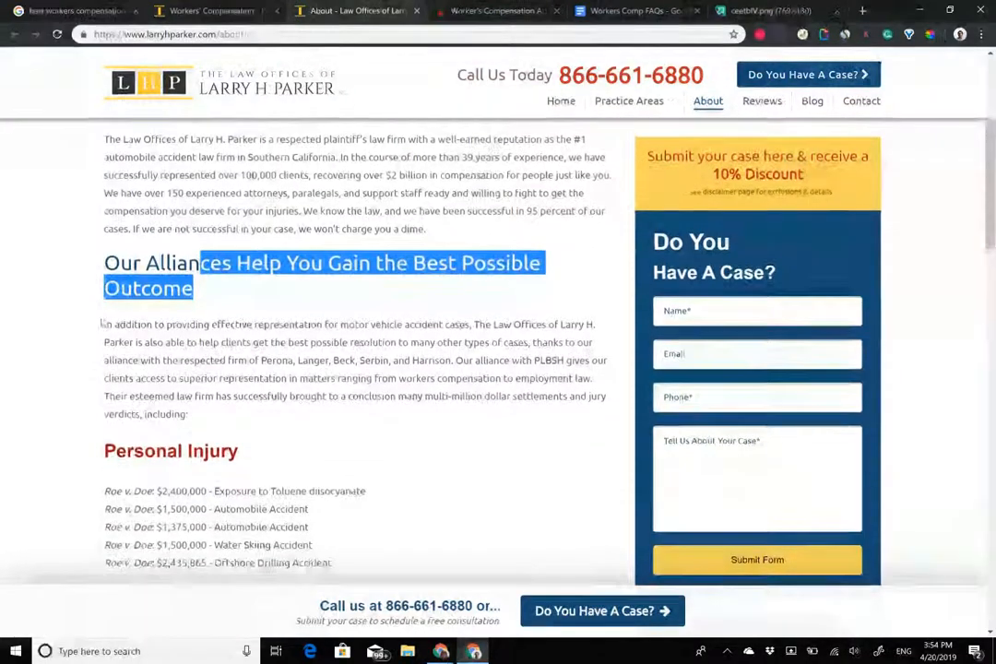
pyautogui.click(96, 328)
pyautogui.moveTo(96, 329); pyautogui.dragTo(301, 343)
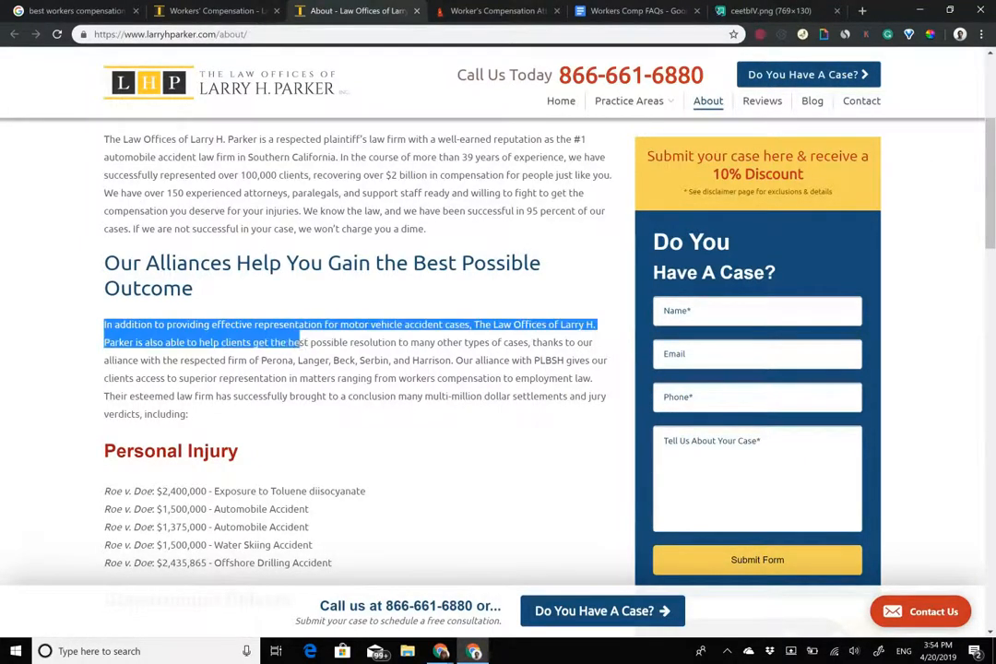
pyautogui.click(301, 343)
pyautogui.scroll(1, 251, 265)
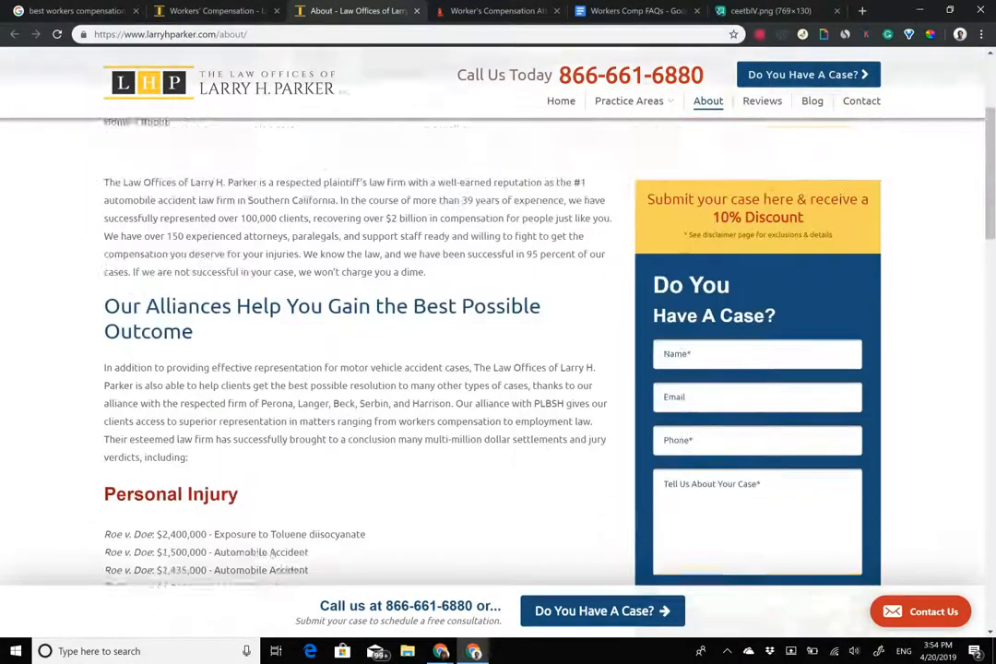
pyautogui.moveTo(247, 252); pyautogui.dragTo(591, 251)
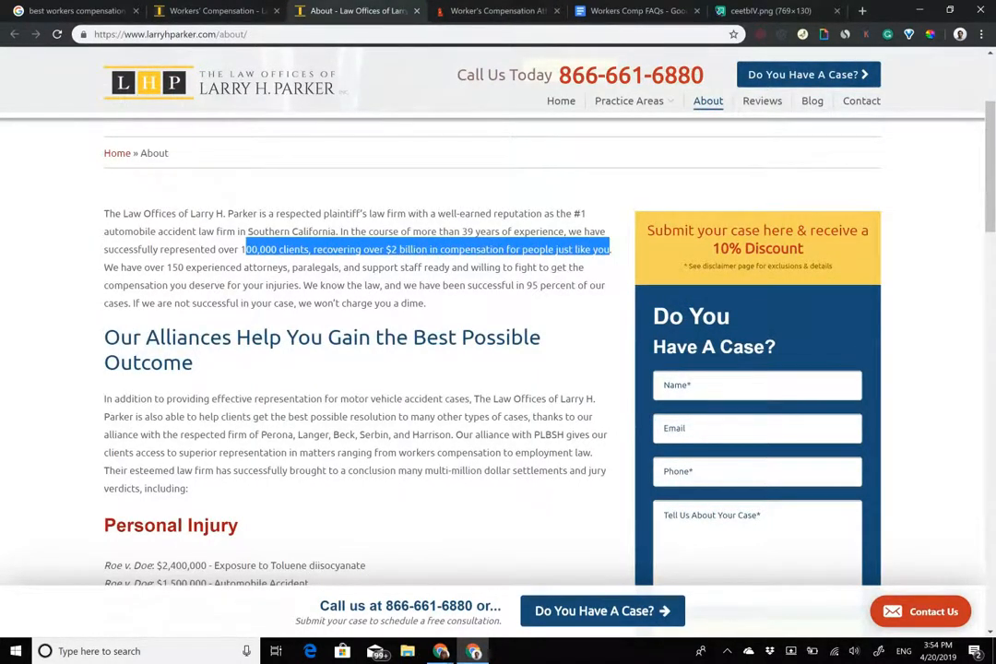
pyautogui.click(480, 10)
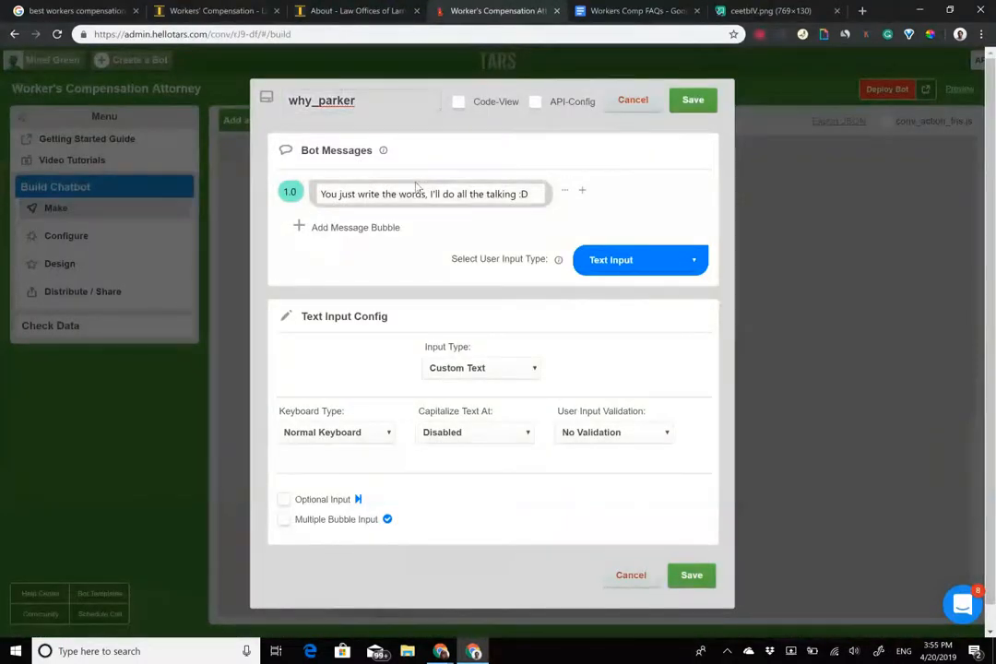
# Replace the why_parker message with the pasted statistic, prefixed by 'We have helped over'.
pyautogui.click(317, 99)
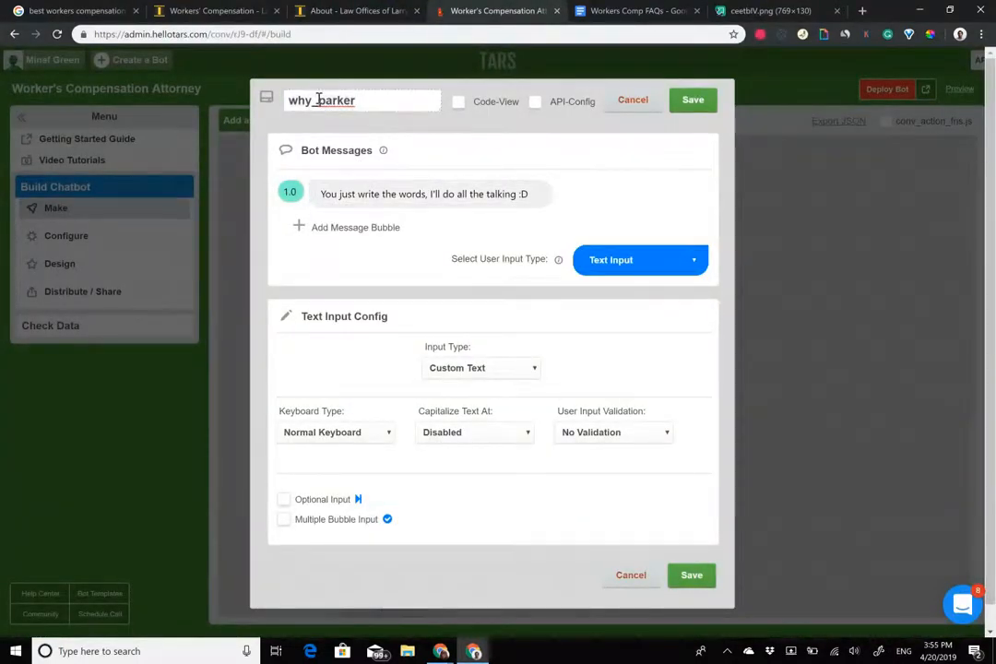
pyautogui.tripleClick(421, 195)
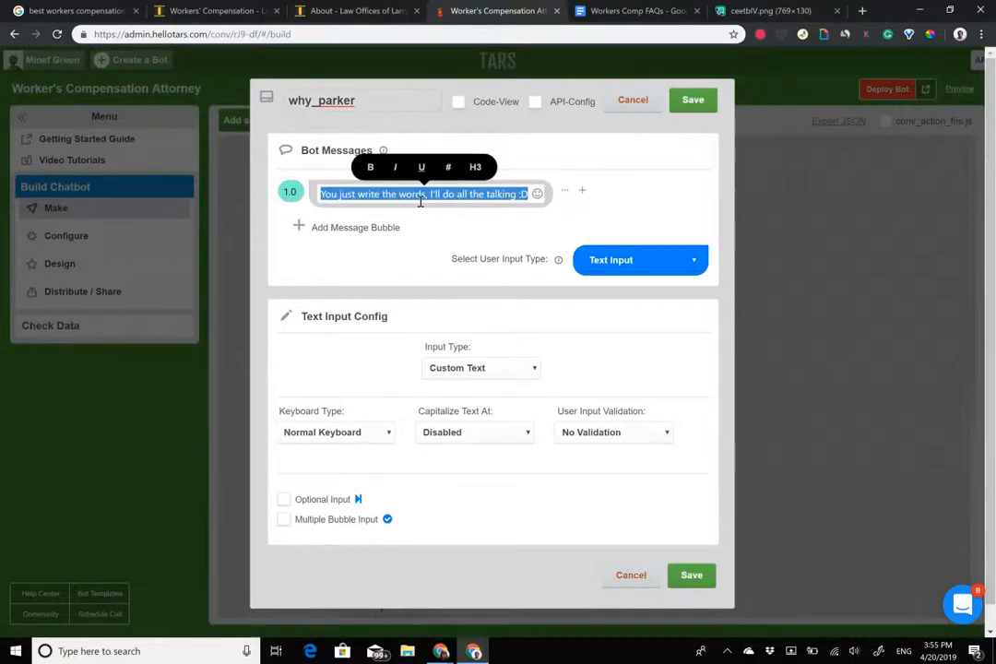
pyautogui.write('0,000 clients, recovering over $2 billion in compensation for people just like you')
pyautogui.click(309, 10)
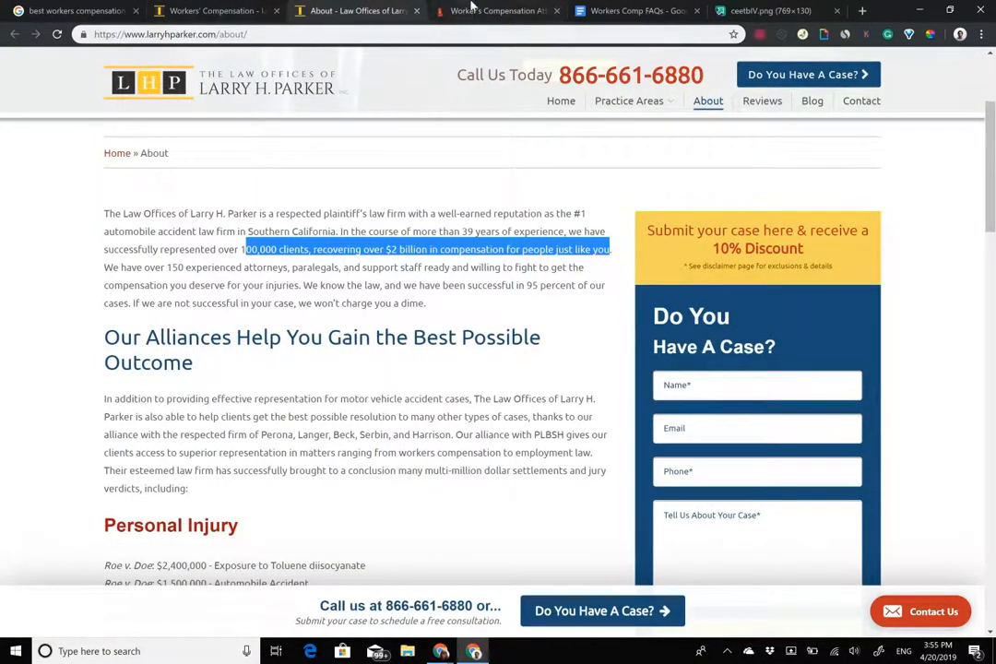
pyautogui.click(498, 10)
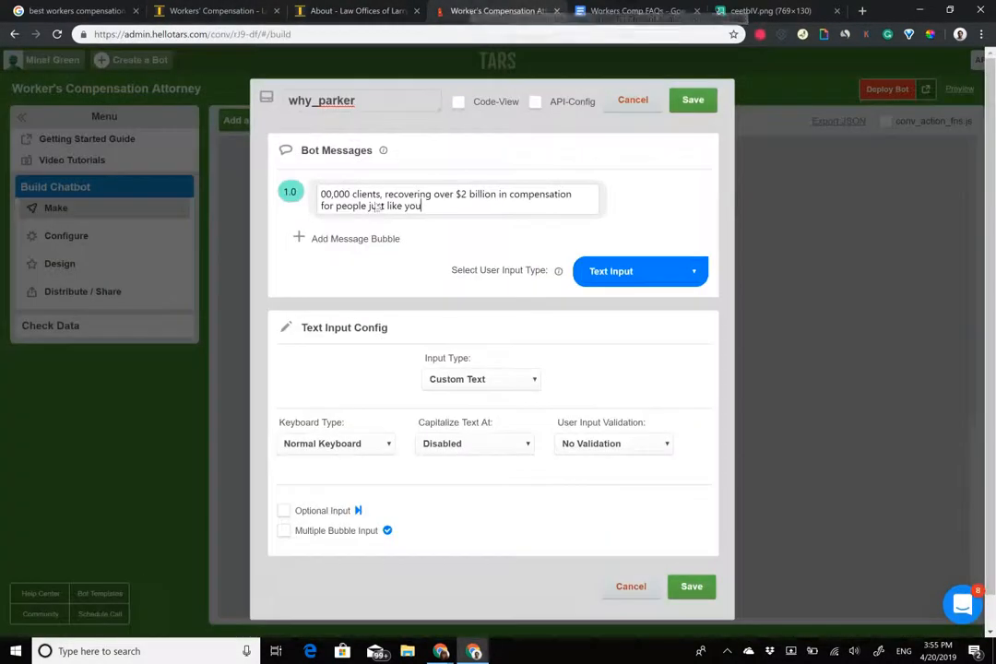
pyautogui.rightClick(322, 196)
pyautogui.click(322, 196)
pyautogui.write('We have helped over')
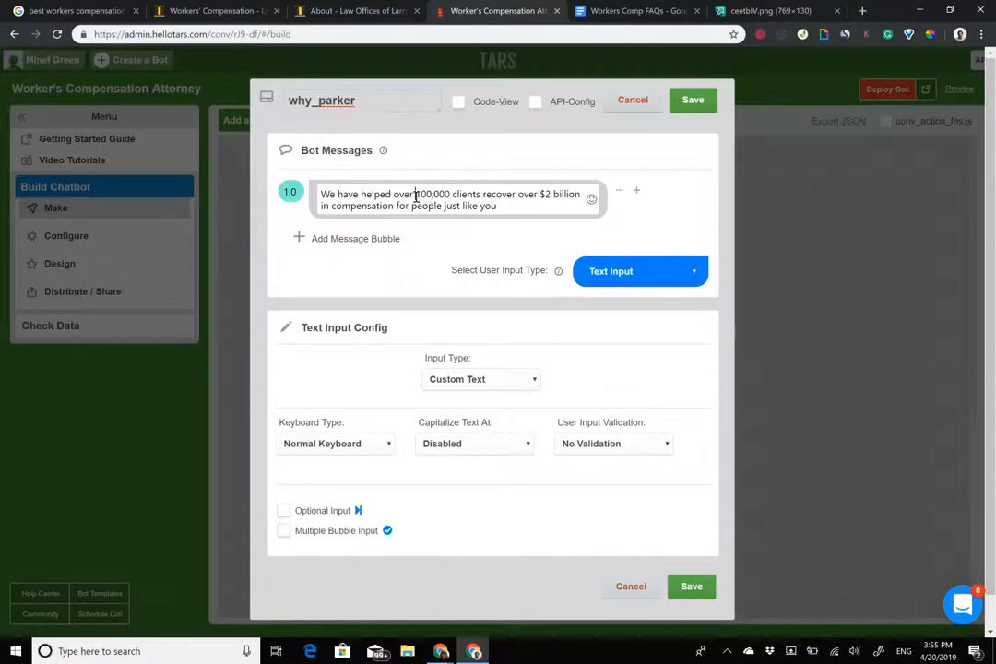
# Bold '100,000 clients' and '$2 billion', trim the trailing phrase, and add a second message.
pyautogui.moveTo(415, 196); pyautogui.dragTo(480, 190)
pyautogui.click(396, 167)
pyautogui.moveTo(546, 193); pyautogui.dragTo(351, 227)
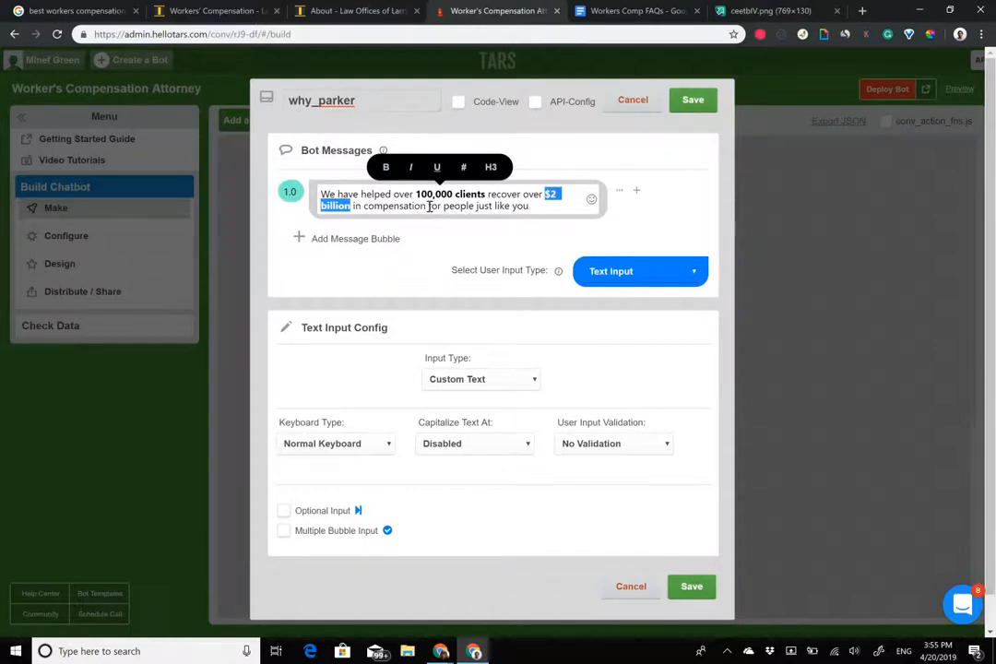
pyautogui.hotkey('ctrl', 'b')
pyautogui.moveTo(429, 207); pyautogui.dragTo(528, 207)
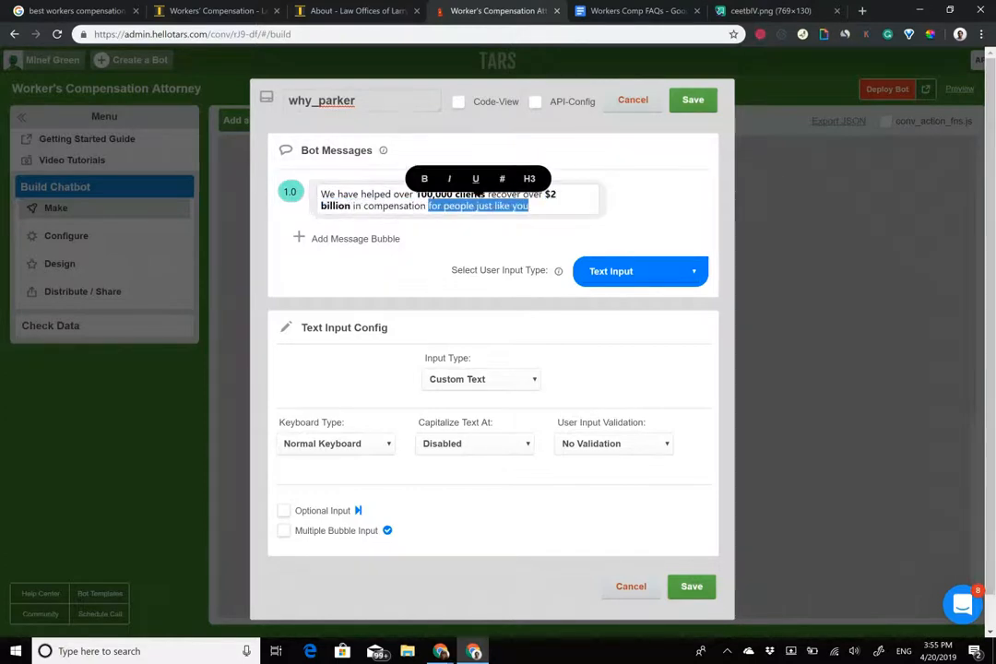
pyautogui.press('BackSpace')
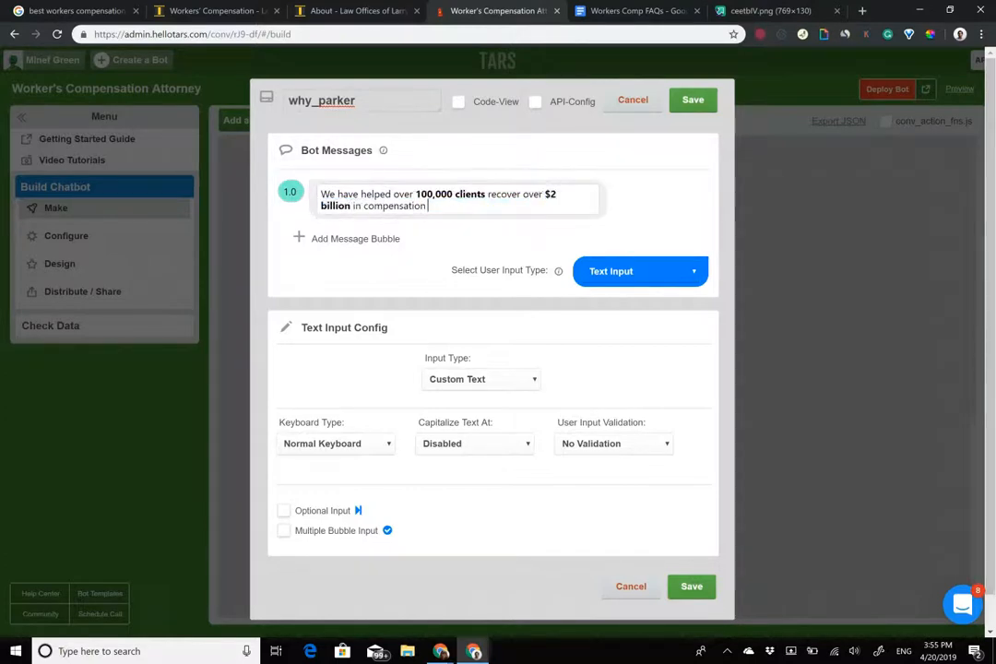
pyautogui.click(487, 195)
pyautogui.write('just like you')
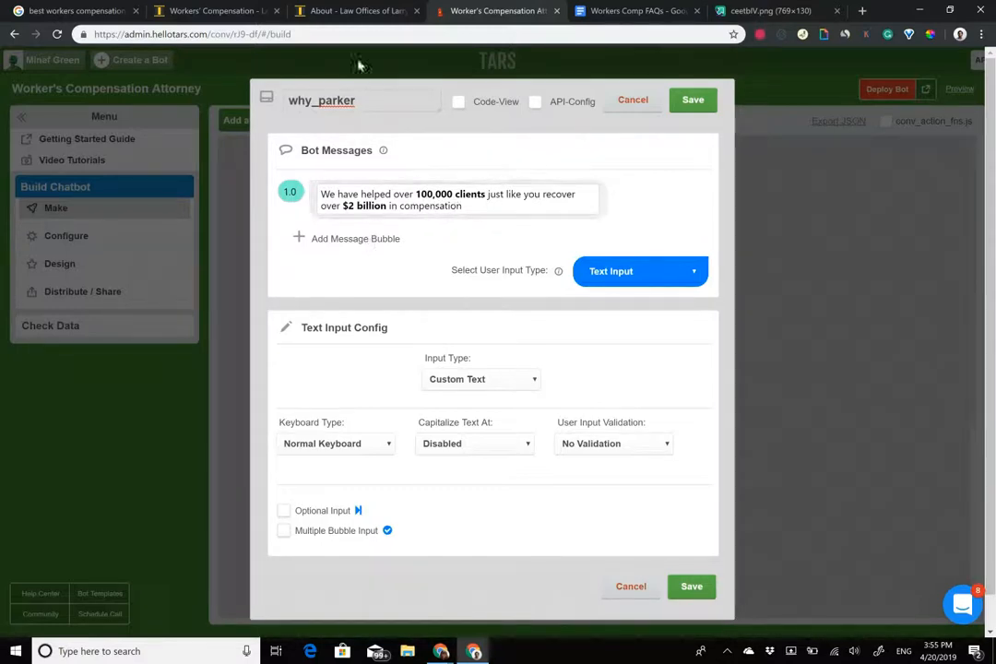
pyautogui.click(367, 239)
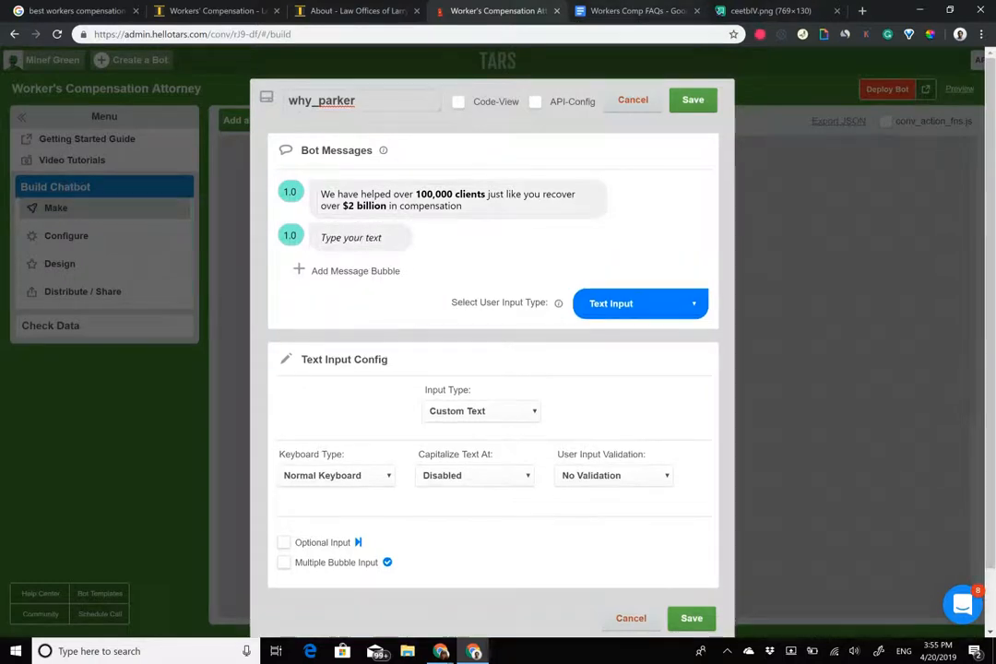
# Fill the second message with the free case review line from the FAQs document.
pyautogui.click(636, 11)
pyautogui.tripleClick(390, 280)
pyautogui.hotkey('ctrl', 'c')
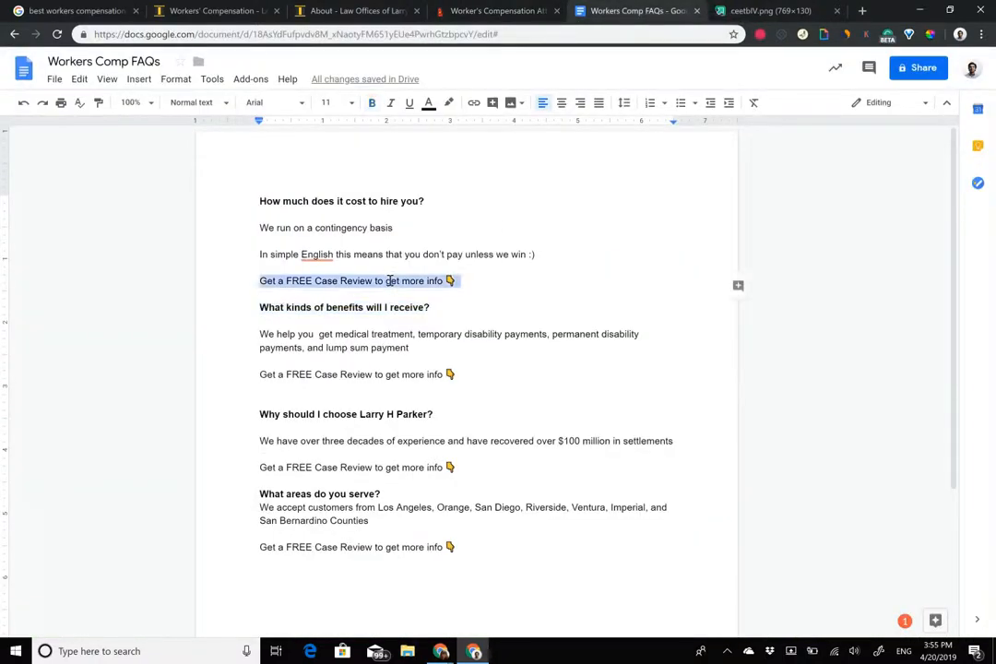
pyautogui.click(489, 11)
pyautogui.click(358, 237)
pyautogui.hotkey('ctrl', 'v')
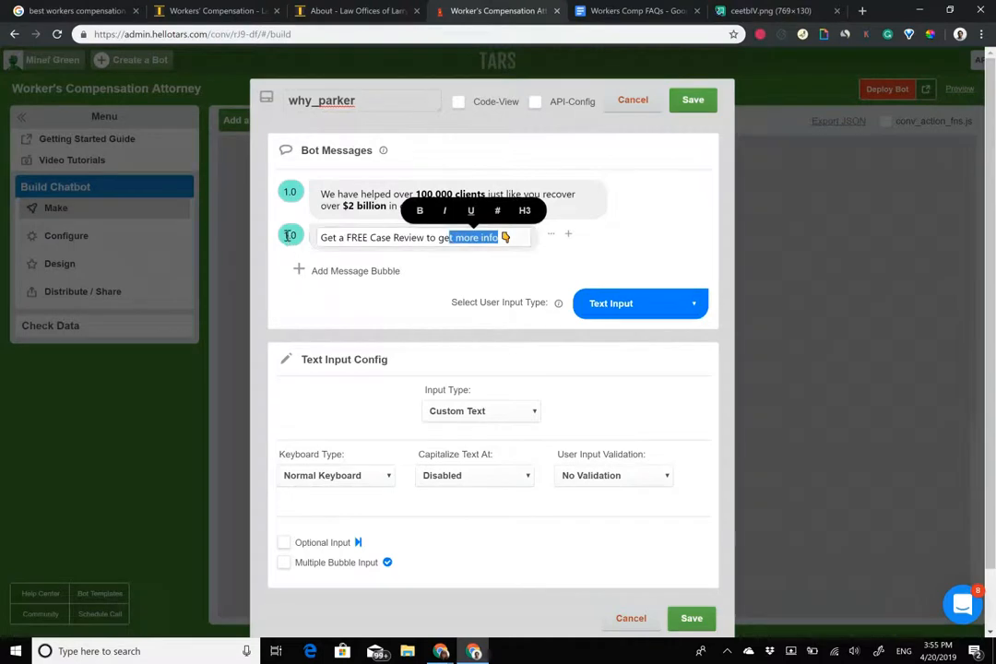
pyautogui.click(247, 237)
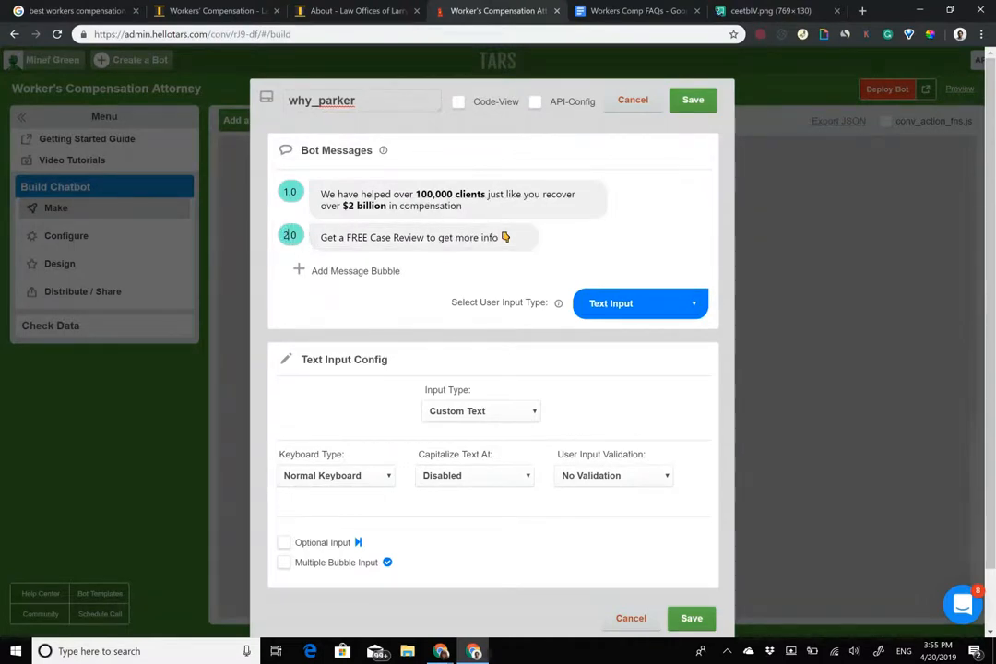
# Make the reply two buttons: 'Get a FREE Case Review' and 'I have another question'.
pyautogui.click(641, 303)
pyautogui.click(613, 396)
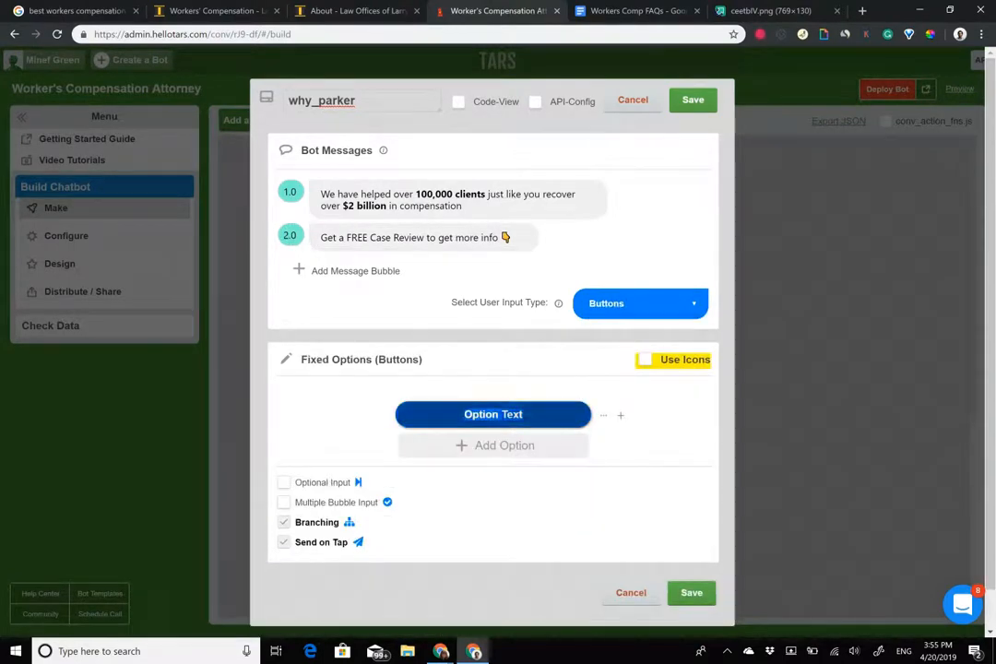
pyautogui.write('Get a FREE ')
pyautogui.write('Conault')
pyautogui.press('BackSpace')
pyautogui.press('BackSpace')
pyautogui.press('BackSpace')
pyautogui.press('BackSpace')
pyautogui.press('BackSpace')
pyautogui.press('BackSpace')
pyautogui.write('ase Review')
pyautogui.press('Return')
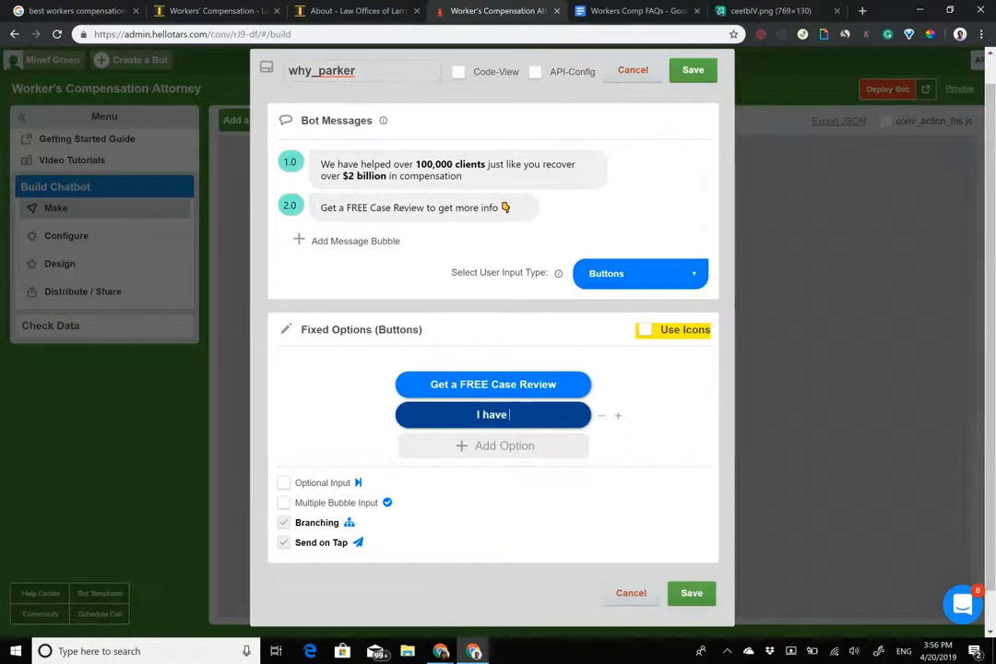
pyautogui.write('I have another Question')
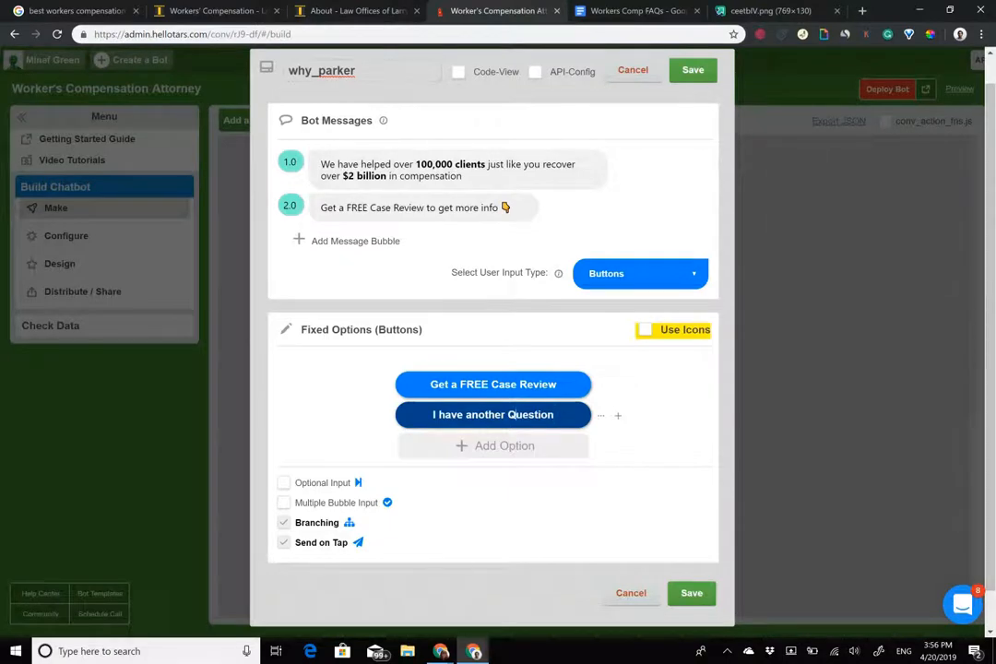
pyautogui.click(512, 415)
pyautogui.press('BackSpace')
pyautogui.write('question')
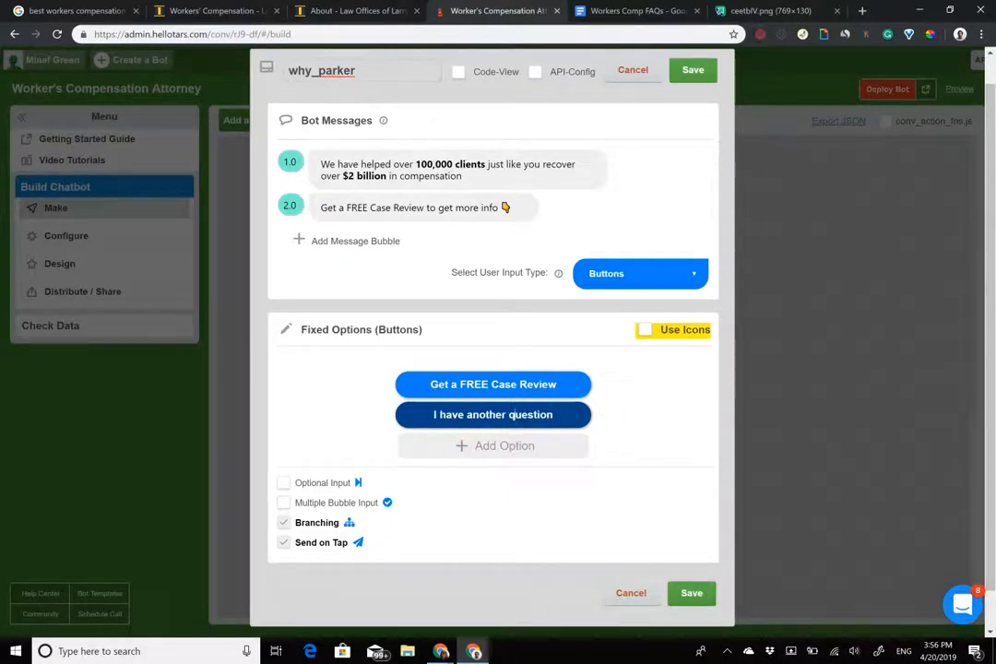
# Give both reply buttons icons and save the why_parker gambit.
pyautogui.click(414, 387)
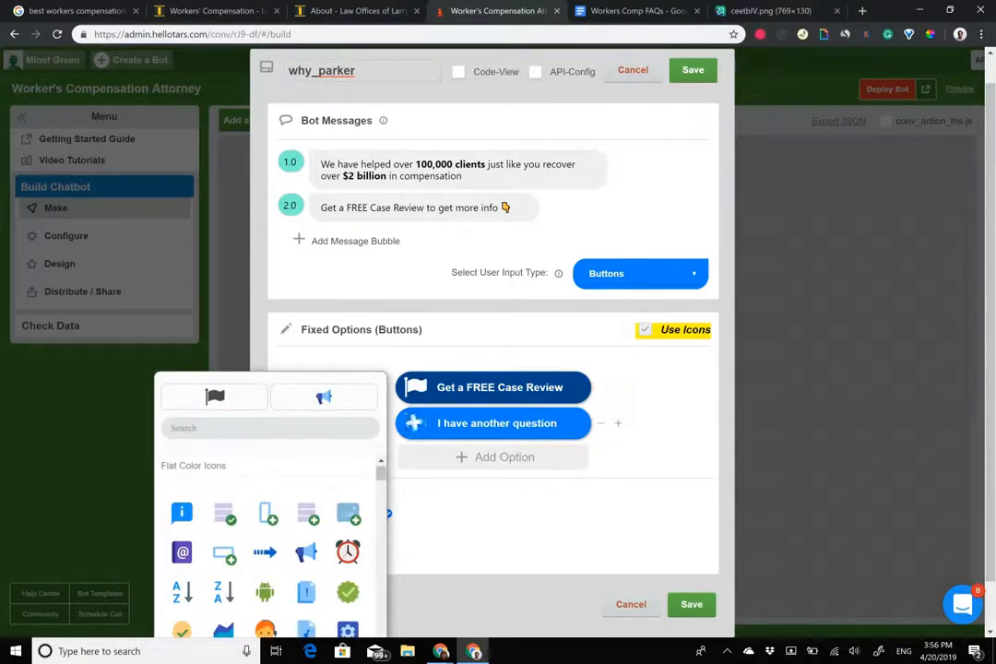
pyautogui.click(414, 423)
pyautogui.click(414, 387)
pyautogui.scroll(-8, 269, 544)
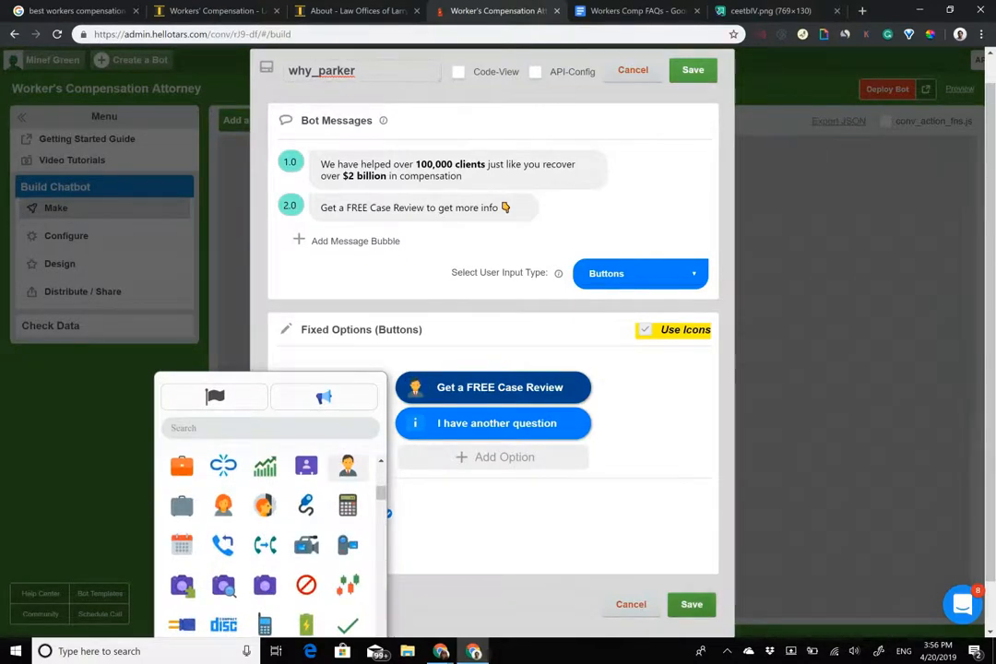
pyautogui.click(691, 605)
pyautogui.click(485, 380)
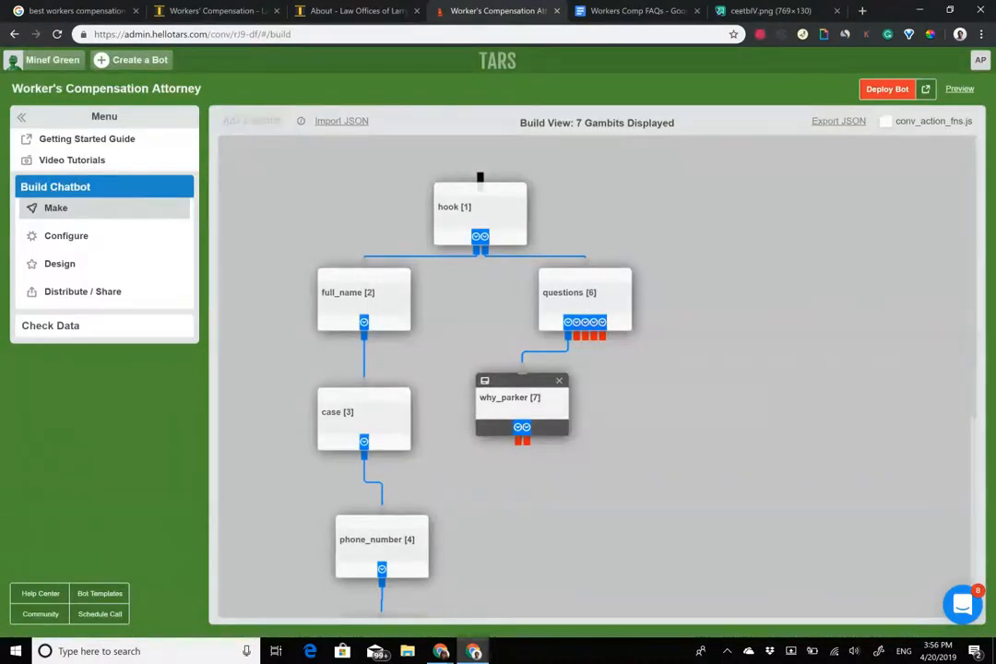
# Lay out three why_parker copies in a row, each linked from its own questions output.
pyautogui.moveTo(383, 383); pyautogui.dragTo(630, 413)
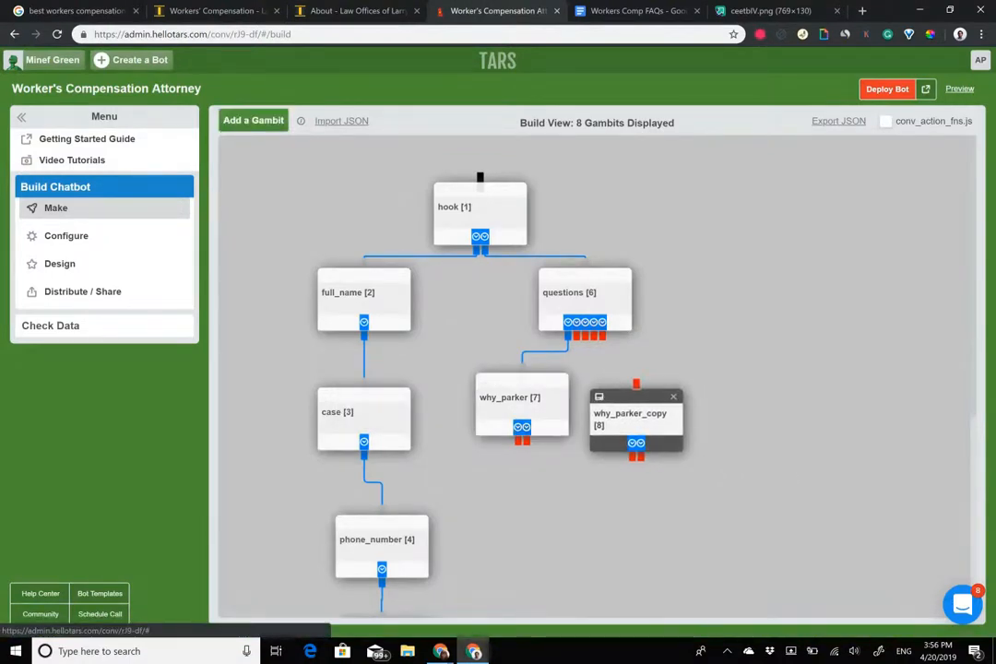
pyautogui.click(486, 379)
pyautogui.moveTo(489, 381); pyautogui.dragTo(800, 387)
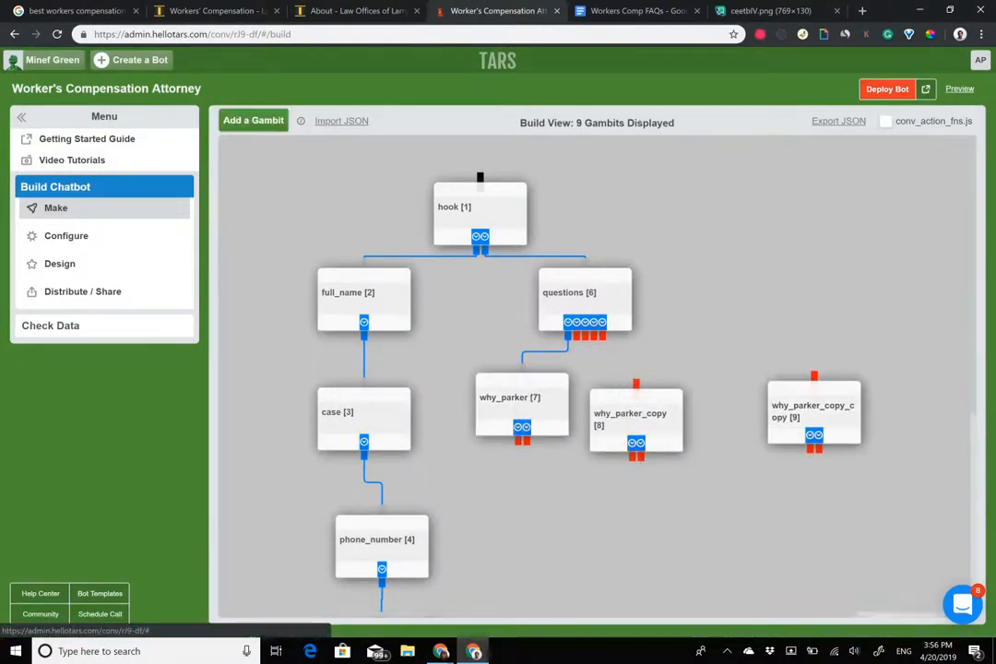
pyautogui.moveTo(576, 335); pyautogui.dragTo(636, 384)
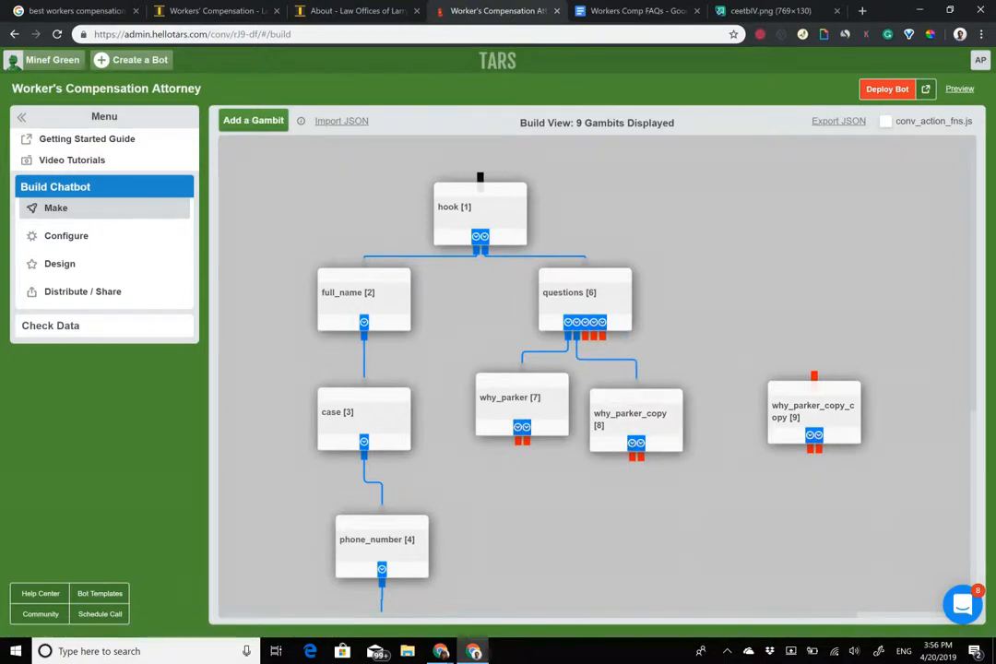
pyautogui.moveTo(591, 335)
pyautogui.mouseDown()
pyautogui.moveTo(807, 356)
pyautogui.moveTo(813, 376)
pyautogui.moveTo(751, 384)
pyautogui.moveTo(753, 393)
pyautogui.mouseUp()
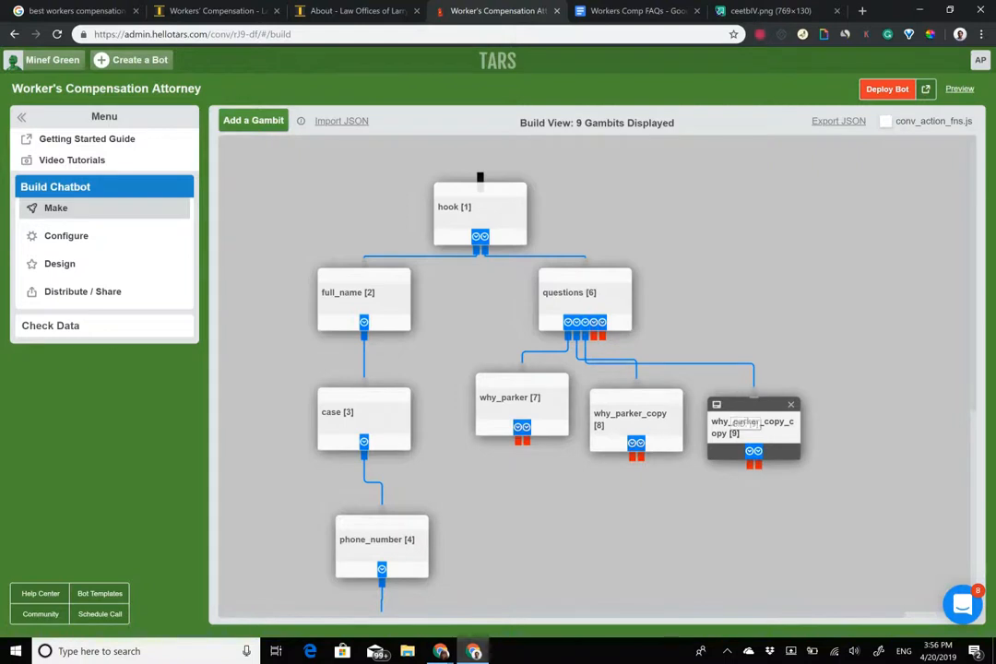
pyautogui.moveTo(583, 392); pyautogui.dragTo(825, 397)
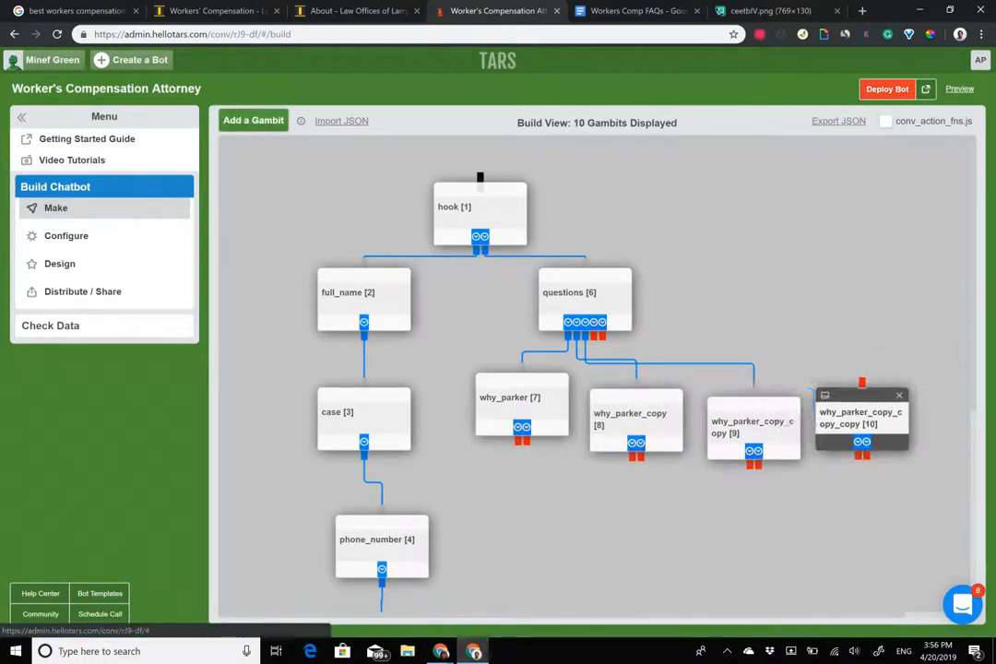
pyautogui.moveTo(594, 336); pyautogui.dragTo(863, 383)
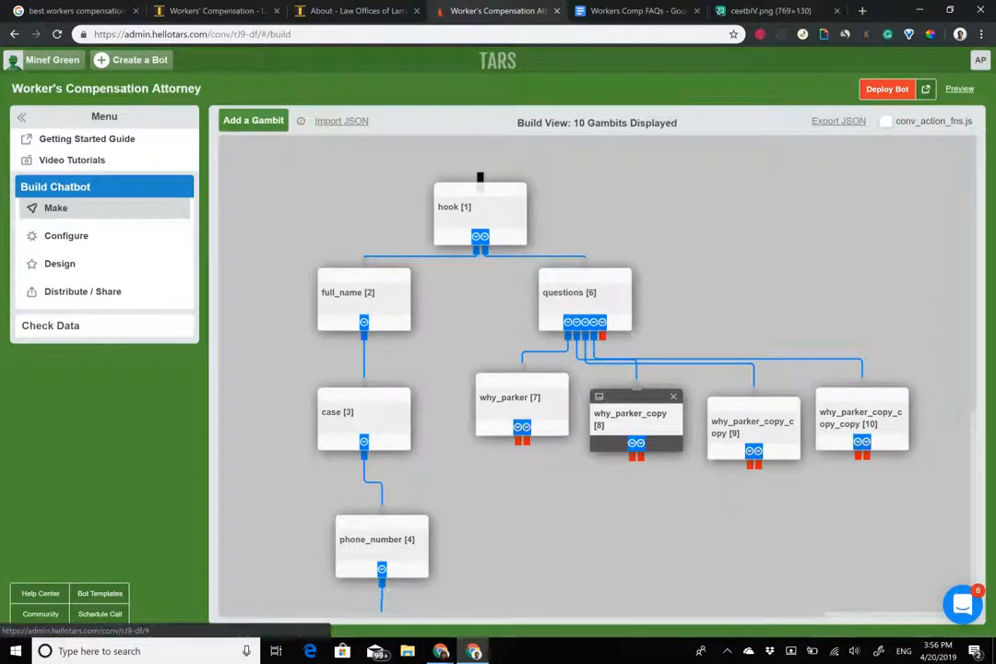
# Open why_parker_copy [8] and start renaming it 'cost'.
pyautogui.click(634, 417)
pyautogui.moveTo(407, 100); pyautogui.dragTo(43, 42)
pyautogui.write('cost')
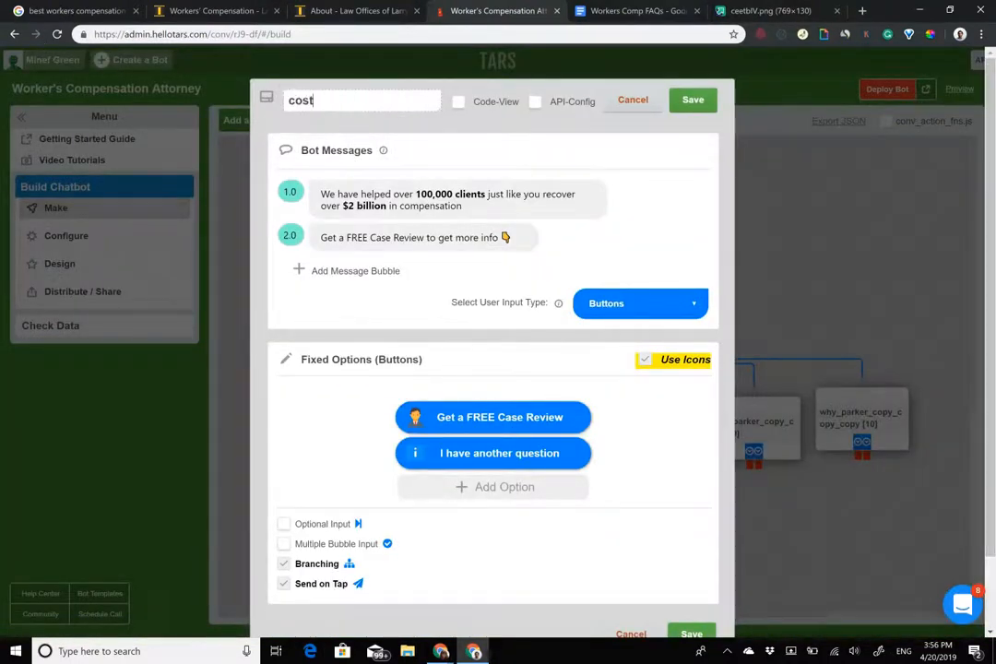
# Copy the FAQ's cost answer and paste it over the gambit's first message.
pyautogui.hotkey('ctrl', 'Tab')
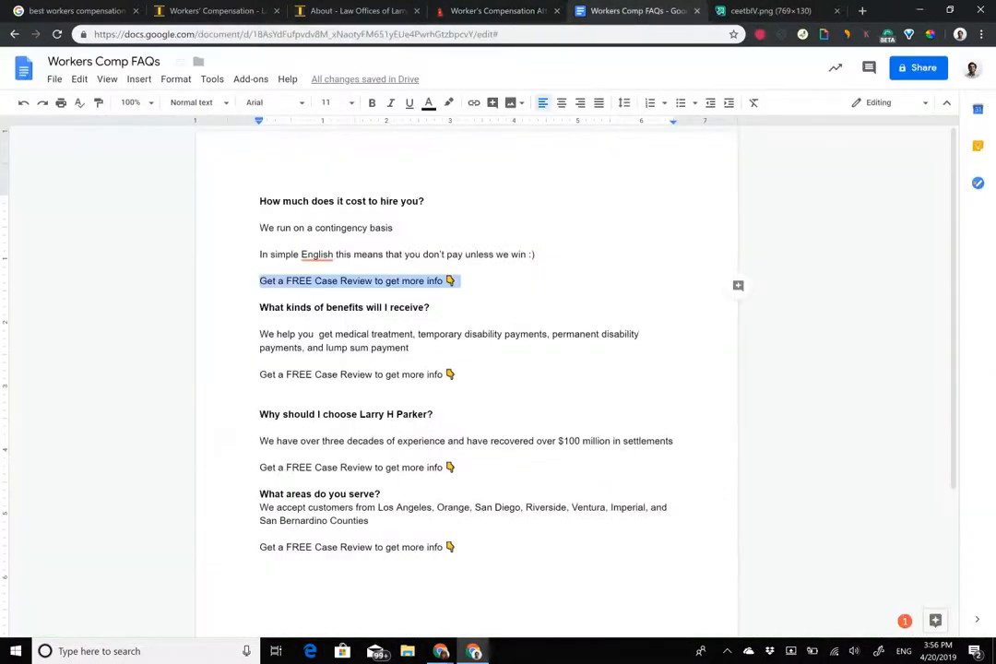
pyautogui.click(285, 242)
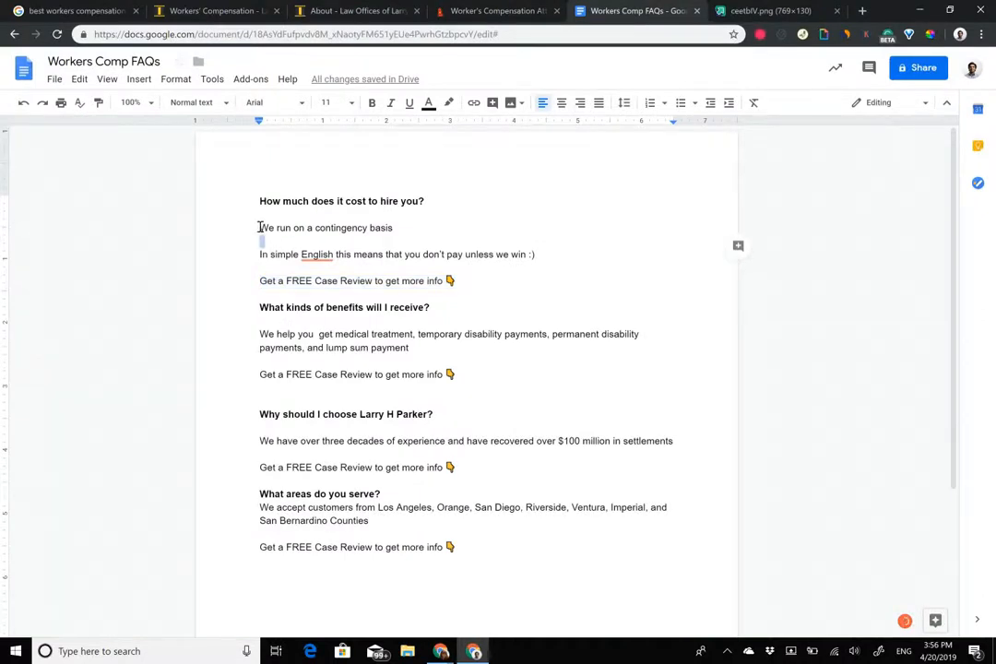
pyautogui.moveTo(259, 228); pyautogui.dragTo(469, 278)
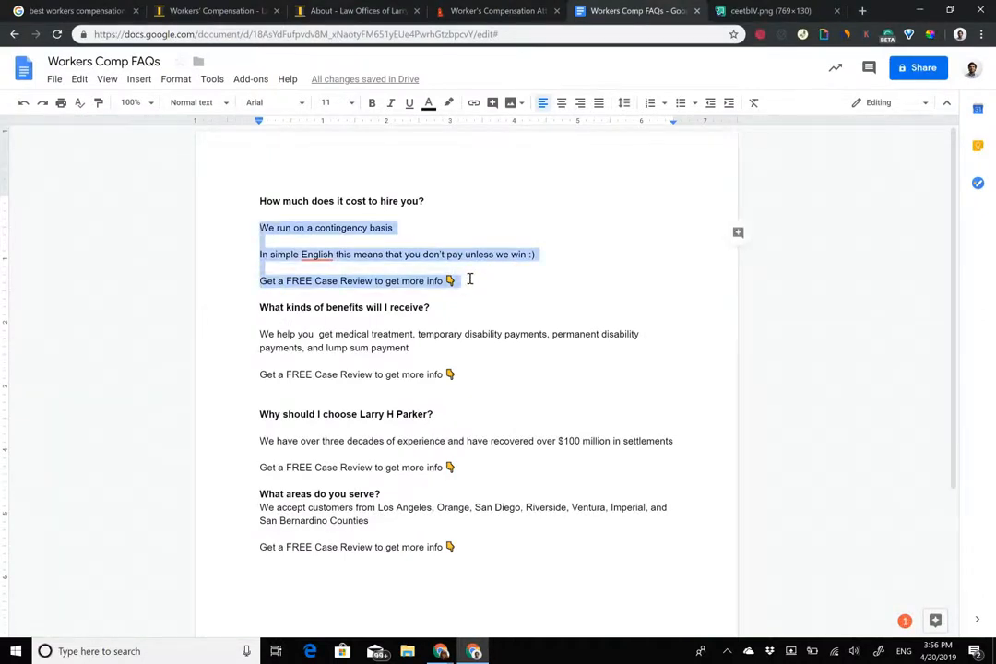
pyautogui.click(496, 10)
pyautogui.doubleClick(372, 205)
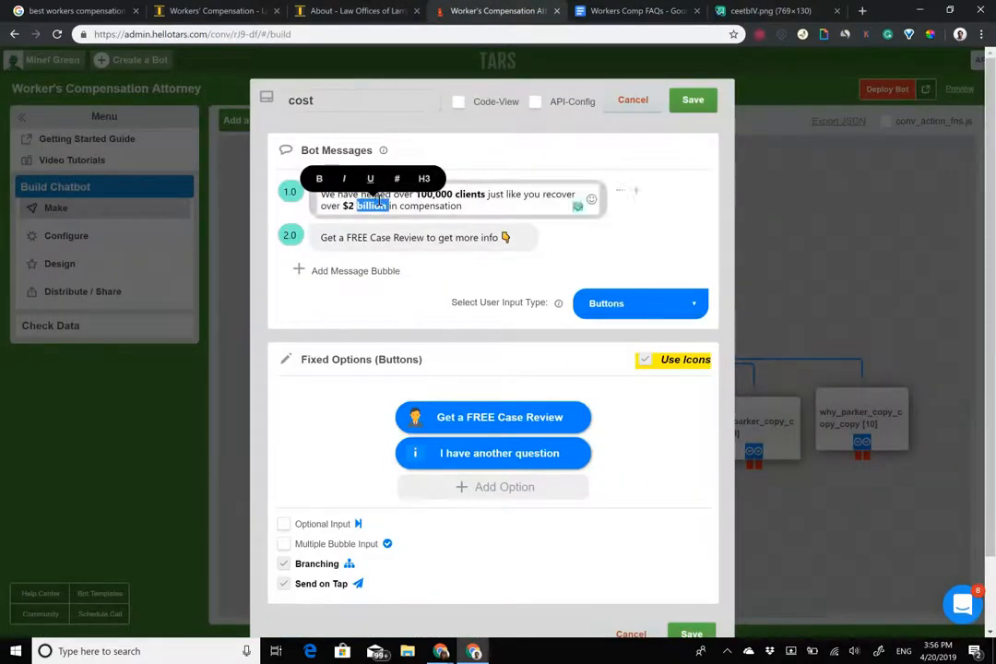
pyautogui.click(482, 212)
pyautogui.hotkey('ctrl', 'a')
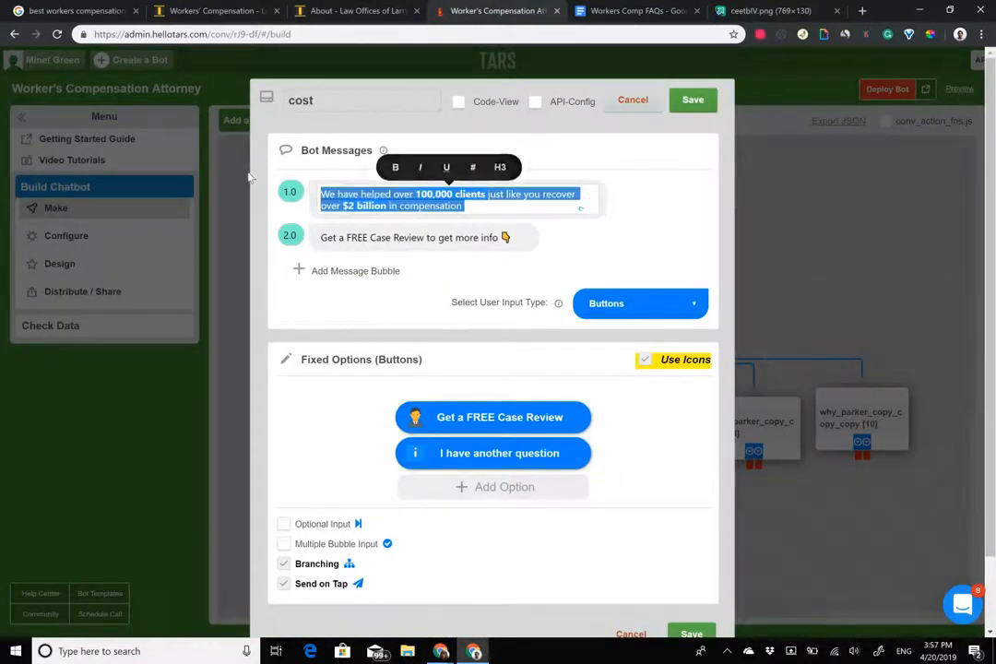
pyautogui.write("We run on a contingency basis in simple English this means that you don't pay unless we win :) Get a FREE Case Review to get more info 👇")
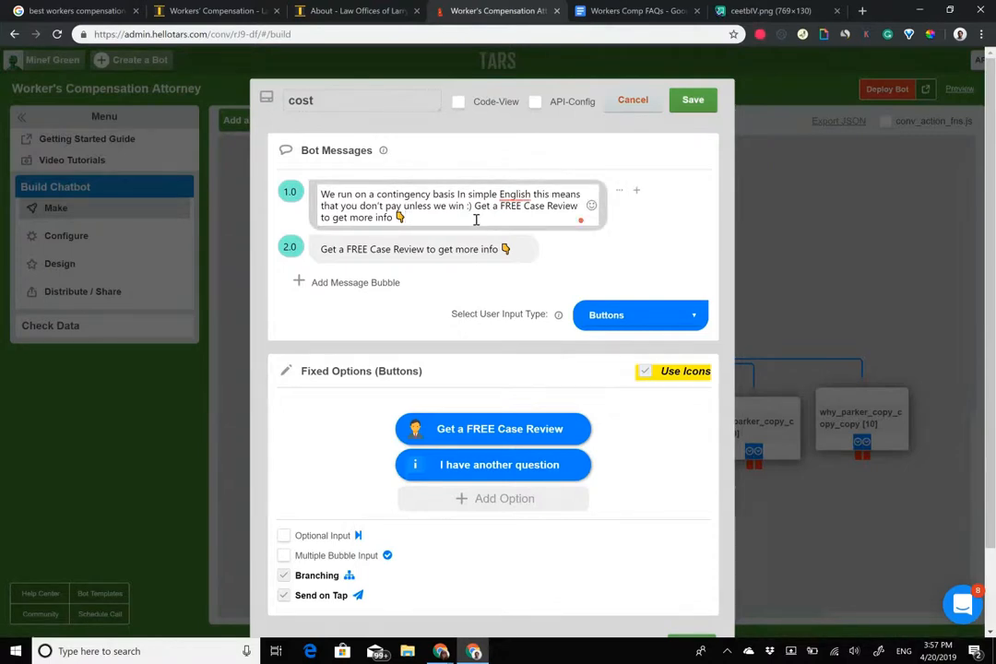
# Split the cost answer into separate bubbles, giving the Get a FREE Case Review sentence its own.
pyautogui.moveTo(499, 195); pyautogui.dragTo(407, 217)
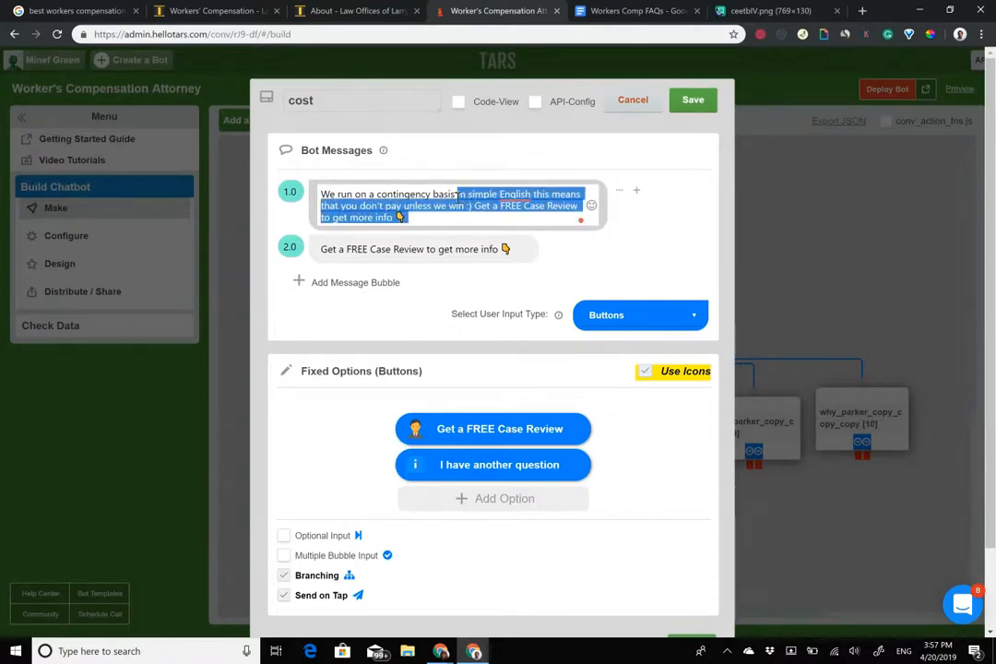
pyautogui.hotkey('ctrl', 'x')
pyautogui.click(367, 262)
pyautogui.click(367, 262)
pyautogui.hotkey('ctrl', 'v')
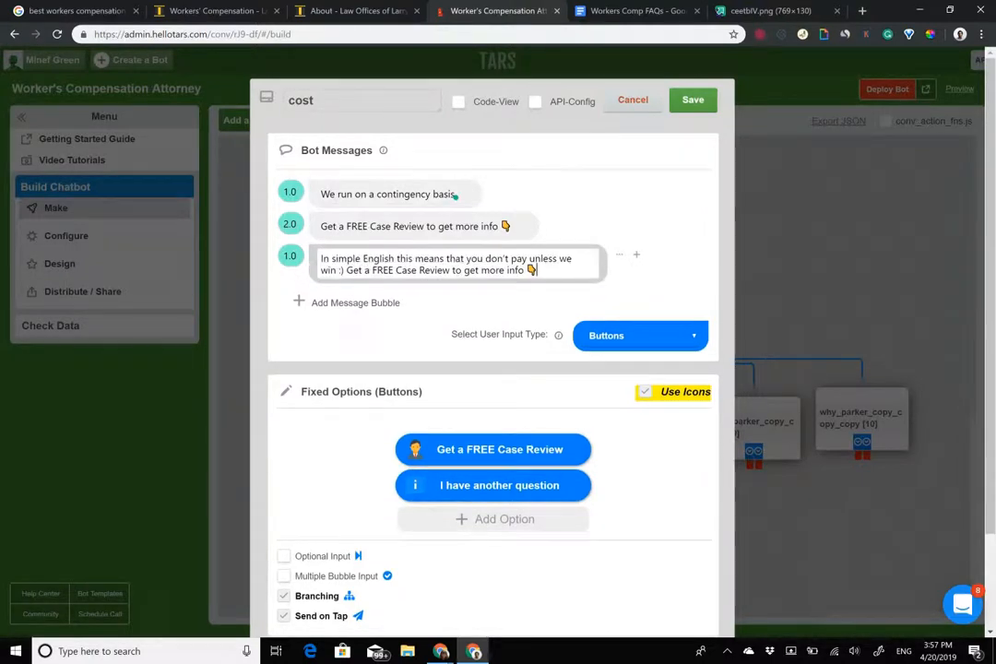
pyautogui.moveTo(540, 271); pyautogui.dragTo(343, 271)
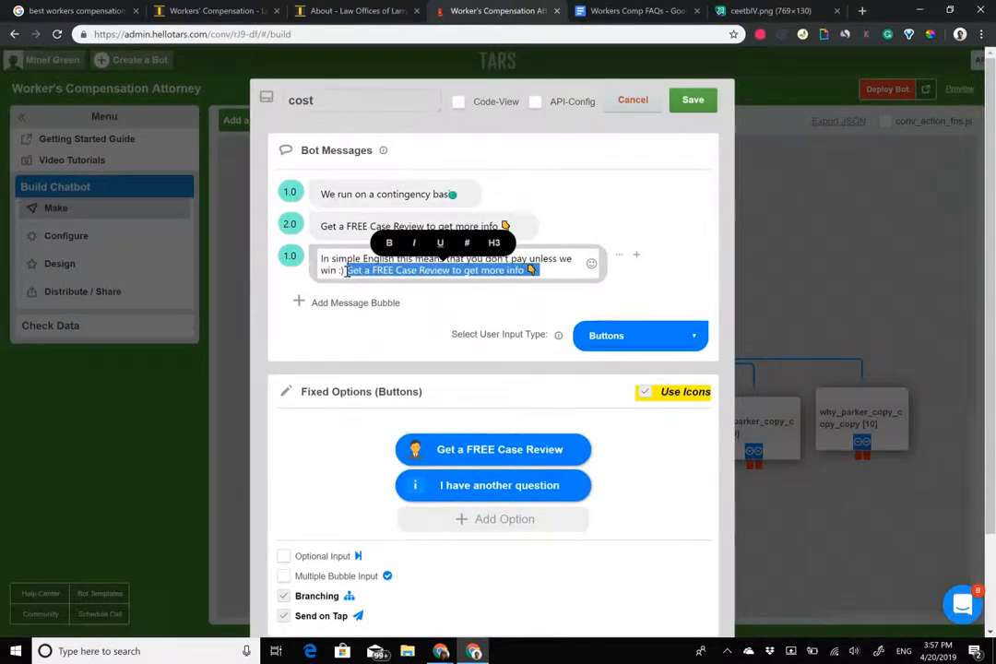
pyautogui.hotkey('ctrl', 'x')
pyautogui.click(347, 303)
pyautogui.click(348, 302)
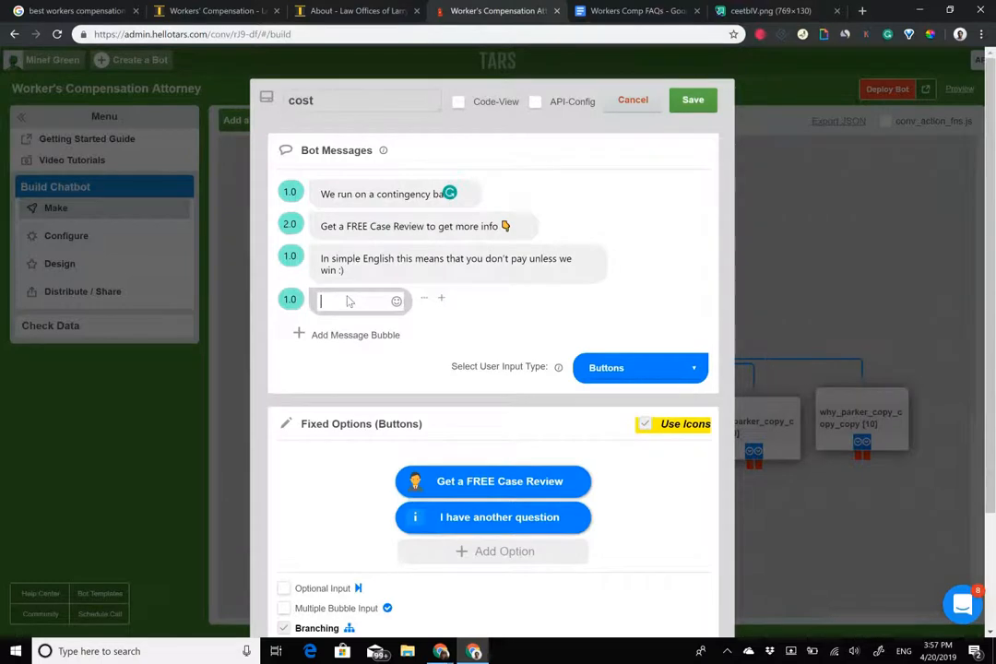
pyautogui.hotkey('ctrl', 'v')
# Reorder the messages, set the second and third delays to 2.0, and delete the duplicate call-to-action.
pyautogui.moveTo(292, 256); pyautogui.dragTo(277, 216)
pyautogui.moveTo(292, 300); pyautogui.dragTo(291, 262)
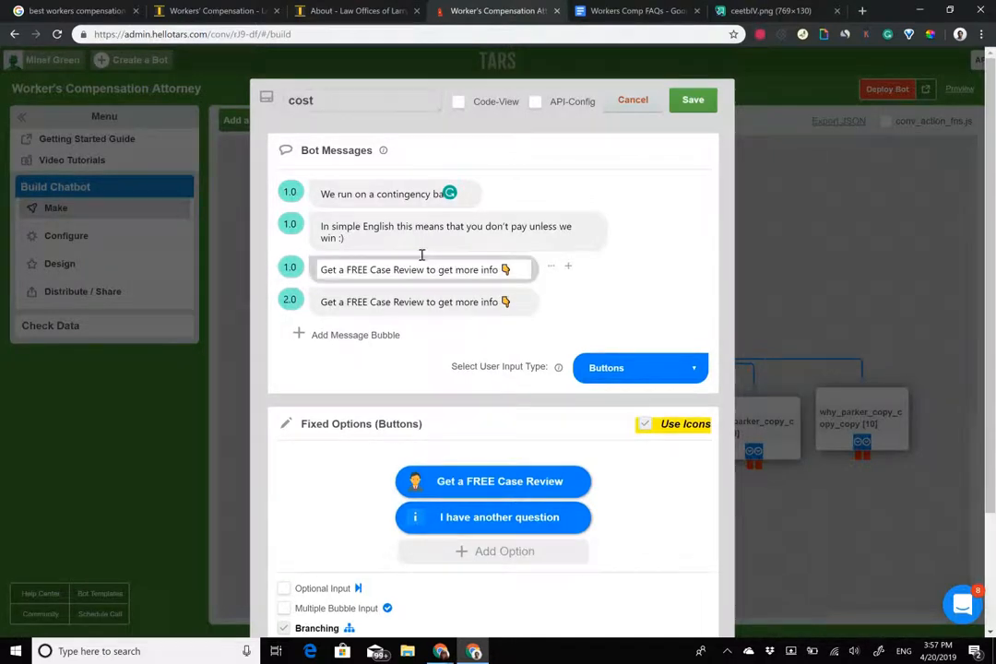
pyautogui.click(284, 225)
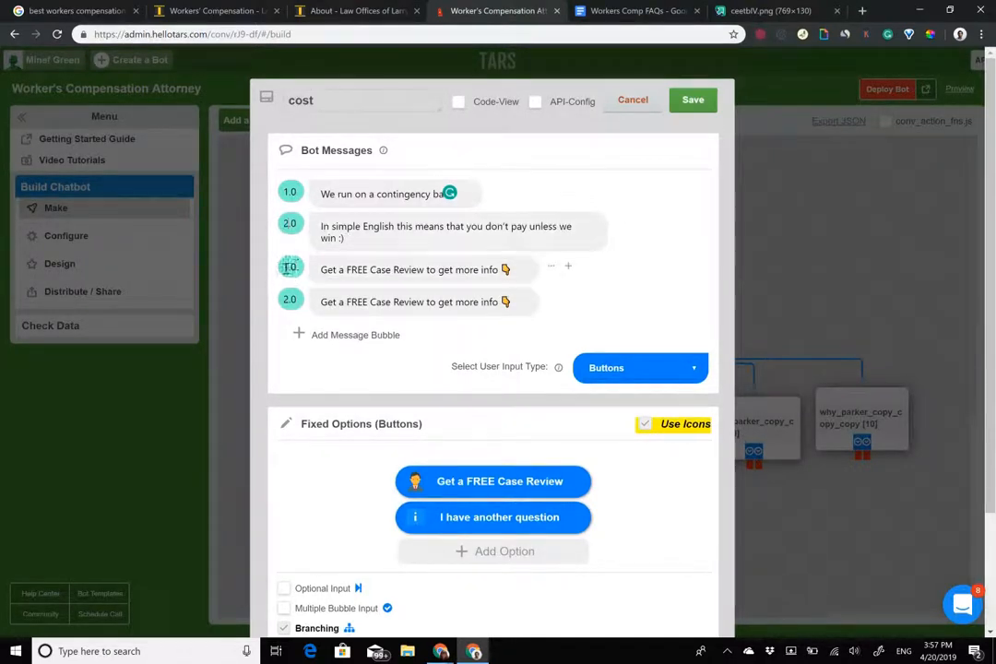
pyautogui.click(289, 267)
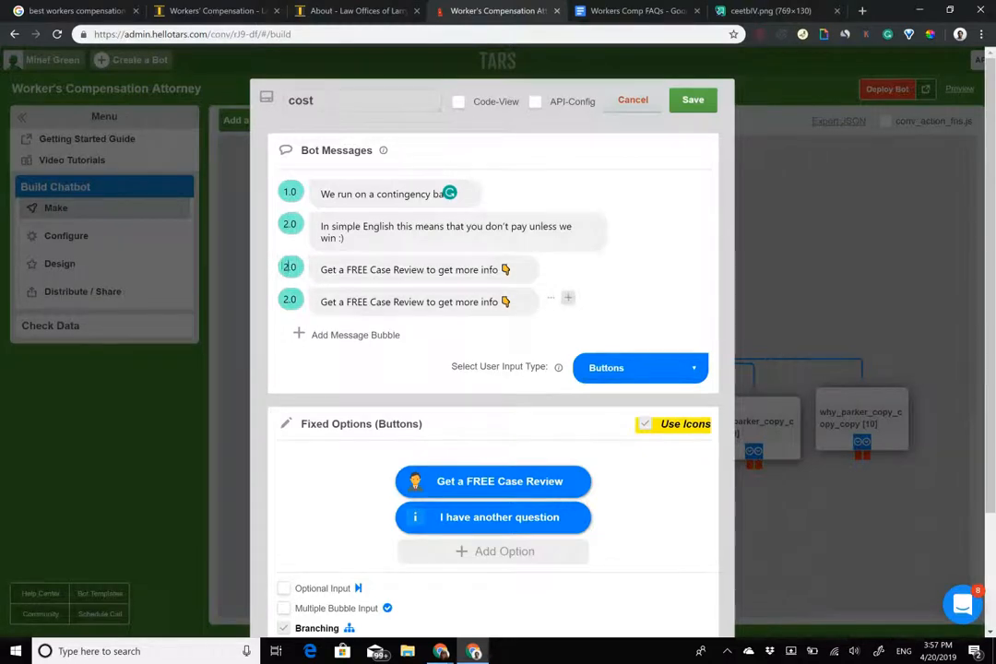
pyautogui.click(619, 297)
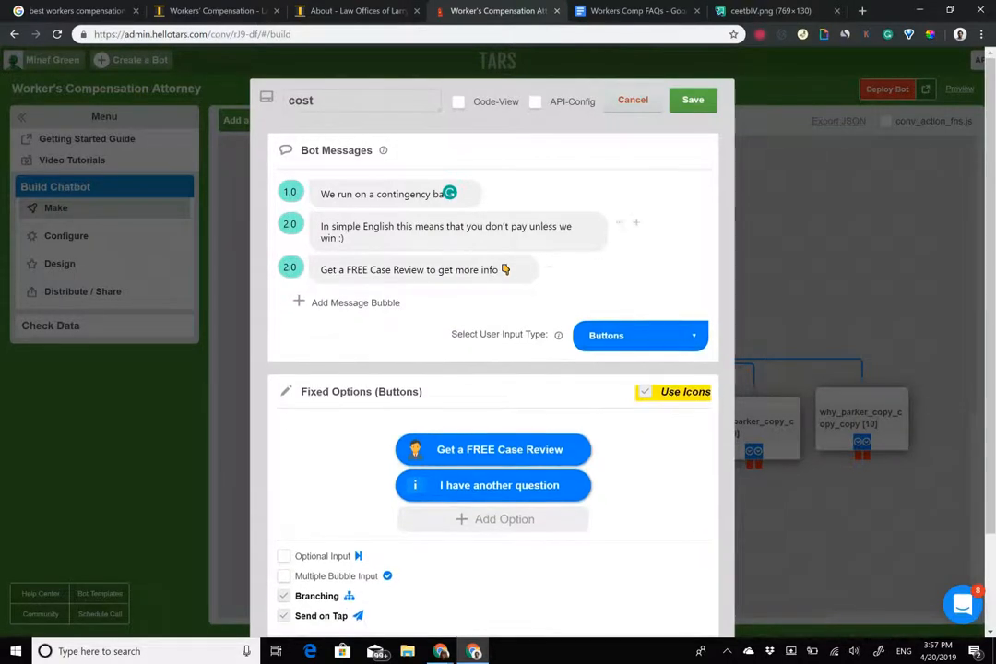
# Bold 'FREE Case Review' and 'you don't pay unless we win', add a smiley emoji, and save.
pyautogui.moveTo(371, 268); pyautogui.dragTo(428, 269)
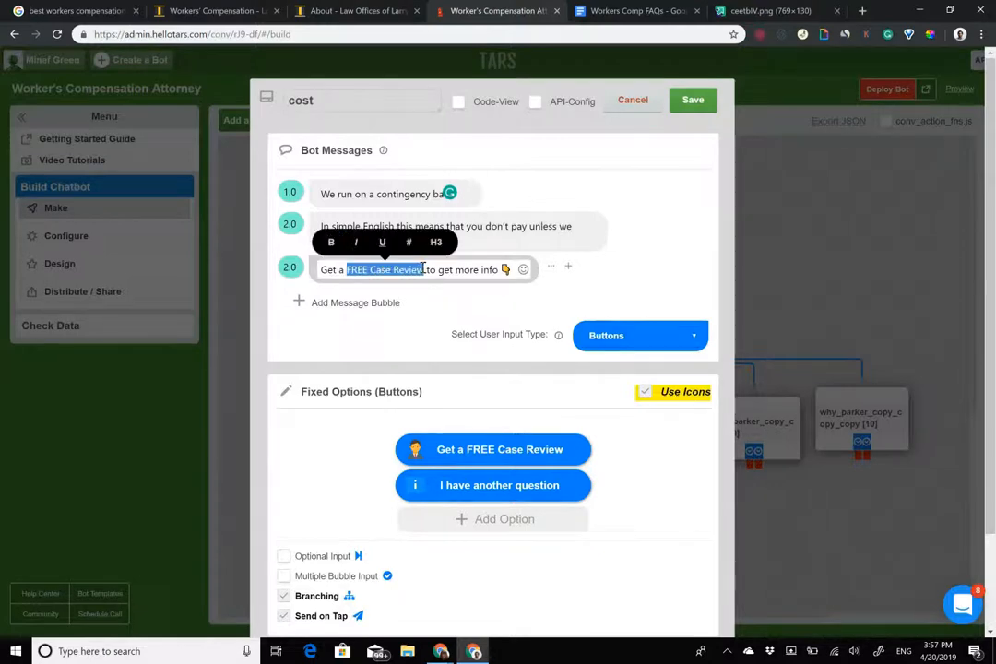
pyautogui.click(377, 193)
pyautogui.moveTo(468, 226); pyautogui.dragTo(454, 245)
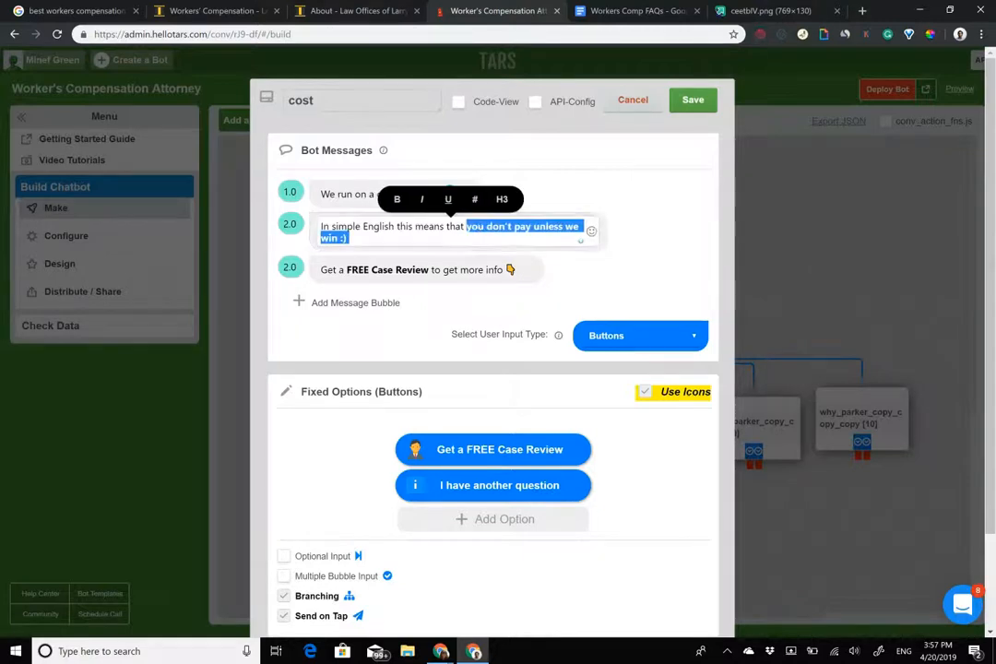
pyautogui.click(365, 239)
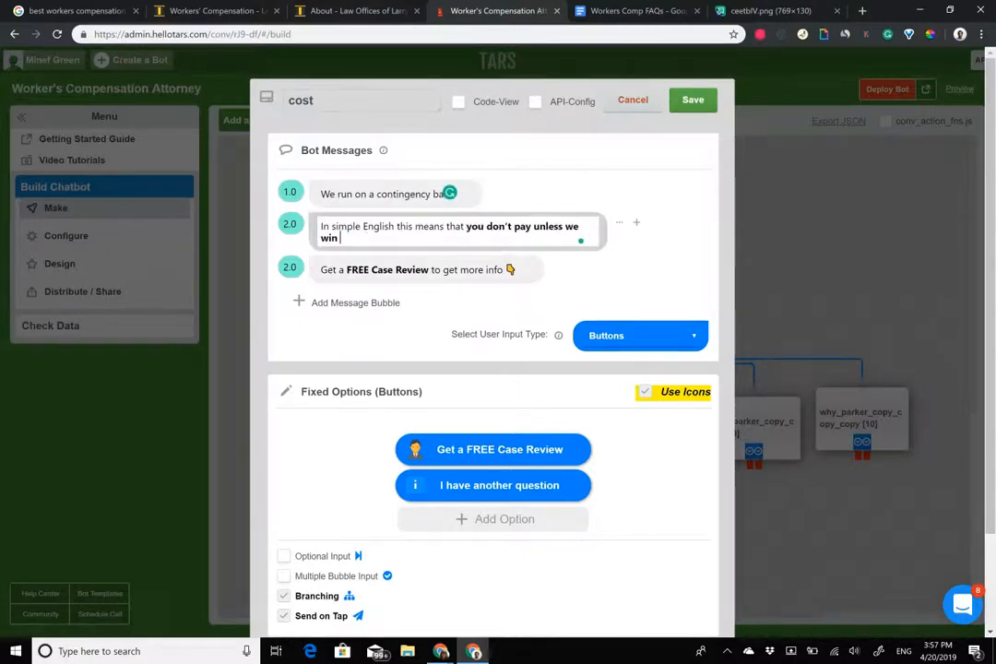
pyautogui.click(591, 231)
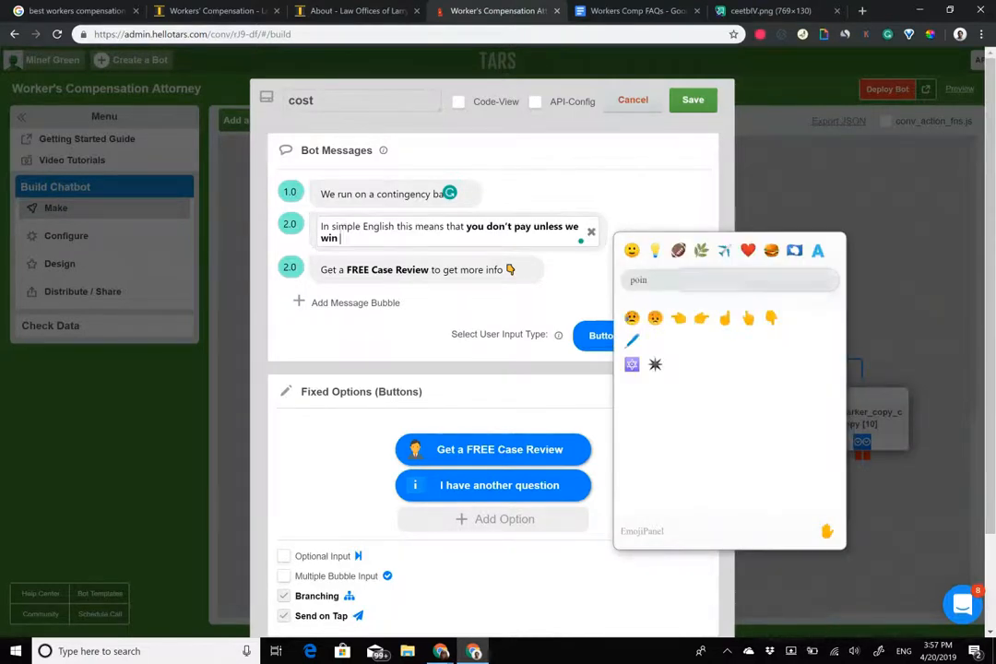
pyautogui.press('BackSpace')
pyautogui.press('BackSpace')
pyautogui.press('BackSpace')
pyautogui.press('BackSpace')
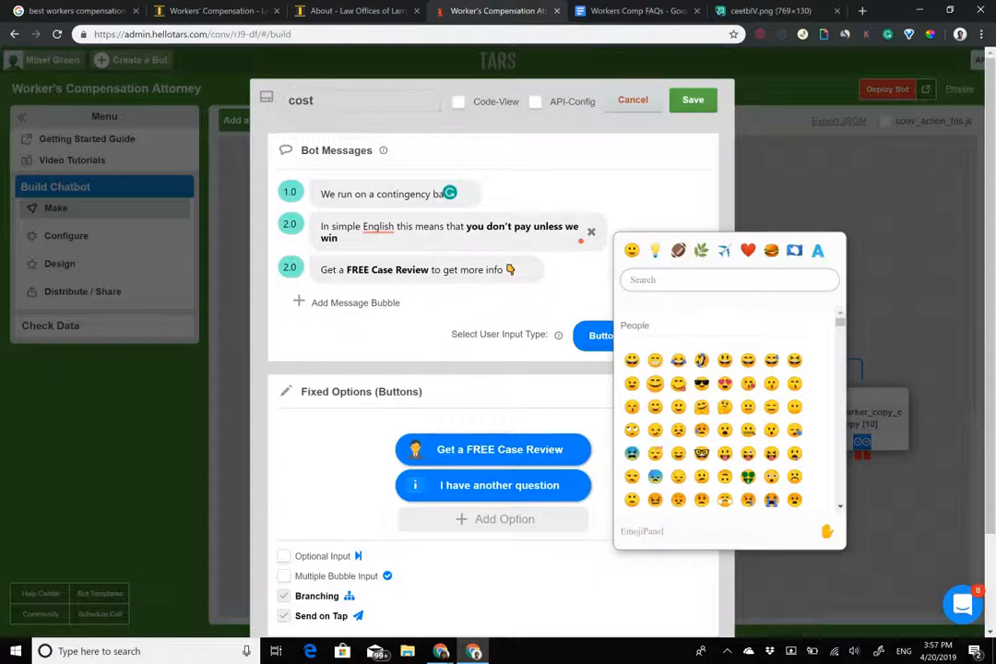
pyautogui.click(655, 383)
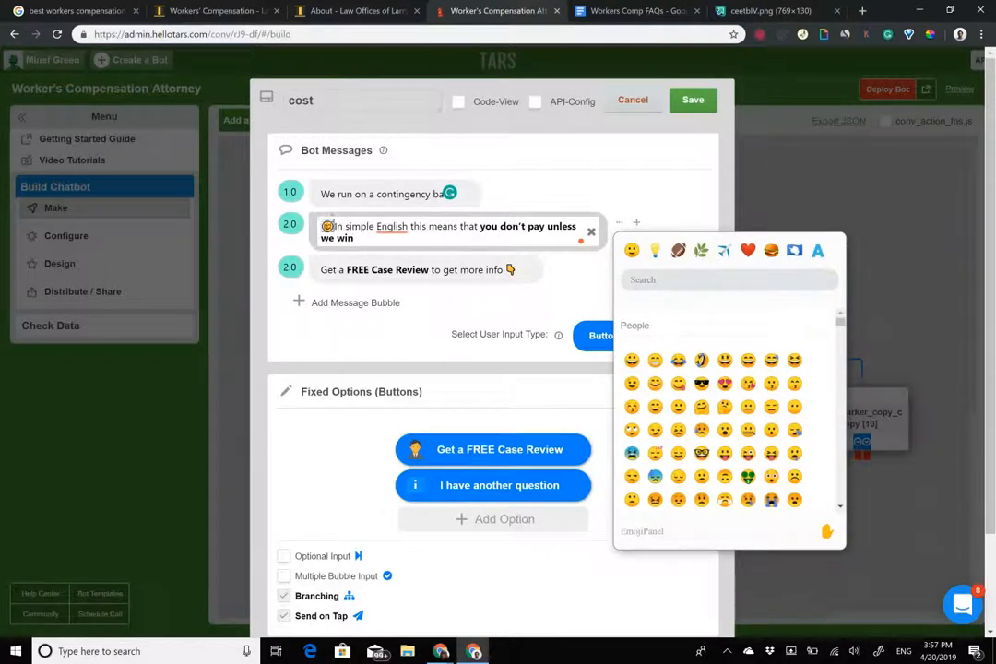
pyautogui.press('BackSpace')
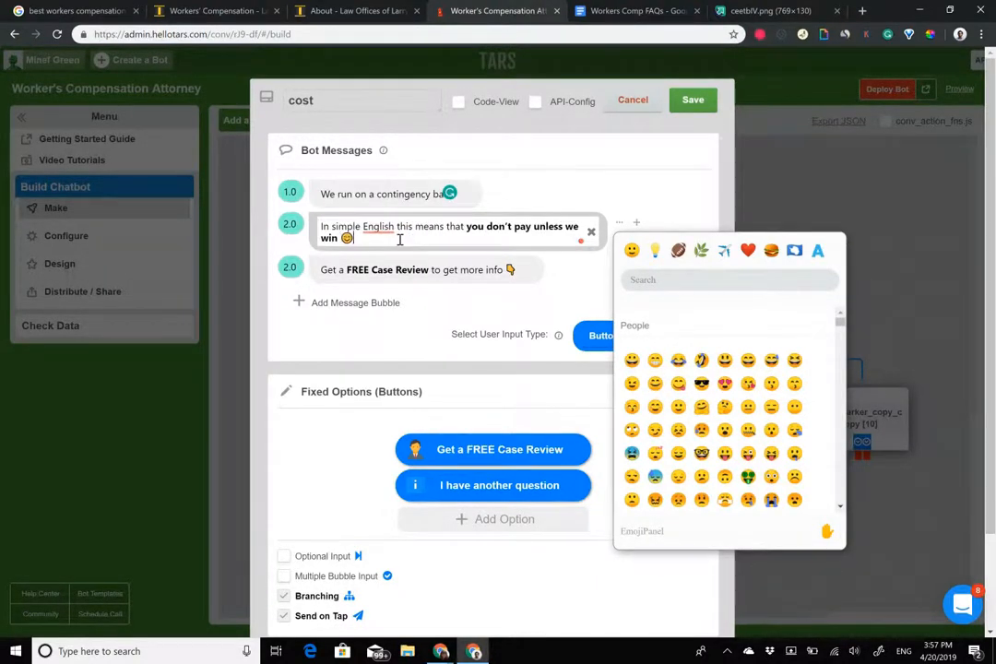
pyautogui.hotkey('ctrl', 's')
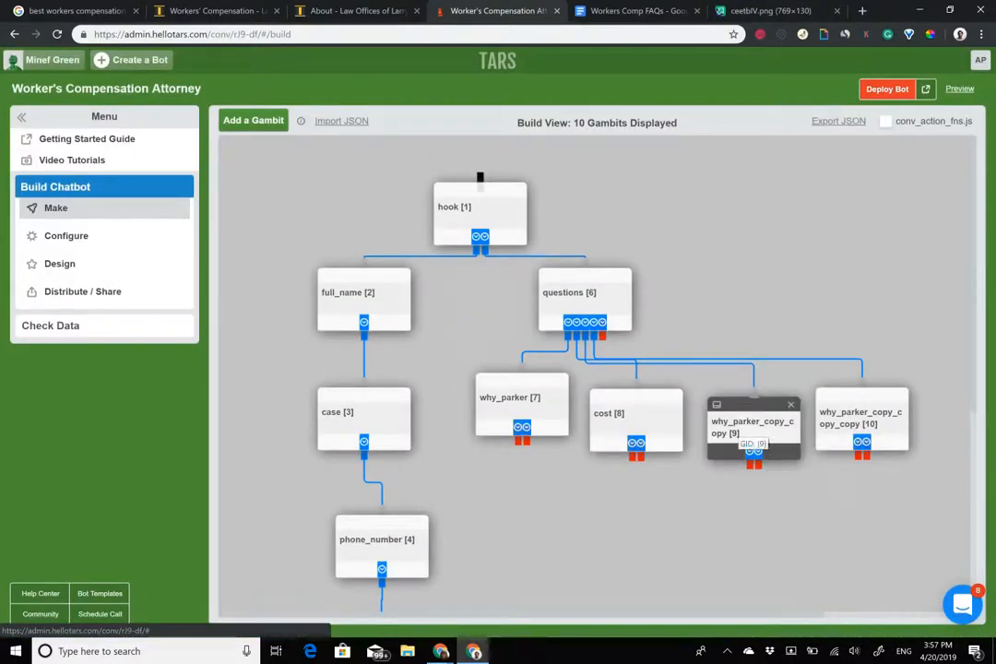
# Check the questions gambit's options, then rename gambit 9 to 'benefits'.
pyautogui.click(581, 295)
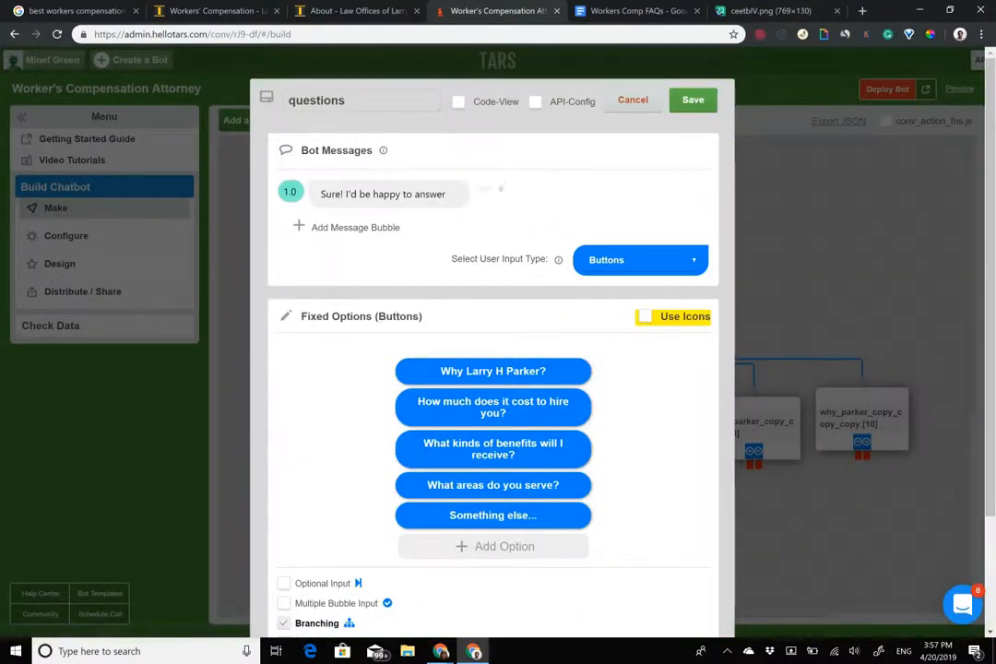
pyautogui.click(633, 100)
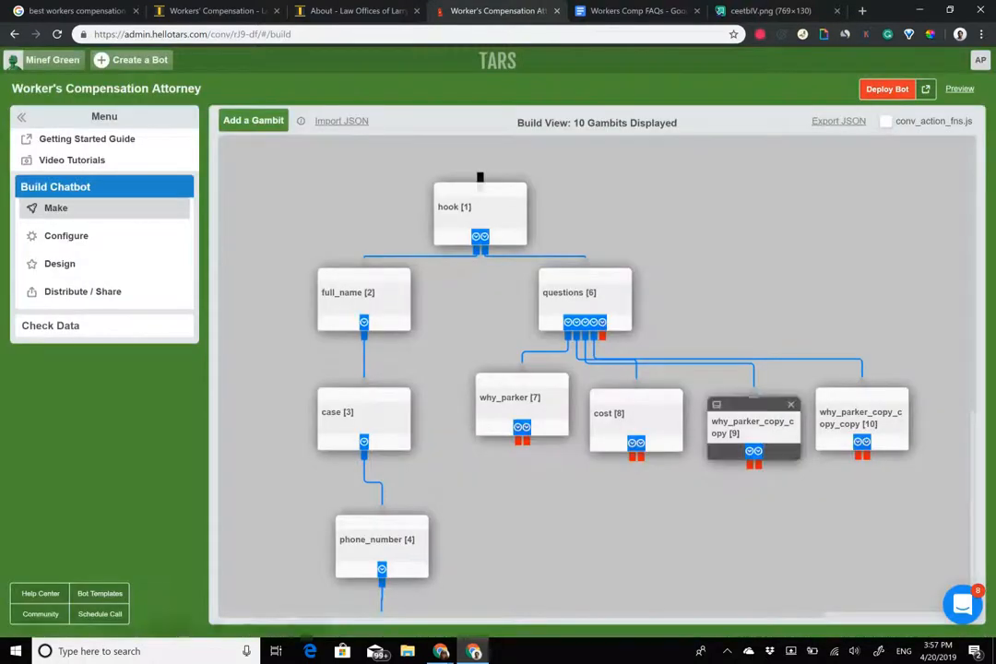
pyautogui.click(756, 429)
pyautogui.doubleClick(412, 102)
pyautogui.write('benefits')
# Replace message 1.0 with the benefits answer paragraph copied from the FAQ document.
pyautogui.hotkey('ctrl', 'Tab')
pyautogui.moveTo(260, 333); pyautogui.dragTo(408, 348)
pyautogui.hotkey('ctrl', 'c')
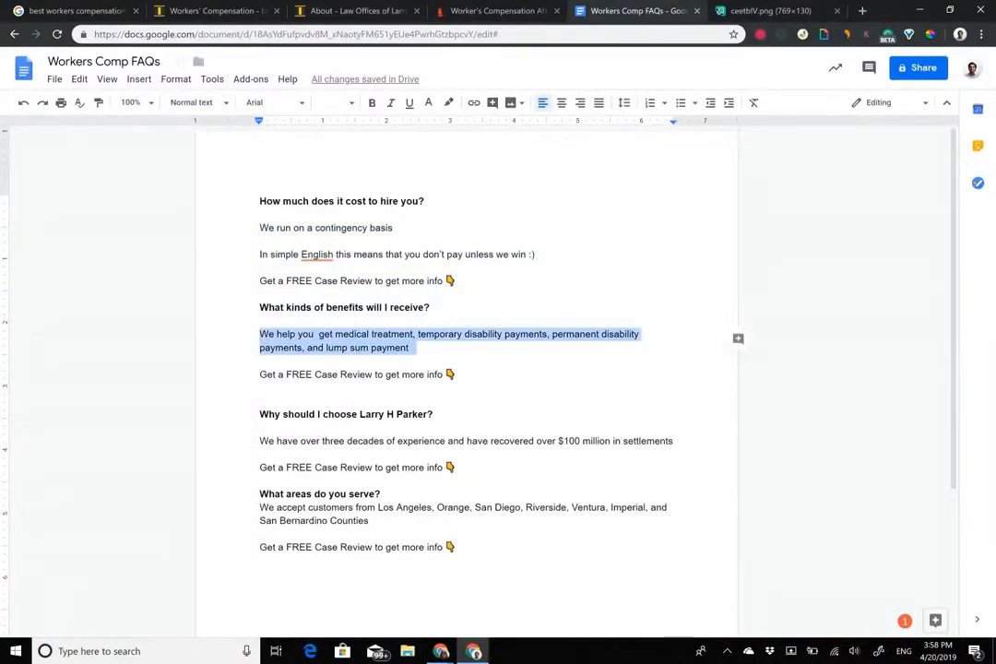
pyautogui.click(486, 11)
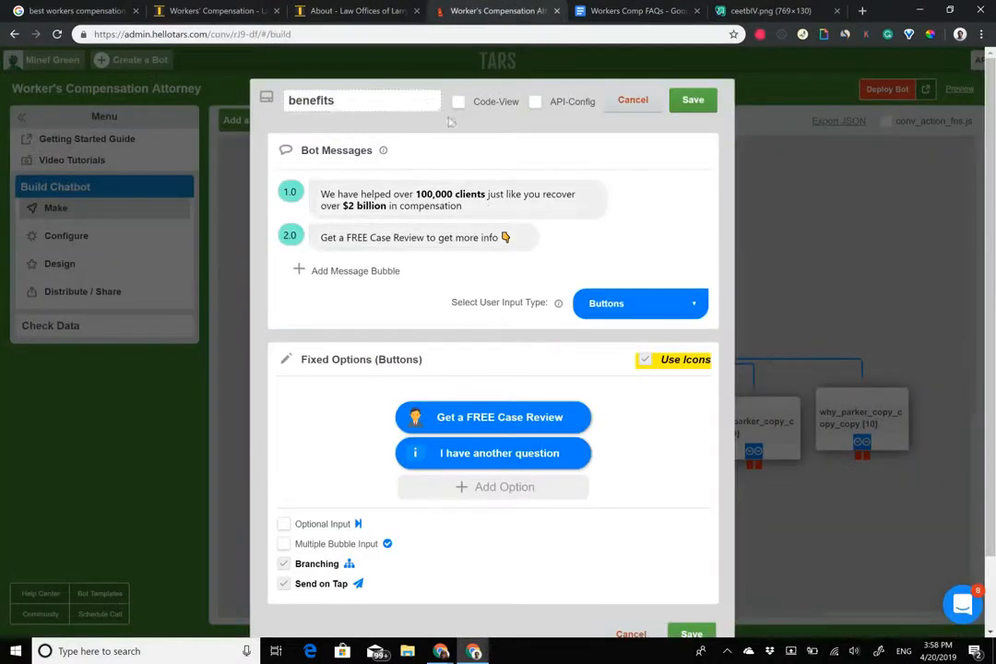
pyautogui.moveTo(469, 207); pyautogui.dragTo(183, 130)
pyautogui.hotkey('ctrl', 'v')
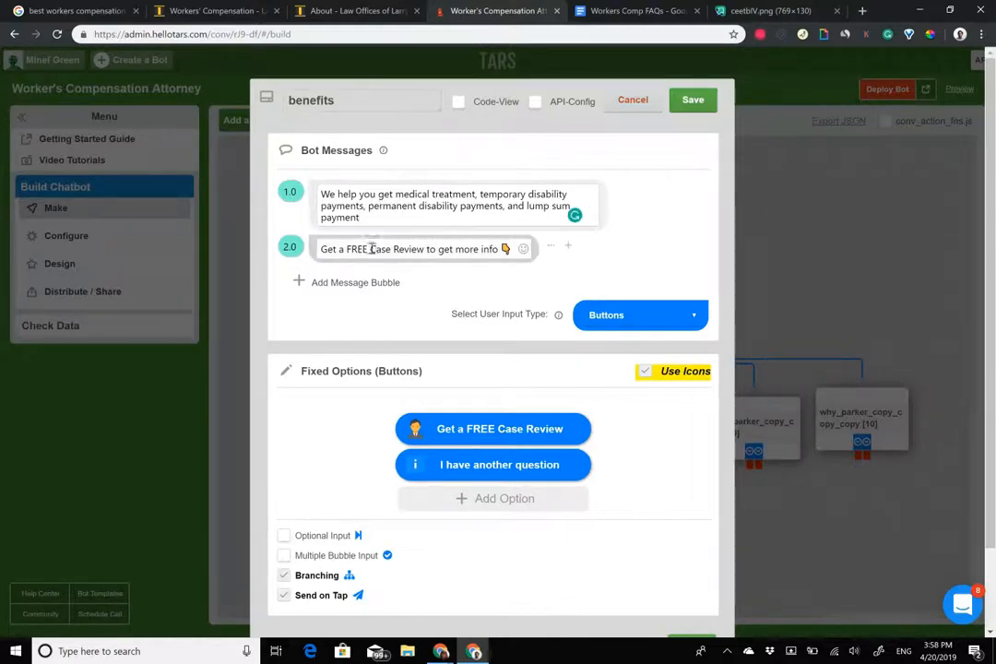
# Bold 'FREE Case Review' in message 2.0 and save the benefits gambit.
pyautogui.moveTo(349, 248); pyautogui.dragTo(424, 258)
pyautogui.hotkey('ctrl', 'b')
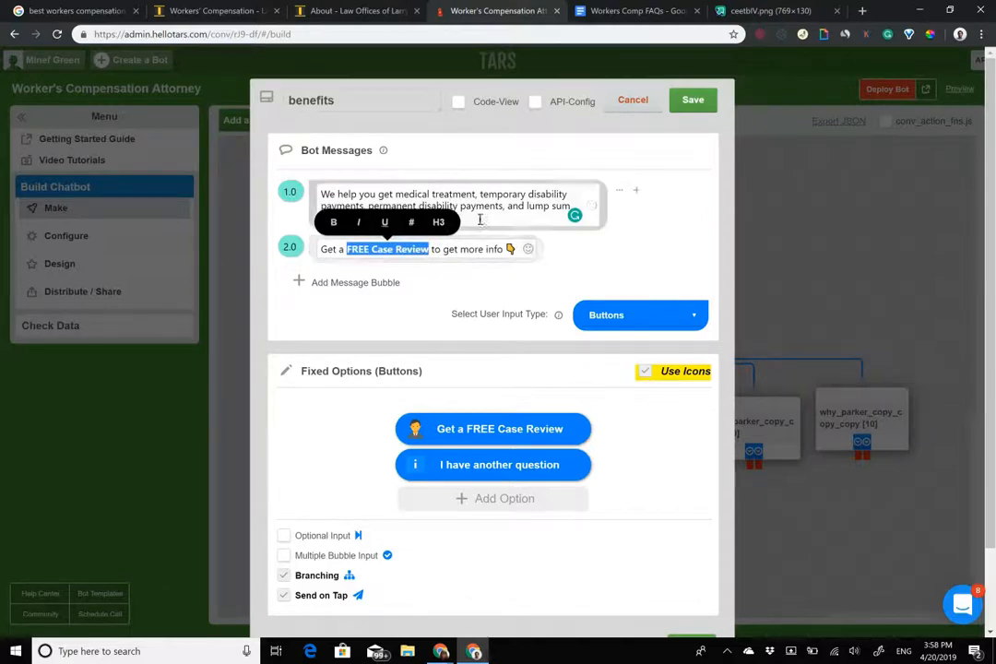
pyautogui.click(505, 205)
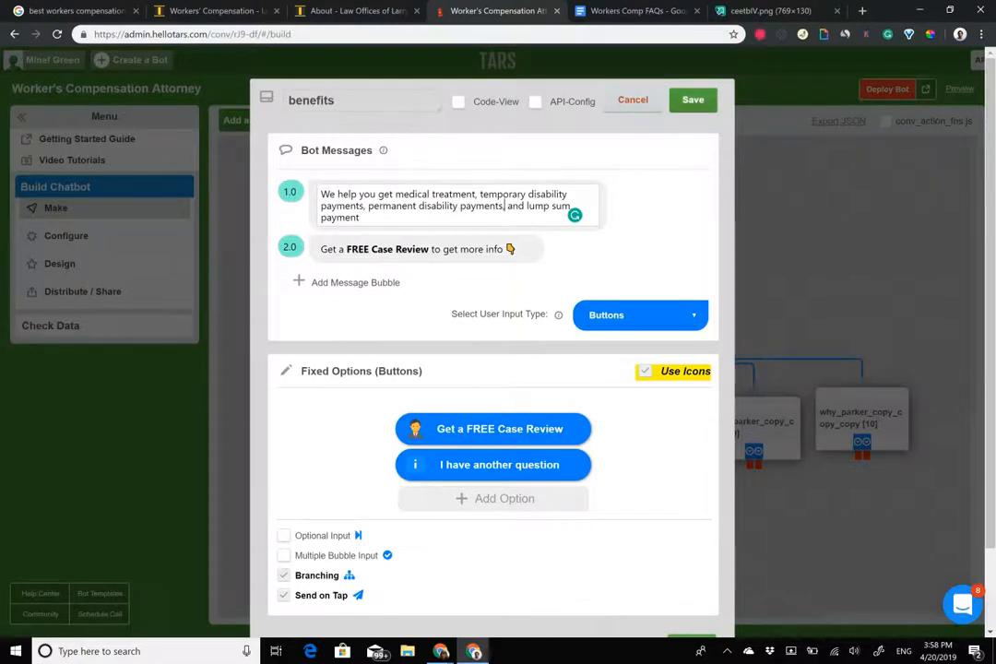
pyautogui.click(692, 100)
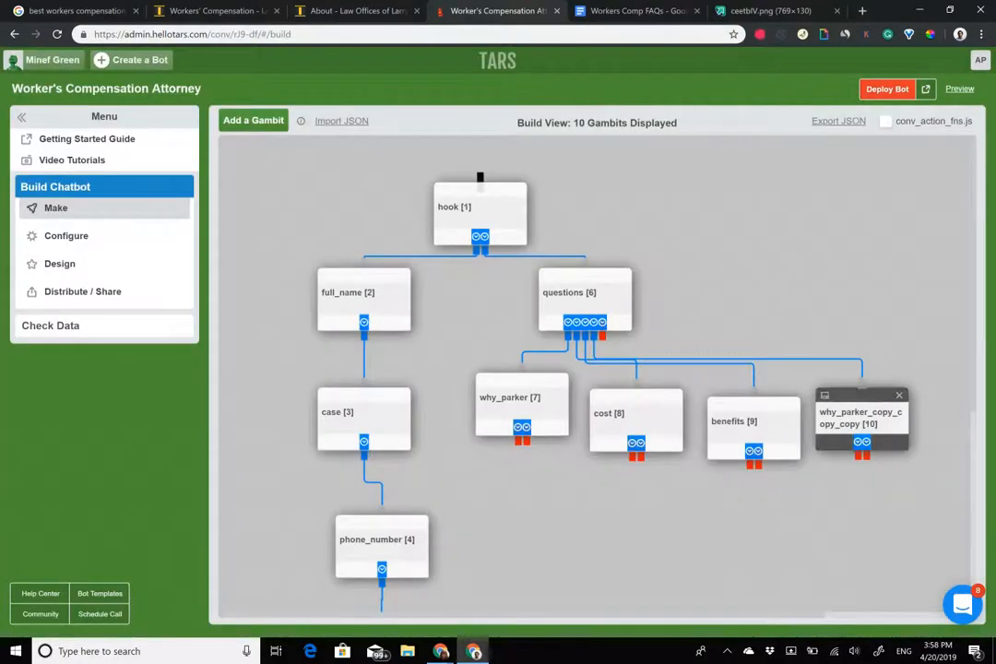
pyautogui.click(848, 411)
# Copy the FAQ's areas-served answer, including the FREE Case Review line.
pyautogui.click(637, 10)
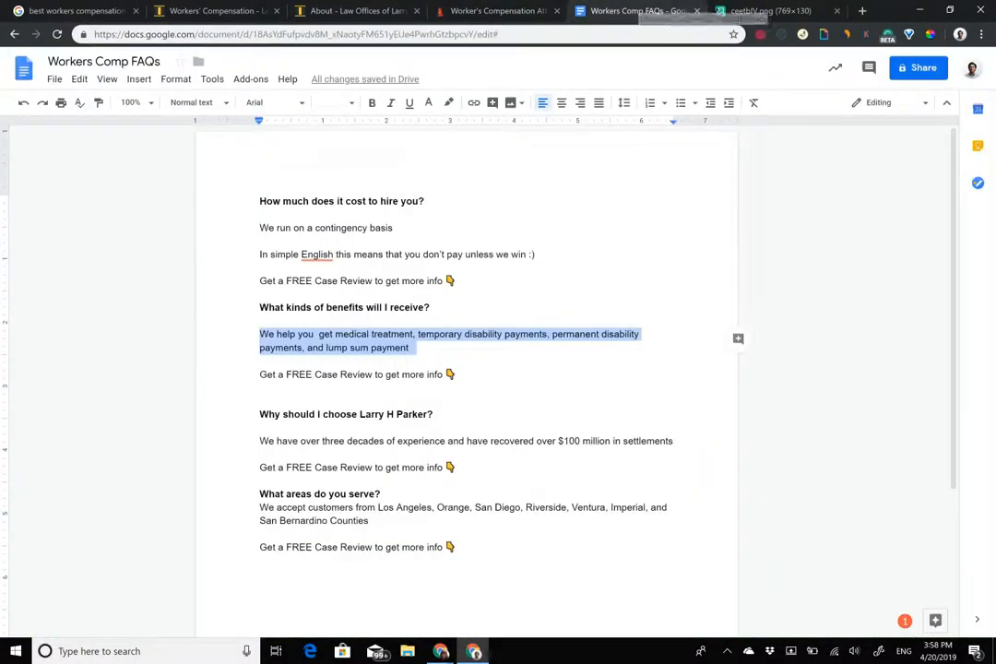
pyautogui.moveTo(260, 415); pyautogui.dragTo(455, 468)
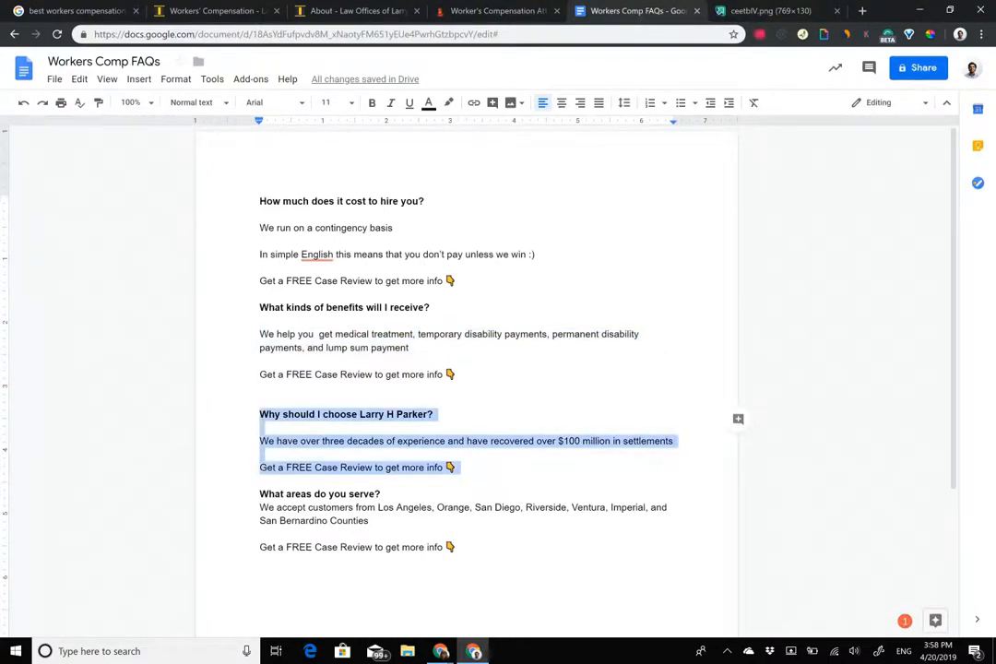
pyautogui.click(496, 9)
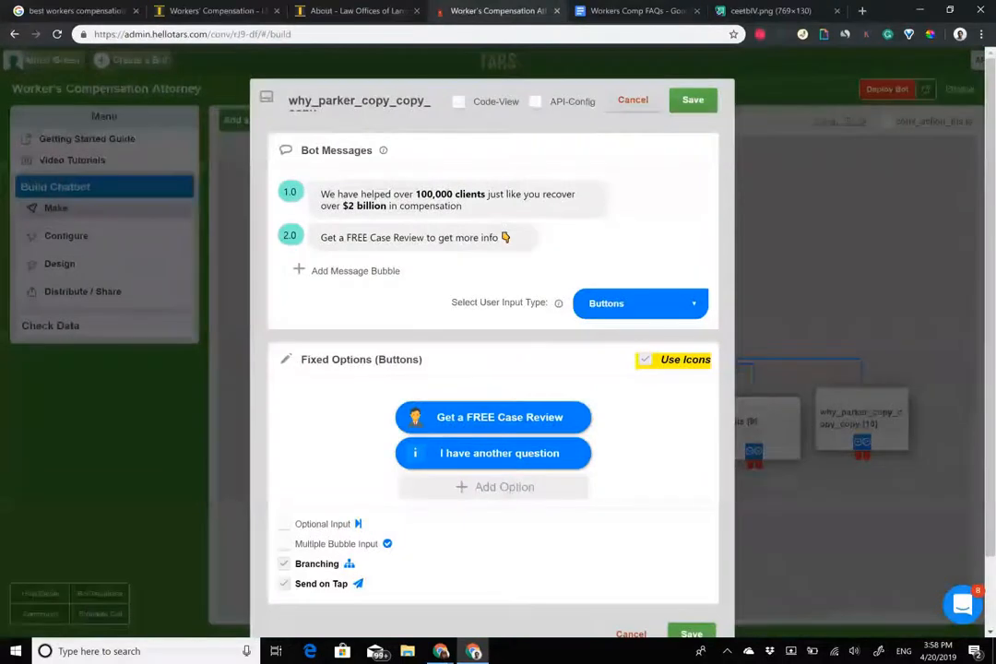
pyautogui.click(633, 99)
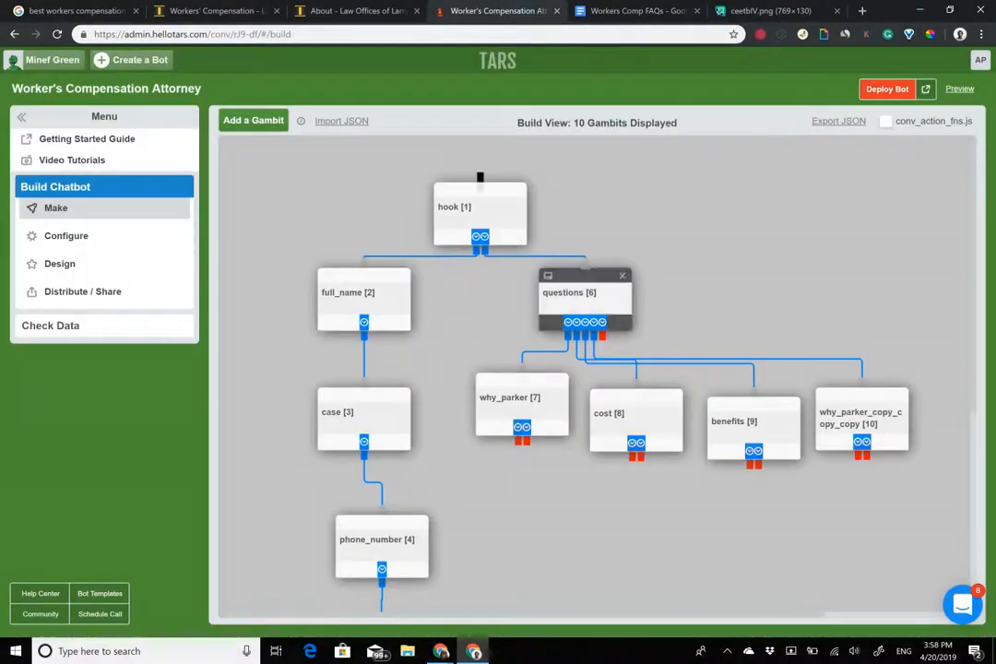
pyautogui.click(583, 295)
pyautogui.click(636, 10)
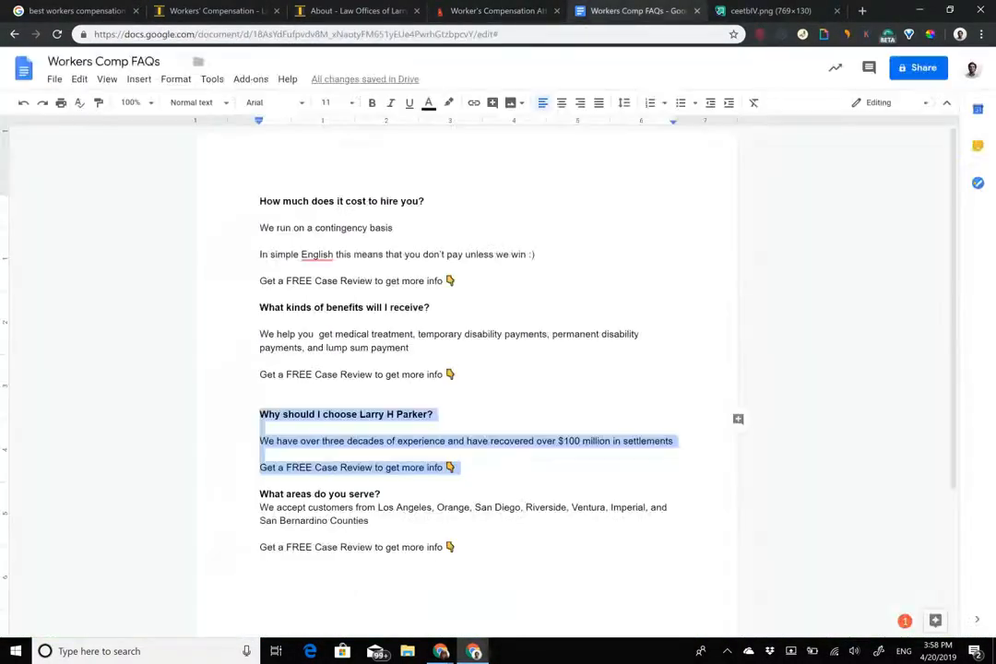
pyautogui.scroll(-1, 462, 369)
pyautogui.moveTo(260, 377); pyautogui.dragTo(369, 391)
pyautogui.moveTo(262, 404); pyautogui.dragTo(458, 418)
pyautogui.hotkey('ctrl', 'c')
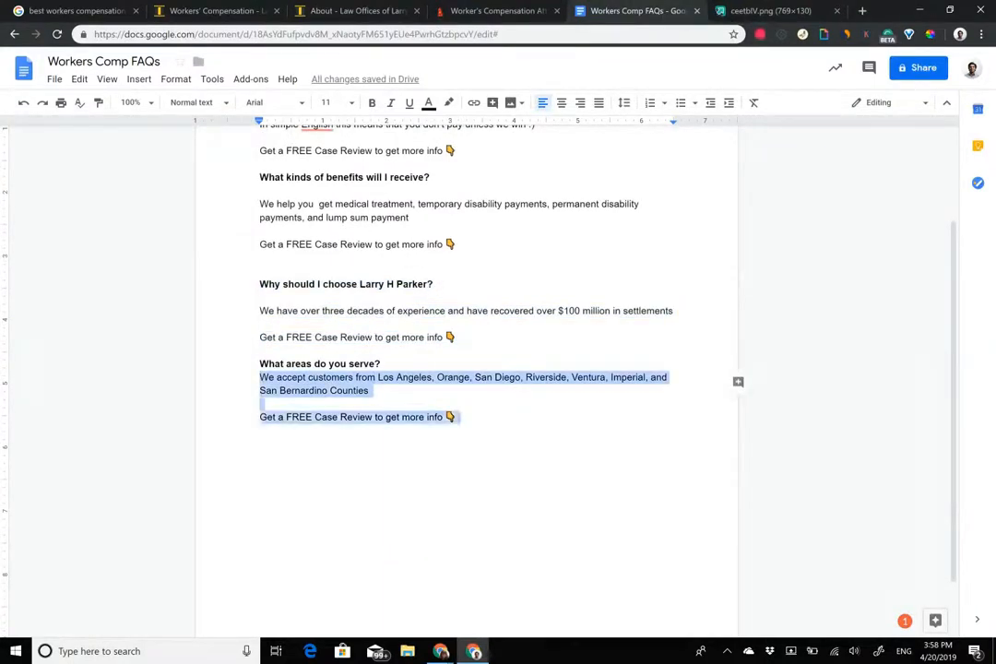
pyautogui.click(477, 7)
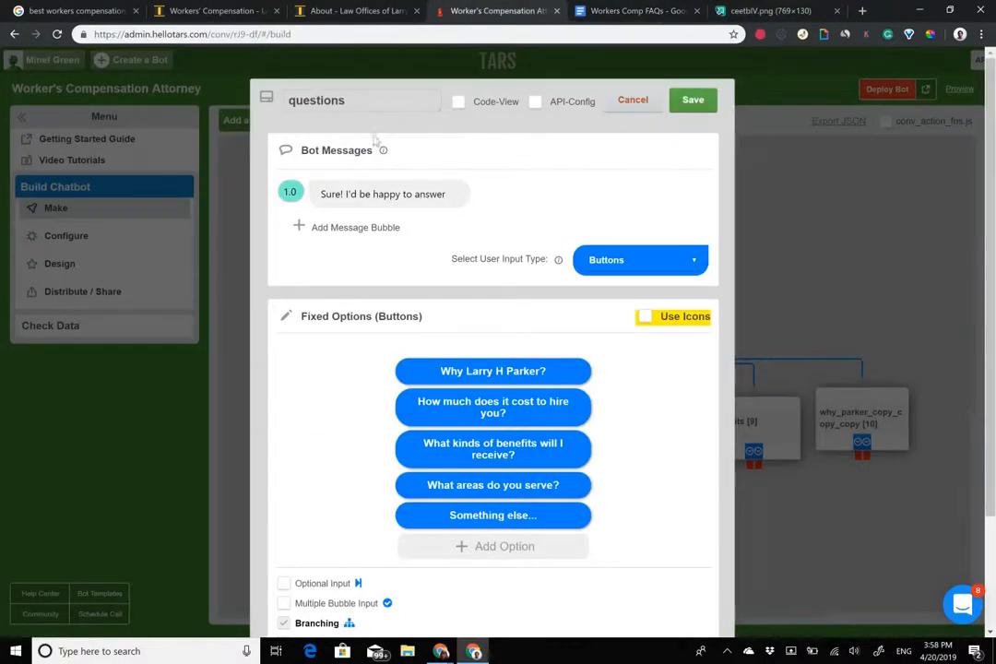
pyautogui.click(693, 100)
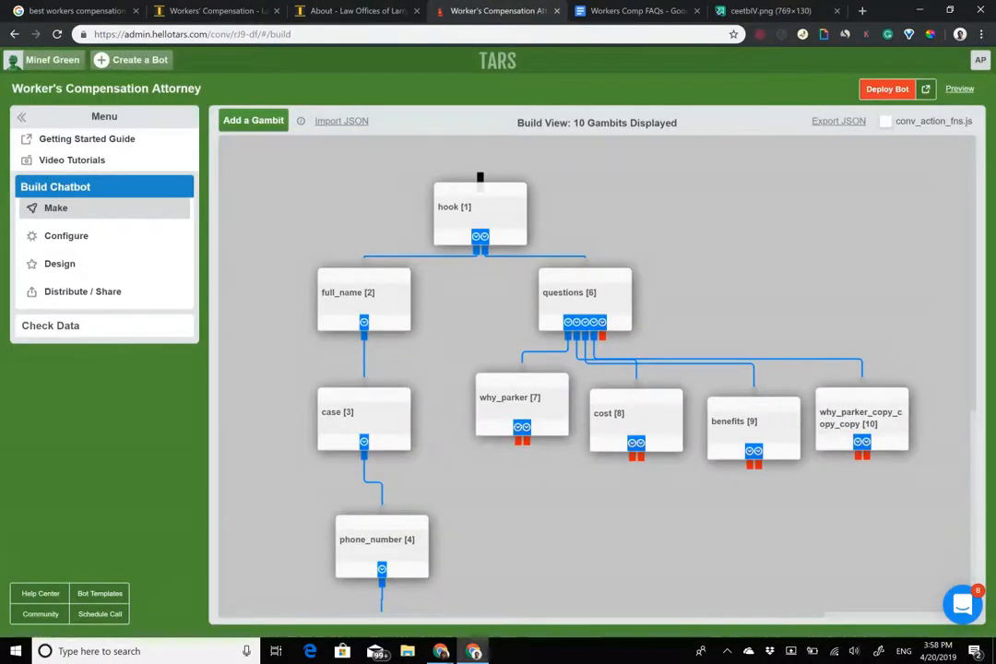
# Rename gambit 10 to 'areas', paste the counties answer minus the duplicate FREE Case Review line, and save.
pyautogui.click(861, 417)
pyautogui.doubleClick(381, 110)
pyautogui.write('areas')
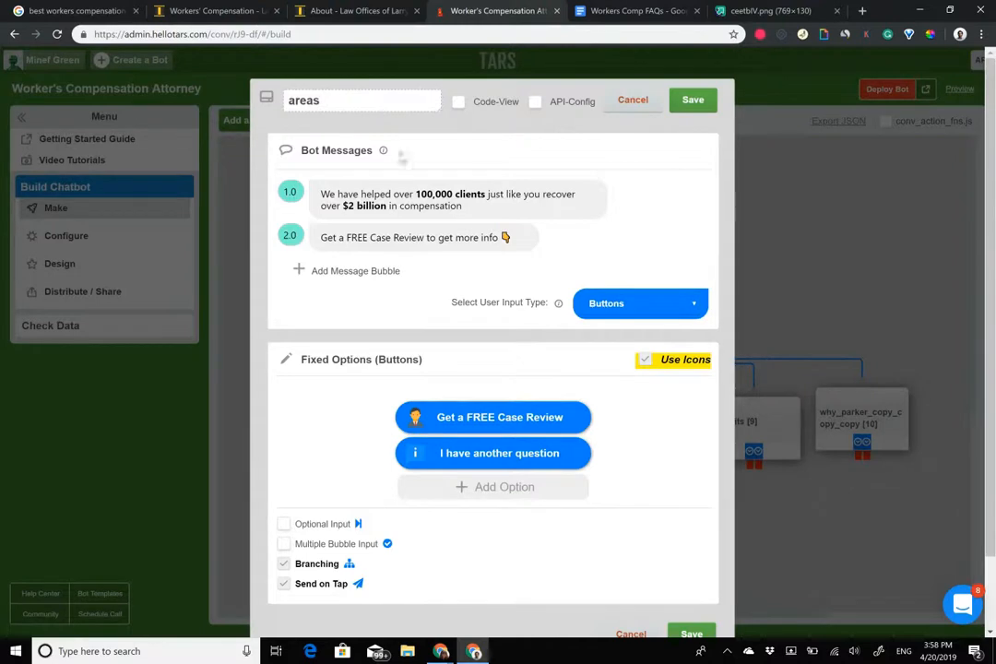
pyautogui.click(412, 205)
pyautogui.moveTo(463, 206); pyautogui.dragTo(321, 192)
pyautogui.hotkey('ctrl', 'v')
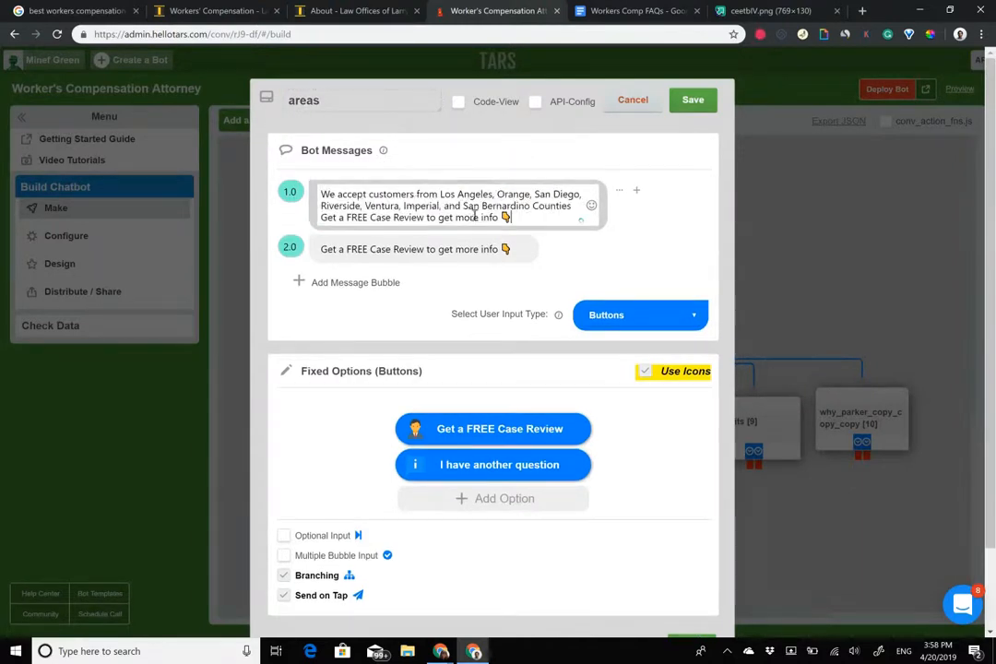
pyautogui.hotkey('shift', 'Home')
pyautogui.press('BackSpace')
pyautogui.press('BackSpace')
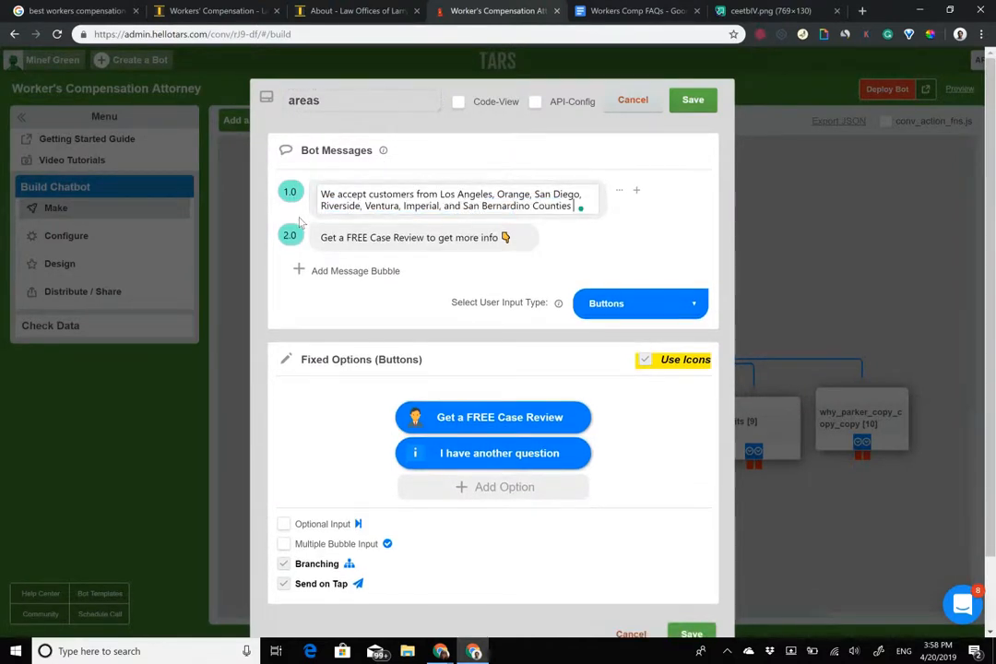
pyautogui.click(693, 99)
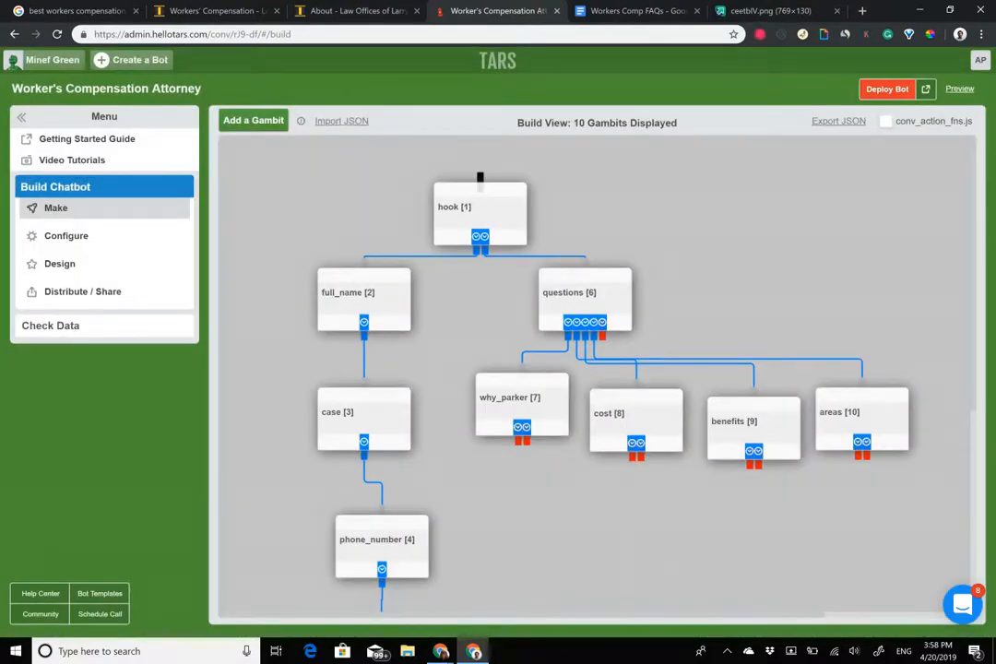
# Link why_parker, cost, benefits and areas case-review outputs to full_name, and cost and benefits another-question outputs to questions.
pyautogui.moveTo(464, 418); pyautogui.dragTo(311, 236)
pyautogui.moveTo(632, 456); pyautogui.dragTo(371, 276)
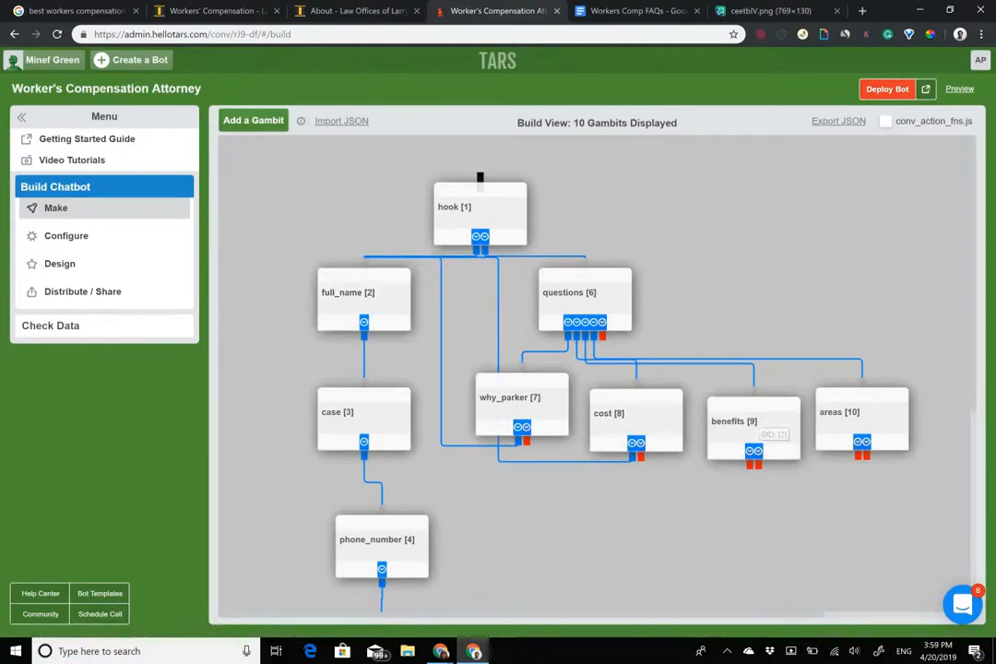
pyautogui.moveTo(753, 452); pyautogui.dragTo(369, 309)
pyautogui.moveTo(859, 454); pyautogui.dragTo(368, 281)
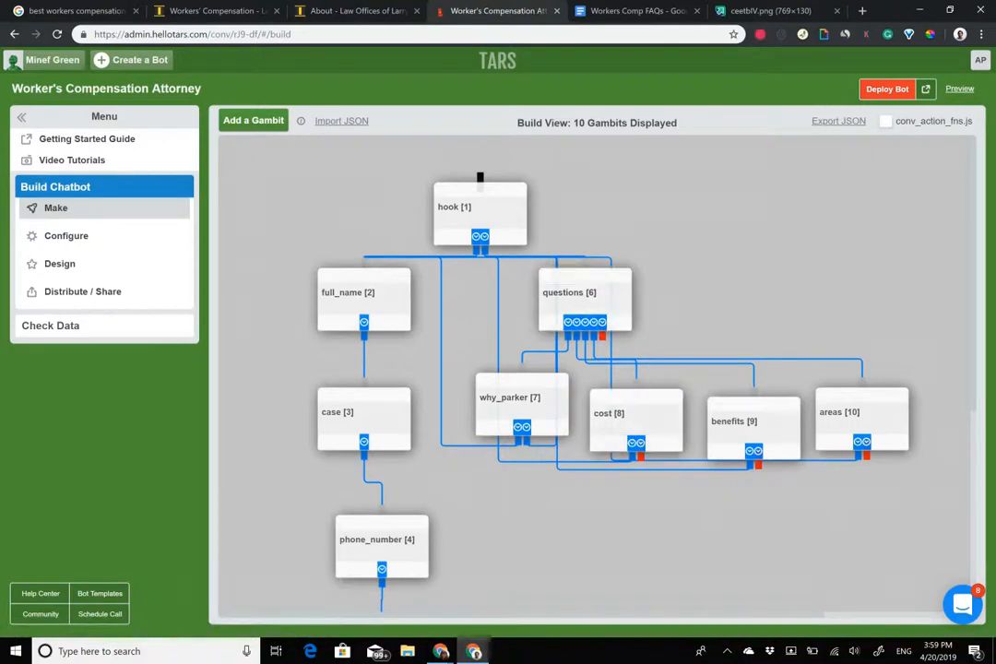
pyautogui.moveTo(641, 457); pyautogui.dragTo(595, 277)
pyautogui.moveTo(758, 465); pyautogui.dragTo(581, 274)
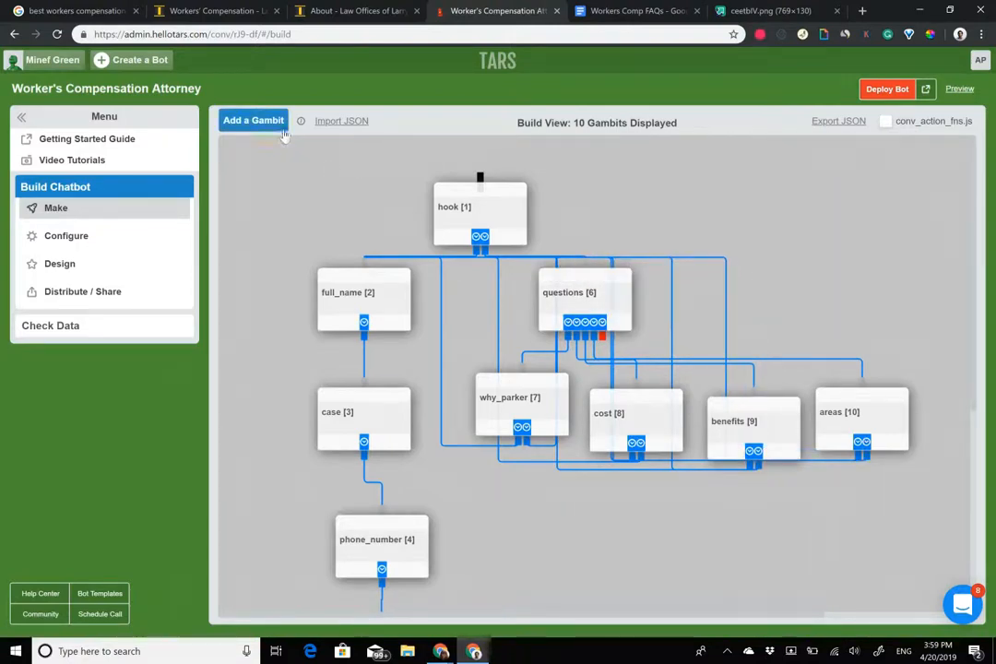
# Add a gid_11 gambit at the right of the flow and connect the Something else option to it.
pyautogui.click(253, 120)
pyautogui.moveTo(260, 196); pyautogui.dragTo(834, 251)
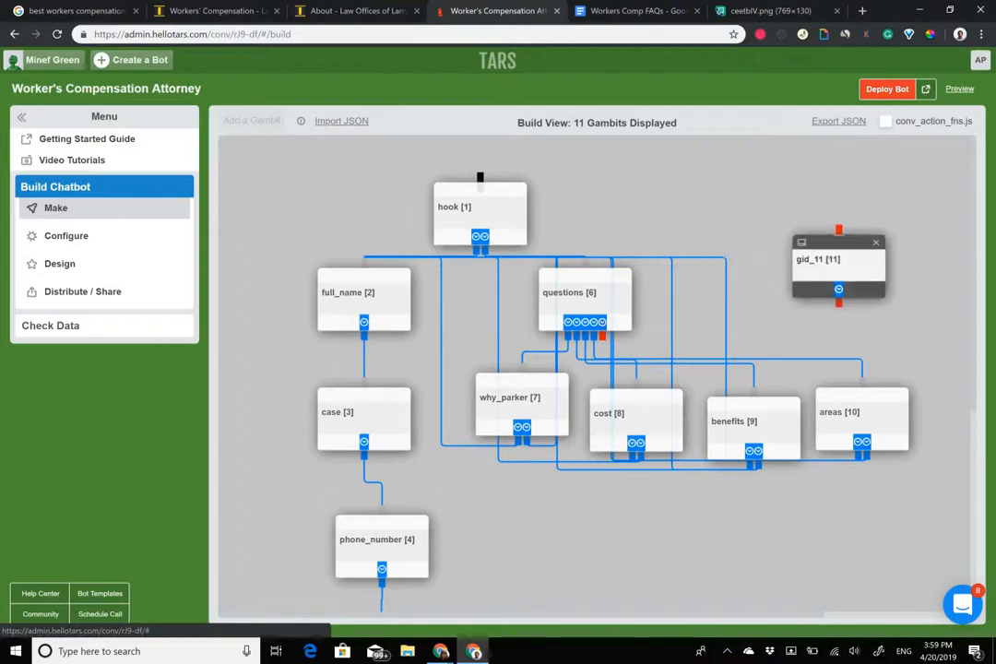
pyautogui.click(581, 293)
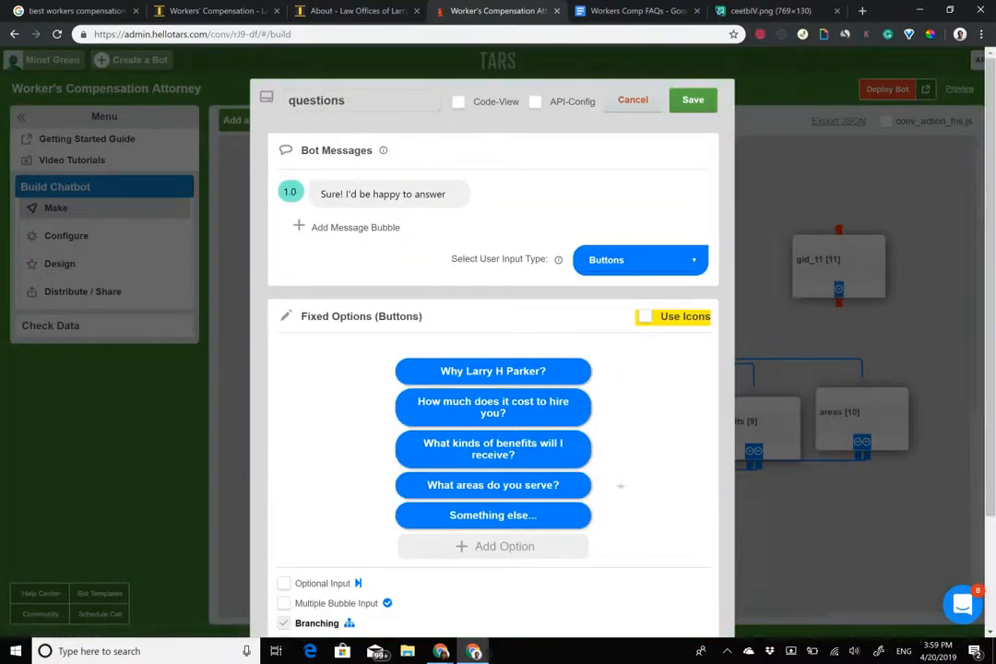
pyautogui.click(633, 100)
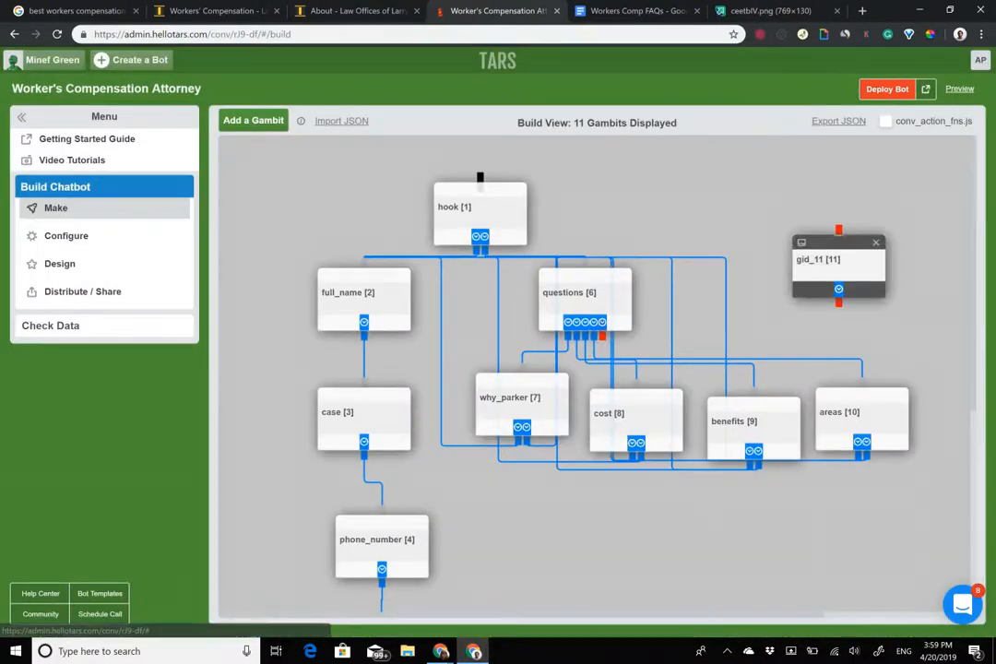
pyautogui.moveTo(602, 336); pyautogui.dragTo(839, 231)
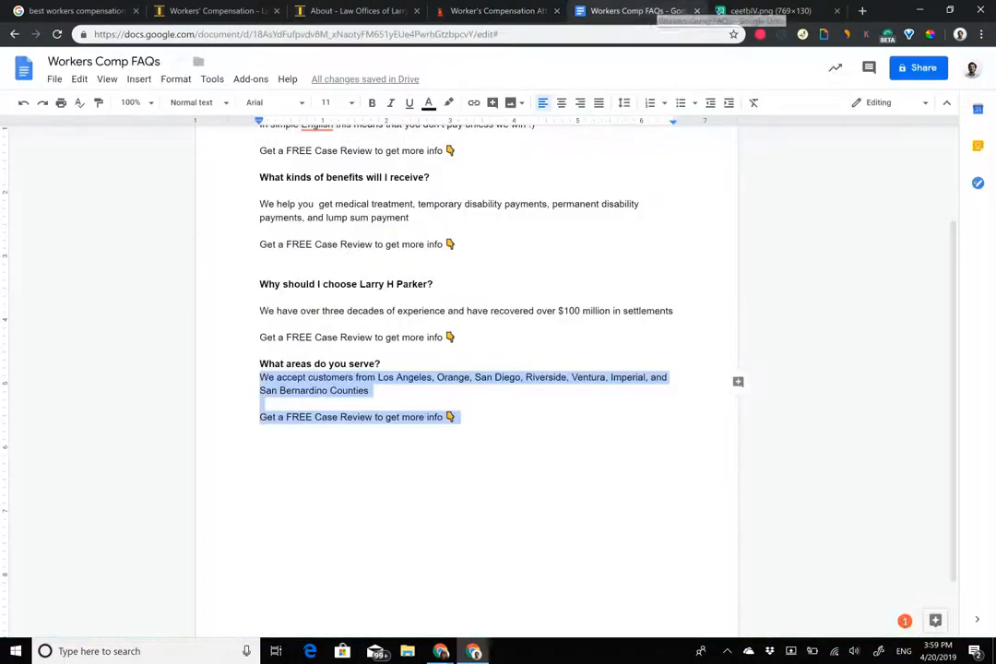
# Replace gid_11's message with the FREE Case Review offer for our top attorneys and rename it 'something_else'.
pyautogui.click(636, 10)
pyautogui.scroll(2, 456, 267)
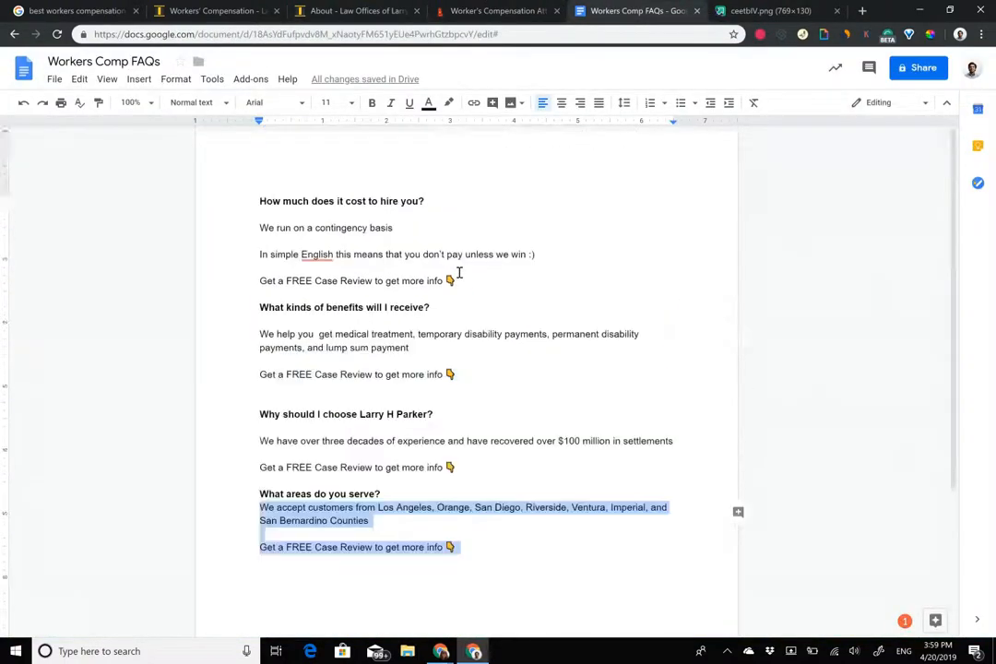
pyautogui.click(491, 8)
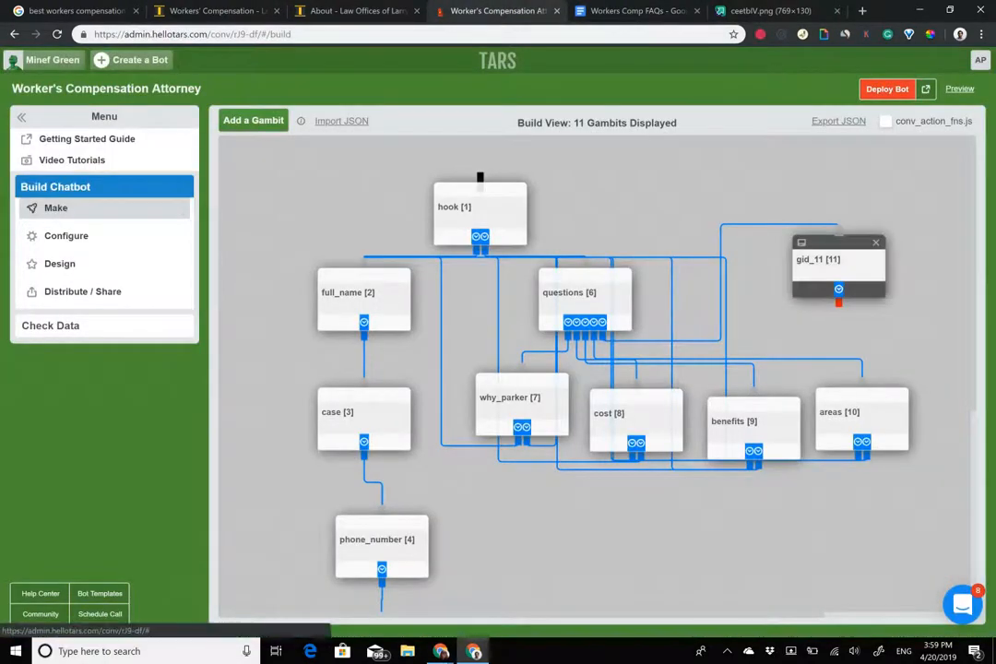
pyautogui.click(819, 267)
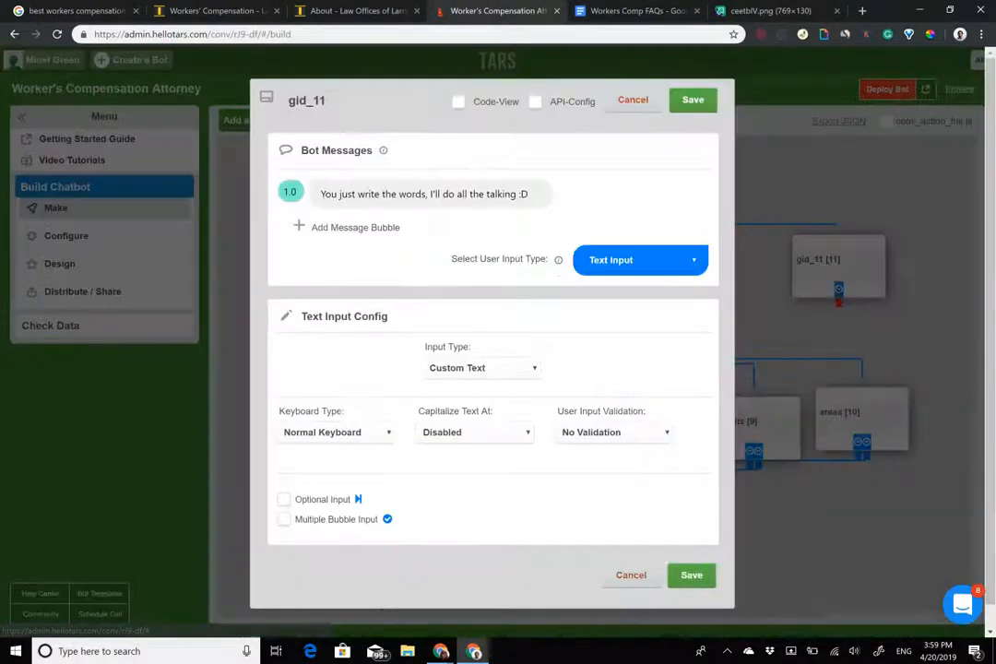
pyautogui.tripleClick(459, 197)
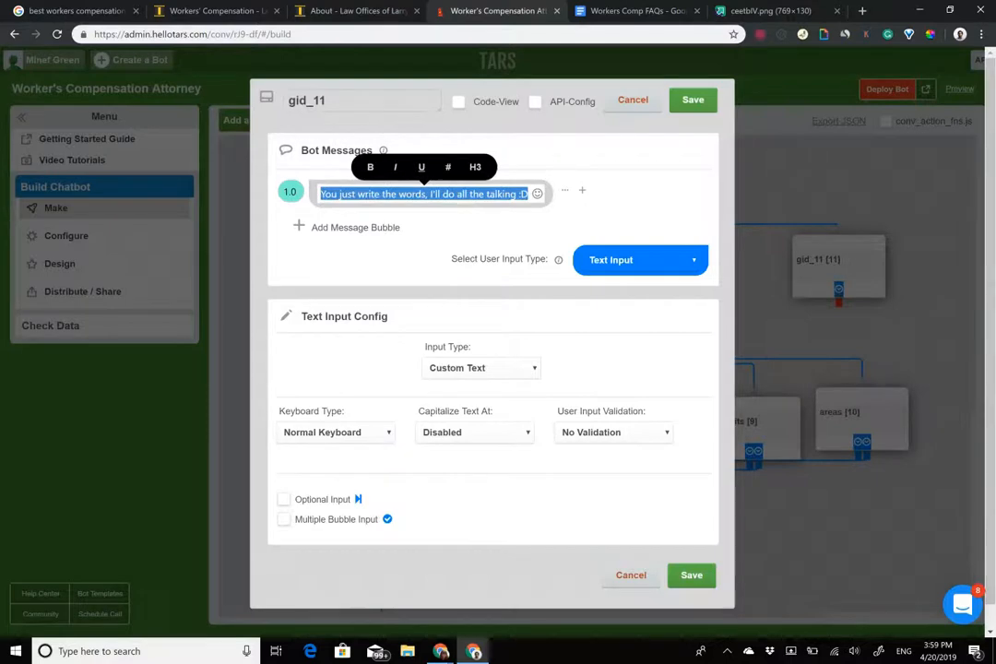
pyautogui.press('BackSpace')
pyautogui.write('If you ene')
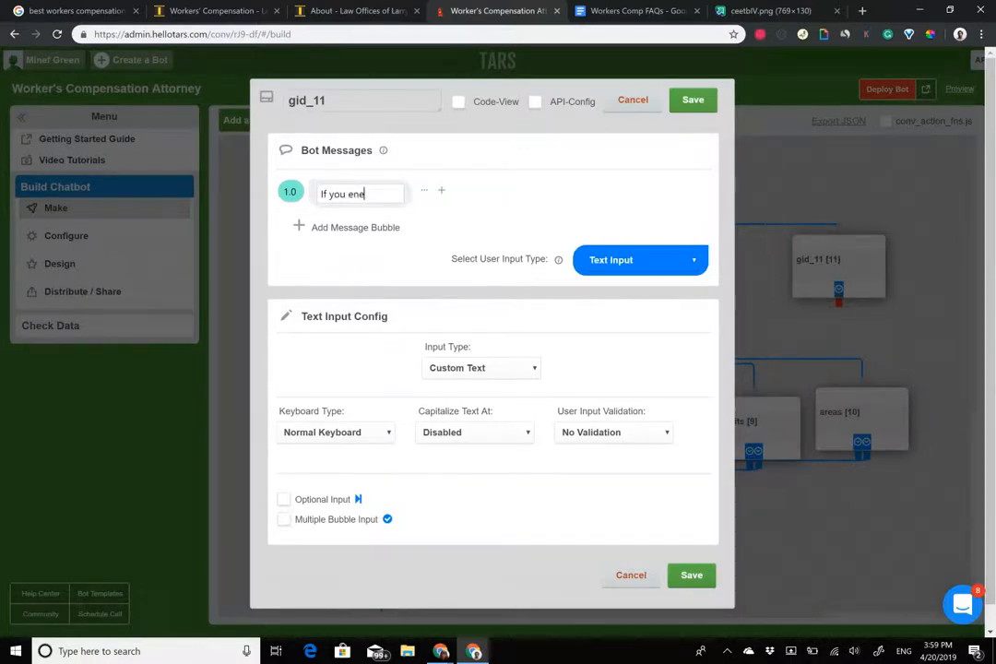
pyautogui.press('BackSpace')
pyautogui.press('BackSpace')
pyautogui.press('BackSpace')
pyautogui.write('need more ')
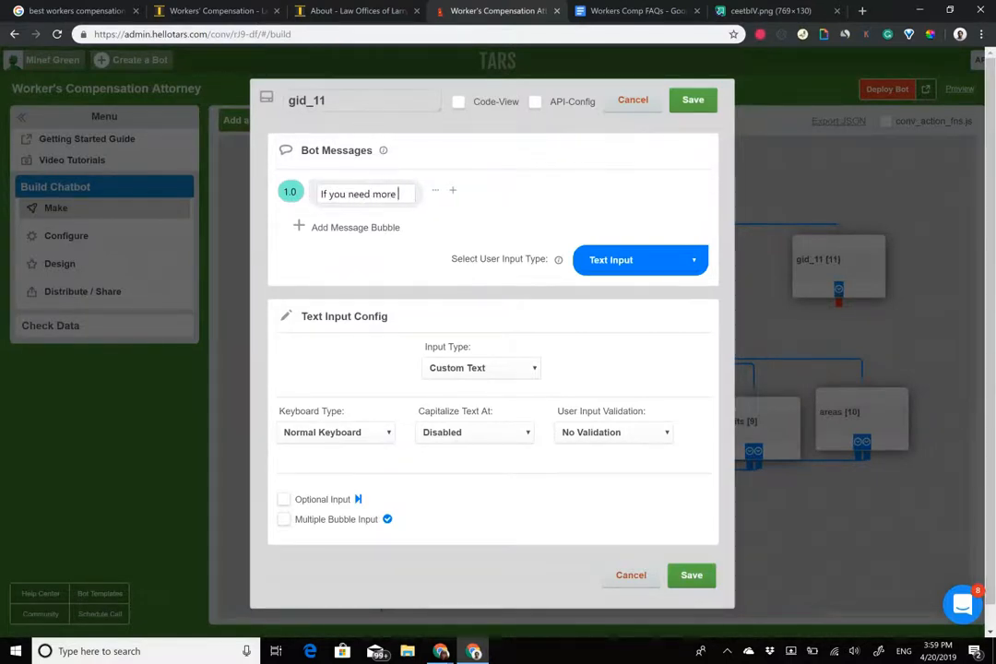
pyautogui.write('info, schedu')
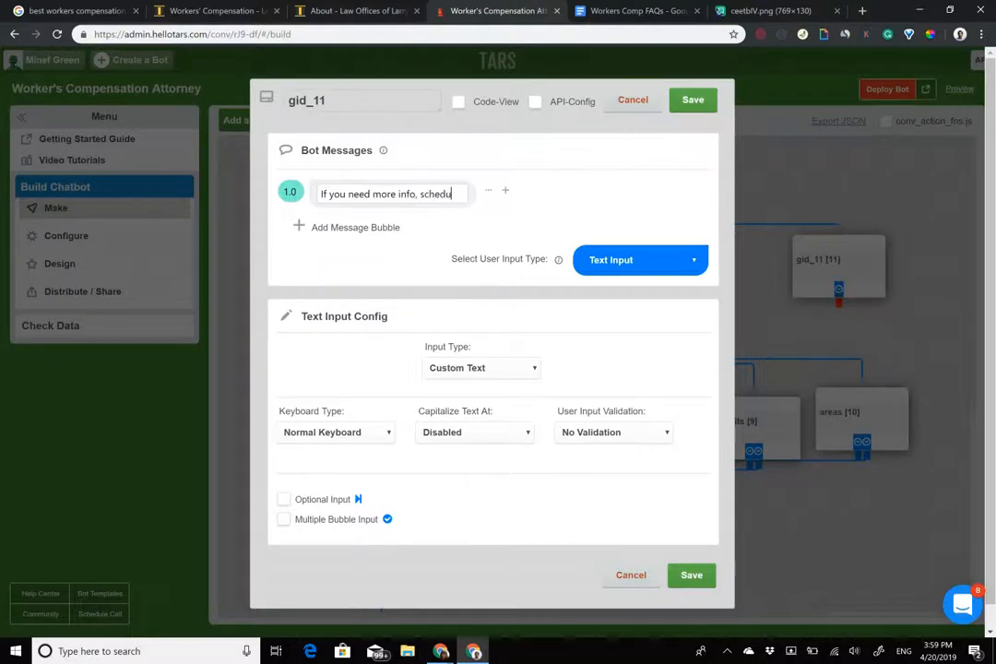
pyautogui.write('le a fFR')
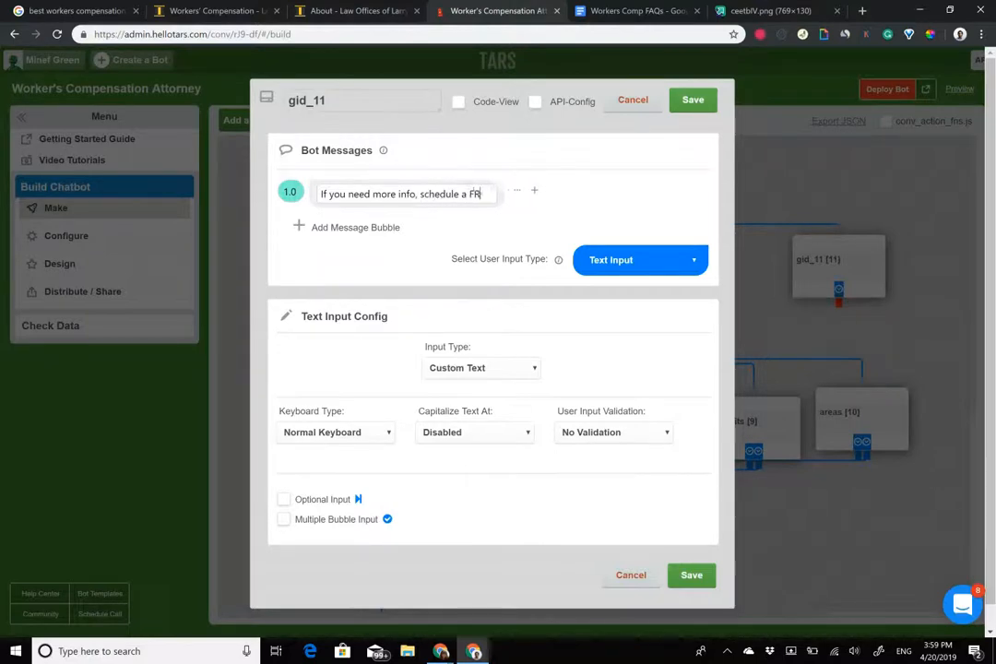
pyautogui.write('EE Case Rev')
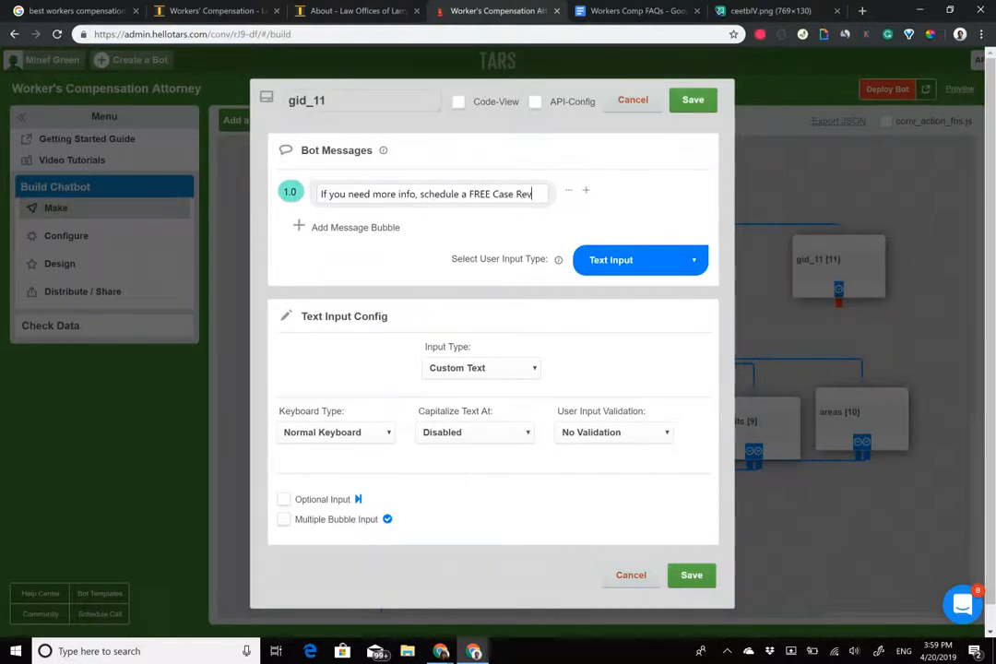
pyautogui.write('iew with our top atto')
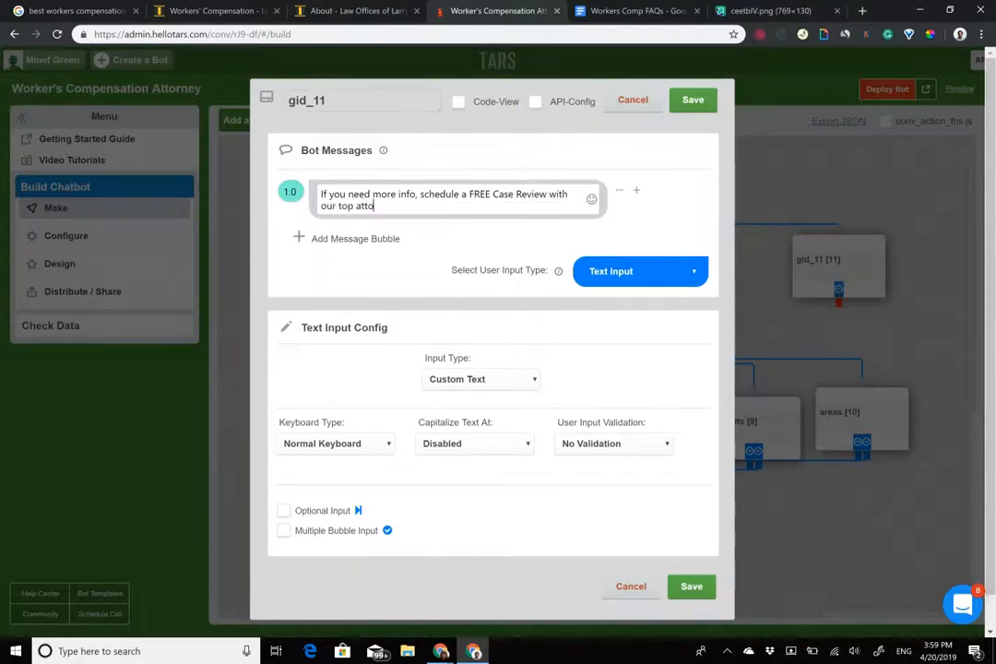
pyautogui.write("rneys and they'll help you")
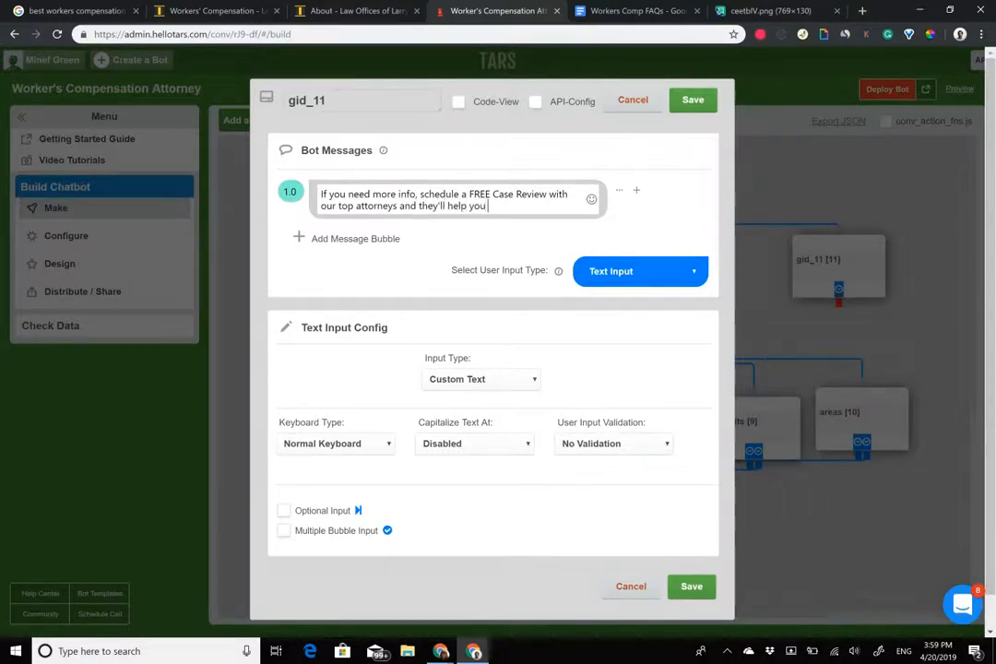
pyautogui.moveTo(470, 195); pyautogui.dragTo(551, 195)
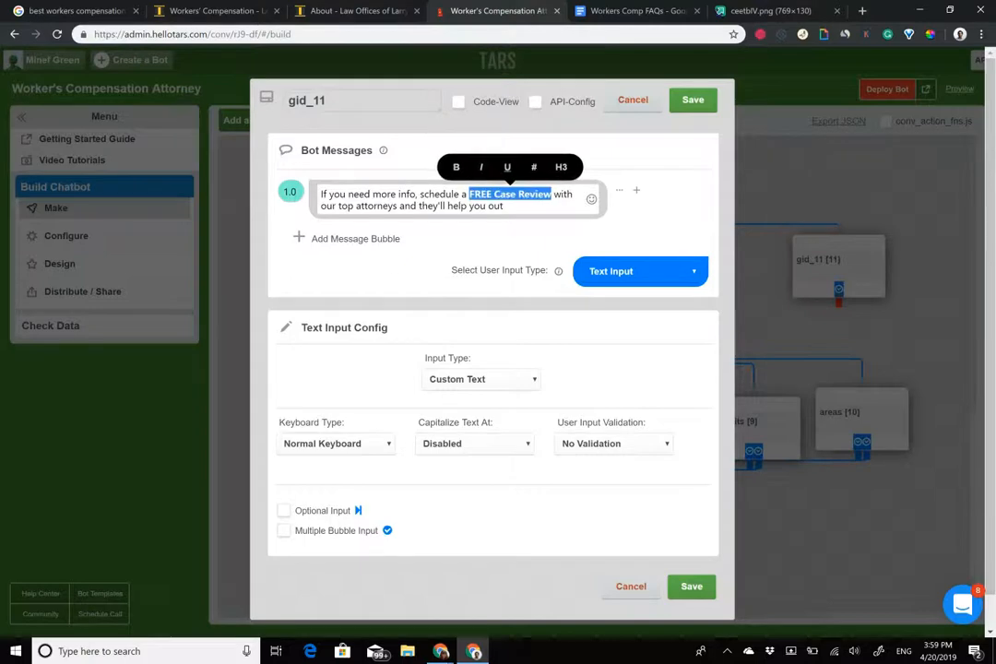
pyautogui.doubleClick(348, 95)
pyautogui.write('someth')
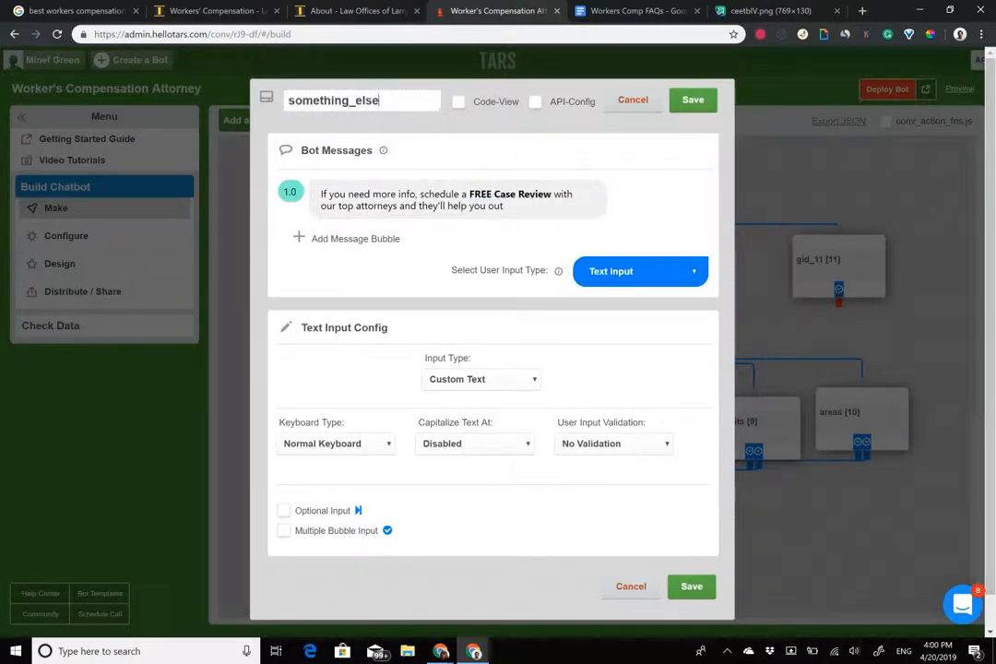
pyautogui.write('ing_else')
# Make the reply a single 'Get a FREE Case Review' button with an attorney icon, then save.
pyautogui.click(640, 271)
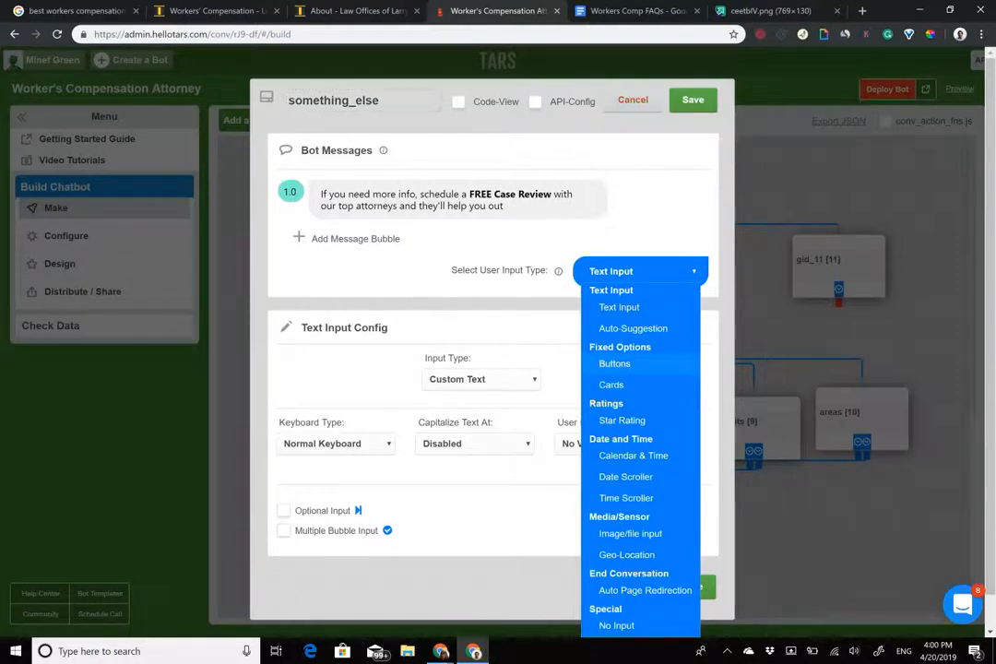
pyautogui.click(615, 364)
pyautogui.click(507, 382)
pyautogui.write('Get a FREE Case ')
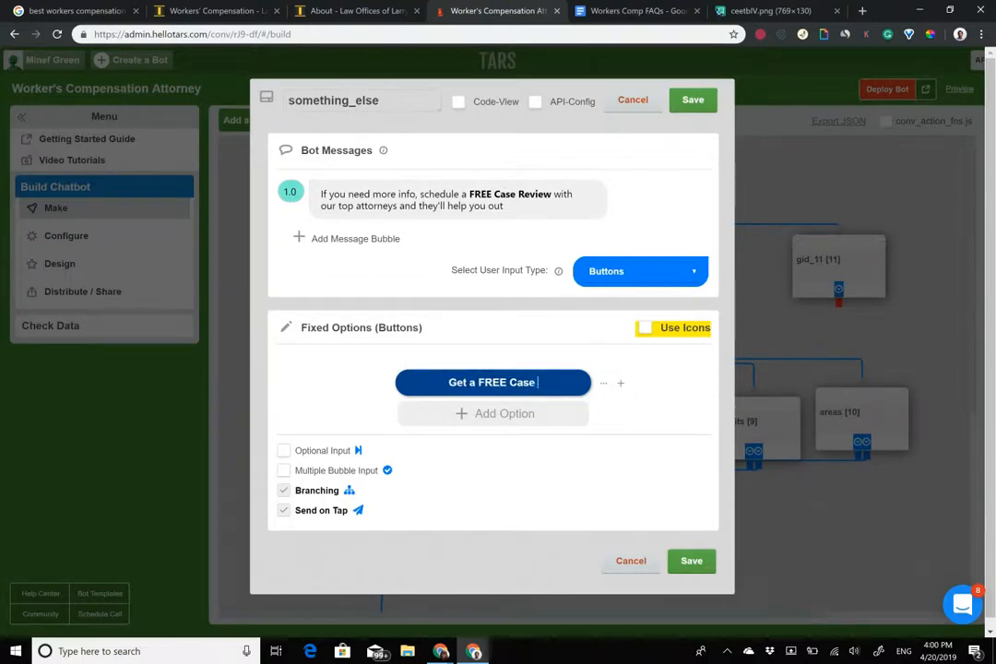
pyautogui.write('Review')
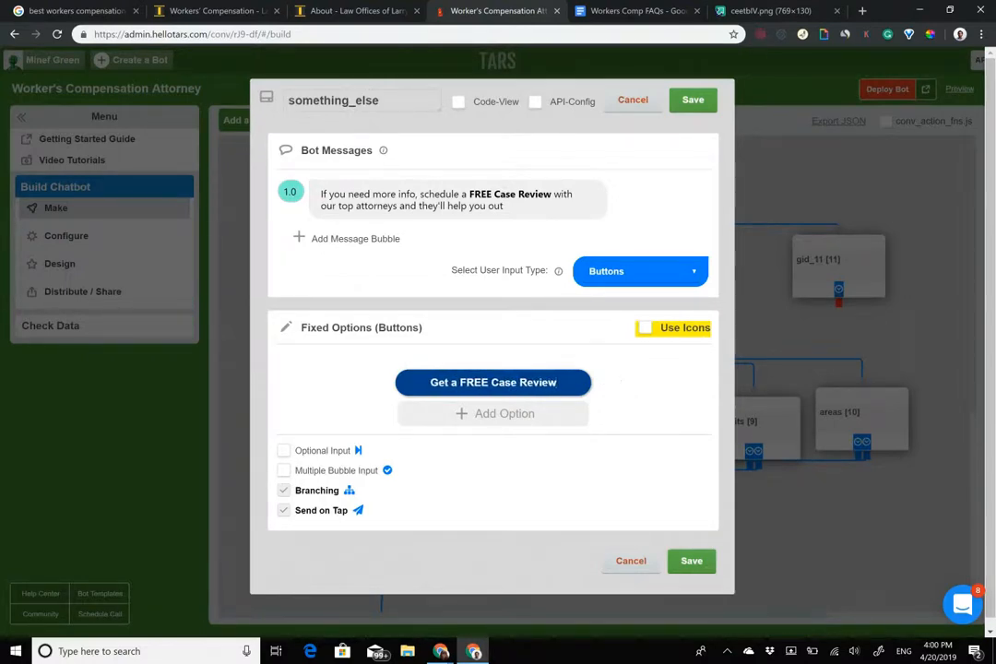
pyautogui.click(415, 385)
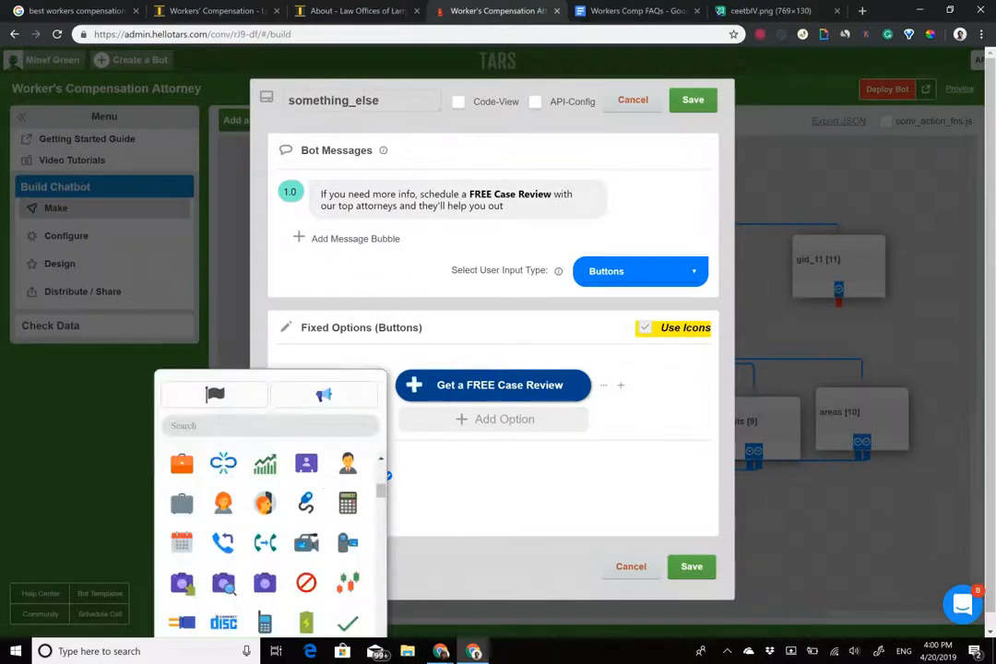
pyautogui.click(347, 463)
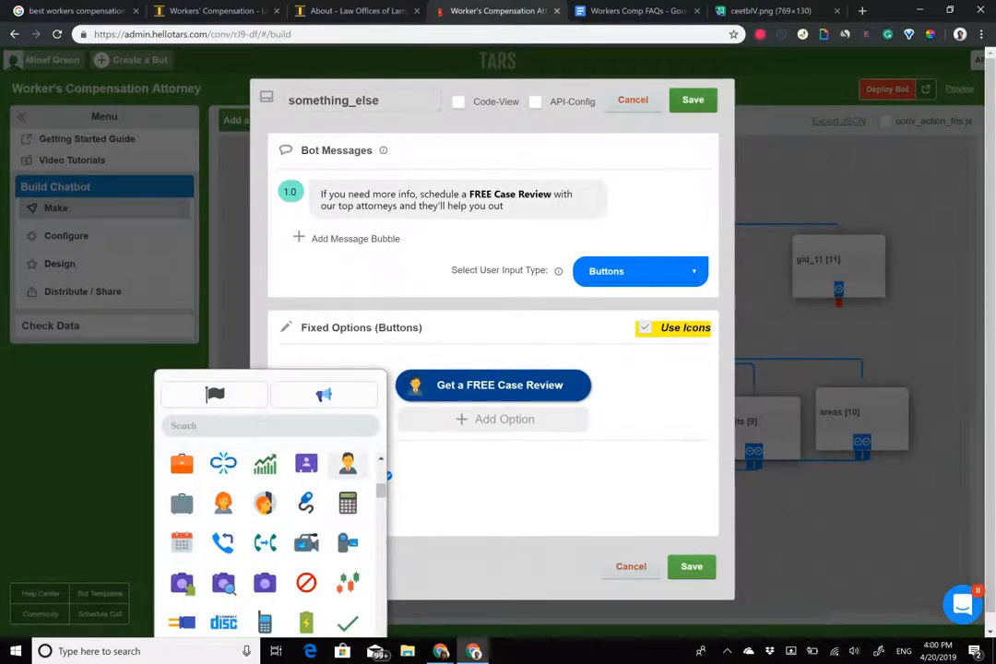
pyautogui.click(693, 100)
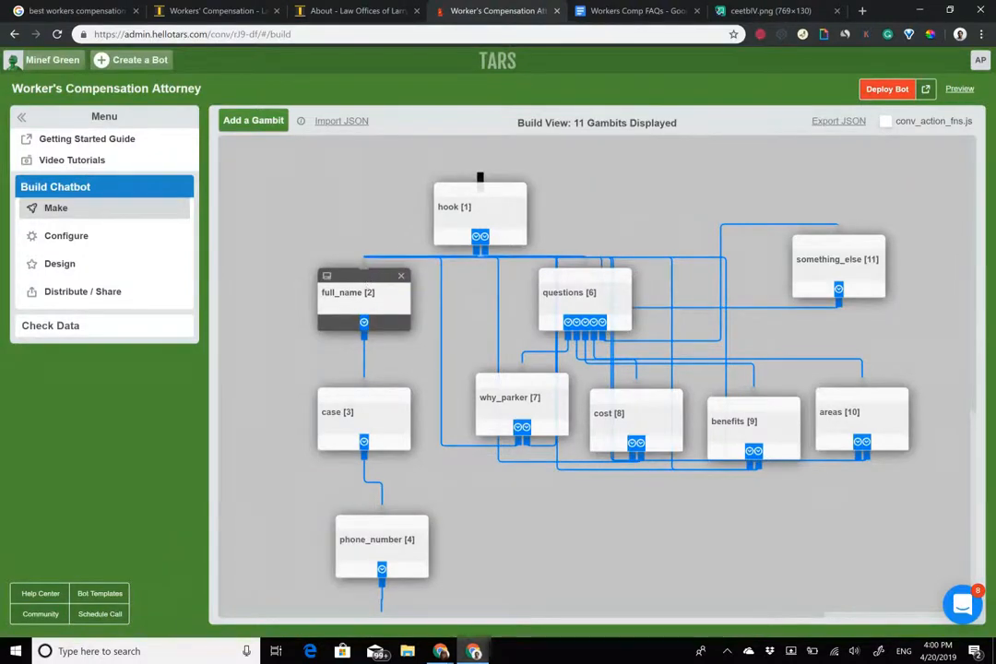
# In the questions gambit, swap the 'Why Larry H Parker?' option's flag icon for a certificate icon.
pyautogui.click(571, 294)
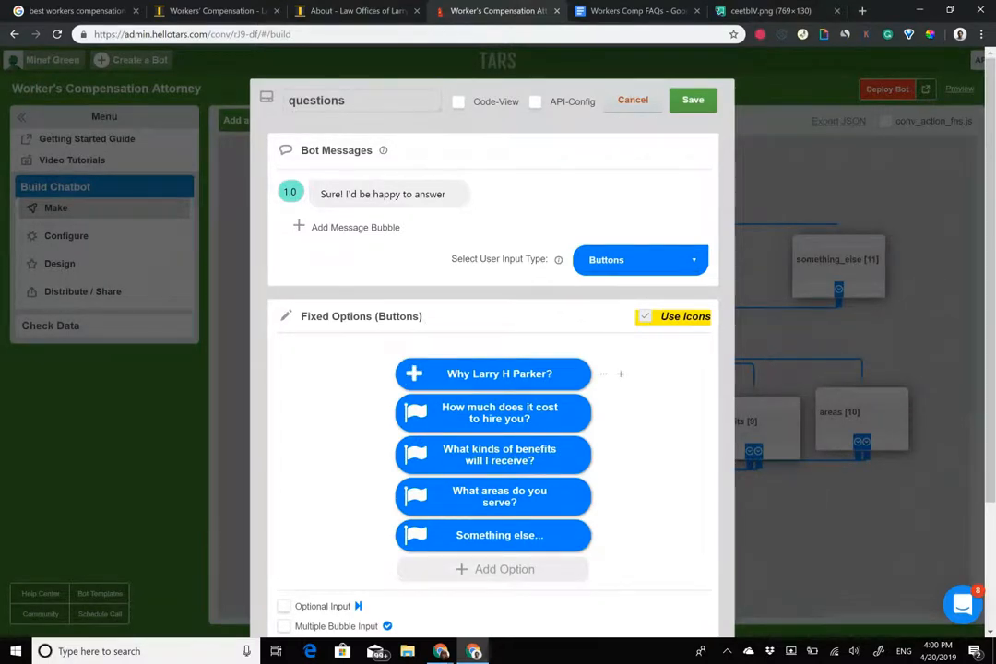
pyautogui.click(413, 373)
pyautogui.scroll(-6, 343, 609)
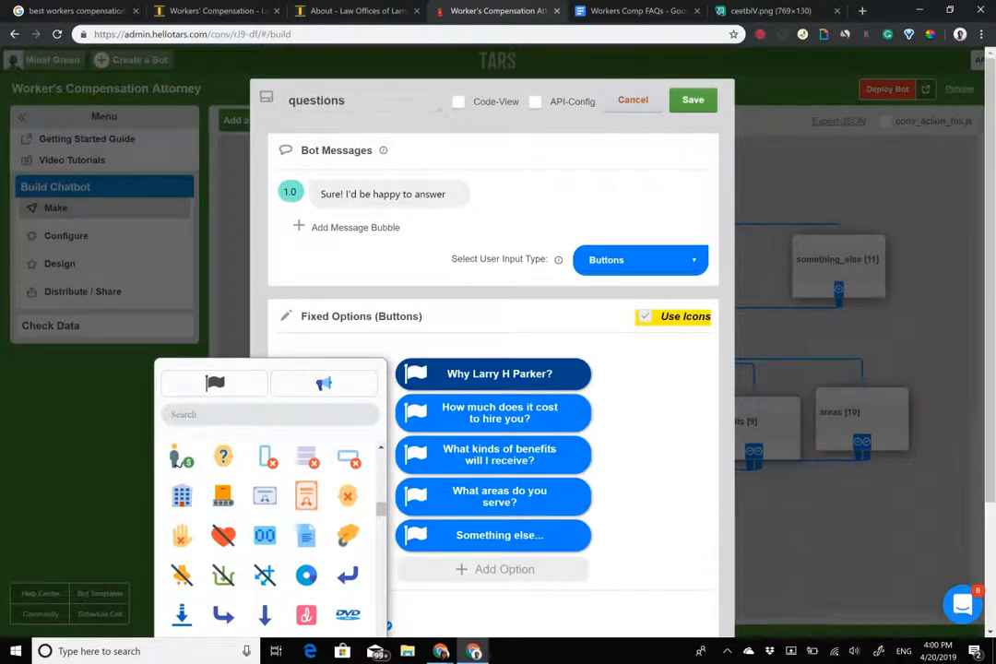
pyautogui.click(306, 495)
pyautogui.click(414, 413)
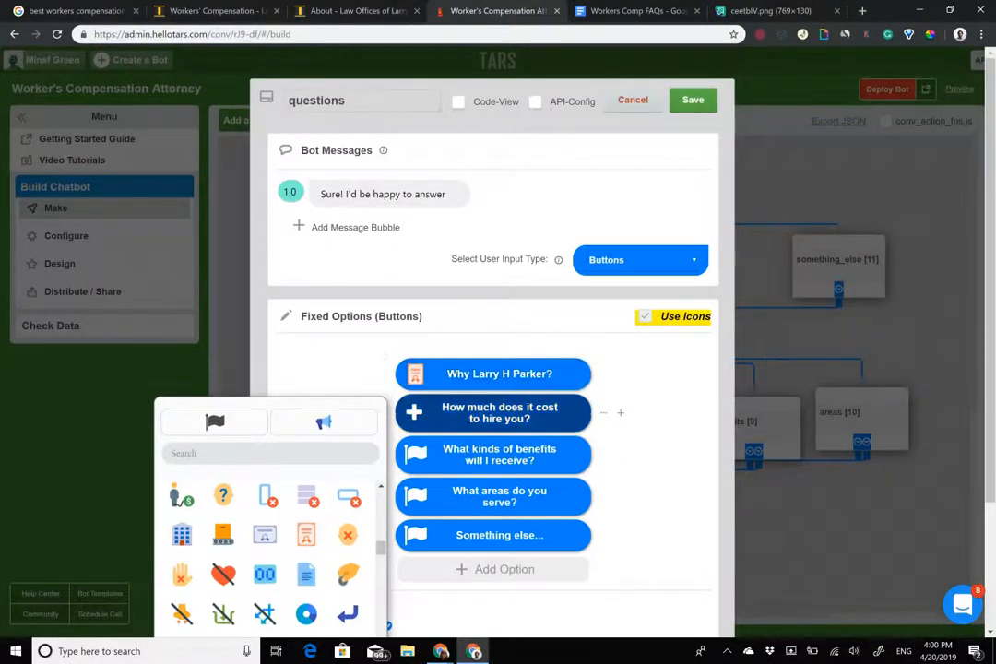
pyautogui.scroll(-4, 265, 544)
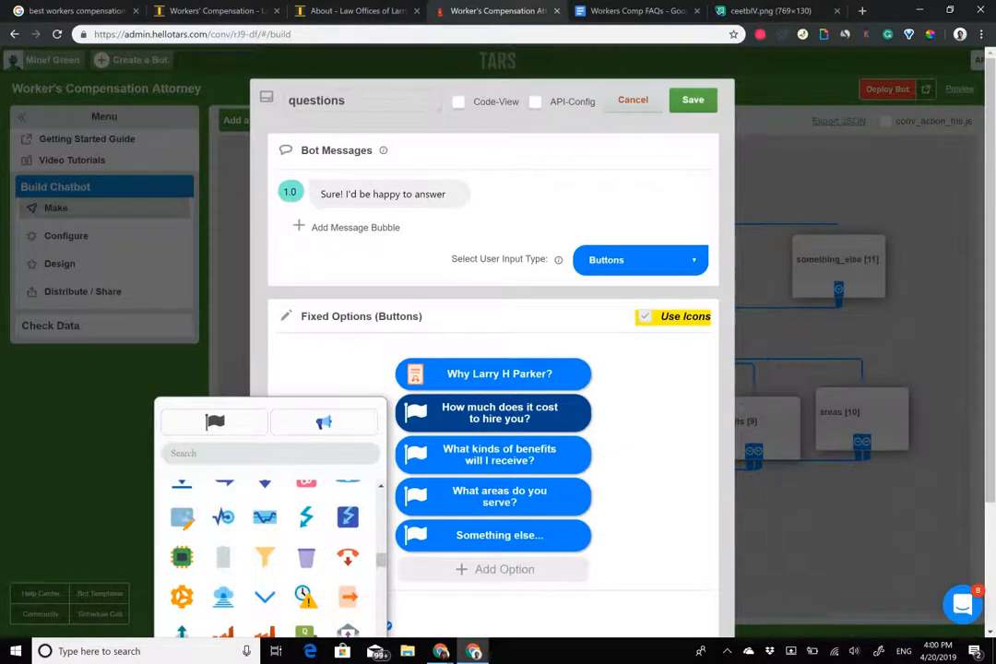
pyautogui.click(650, 498)
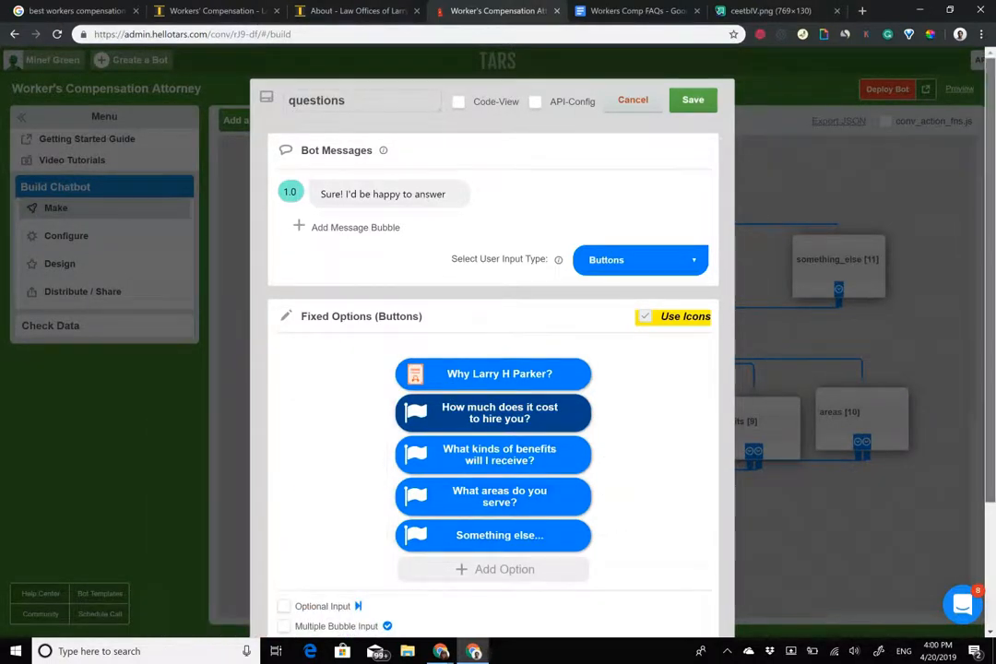
pyautogui.scroll(-2, 412, 256)
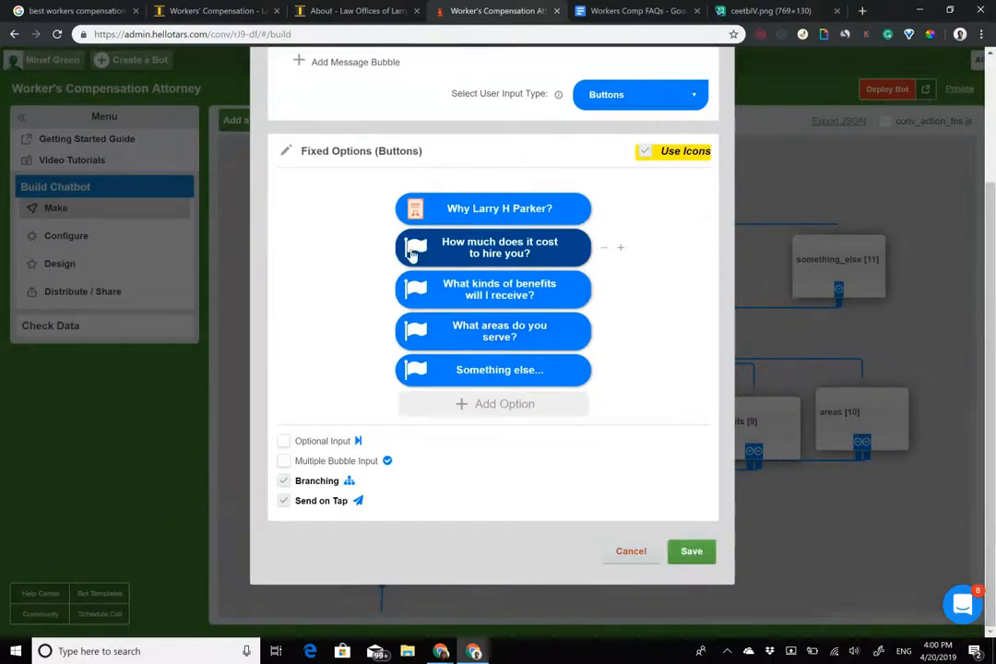
pyautogui.click(412, 251)
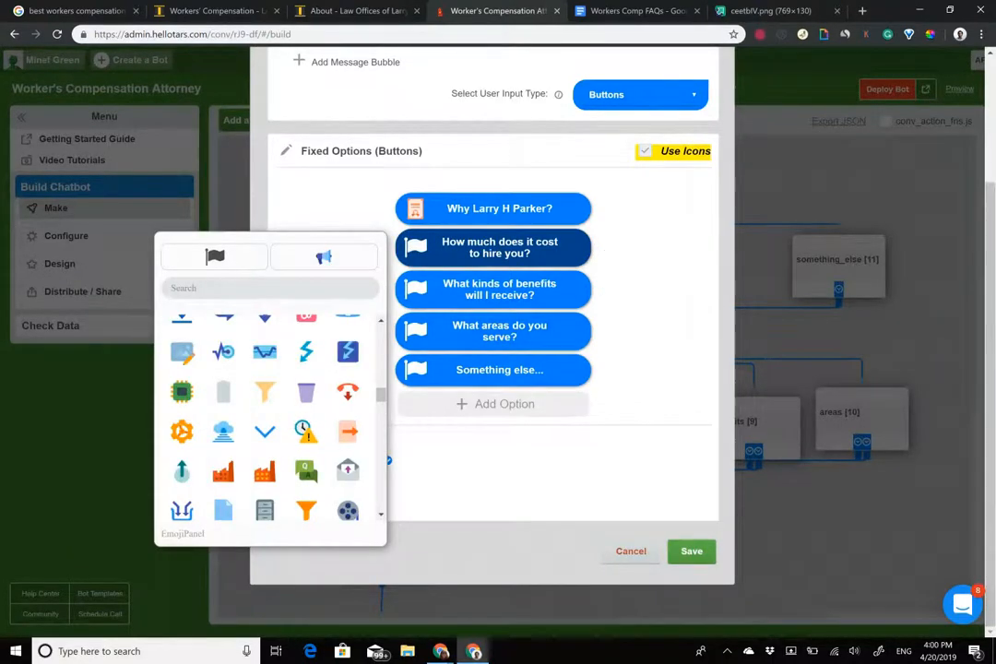
pyautogui.scroll(-5, 269, 415)
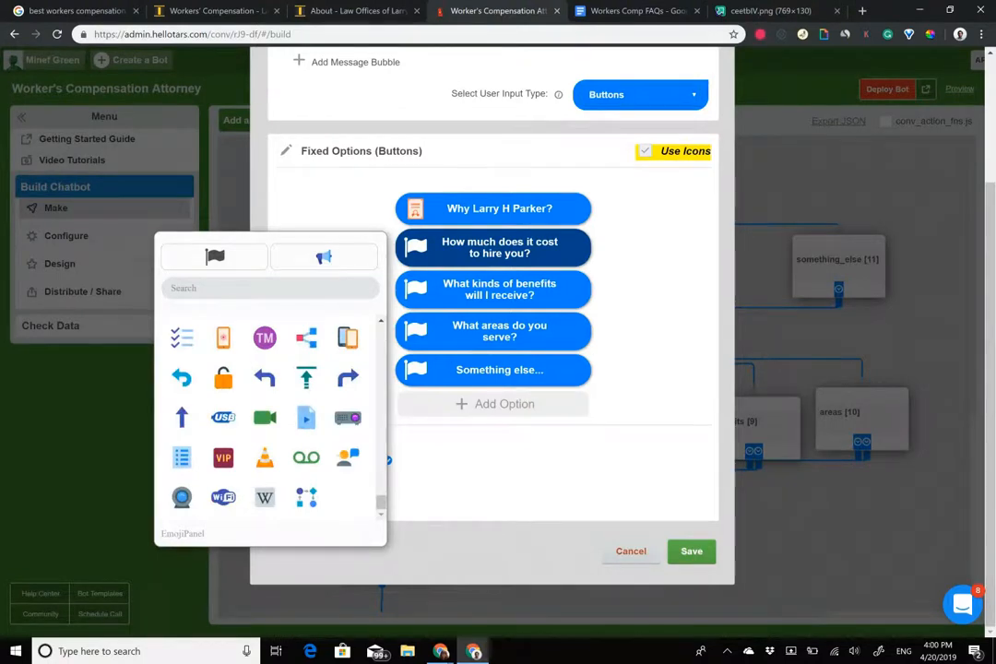
pyautogui.scroll(5, 269, 415)
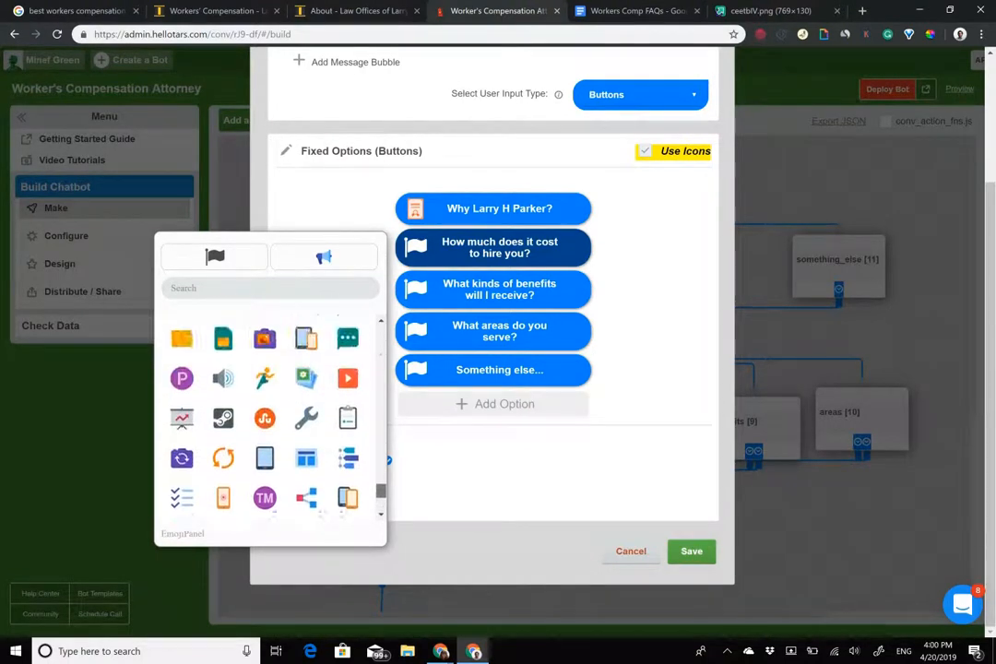
pyautogui.scroll(5, 269, 415)
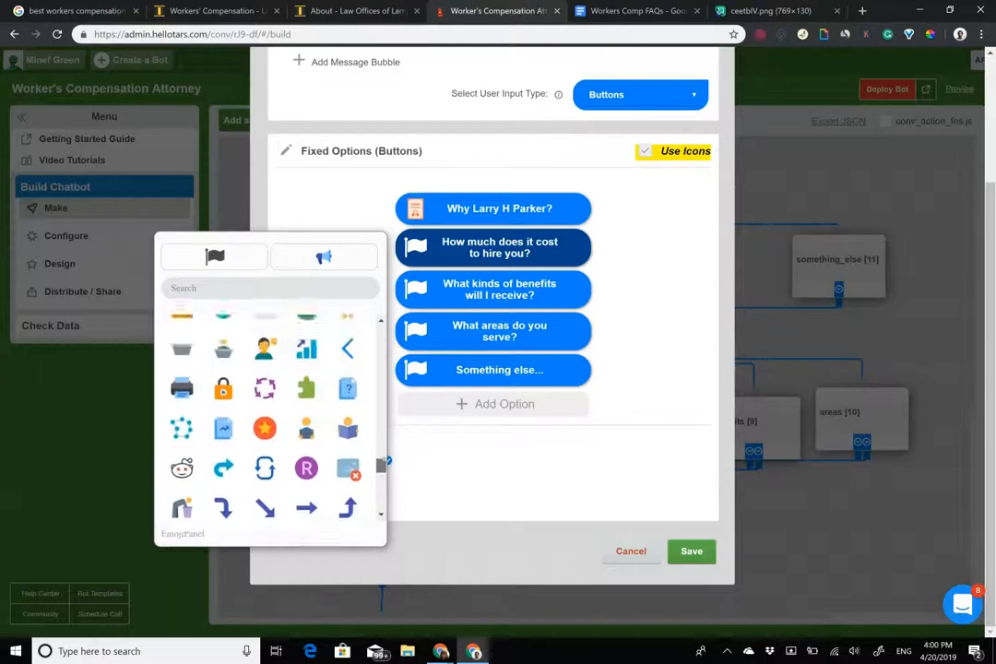
pyautogui.scroll(5, 270, 415)
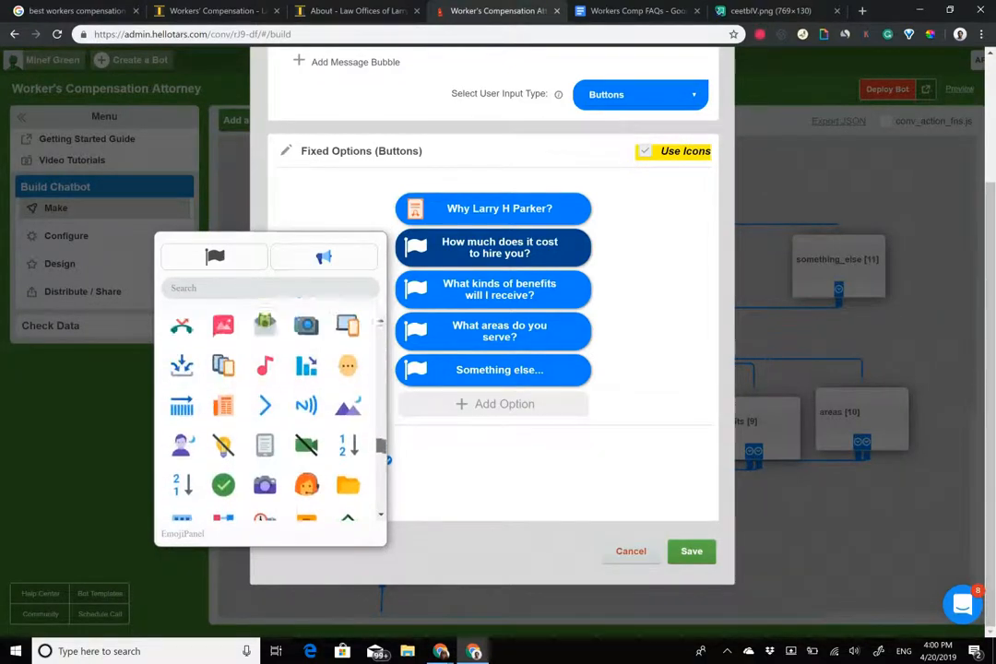
pyautogui.scroll(5, 270, 415)
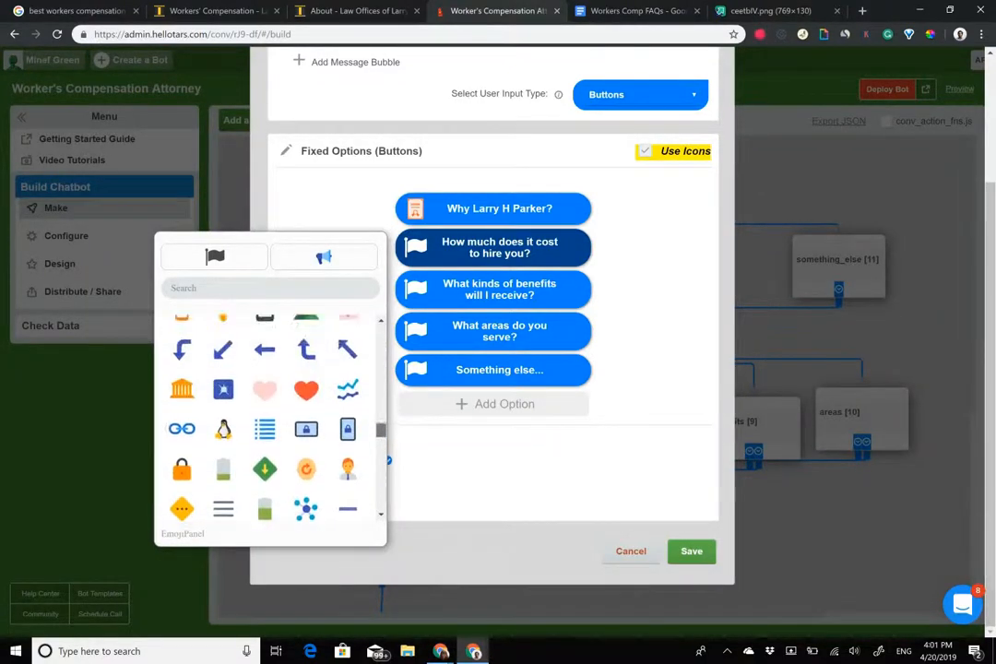
pyautogui.scroll(4, 270, 415)
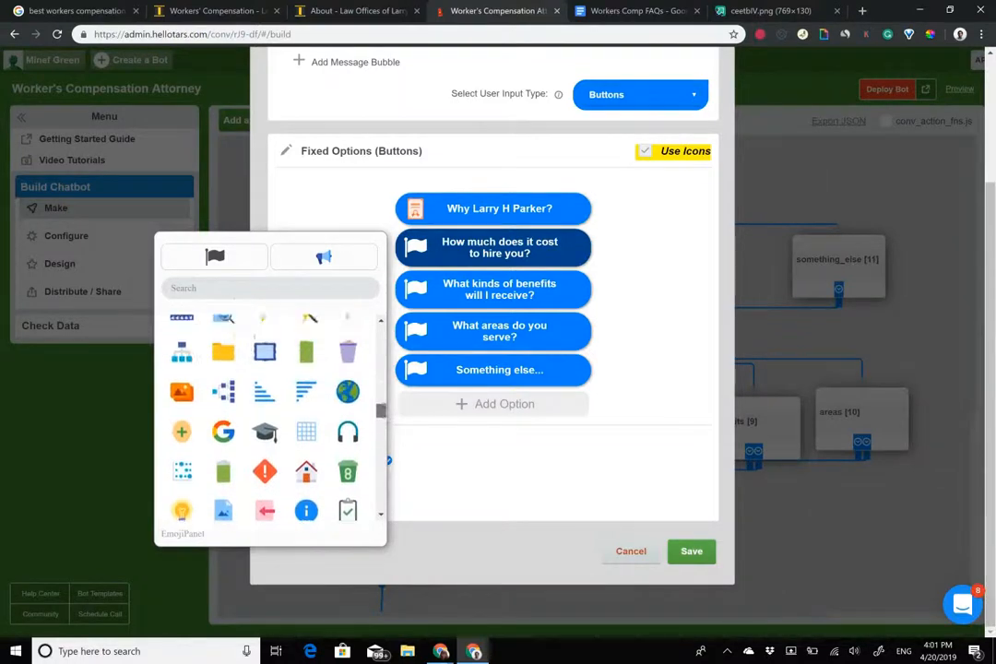
pyautogui.scroll(4, 270, 415)
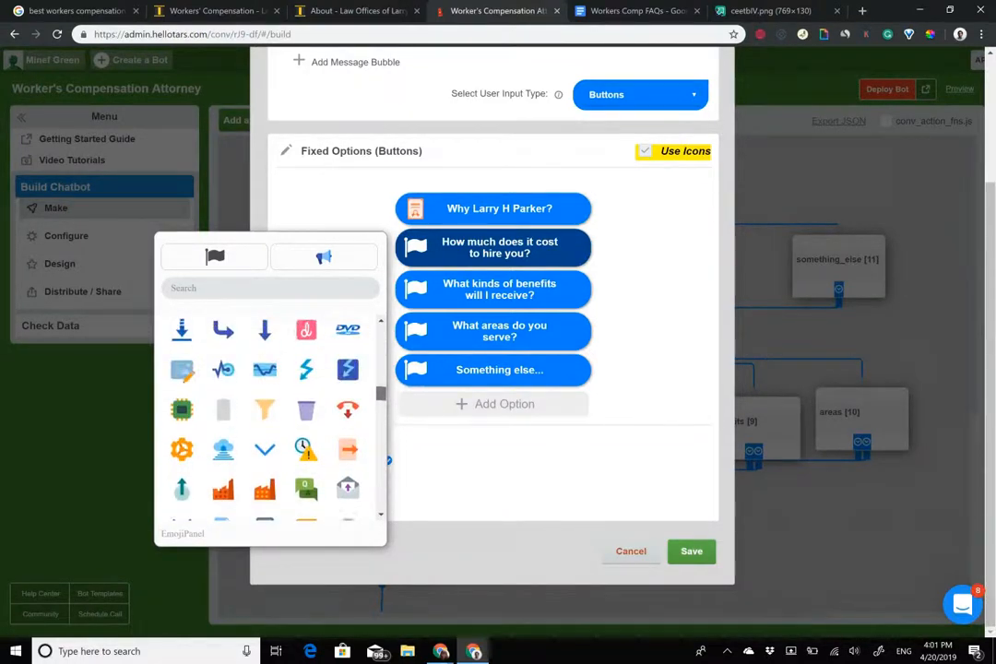
pyautogui.scroll(4, 348, 363)
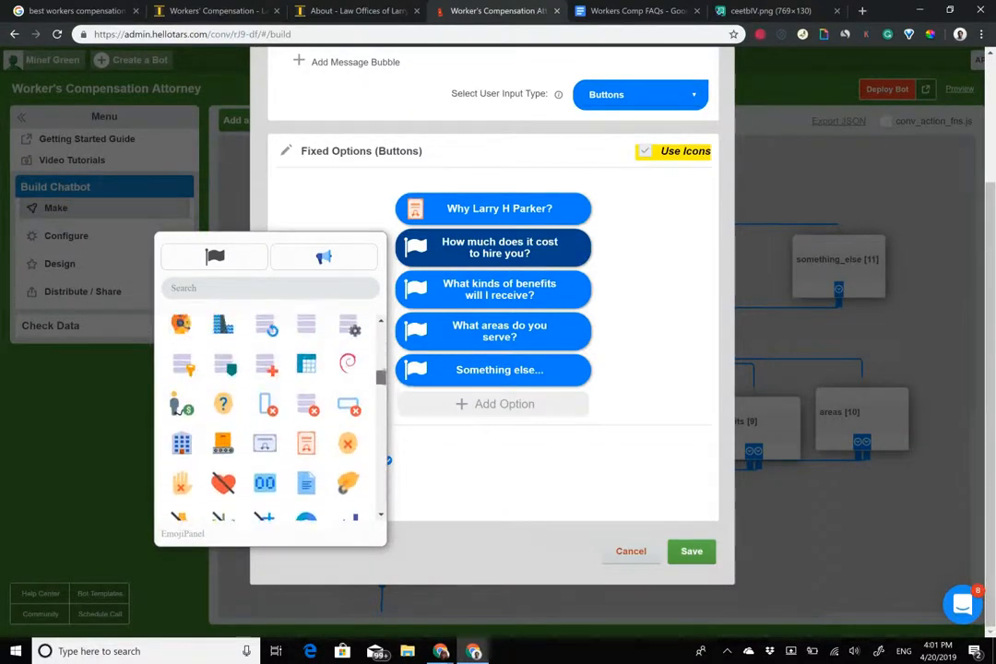
pyautogui.click(306, 361)
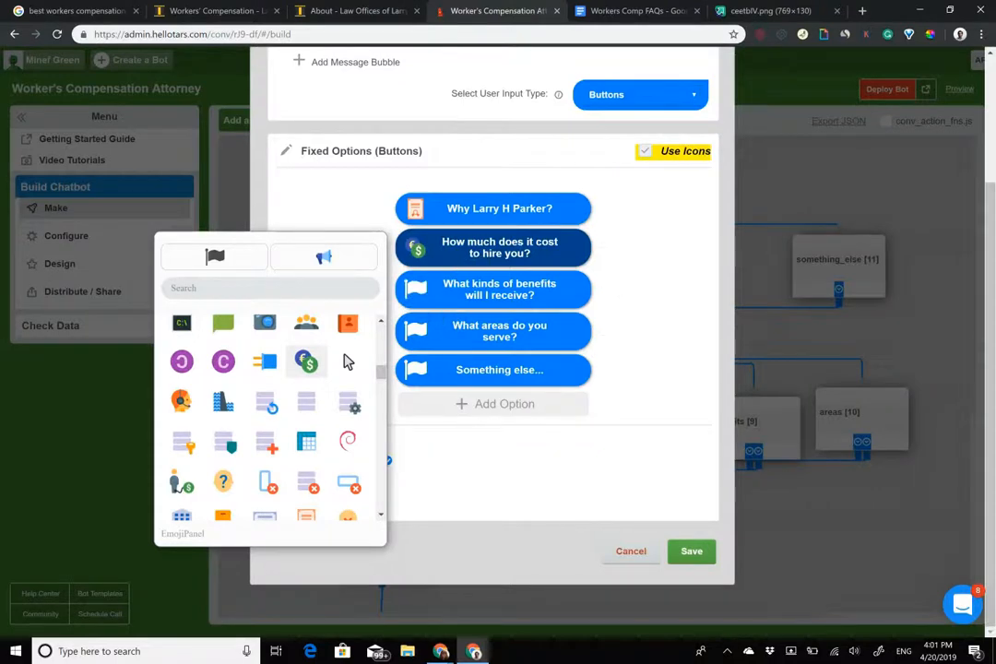
pyautogui.scroll(-10, 348, 362)
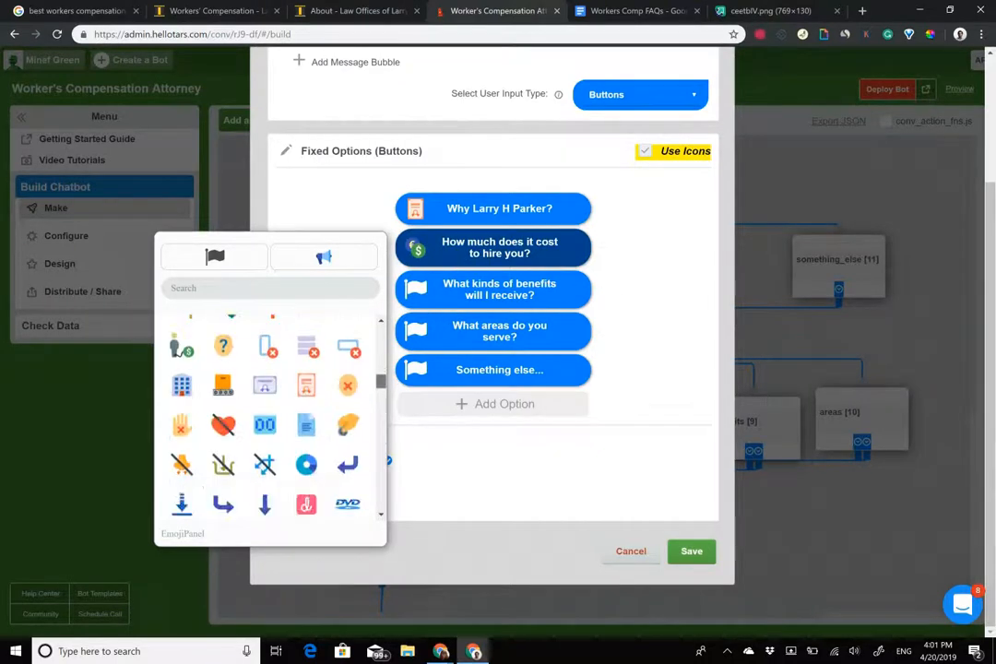
pyautogui.scroll(-8, 267, 415)
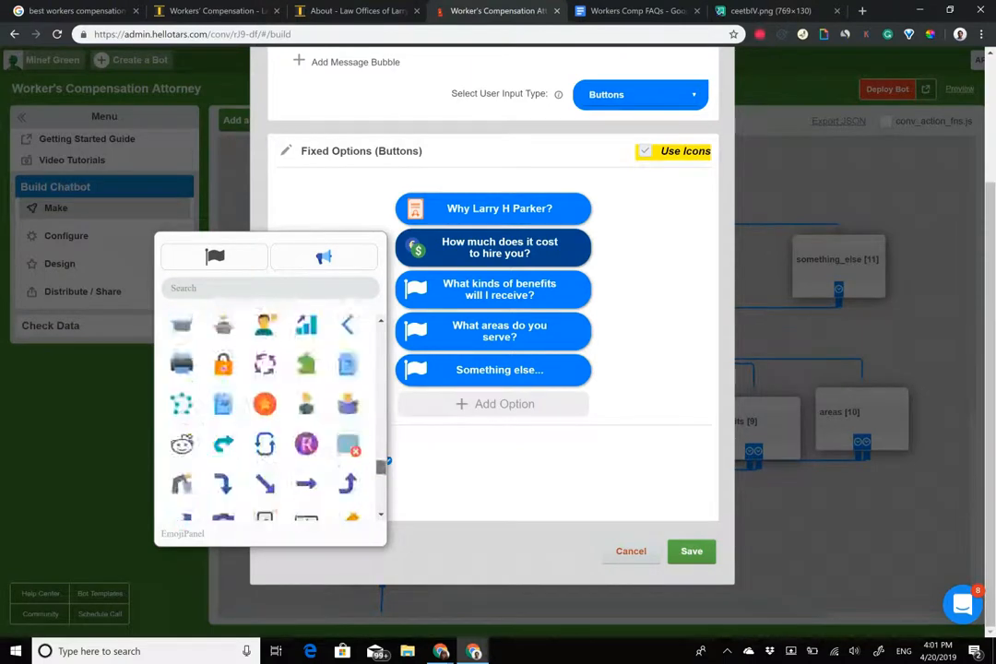
pyautogui.scroll(3, 268, 415)
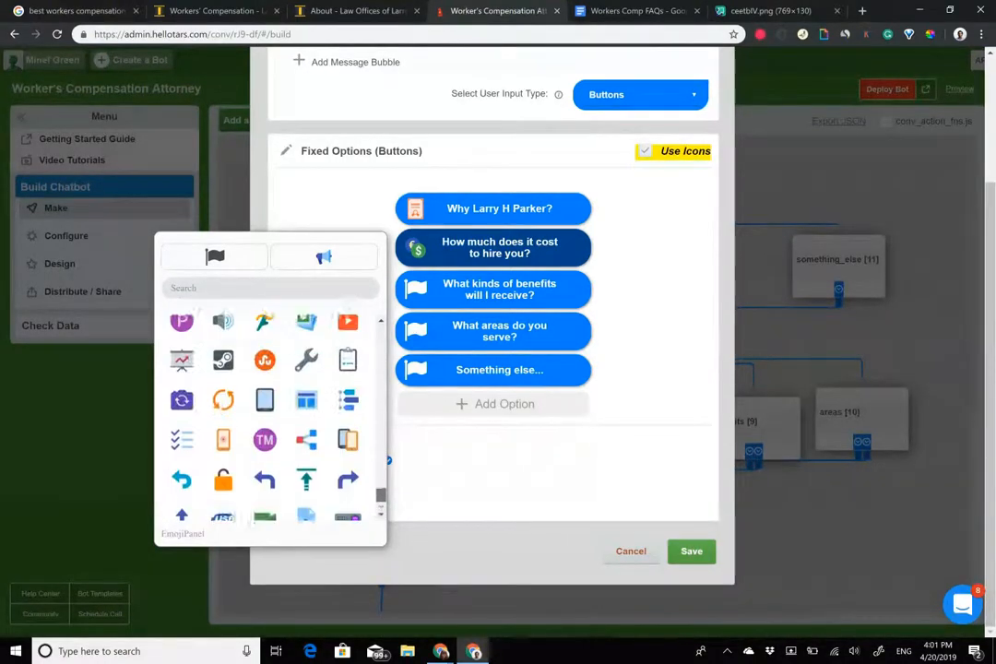
# Give the areas-served option a house icon.
pyautogui.click(414, 332)
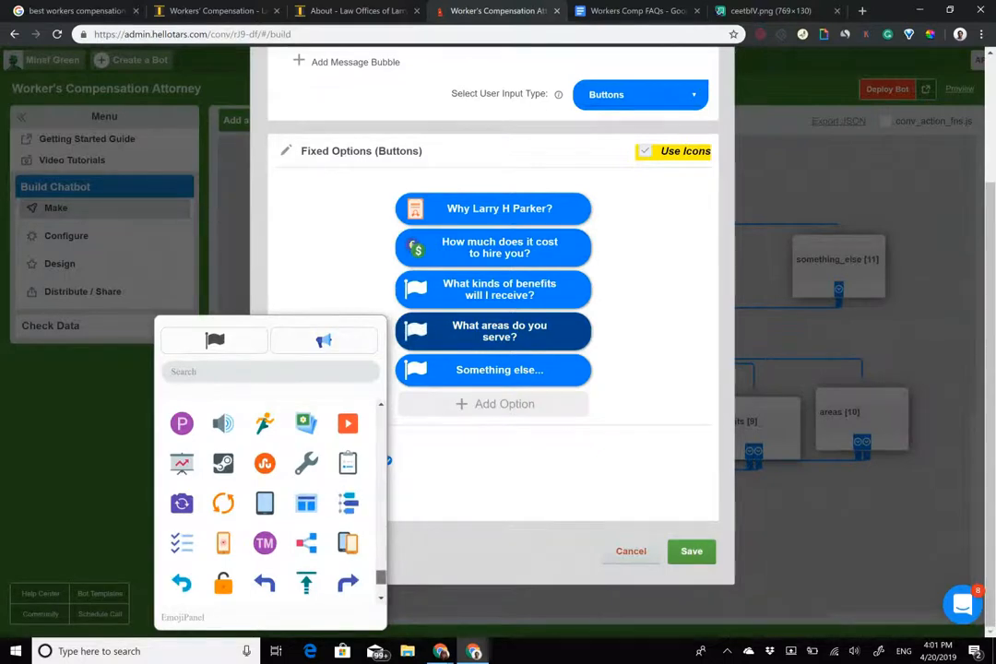
pyautogui.scroll(-3, 268, 498)
pyautogui.scroll(6, 267, 498)
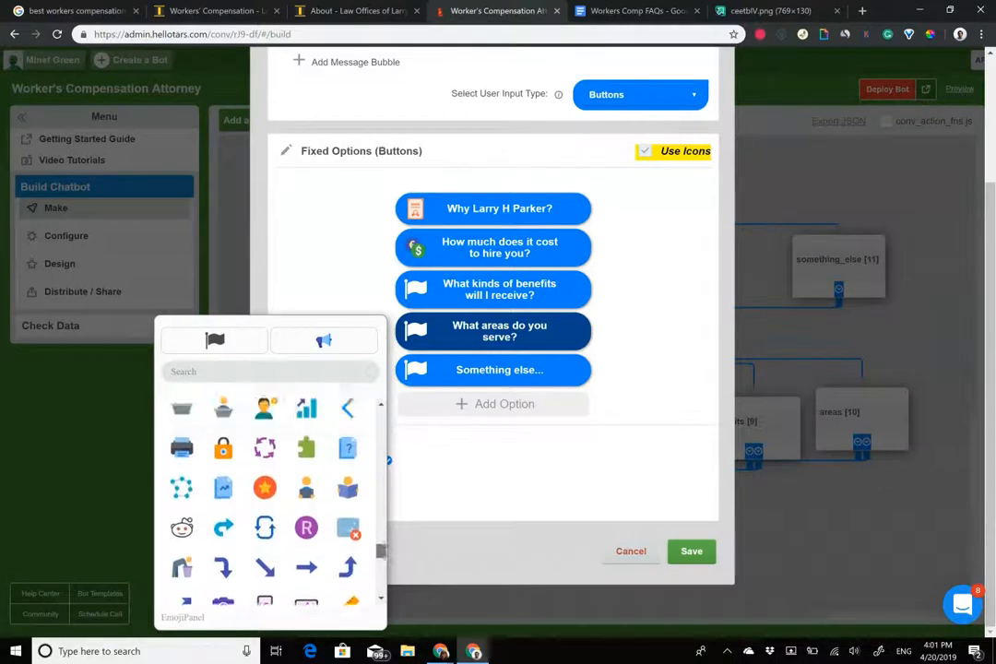
pyautogui.scroll(1, 268, 498)
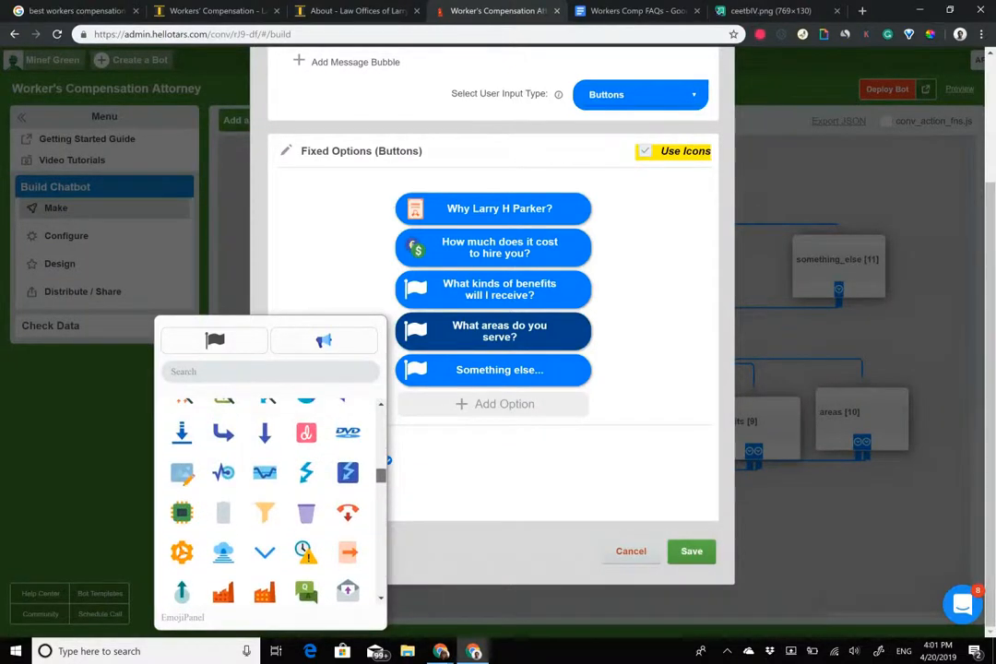
pyautogui.scroll(2, 348, 494)
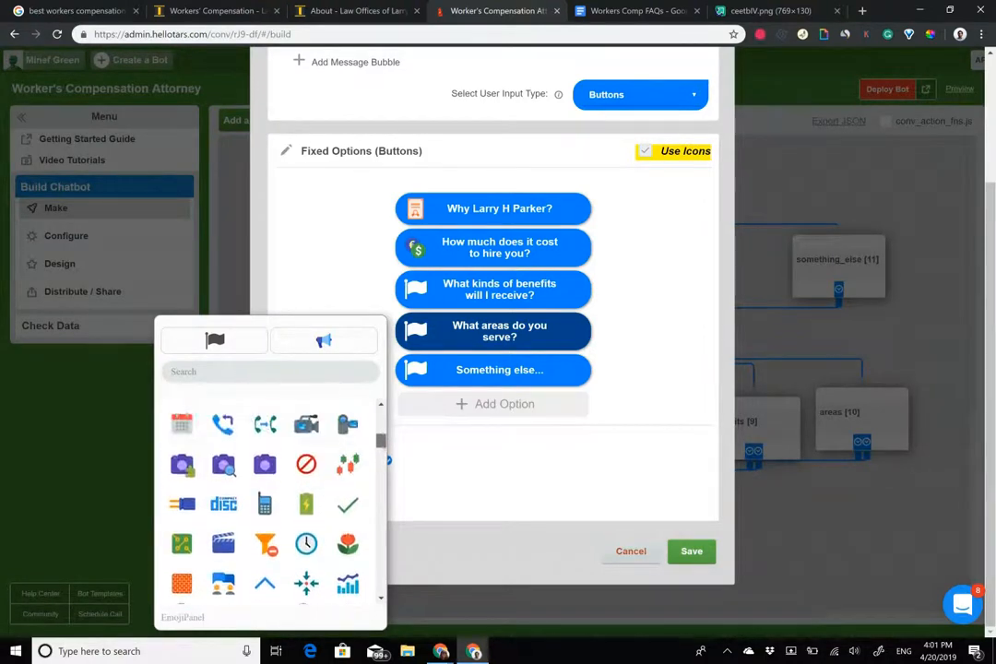
pyautogui.scroll(3, 265, 498)
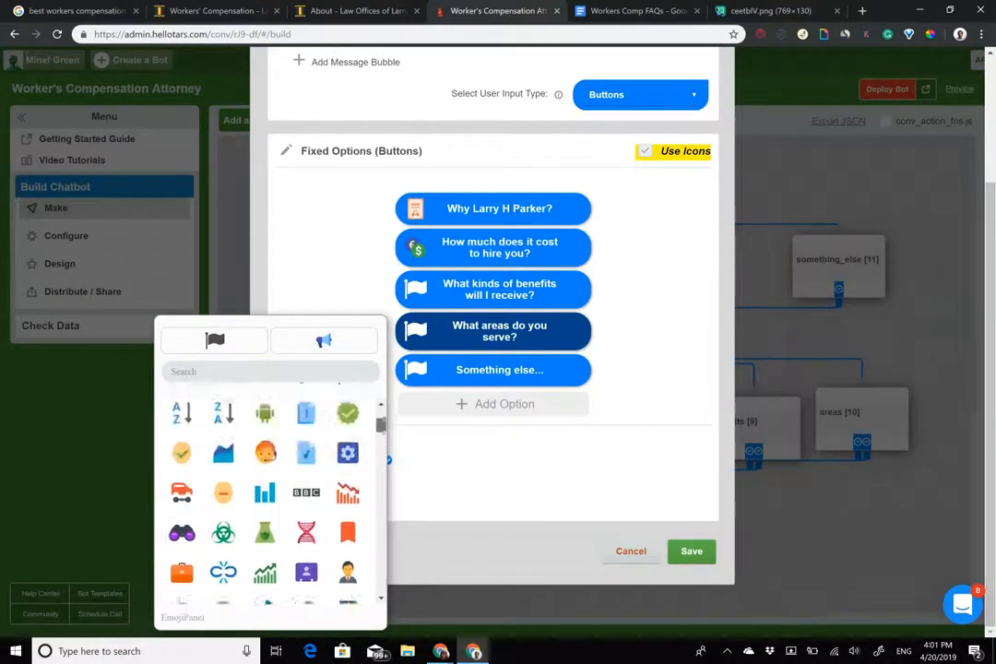
pyautogui.scroll(-2, 268, 498)
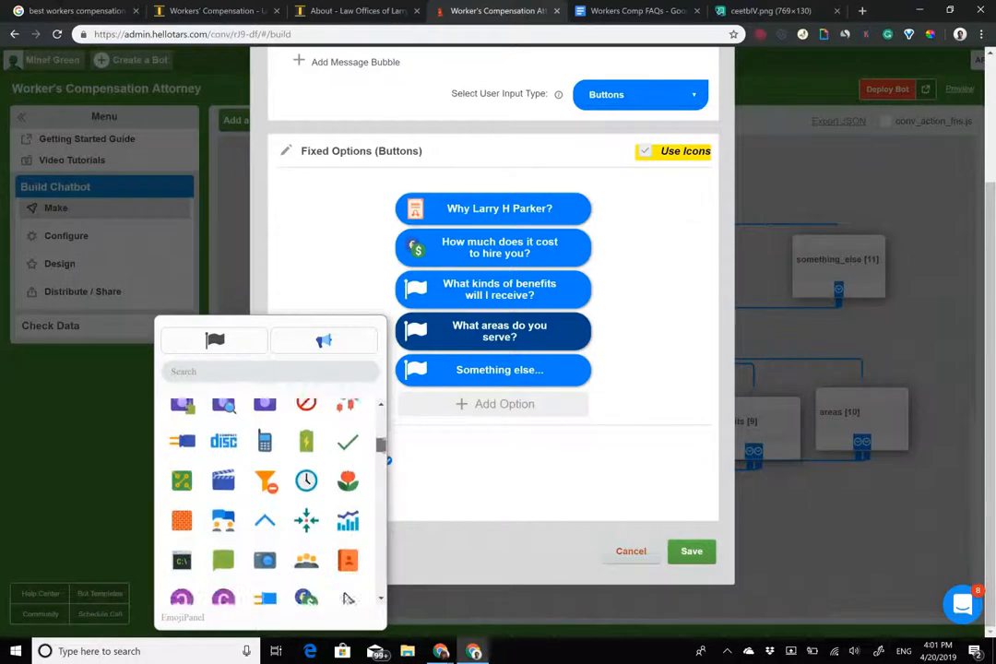
pyautogui.scroll(-3, 268, 499)
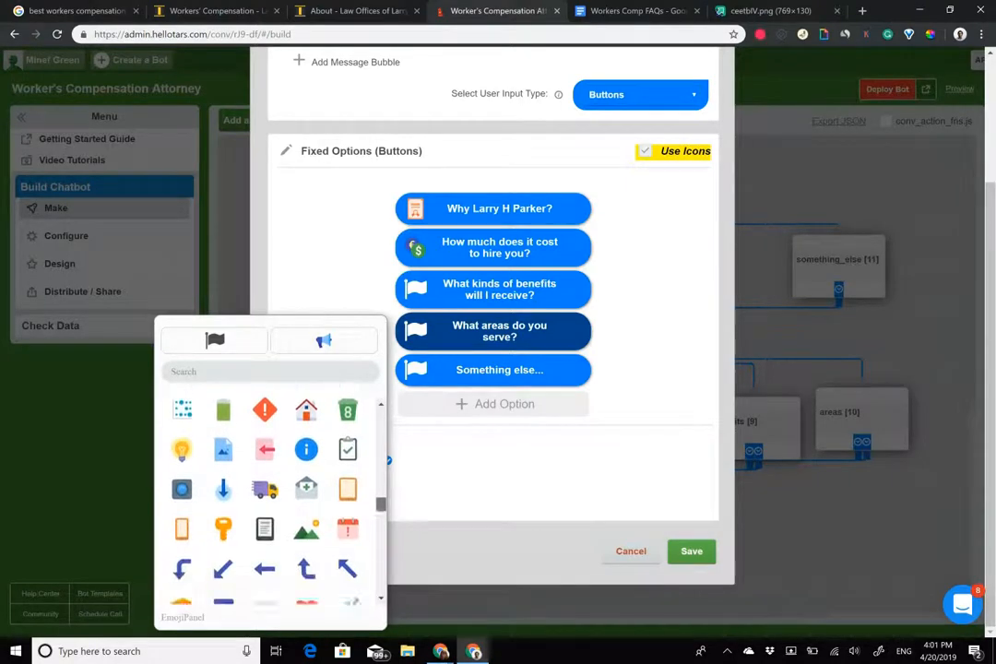
pyautogui.scroll(-2, 268, 498)
pyautogui.scroll(-3, 267, 499)
pyautogui.scroll(-1, 268, 498)
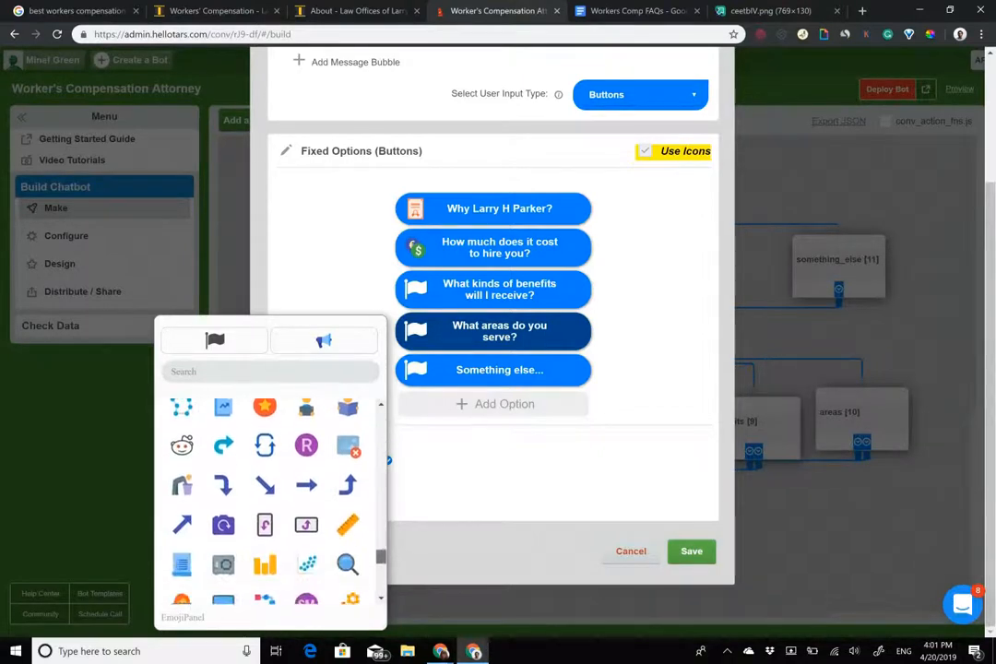
pyautogui.scroll(-2, 267, 498)
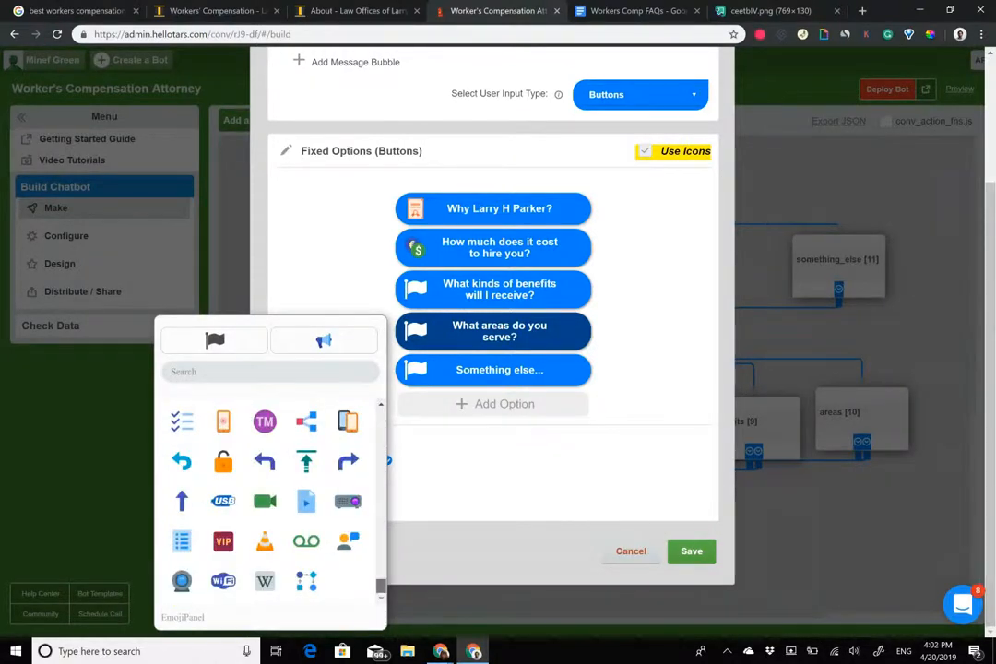
pyautogui.scroll(5, 267, 498)
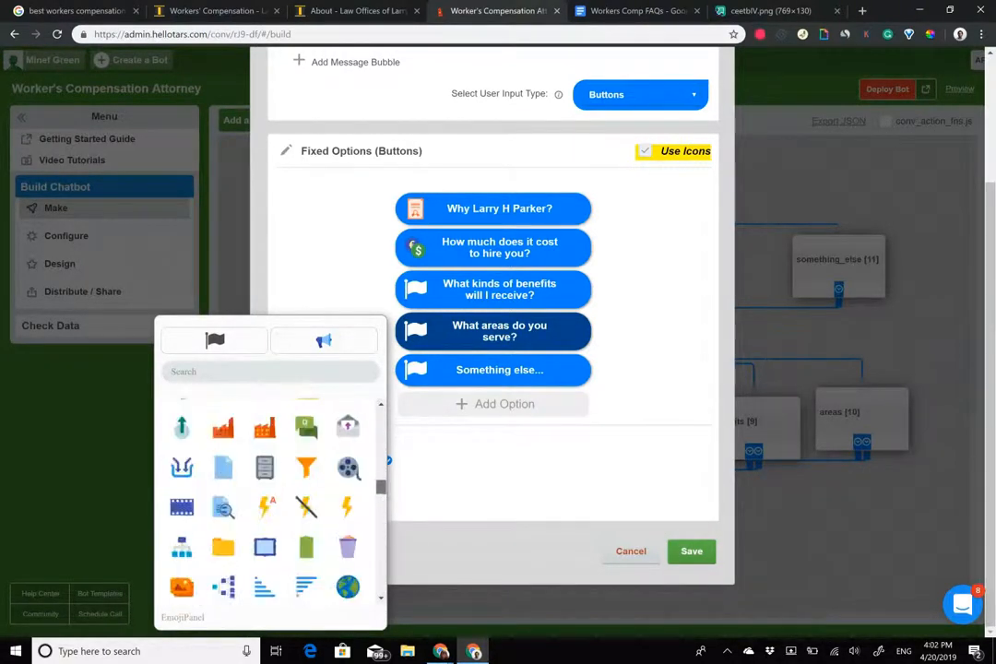
pyautogui.scroll(3, 267, 498)
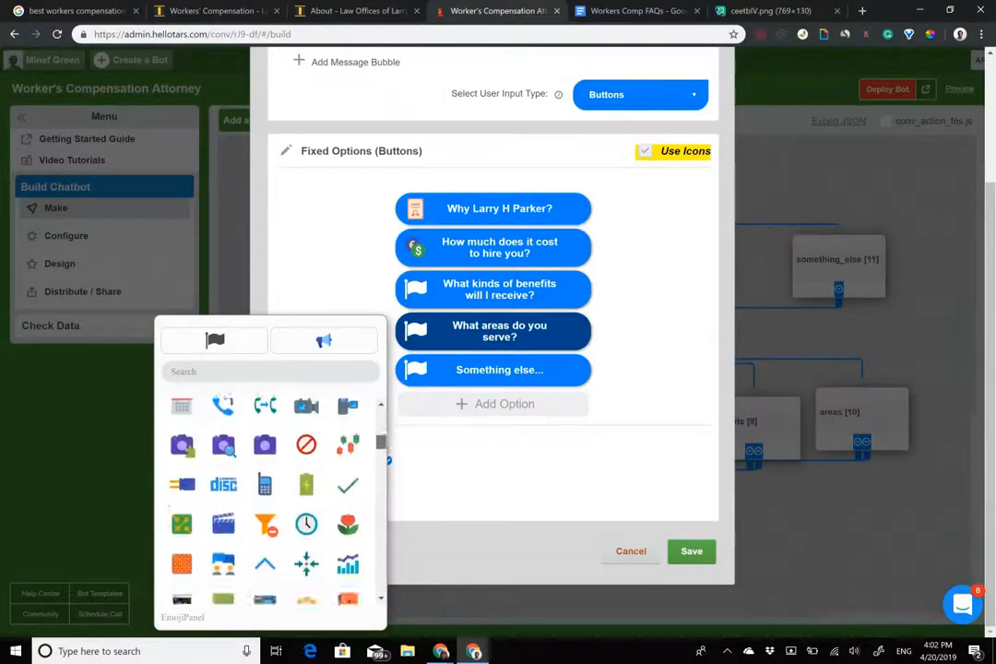
pyautogui.scroll(-1, 348, 525)
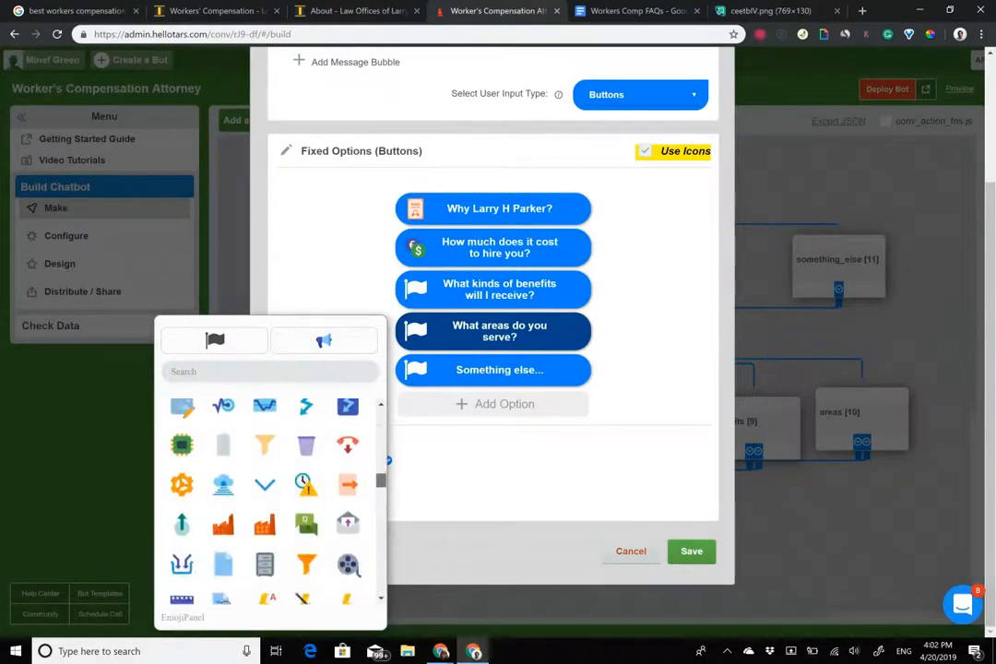
pyautogui.scroll(-5, 264, 498)
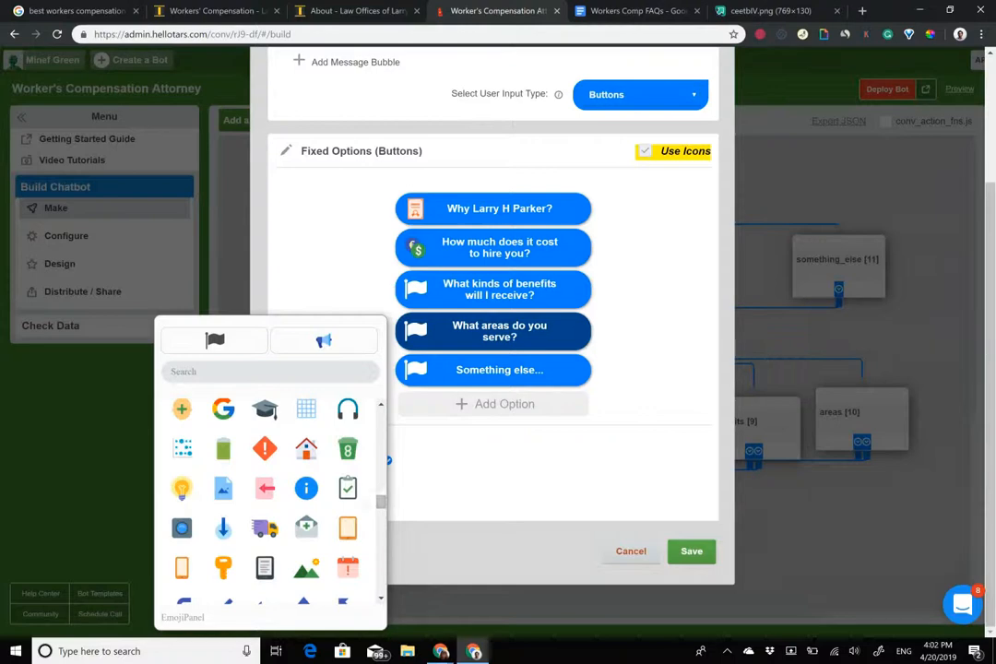
pyautogui.click(306, 448)
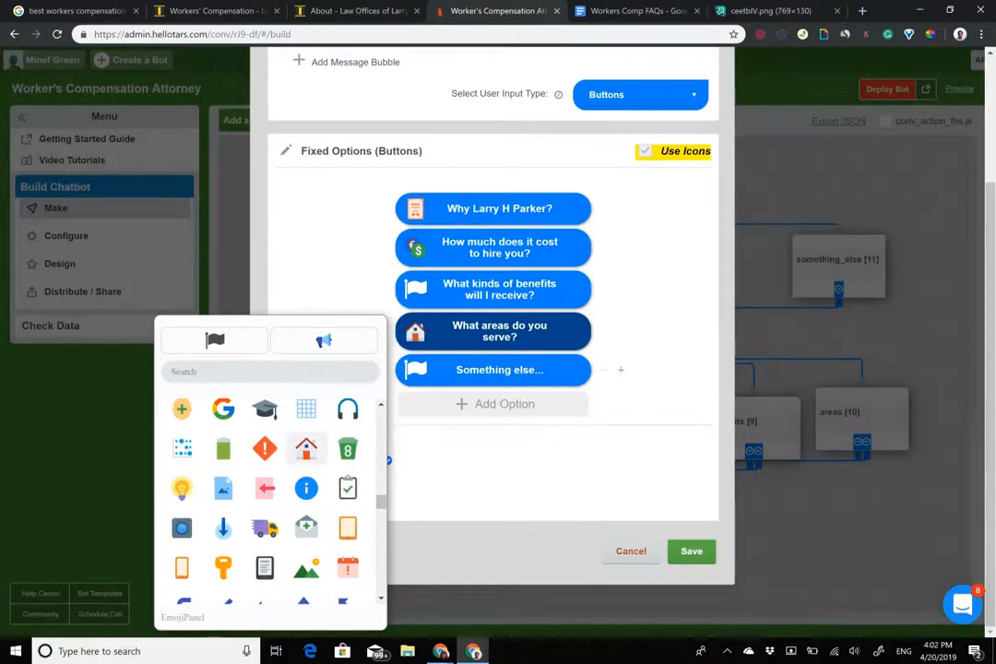
# Give 'Something else...' an info icon and the benefits option a checklist icon, then save.
pyautogui.click(415, 369)
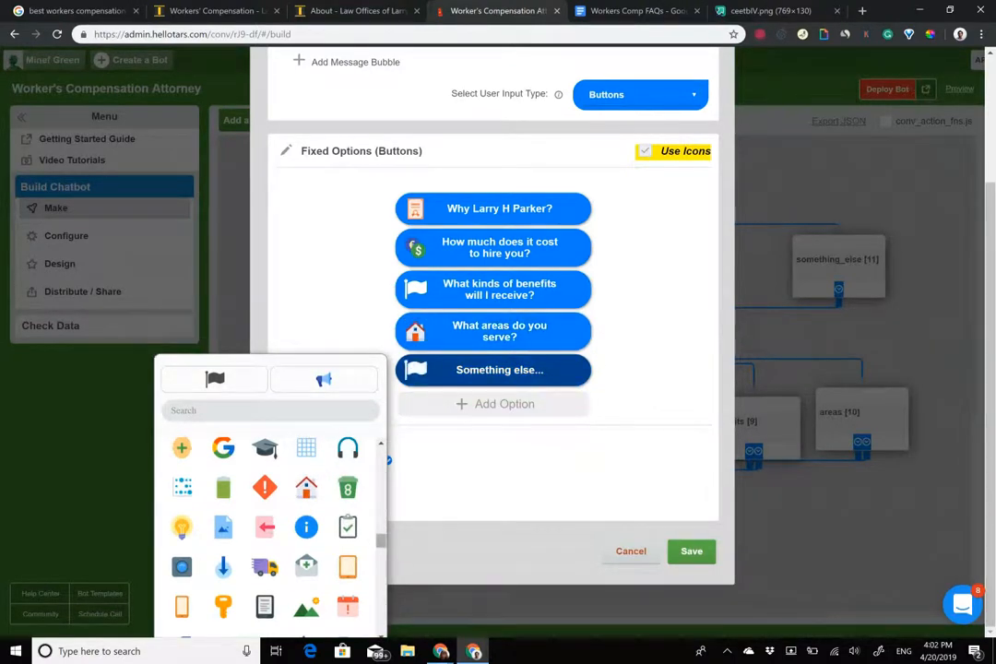
pyautogui.scroll(5, 268, 526)
pyautogui.click(182, 503)
pyautogui.click(415, 289)
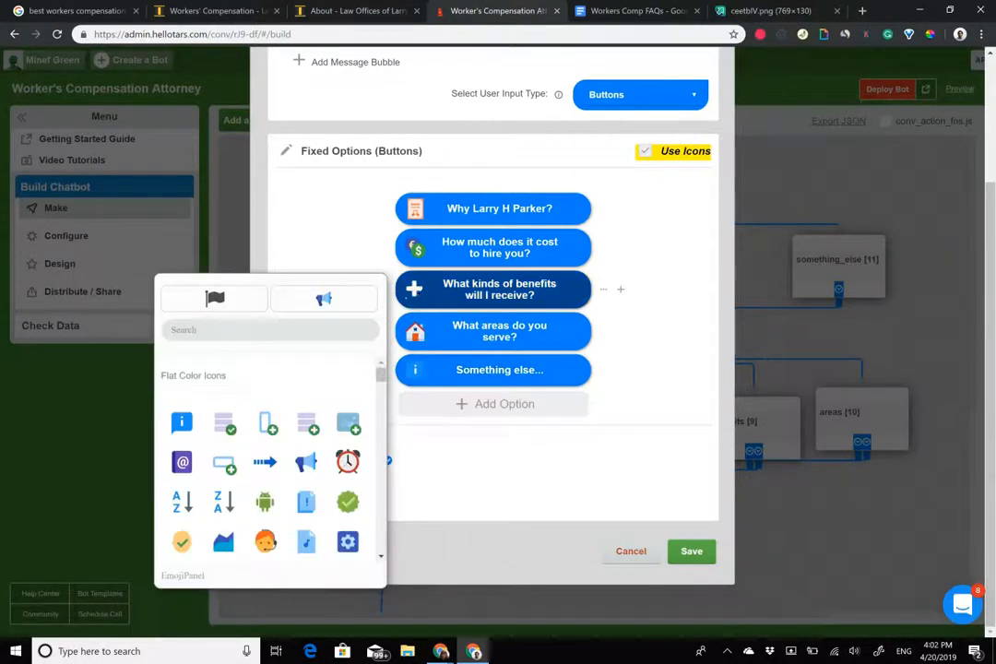
pyautogui.scroll(-8, 267, 457)
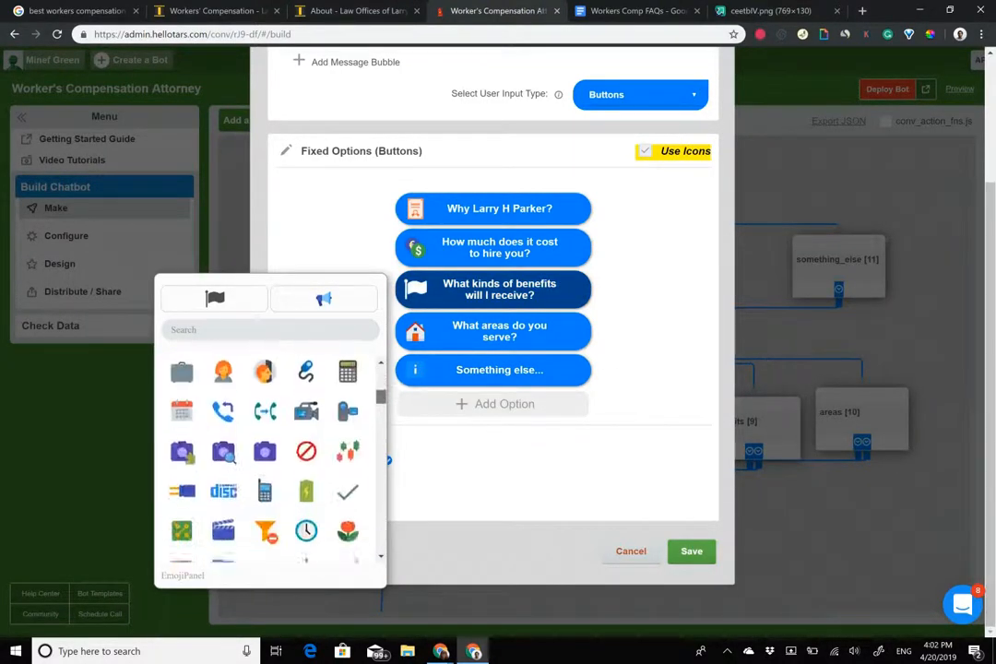
pyautogui.scroll(-10, 267, 456)
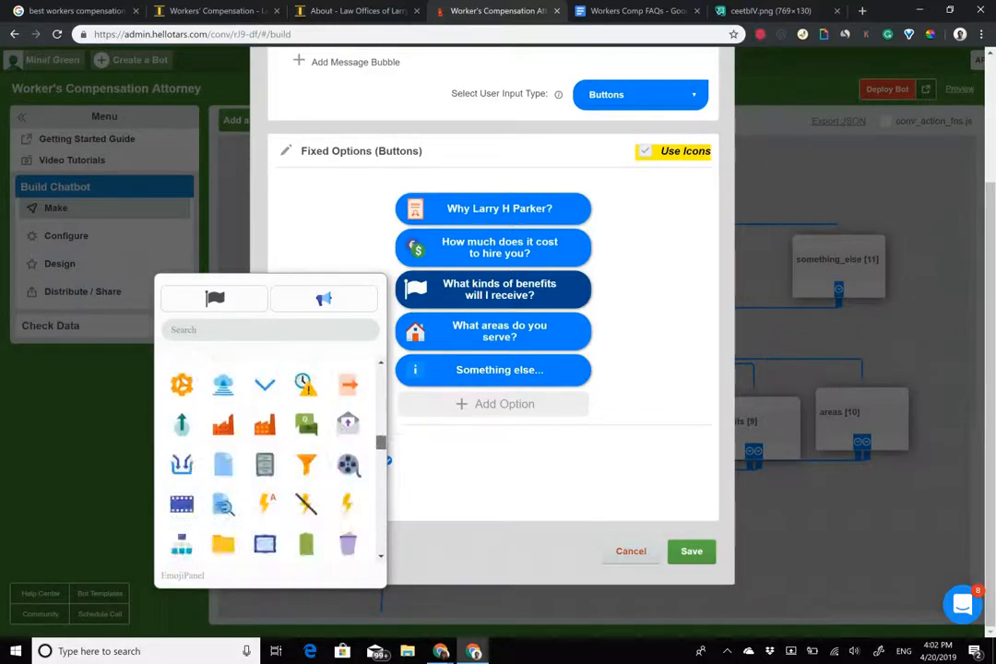
pyautogui.click(348, 485)
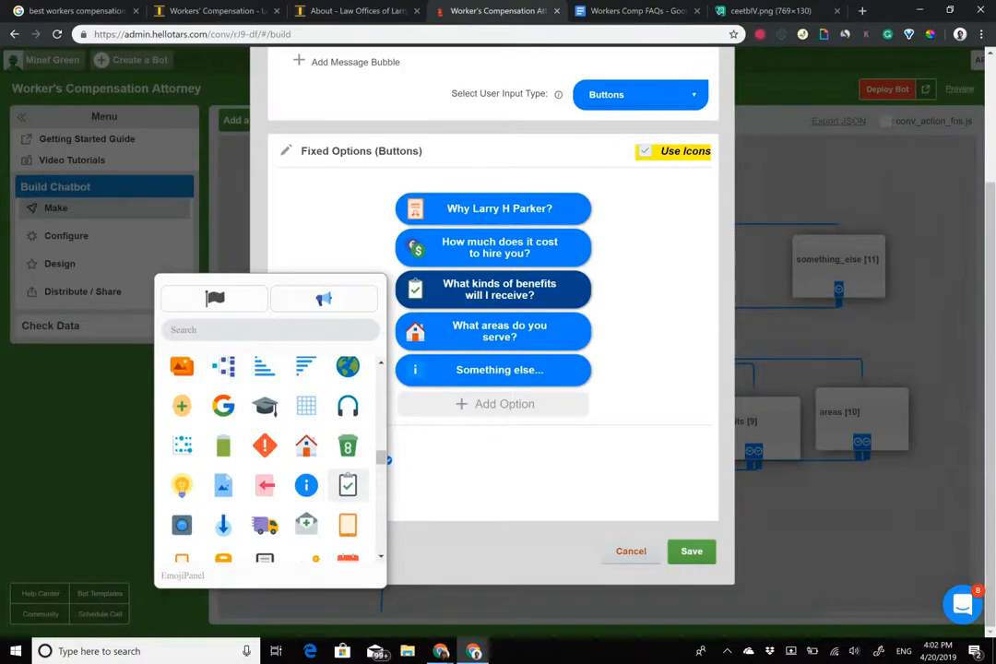
pyautogui.click(692, 551)
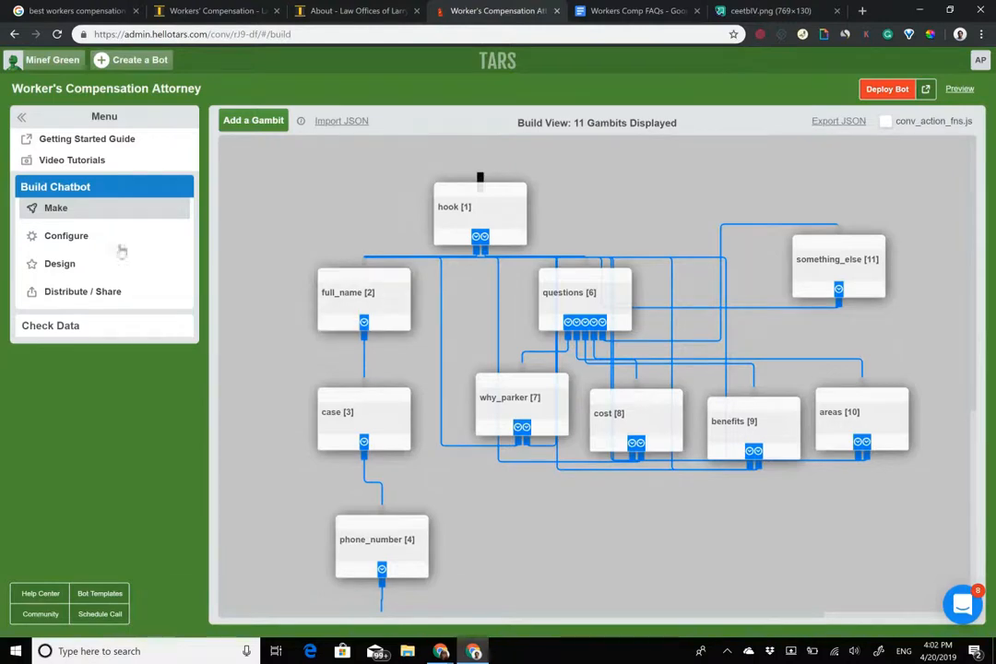
# Redeploy the bot, test it live with 'Get a FREE Consultation', then go to the Design settings.
pyautogui.click(887, 89)
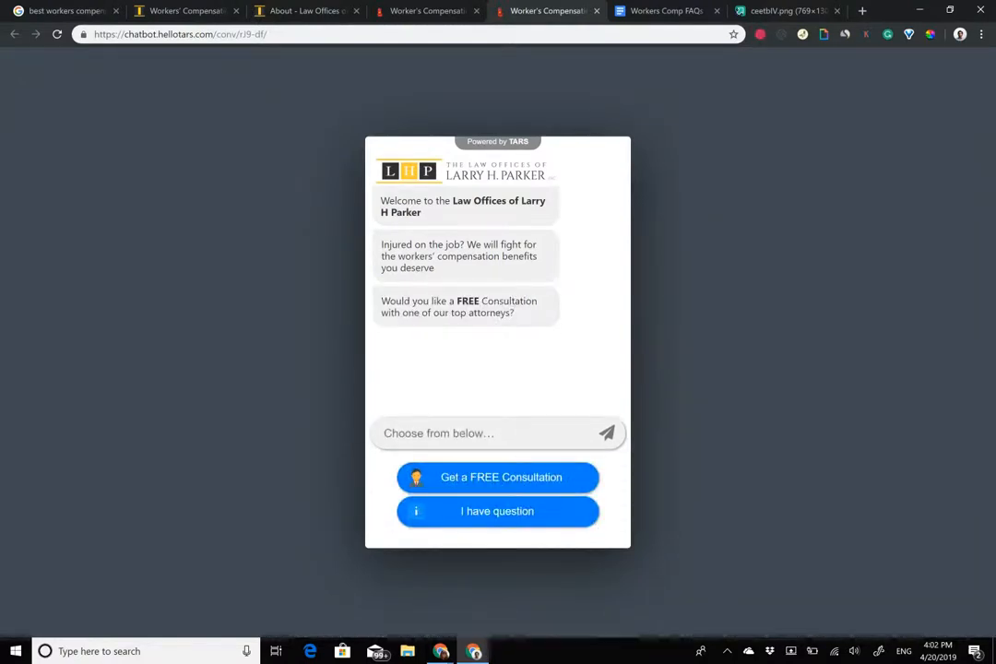
pyautogui.click(498, 477)
pyautogui.click(433, 10)
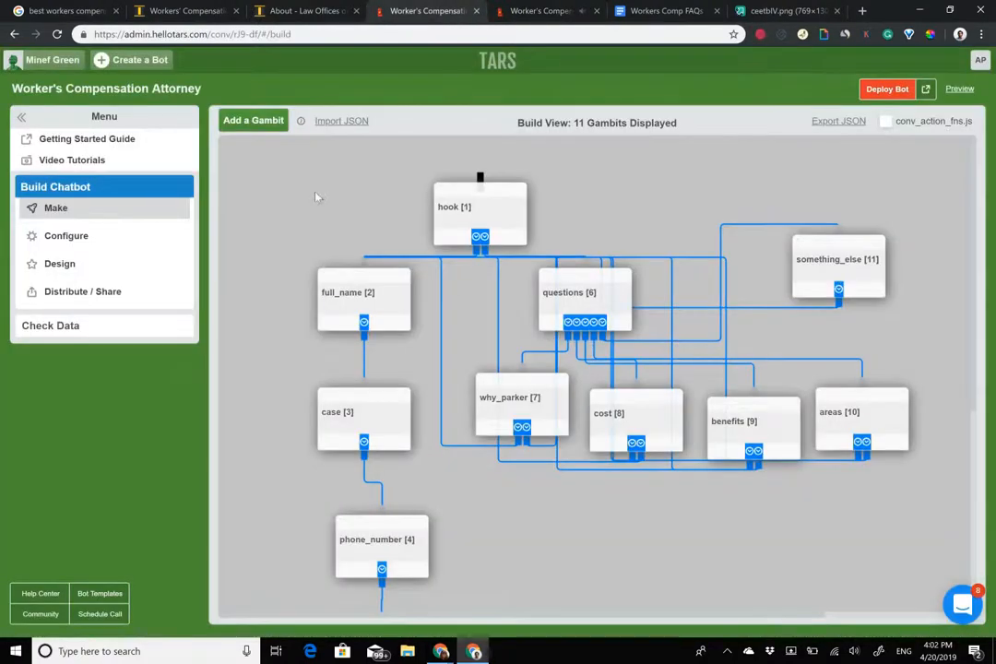
pyautogui.click(139, 268)
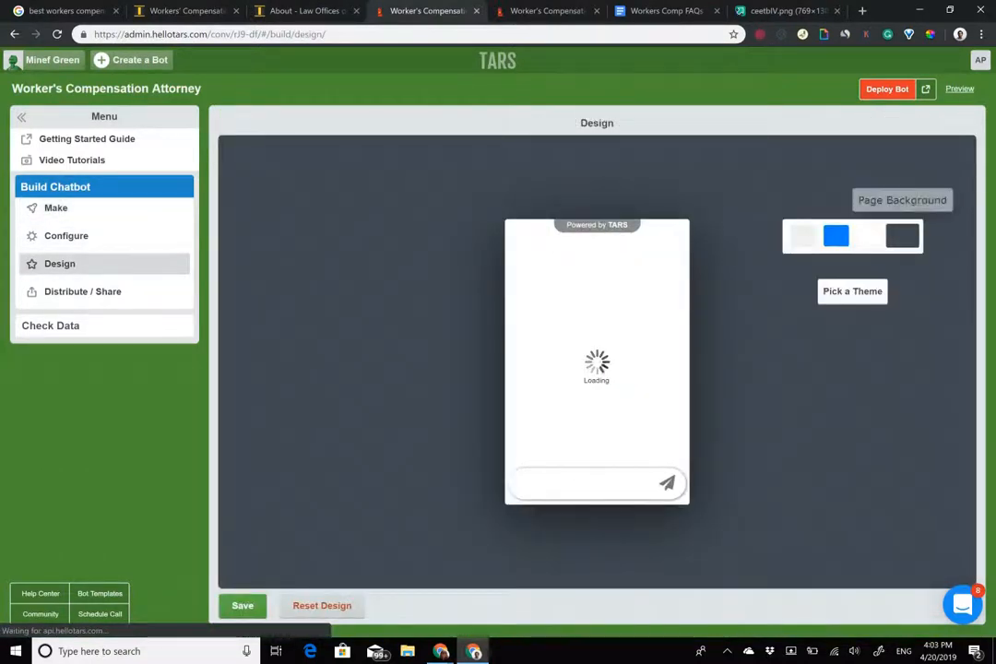
# Set the chatbot page background to a solid white colour.
pyautogui.click(902, 237)
pyautogui.click(821, 299)
pyautogui.click(831, 330)
pyautogui.moveTo(831, 330); pyautogui.dragTo(797, 290)
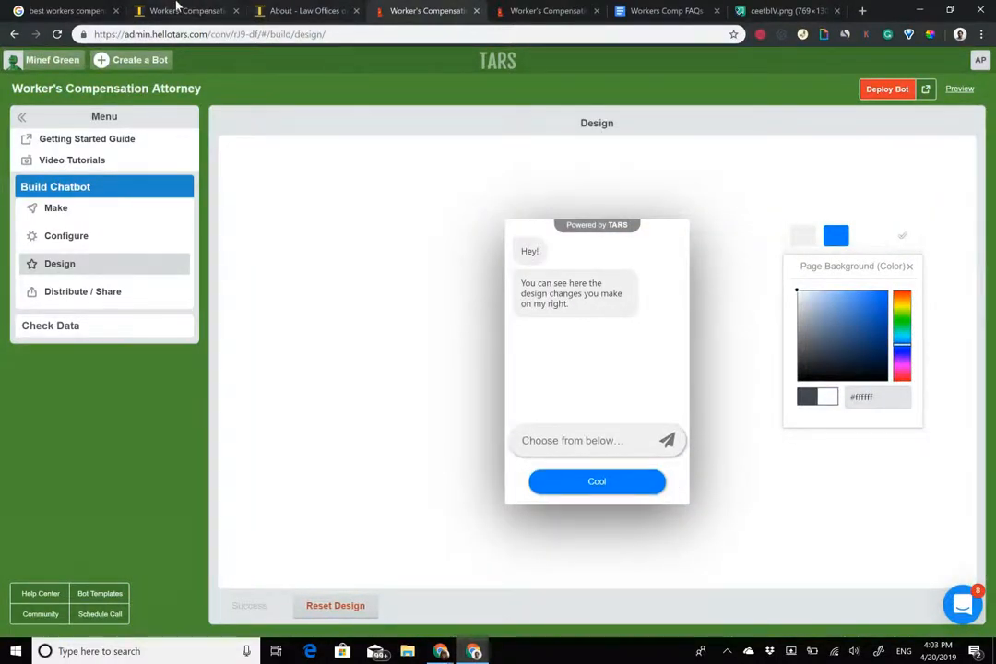
# Sample the firm's yellow brand colour #F4D862 from its workers' compensation page.
pyautogui.click(178, 9)
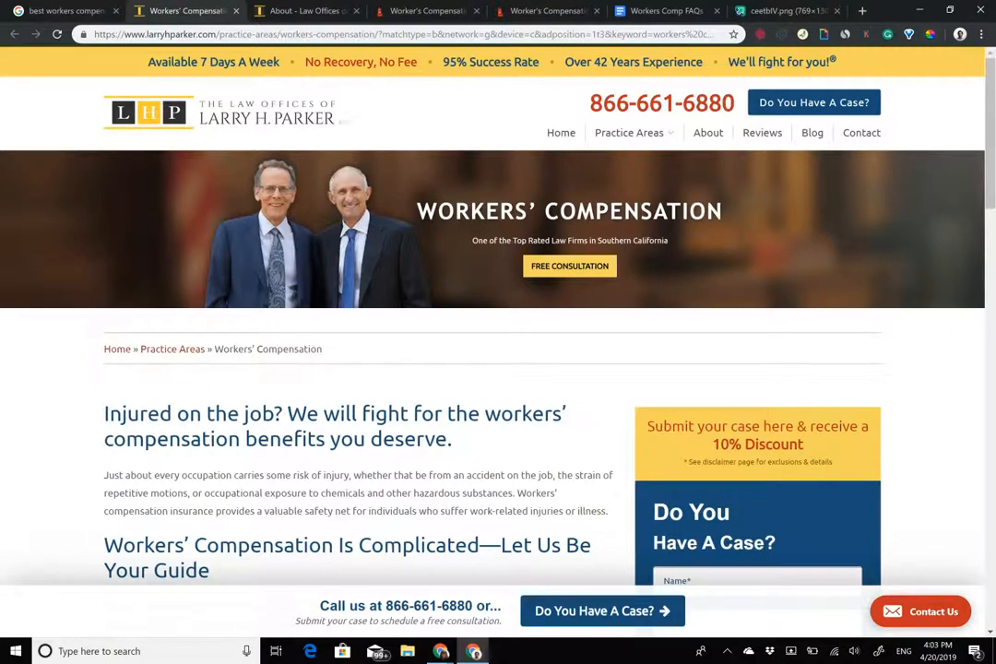
pyautogui.click(930, 34)
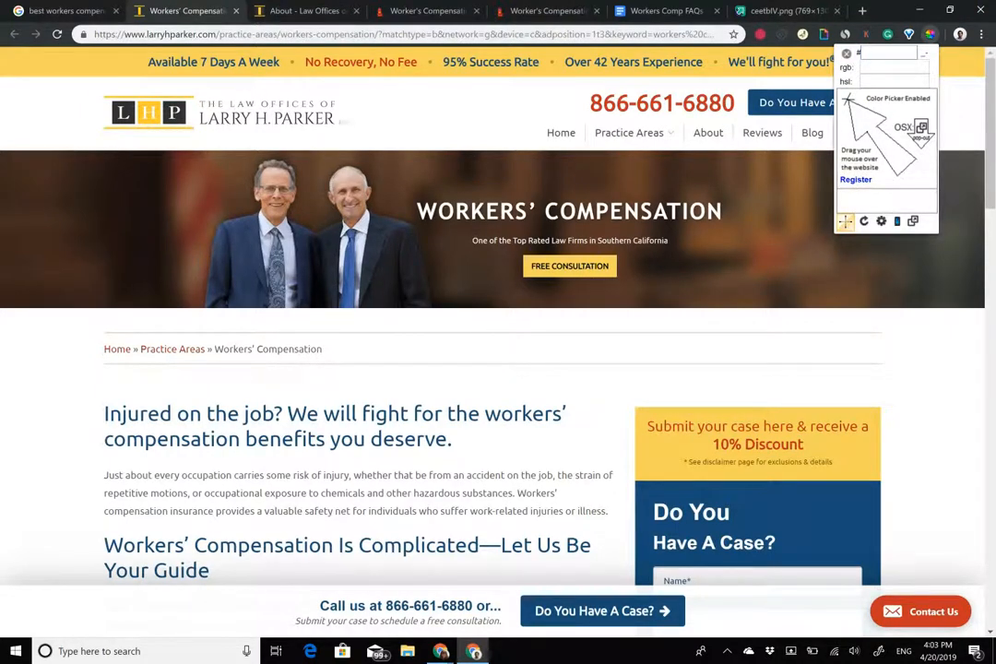
pyautogui.click(680, 468)
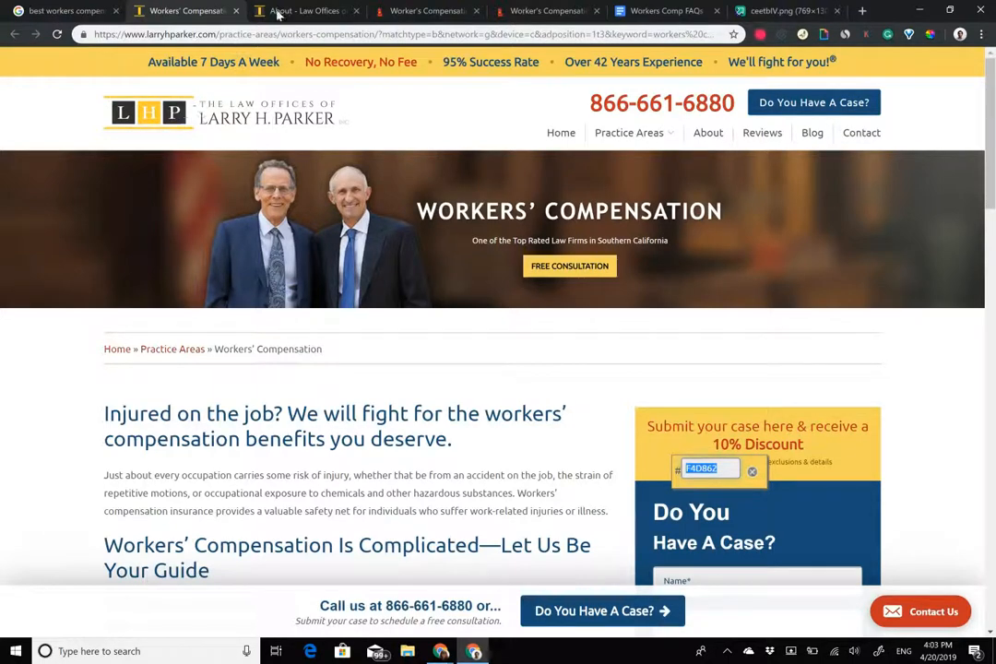
# Apply yellow #f4d862 to the bot message bubbles, then bring up the firm's About page.
pyautogui.click(406, 10)
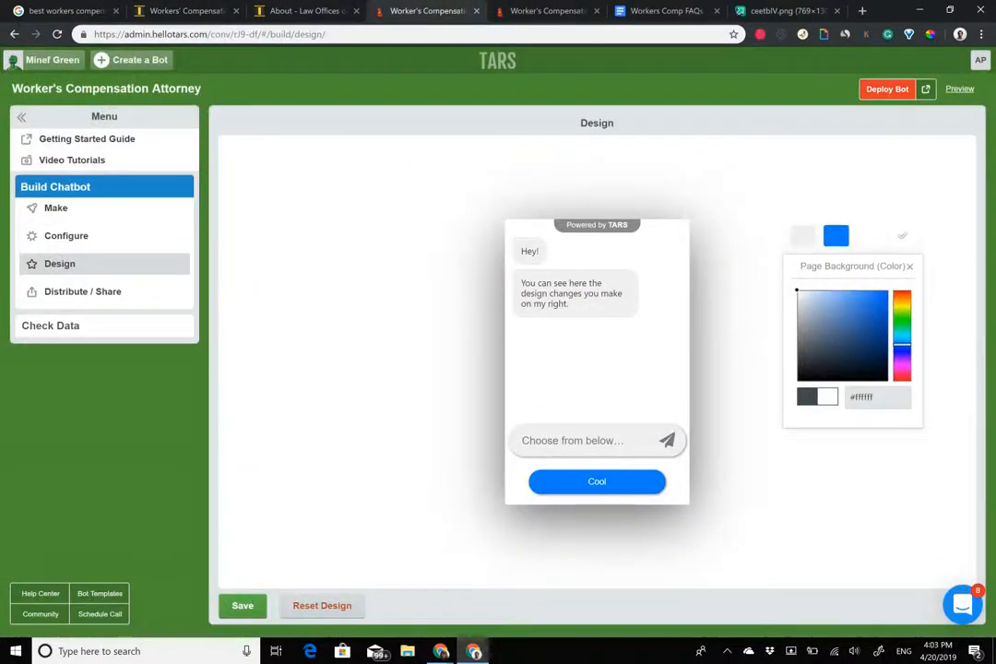
pyautogui.click(803, 236)
pyautogui.tripleClick(877, 396)
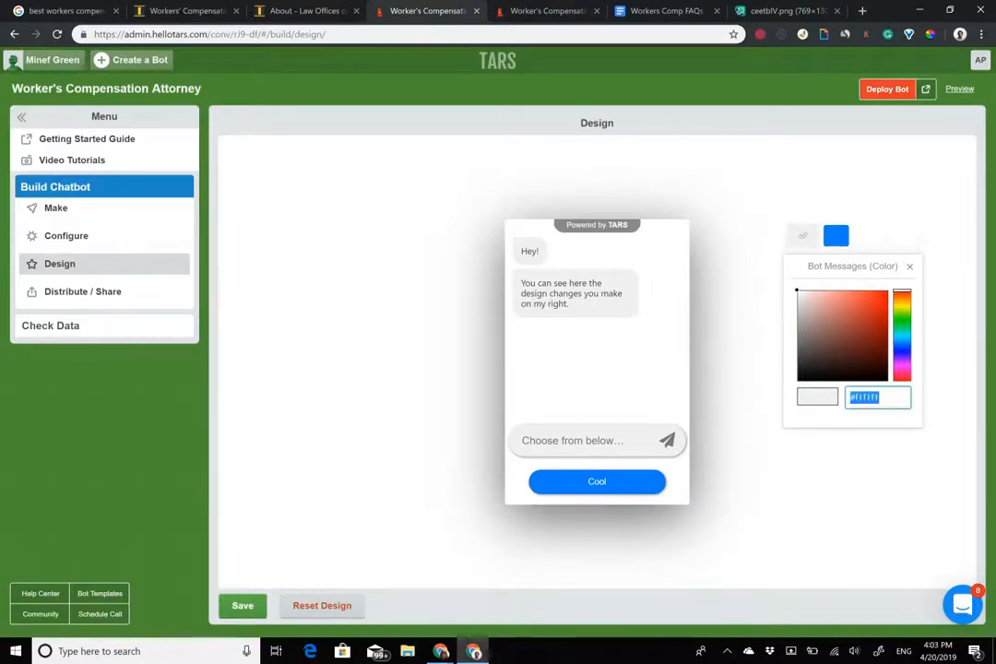
pyautogui.hotkey('ctrl', 'v')
pyautogui.click(315, 10)
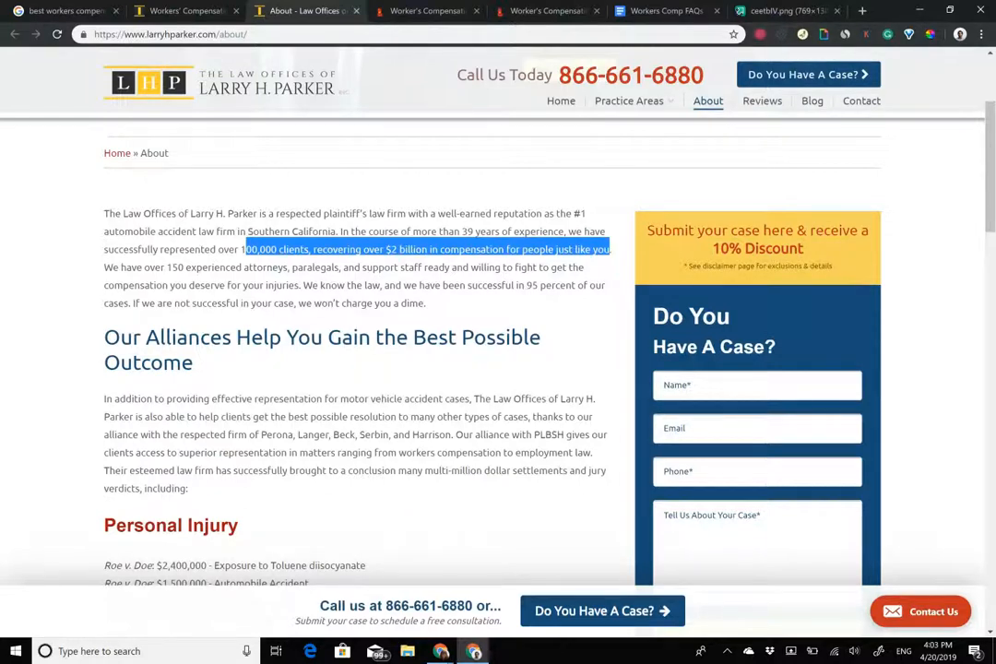
# Sample the site's dark blue #1d4f76, apply it to user message bubbles, and save the design.
pyautogui.click(930, 35)
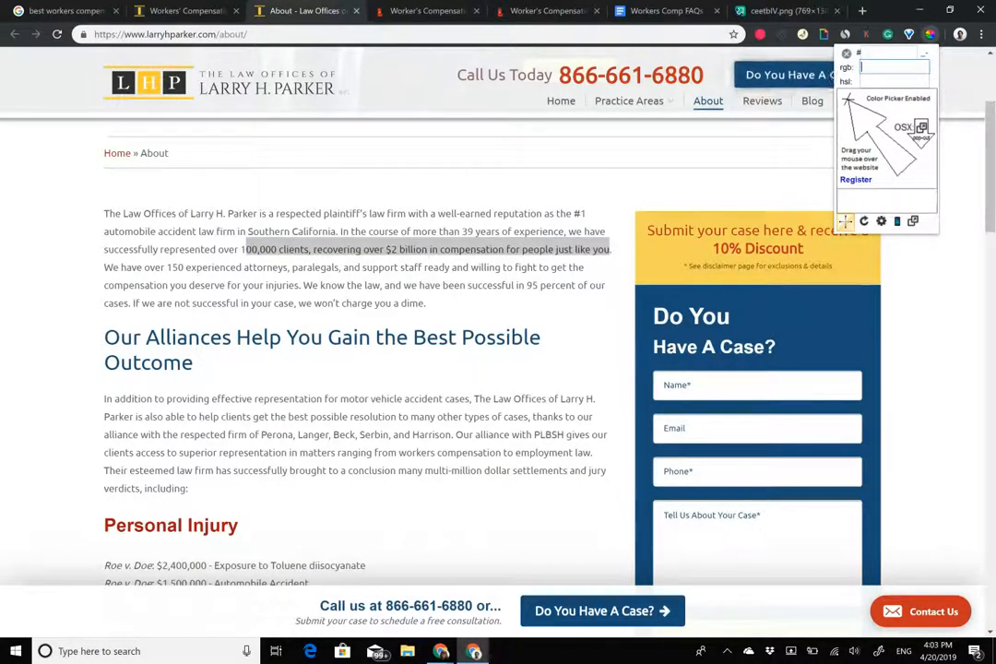
pyautogui.click(805, 316)
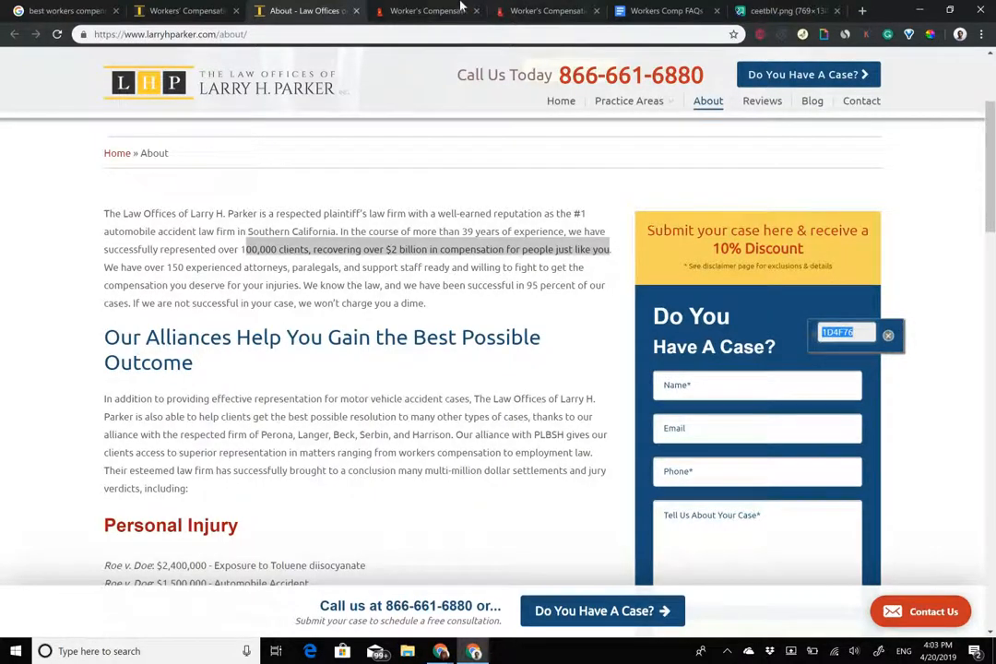
pyautogui.click(391, 10)
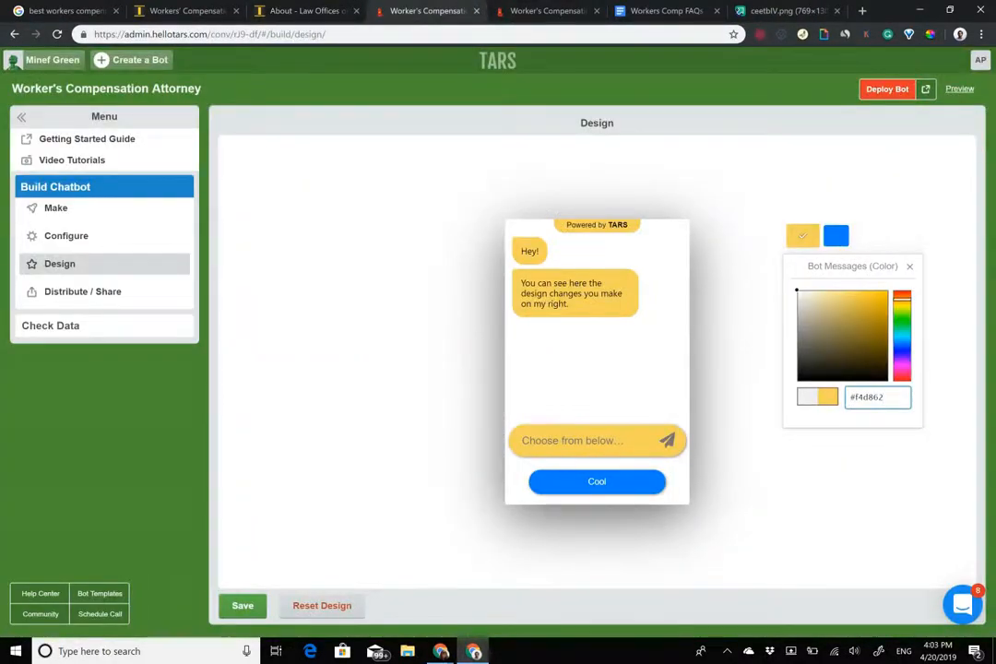
pyautogui.click(835, 235)
pyautogui.hotkey('ctrl', 'v')
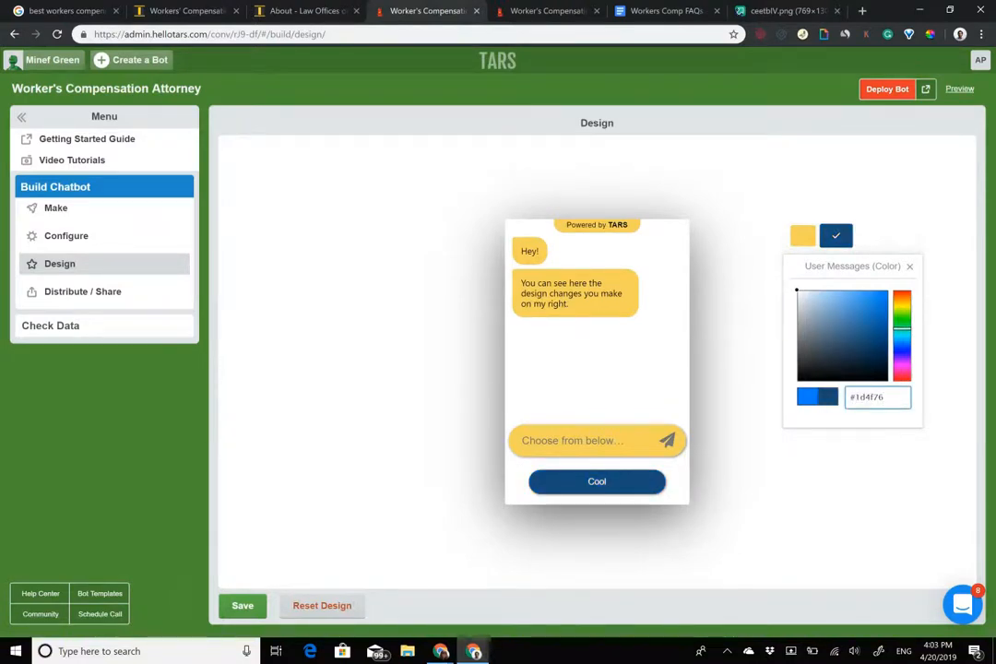
pyautogui.click(243, 605)
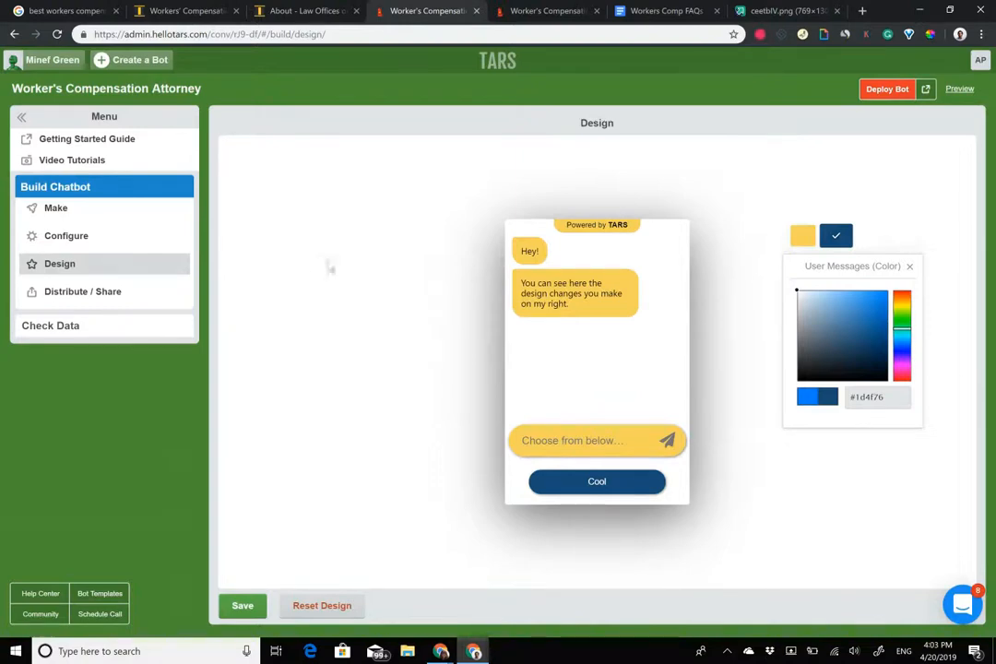
pyautogui.click(534, 11)
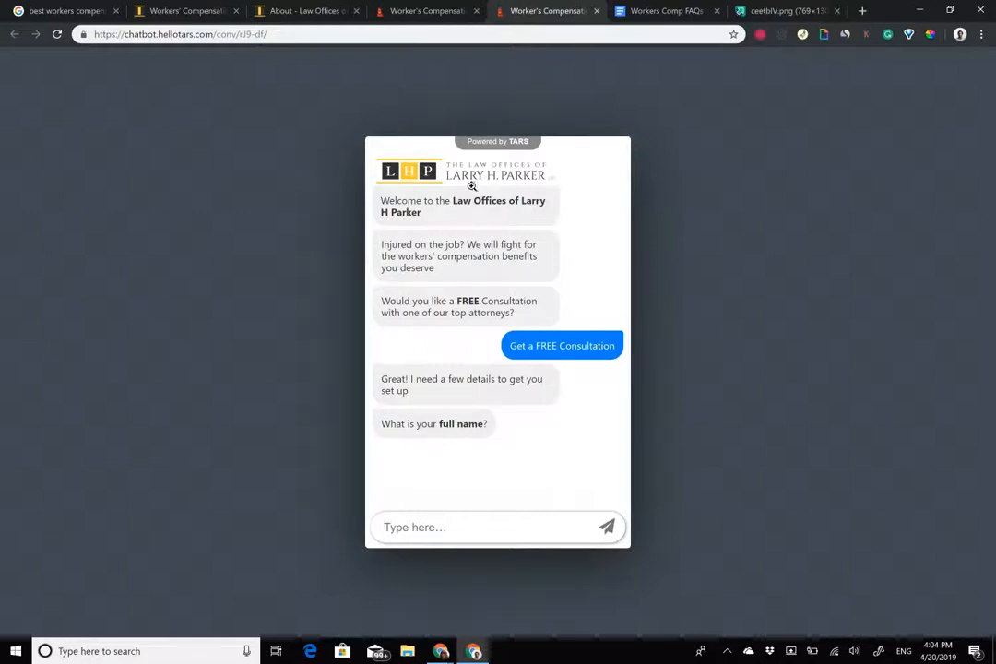
pyautogui.click(444, 9)
# Save the colours and enter 'larryhparker' as the chatbot subdomain under Configure.
pyautogui.click(242, 605)
pyautogui.click(86, 245)
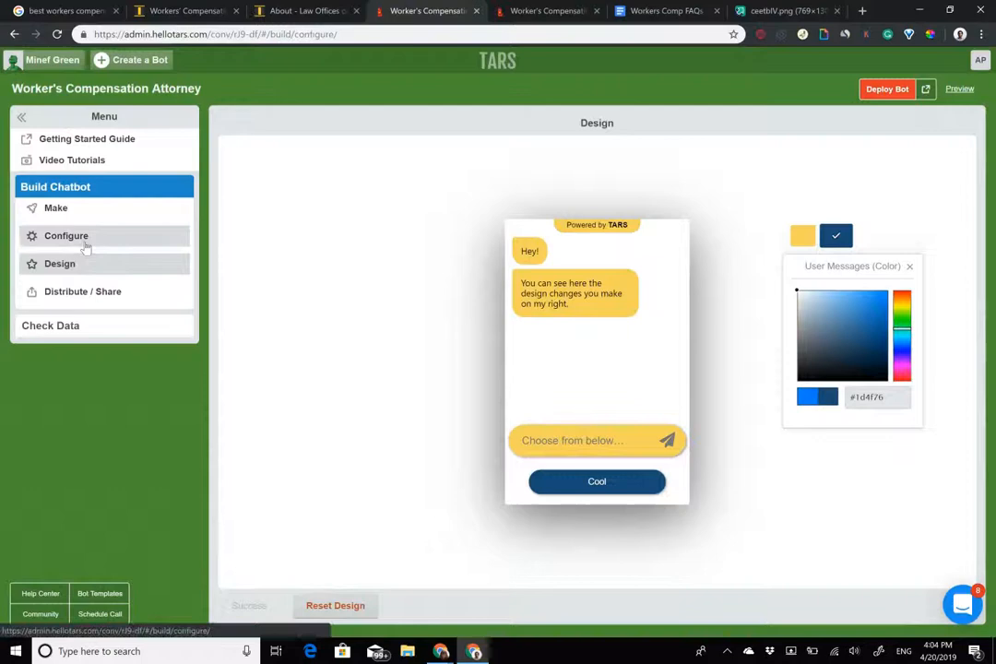
pyautogui.click(458, 231)
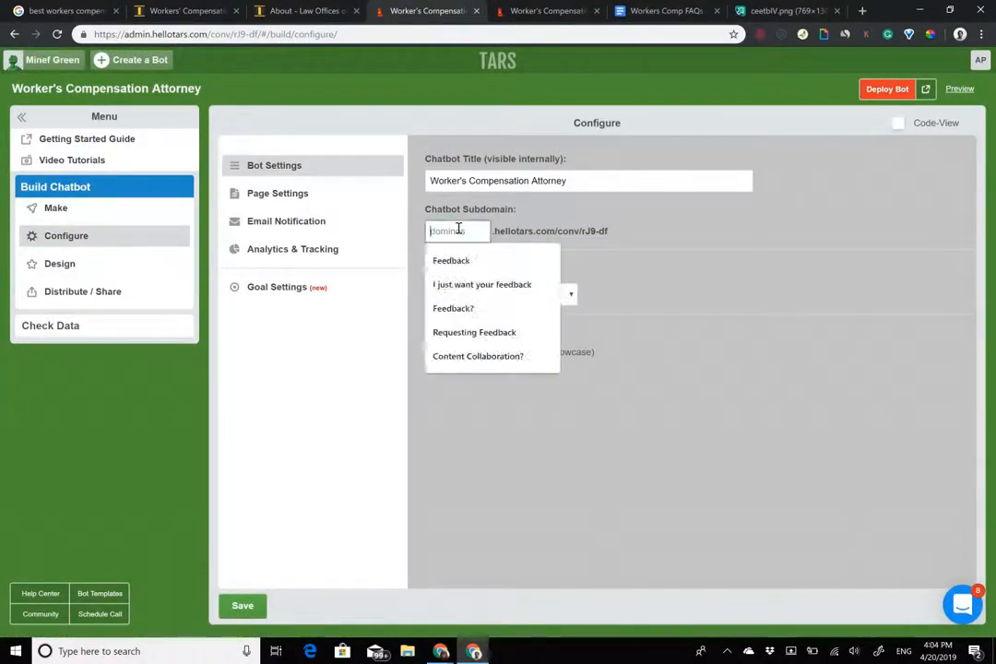
pyautogui.write('t')
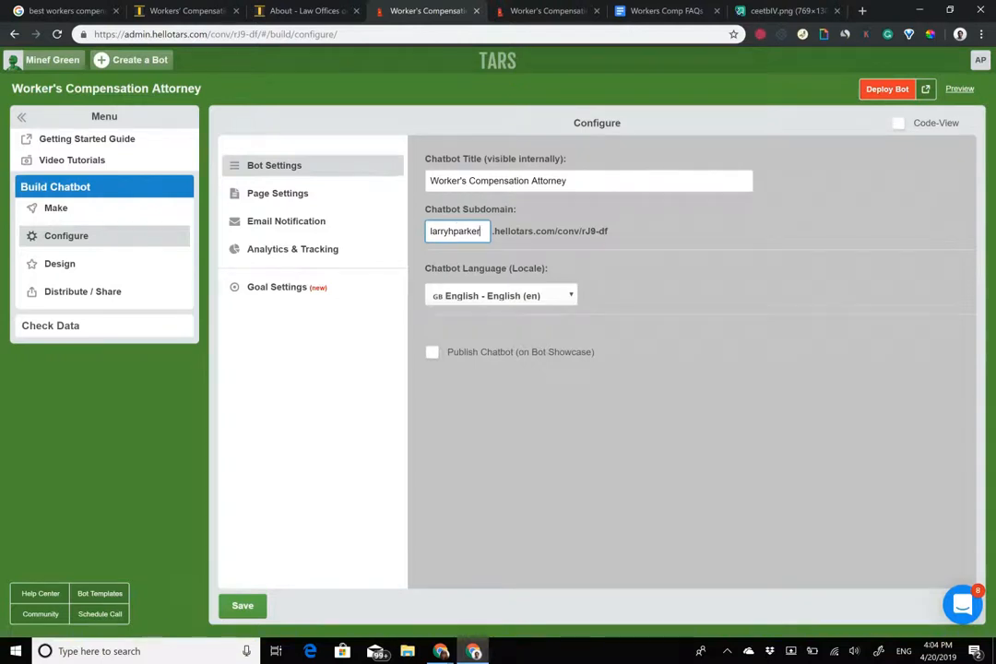
pyautogui.click(545, 10)
pyautogui.click(146, 33)
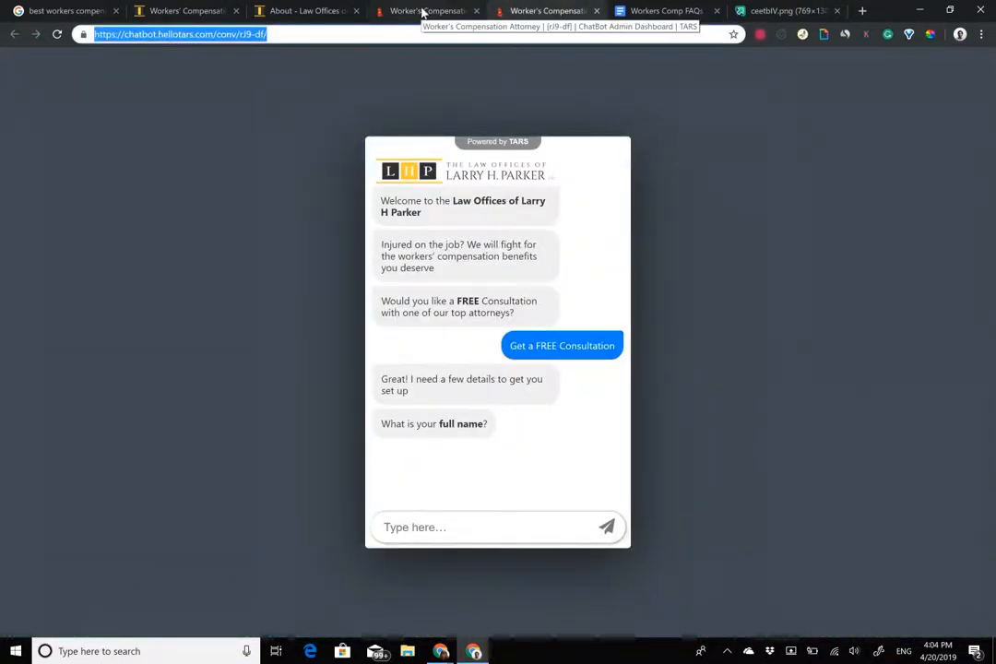
pyautogui.click(324, 11)
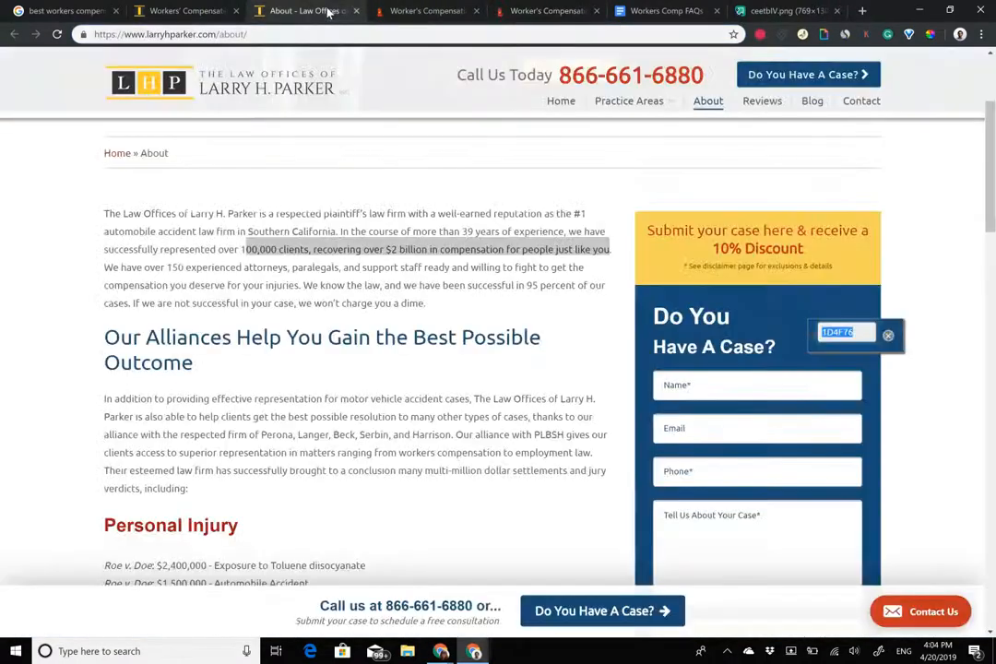
pyautogui.click(435, 9)
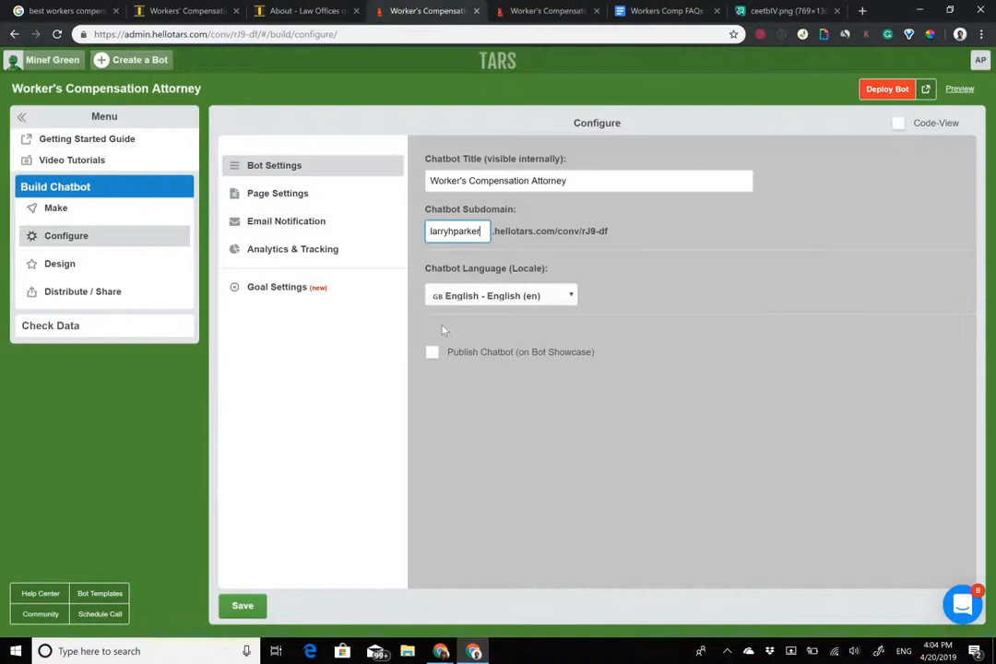
# Replace the Page Settings title with 'Larry H Parker'.
pyautogui.click(293, 196)
pyautogui.moveTo(566, 184); pyautogui.dragTo(40, 130)
pyautogui.press('BackSpace')
pyautogui.write('Larry H')
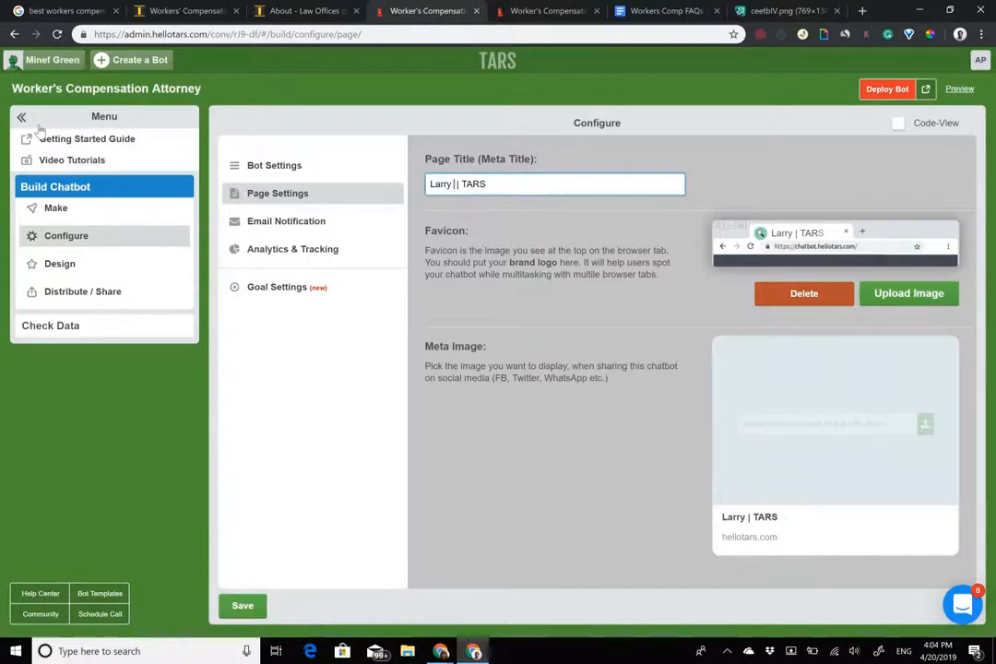
pyautogui.write(' Parker')
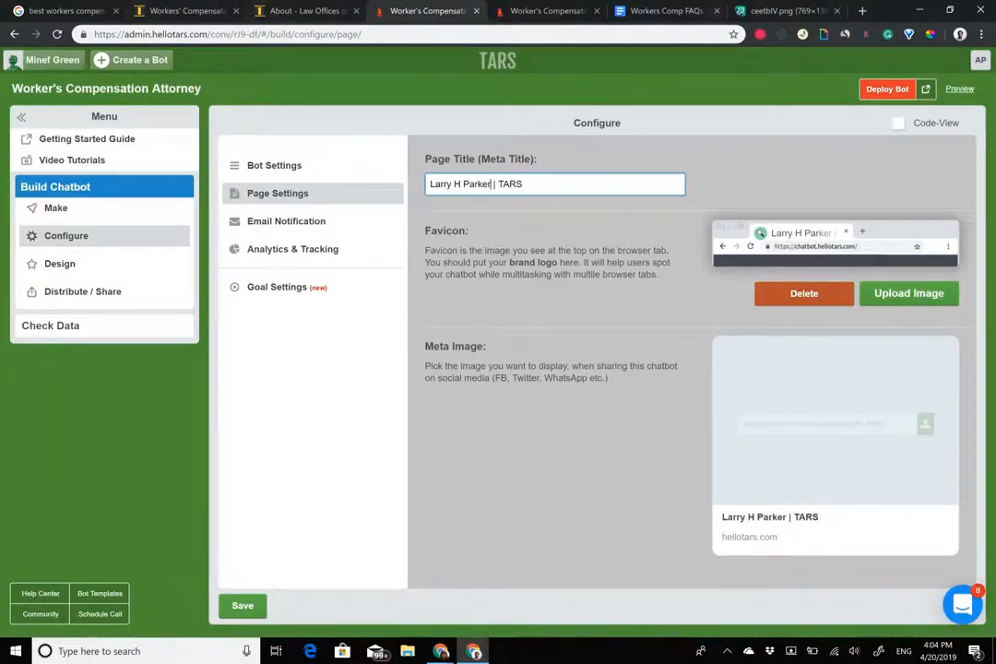
# Paste the firm's logo image address as the Meta Image and save the page settings.
pyautogui.click(787, 11)
pyautogui.click(553, 35)
pyautogui.hotkey('ctrl', 'c')
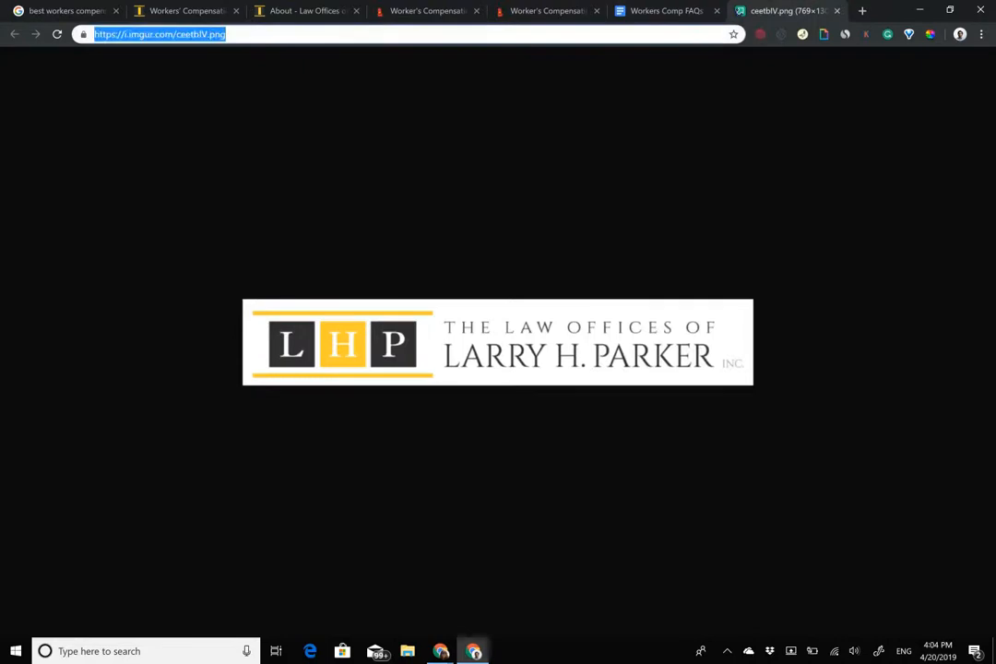
pyautogui.click(427, 6)
pyautogui.click(817, 423)
pyautogui.hotkey('ctrl', 'v')
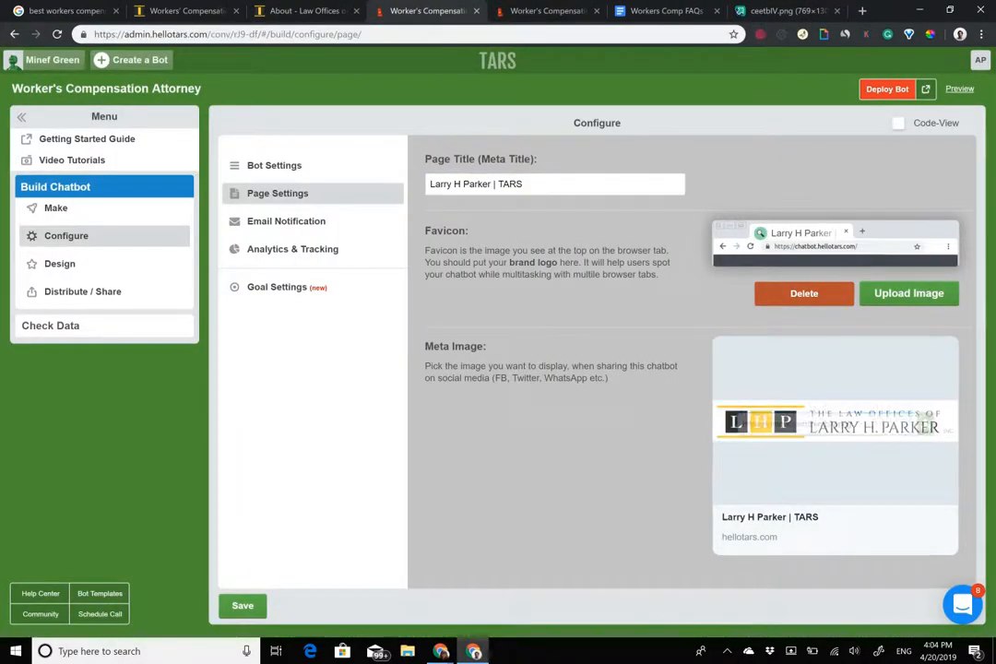
pyautogui.click(243, 606)
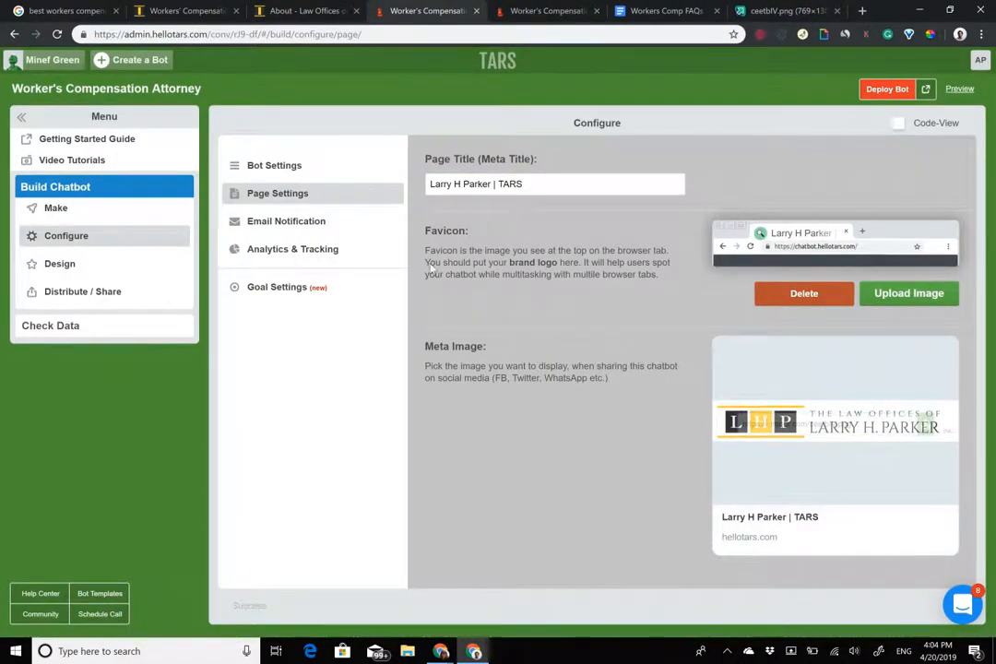
# Deploy the bot, reload the live chat, and test the 'I have question' option.
pyautogui.click(885, 89)
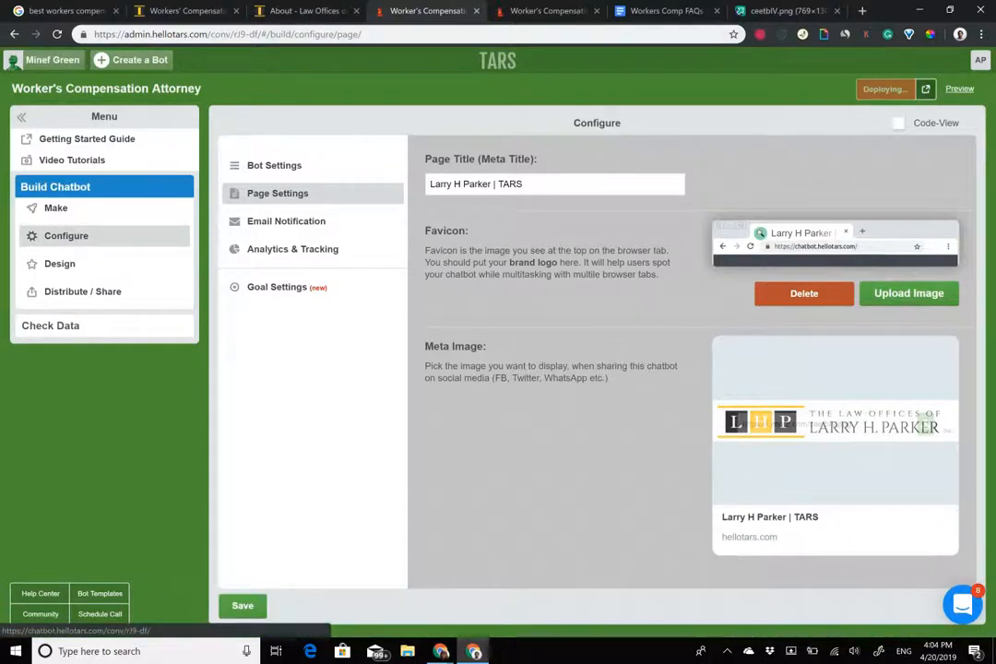
pyautogui.press('Return')
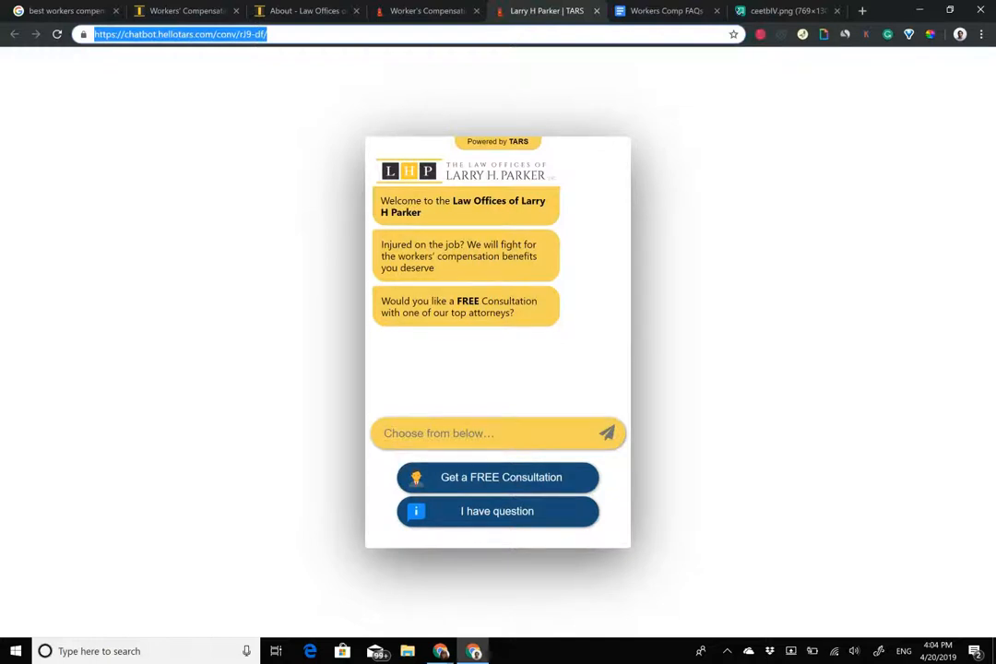
pyautogui.click(497, 511)
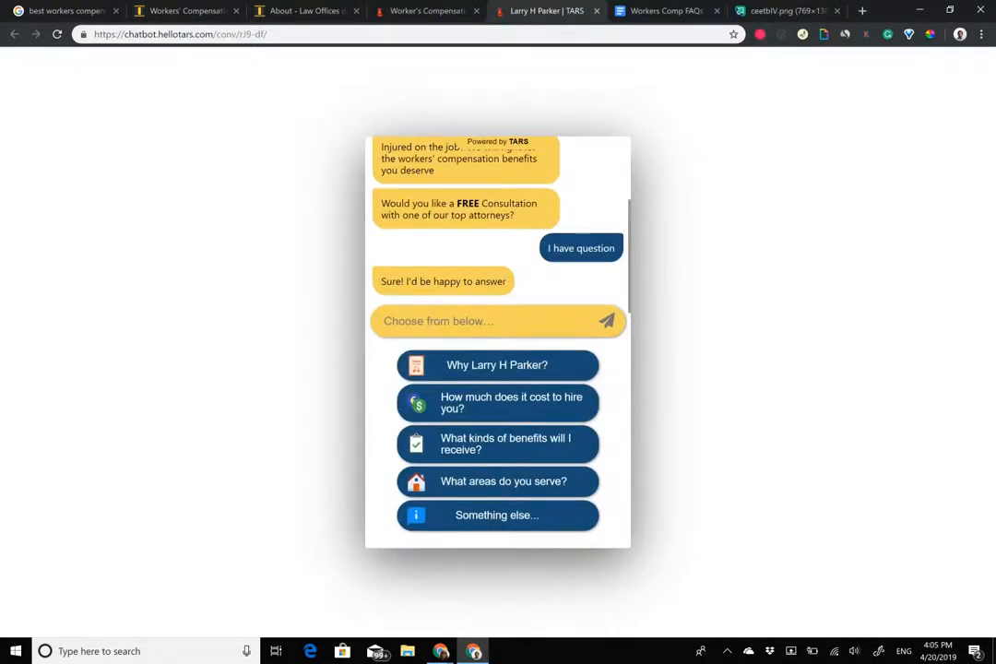
pyautogui.click(412, 16)
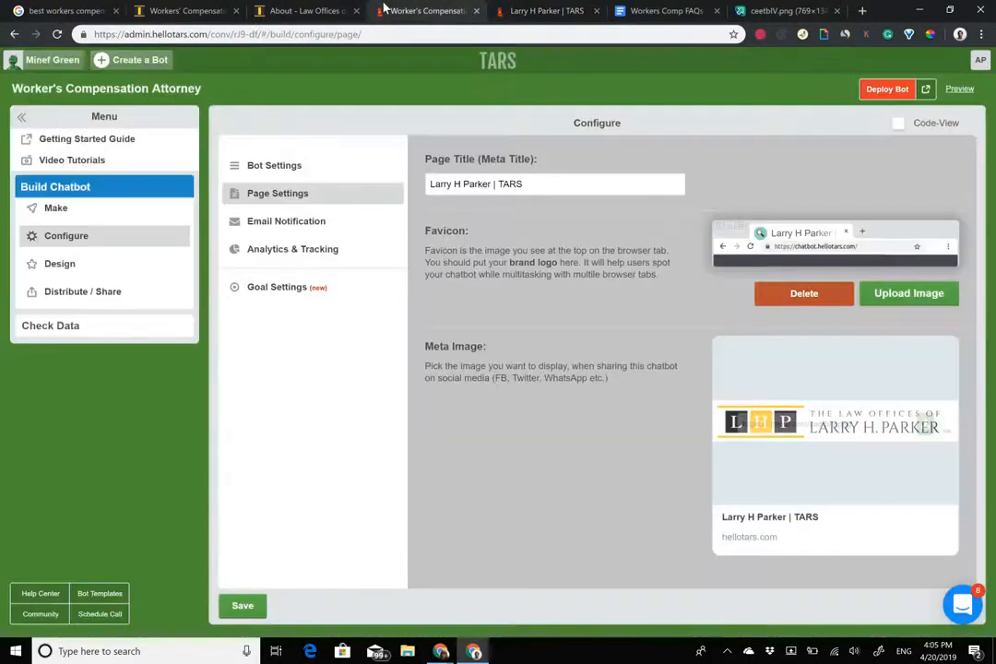
# Reword the hook gambit's option to 'I have a question' and save it.
pyautogui.click(55, 207)
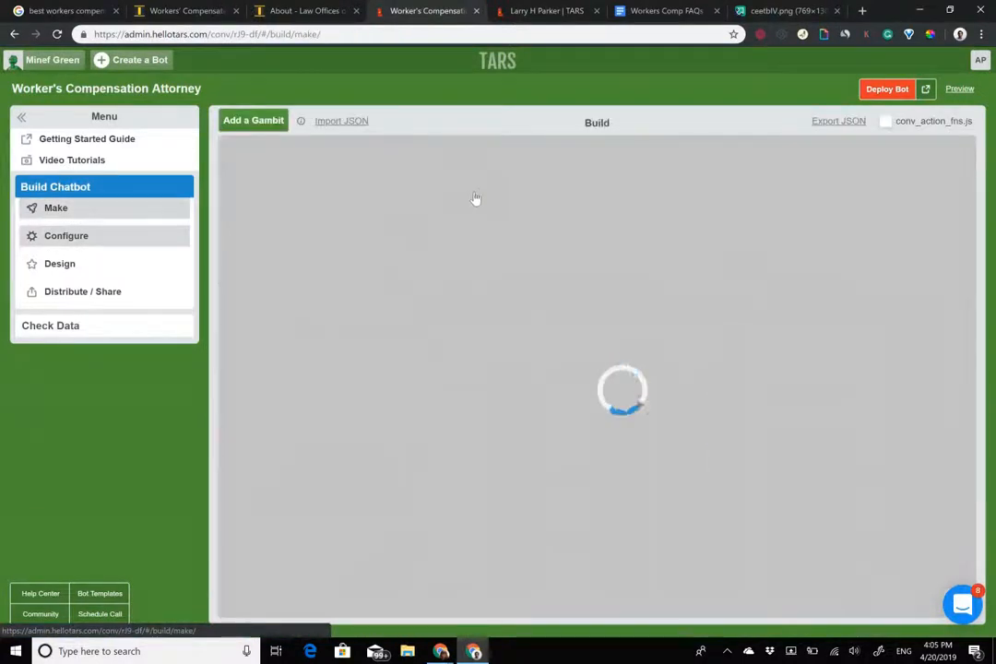
pyautogui.click(480, 209)
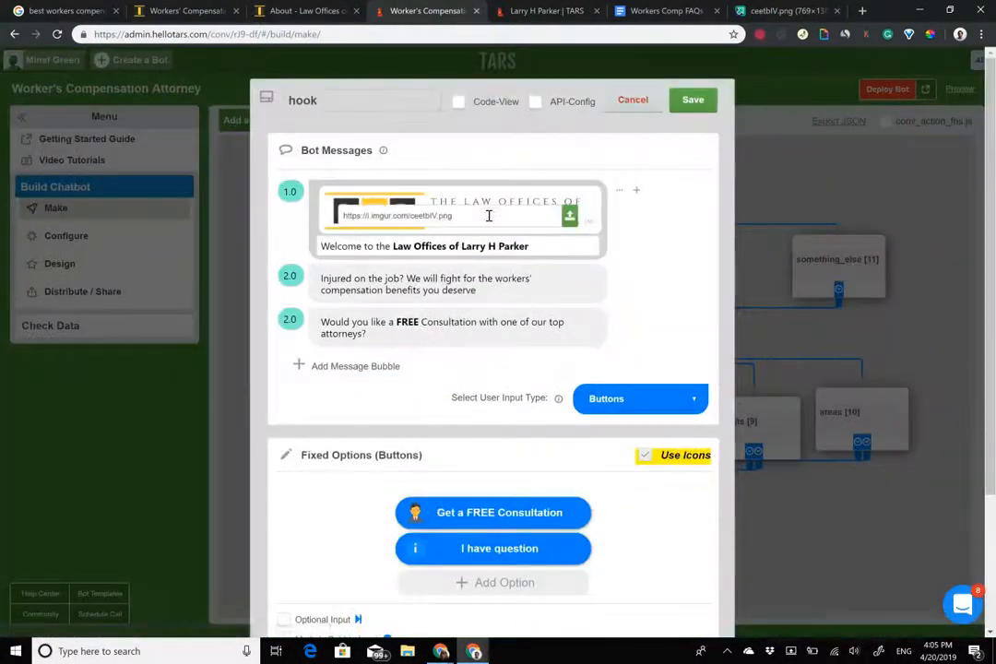
pyautogui.click(494, 548)
pyautogui.write('a')
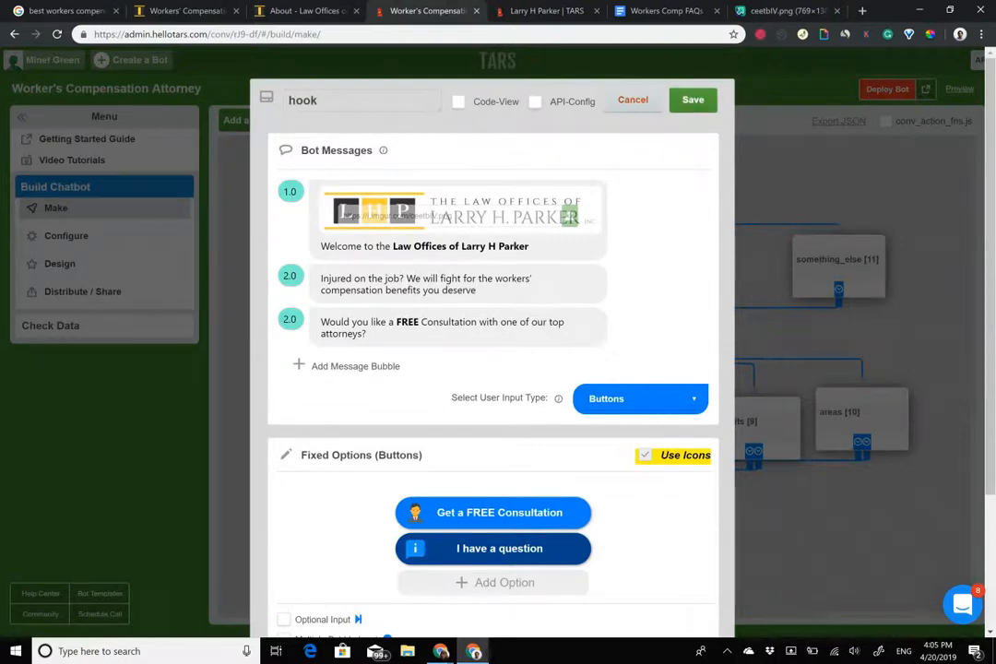
pyautogui.click(692, 99)
# Redeploy the bot and reload the live chatbot page.
pyautogui.click(887, 90)
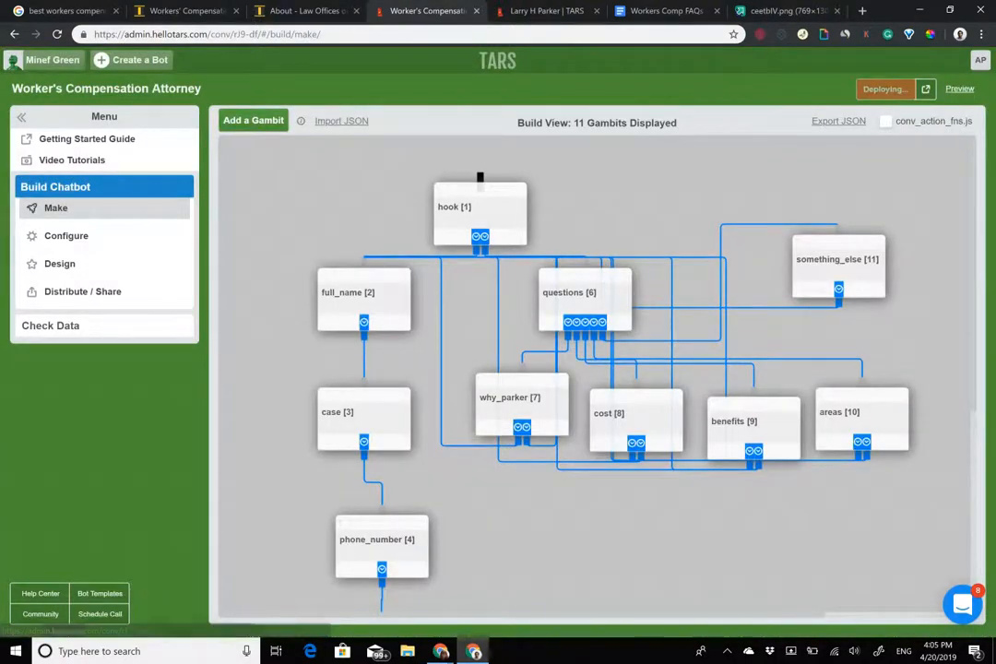
pyautogui.click(926, 90)
pyautogui.press('Return')
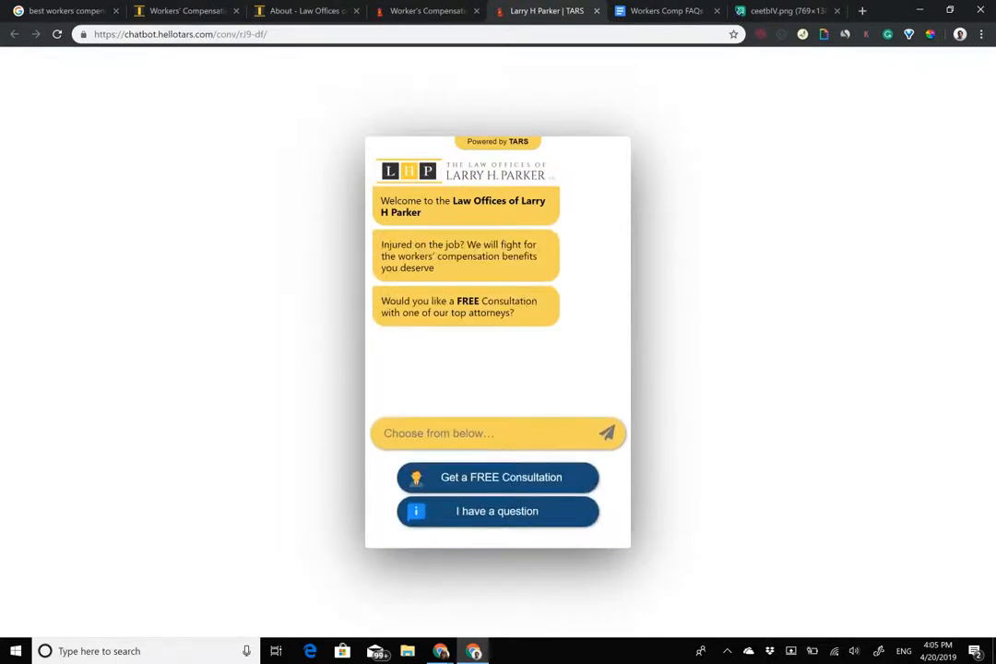
# Go through 'I have a question' and 'Why choose Larry H Parker' to a free case review and send a full name.
pyautogui.click(497, 512)
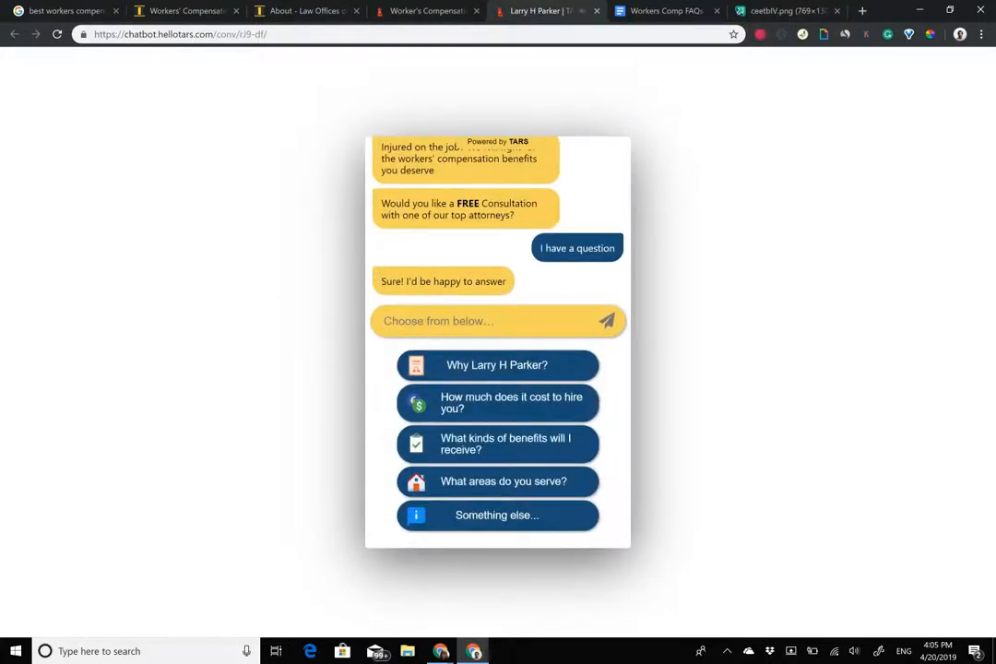
pyautogui.click(497, 365)
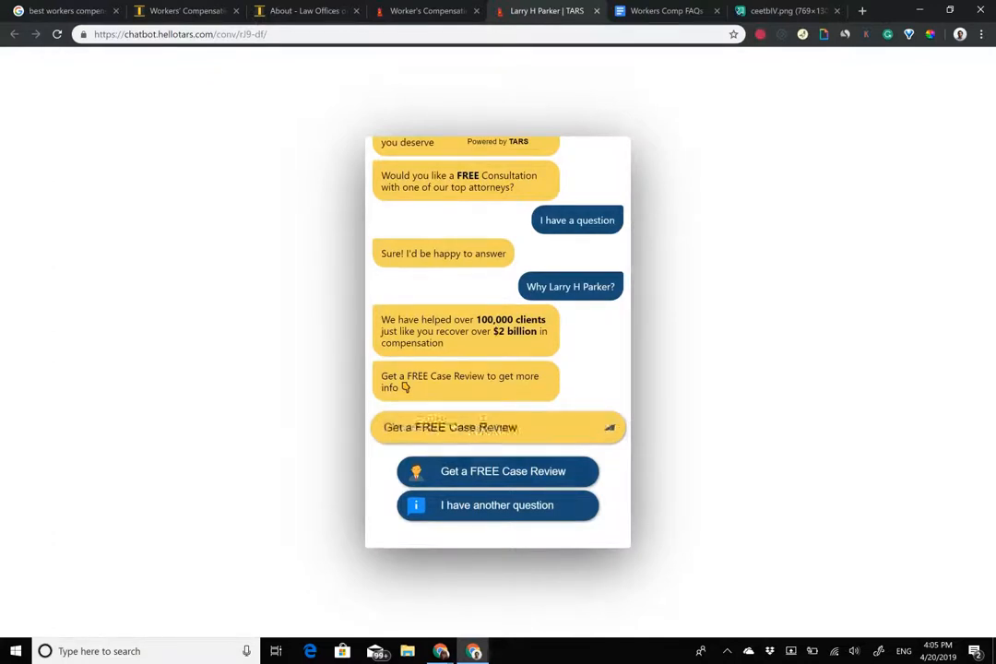
pyautogui.click(498, 471)
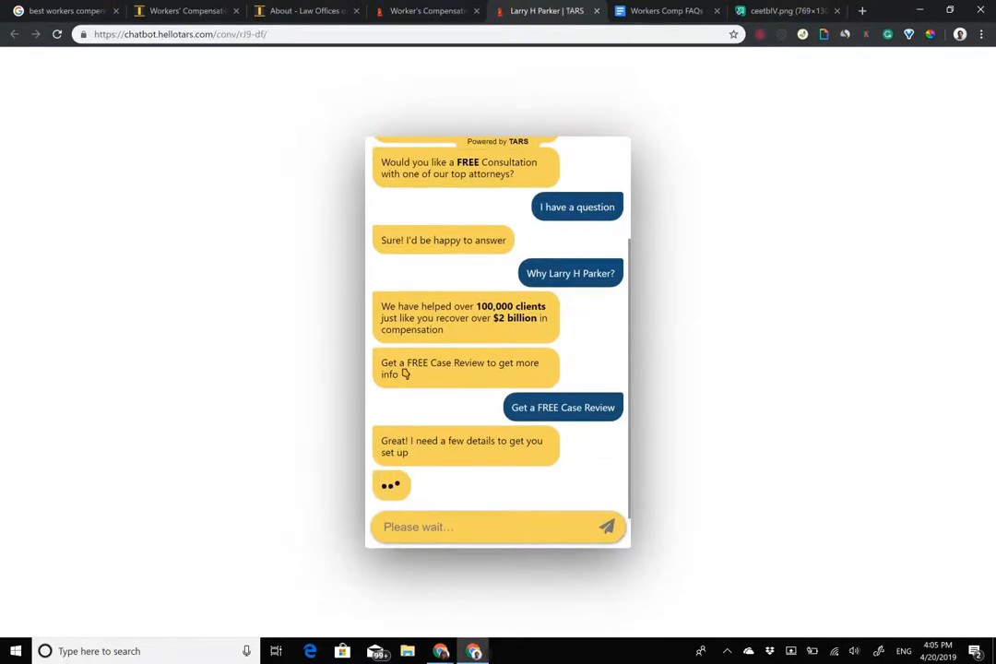
pyautogui.write('ma')
pyautogui.press('BackSpace')
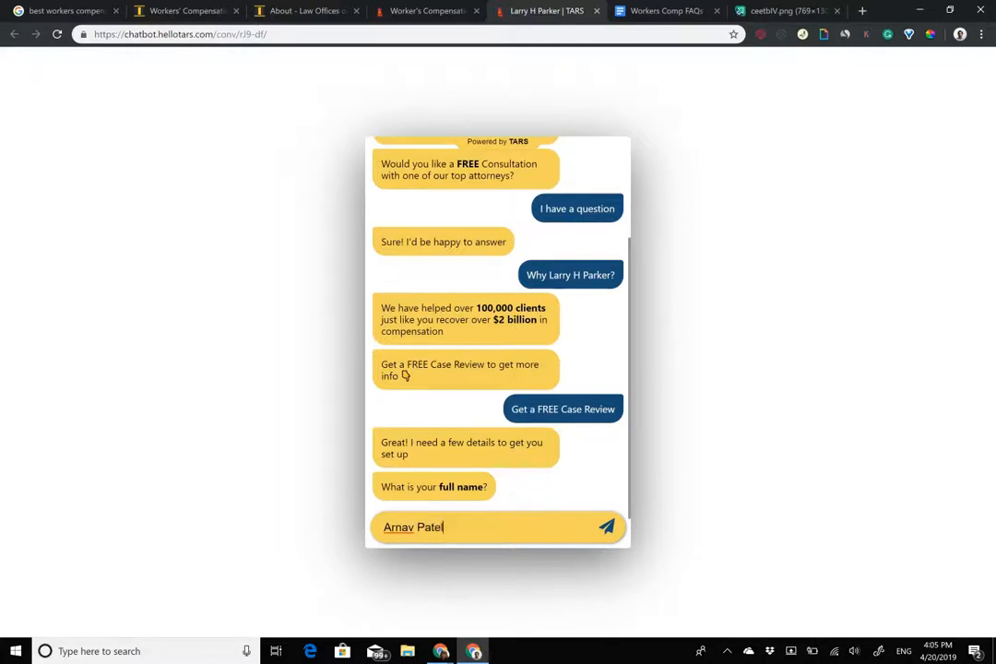
pyautogui.press('Return')
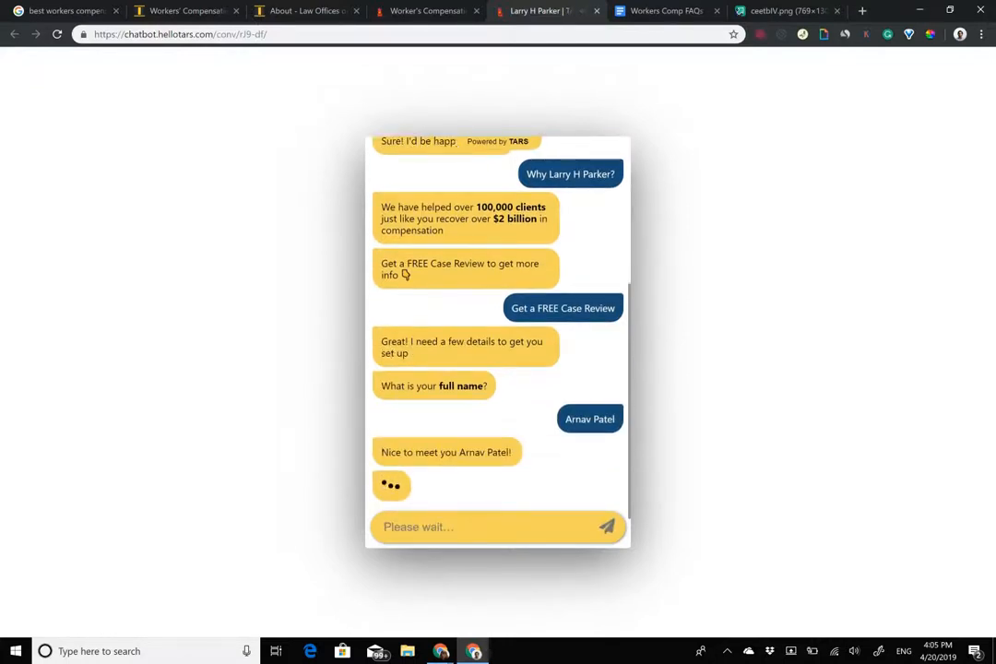
# Send a foot-injury description and a phone number, then pull the chatbot tab into its own window.
pyautogui.write('I')
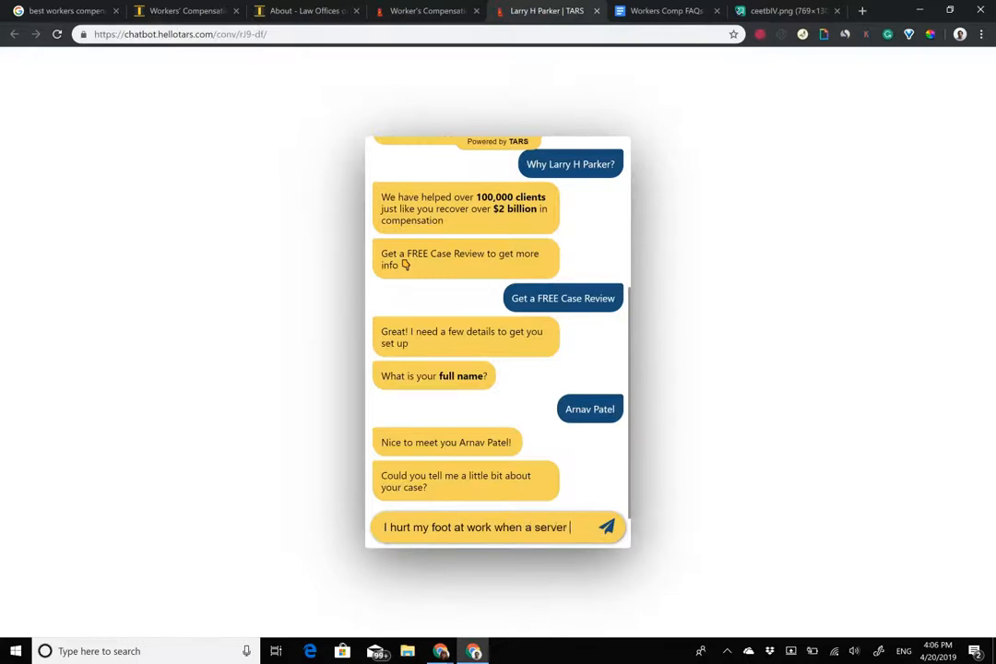
pyautogui.write('on')
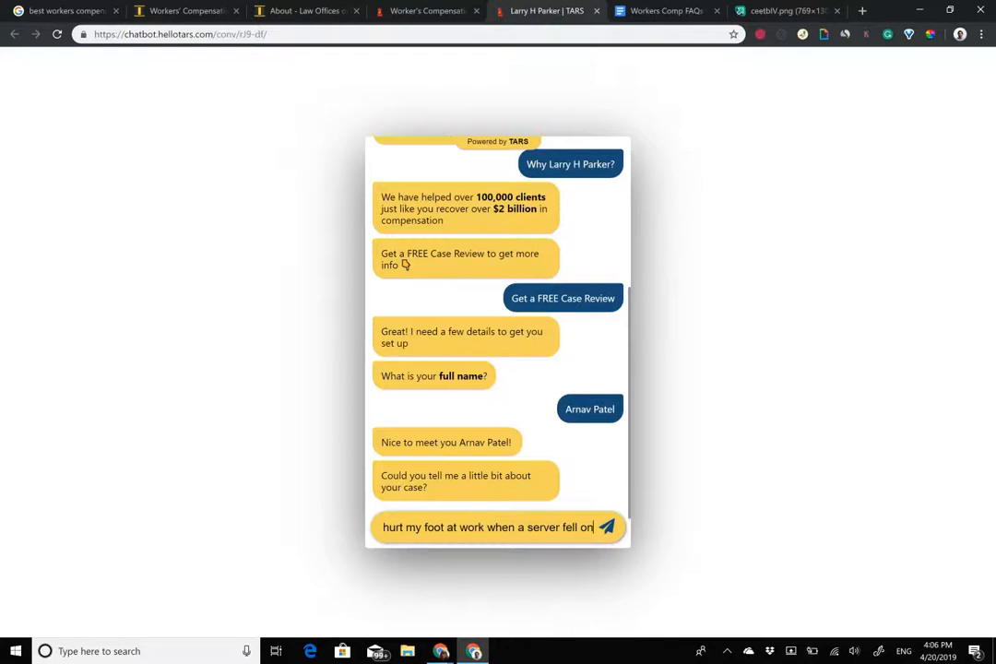
pyautogui.press('BackSpace')
pyautogui.press('BackSpace')
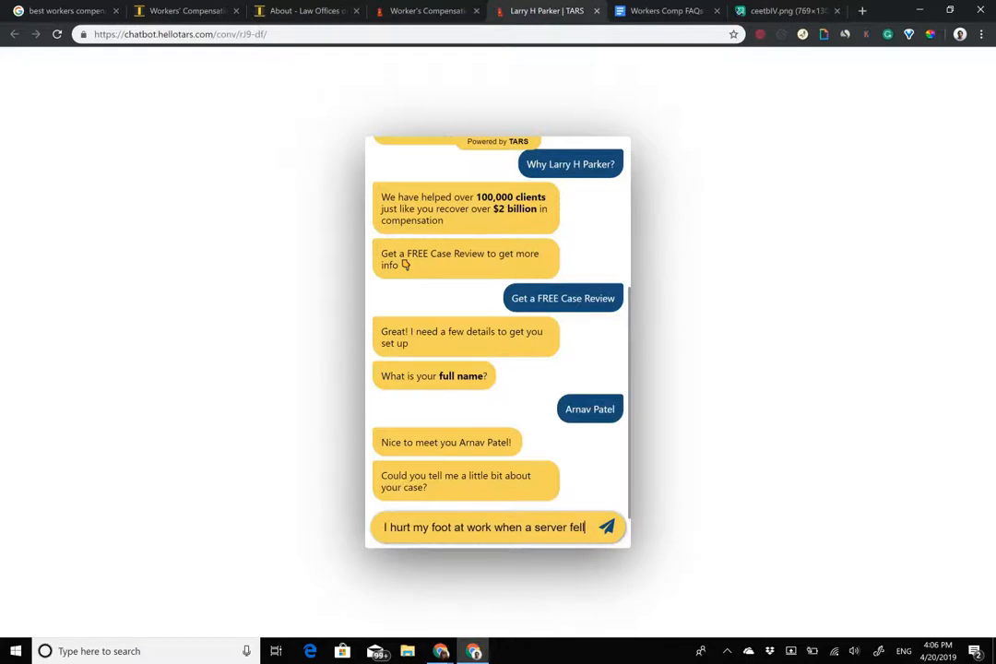
pyautogui.write('on it')
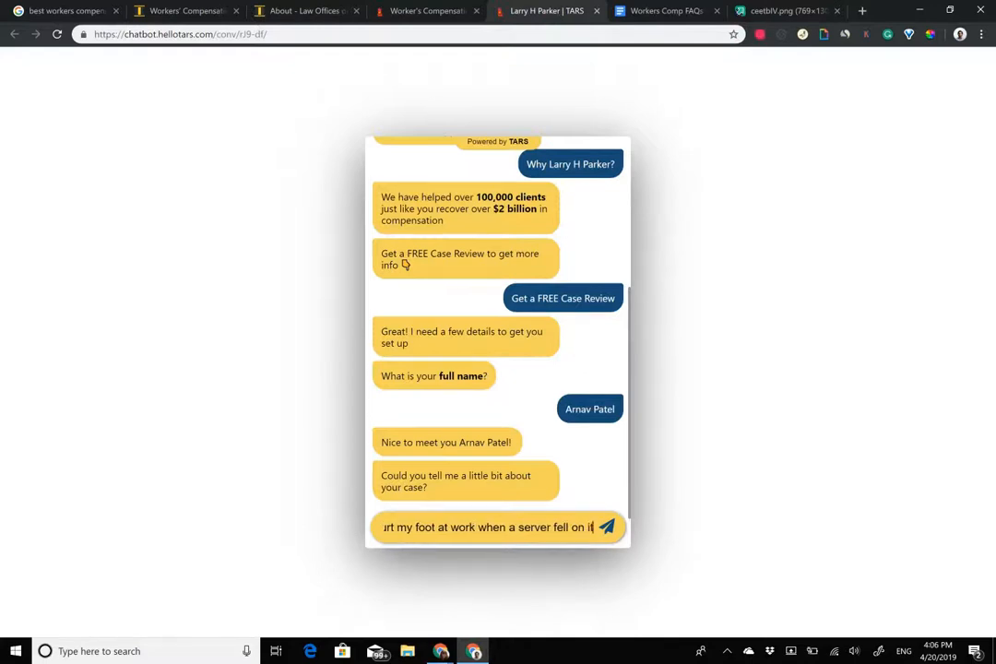
pyautogui.press('Return')
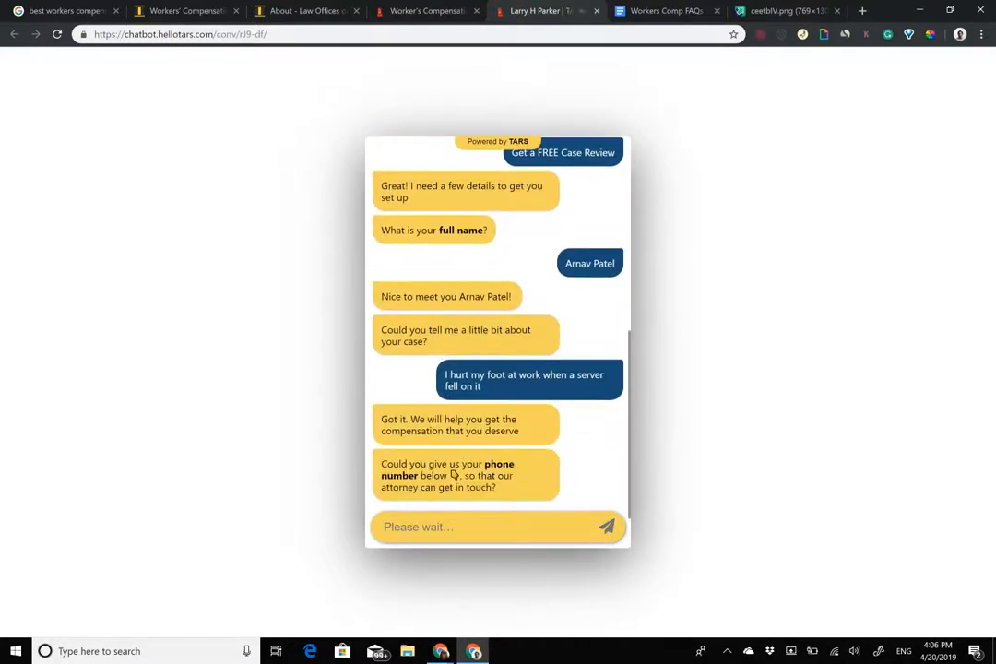
pyautogui.write('123')
pyautogui.press('BackSpace')
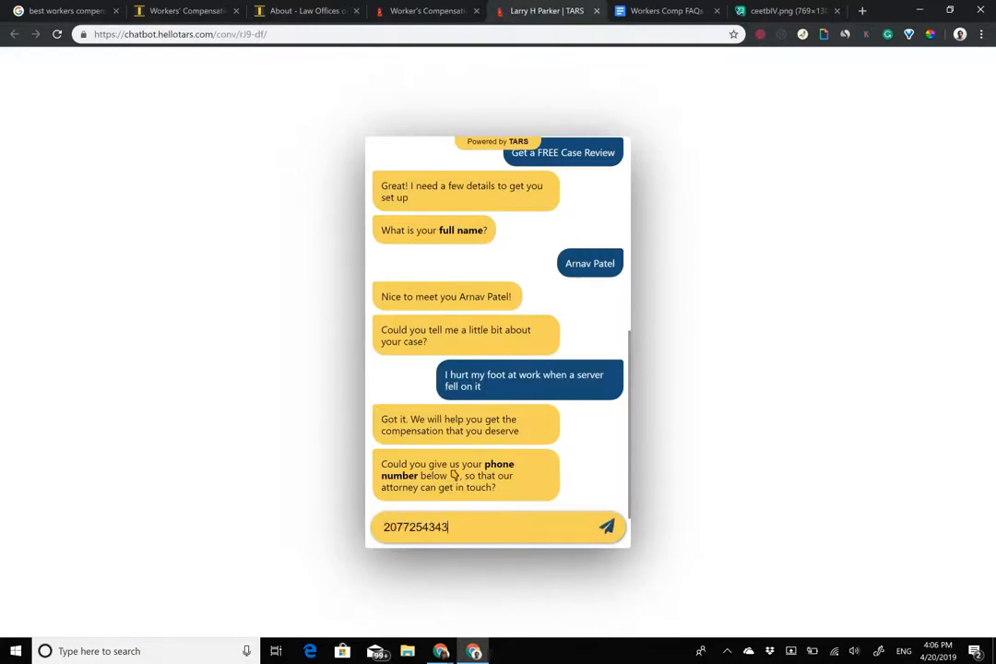
pyautogui.press('Return')
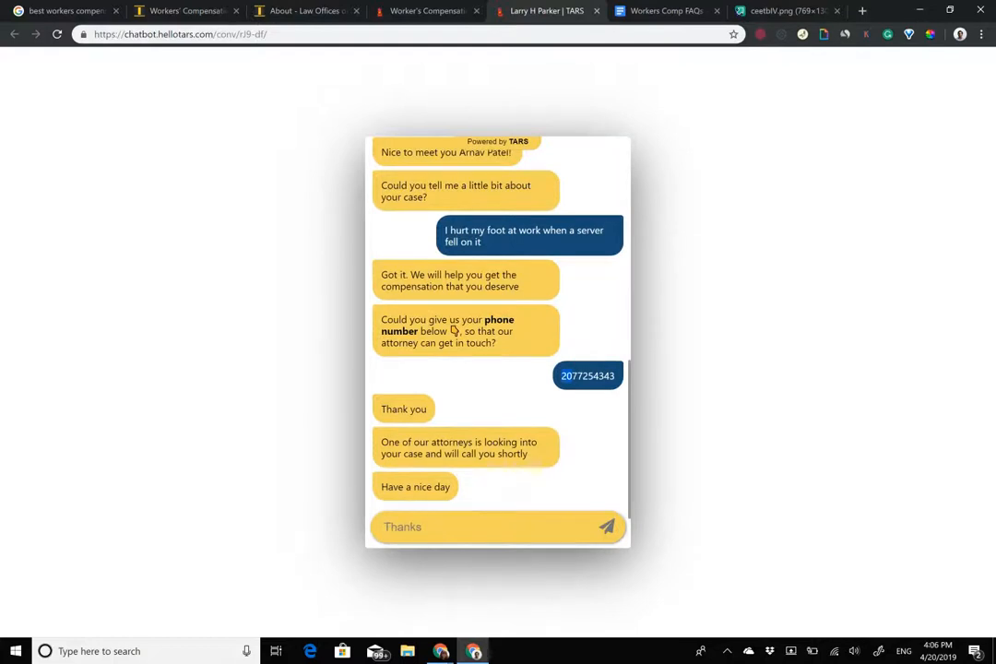
pyautogui.scroll(10, 453, 330)
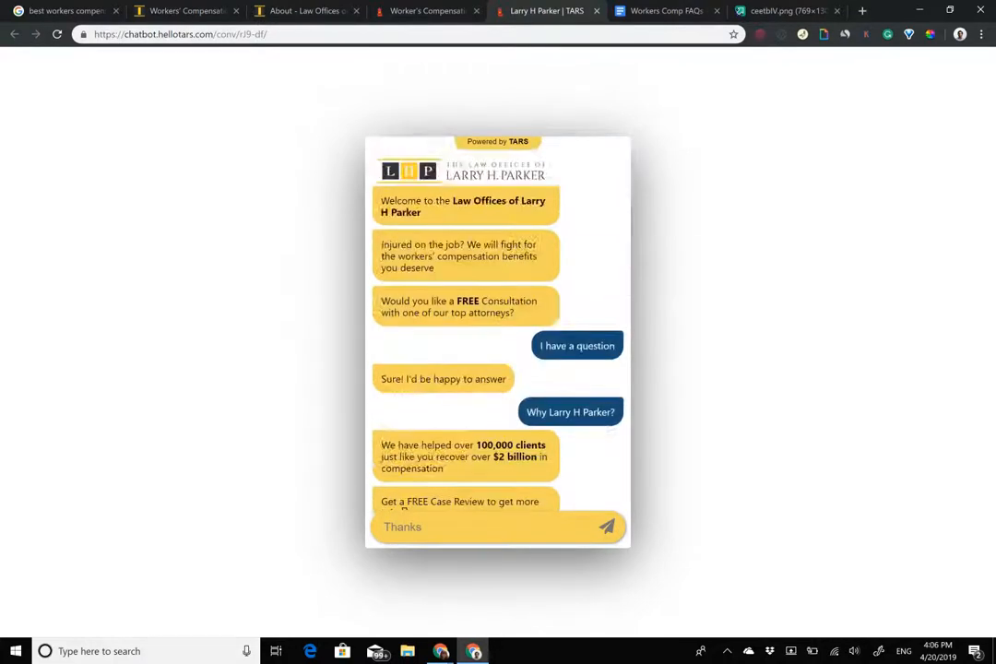
pyautogui.moveTo(540, 11); pyautogui.dragTo(627, 378)
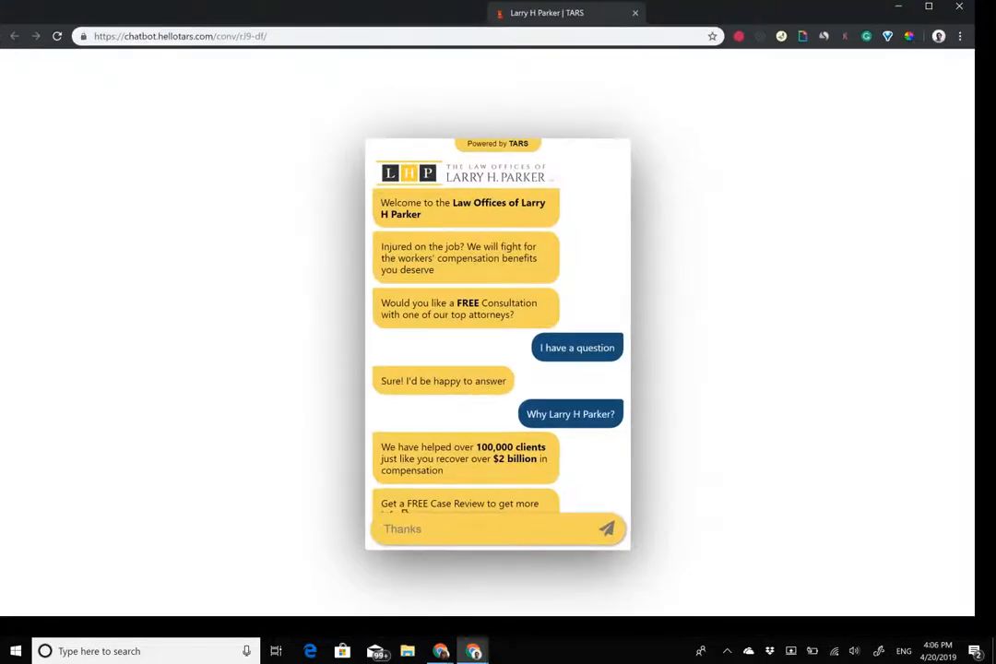
# Place the firm's workers' compensation page beside the detached chatbot window and restart the chat.
pyautogui.moveTo(543, 9); pyautogui.dragTo(995, 221)
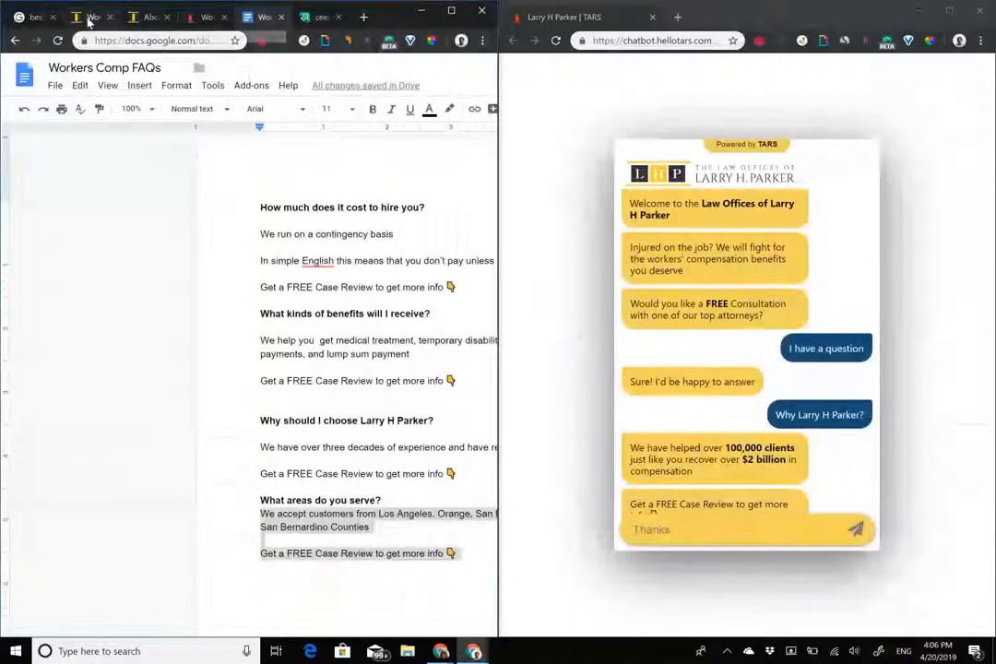
pyautogui.click(89, 18)
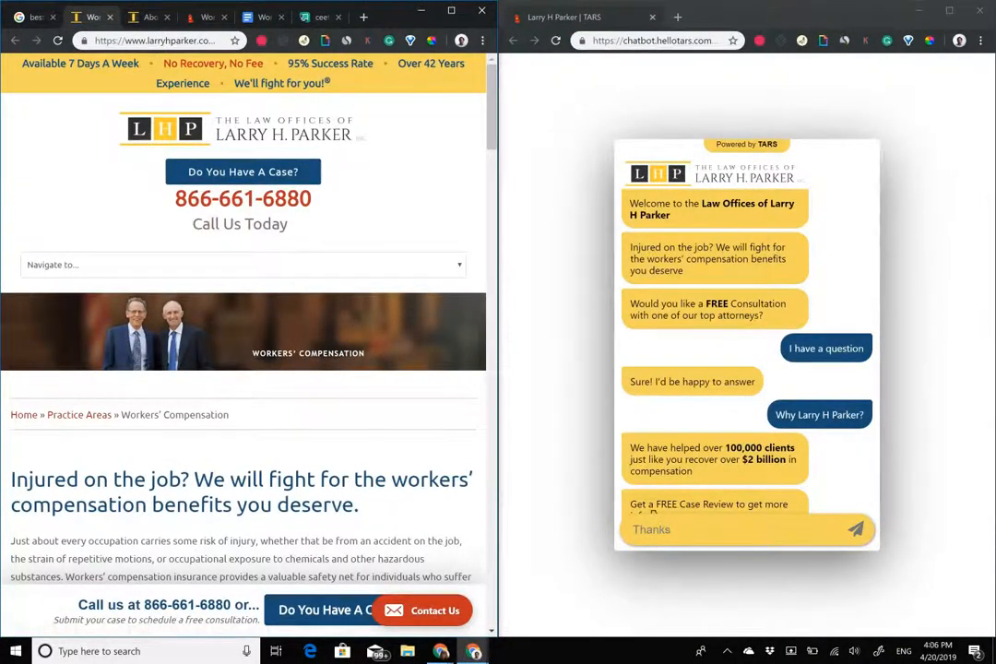
pyautogui.click(556, 41)
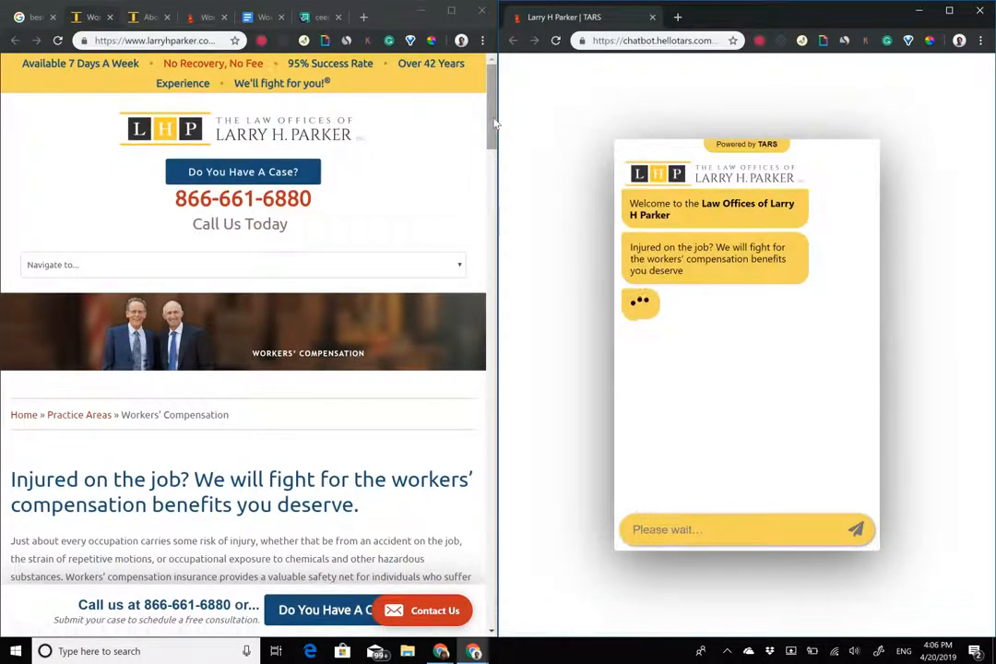
pyautogui.moveTo(494, 124)
pyautogui.mouseDown()
pyautogui.moveTo(494, 208)
pyautogui.moveTo(494, 122)
pyautogui.mouseUp()
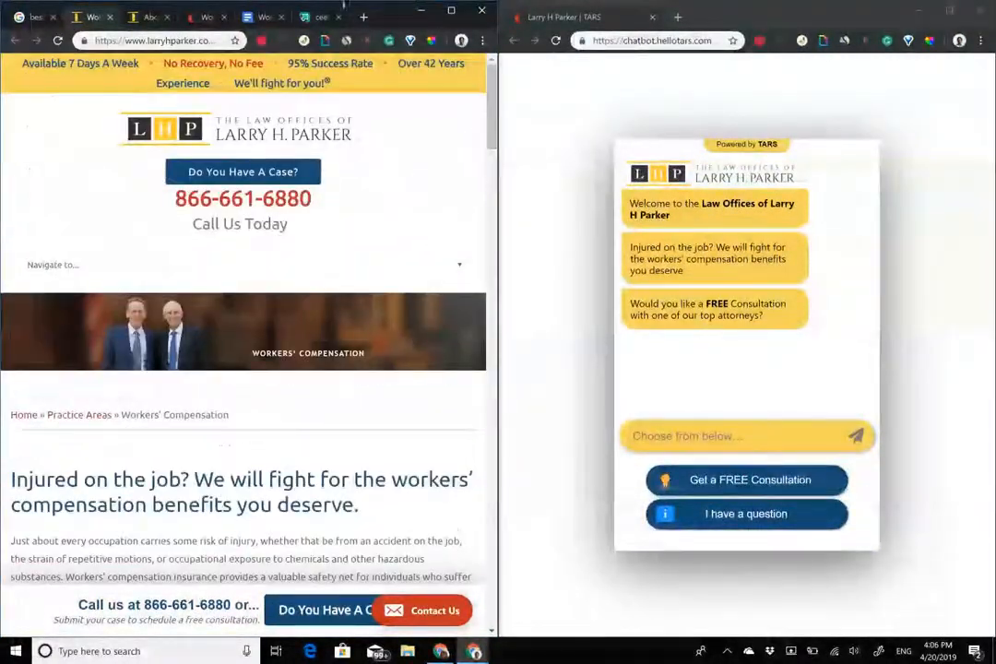
pyautogui.moveTo(495, 133)
pyautogui.mouseDown()
pyautogui.moveTo(494, 394)
pyautogui.moveTo(494, 132)
pyautogui.mouseUp()
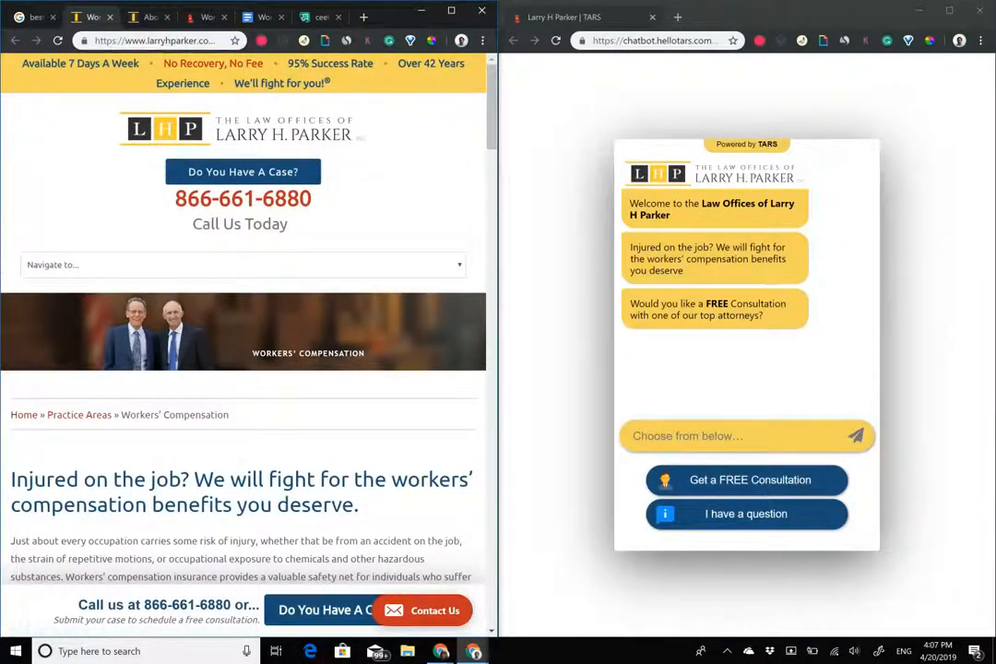
pyautogui.scroll(-5, 494, 145)
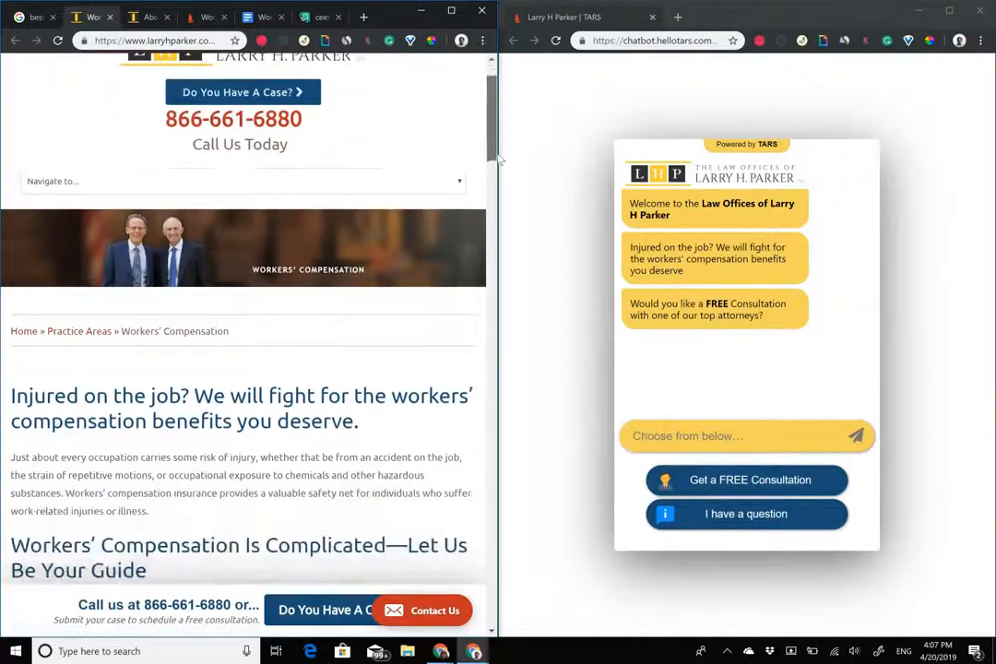
pyautogui.scroll(5, 498, 115)
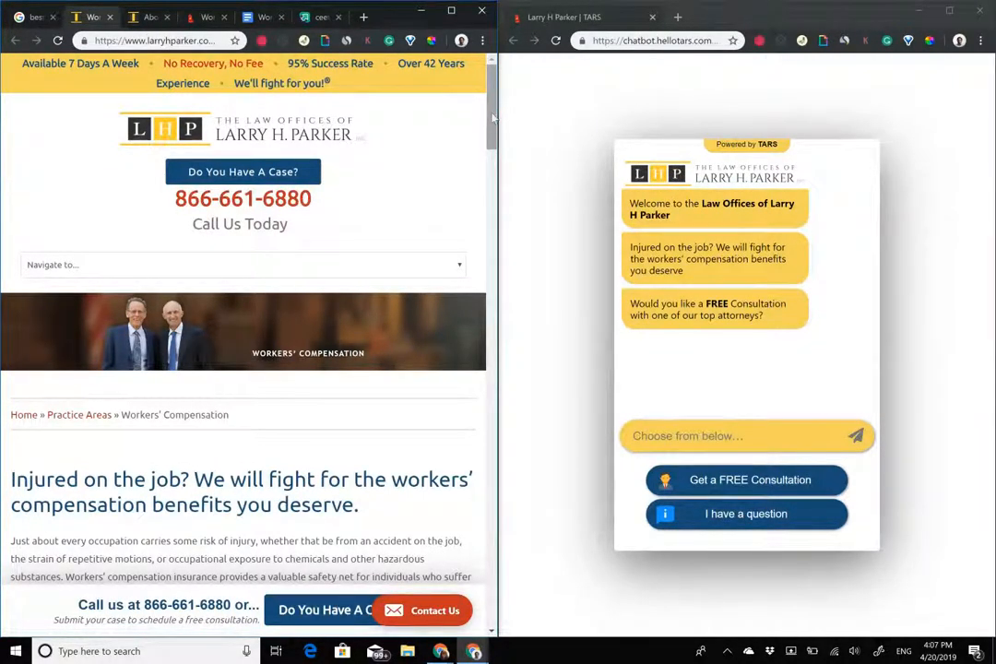
pyautogui.click(37, 19)
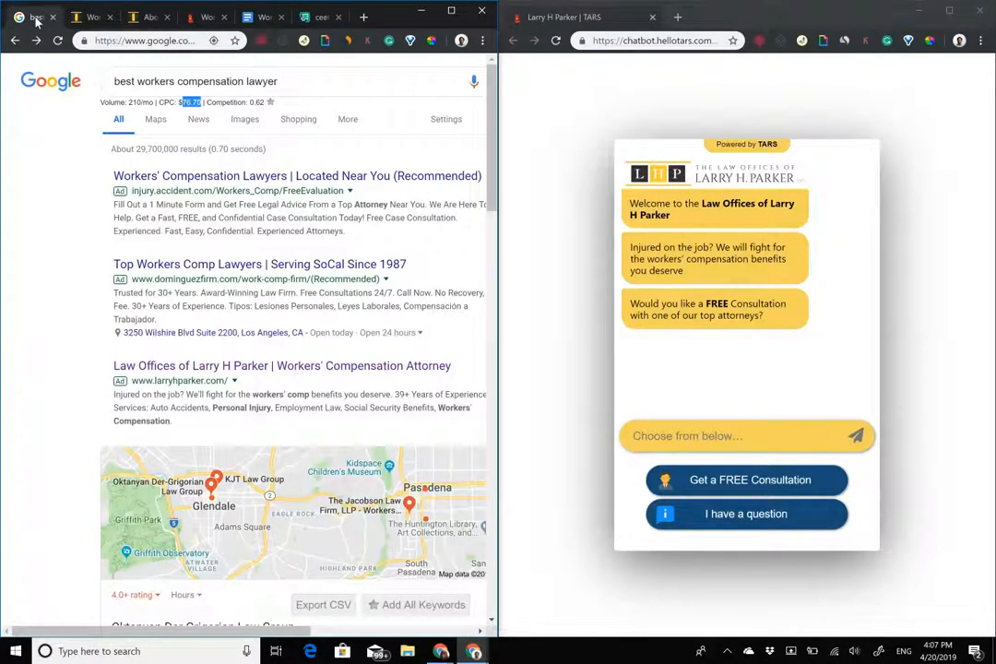
pyautogui.click(91, 17)
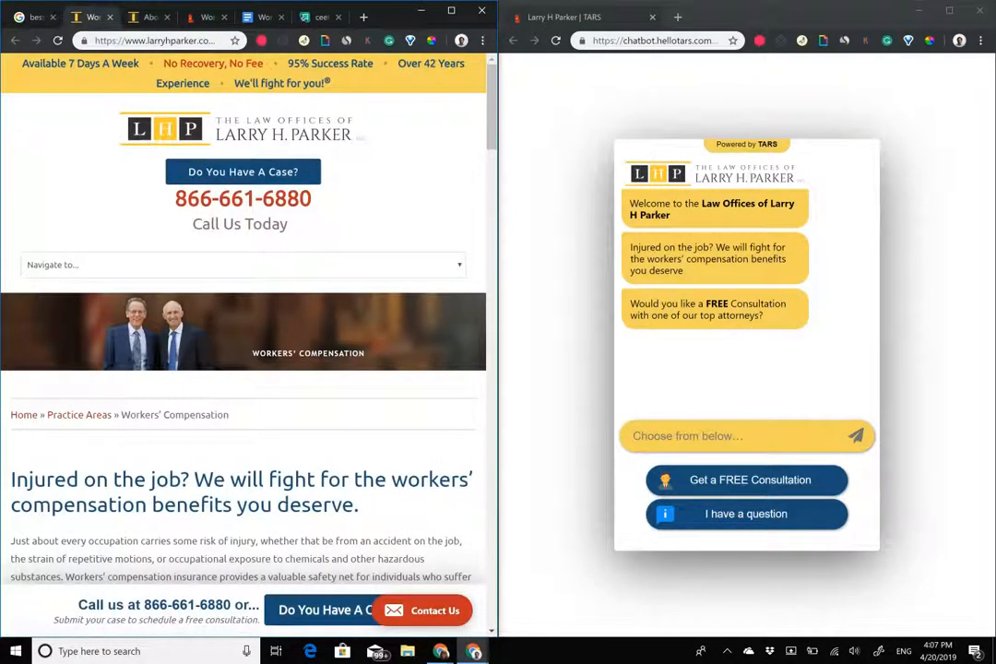
# Choose 'I have a question', 'Why Larry H Parker?', 'I have another question', then 'How much does it cost to hire you?'.
pyautogui.click(746, 513)
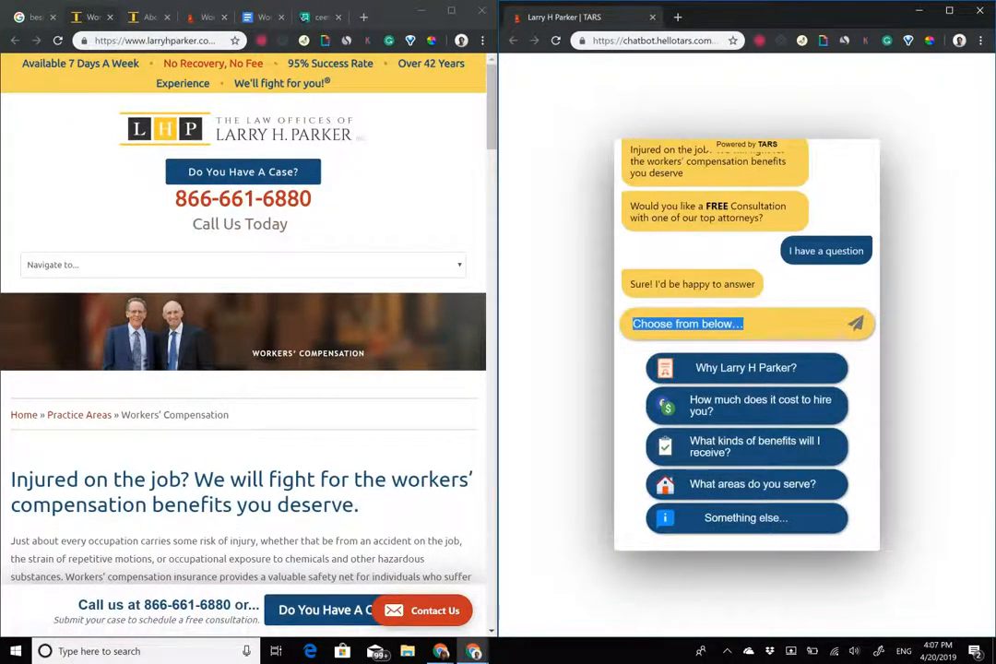
pyautogui.click(747, 406)
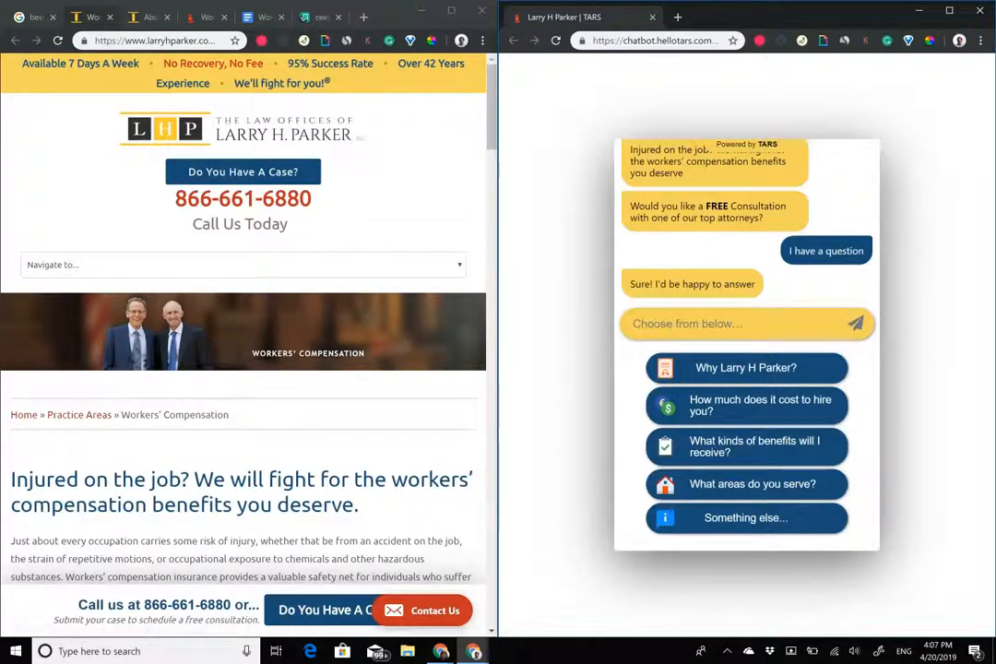
pyautogui.click(746, 368)
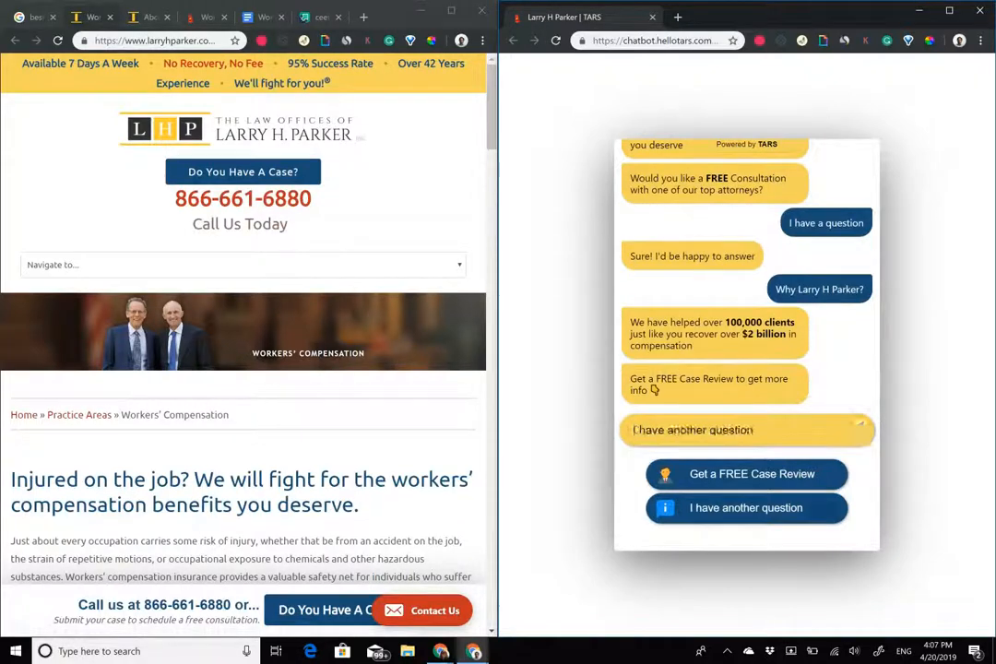
pyautogui.click(746, 507)
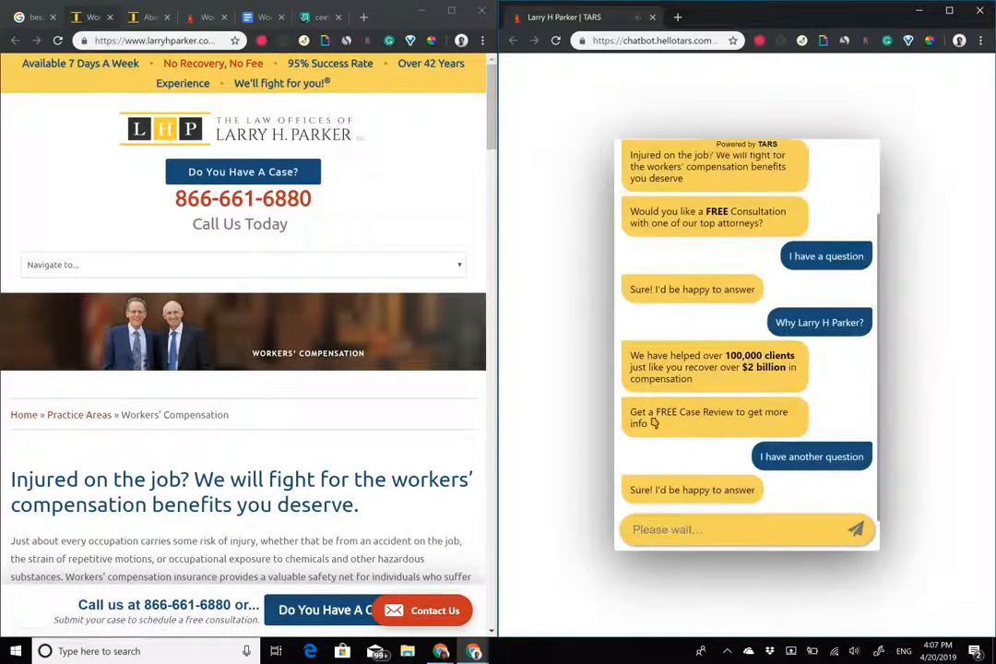
pyautogui.click(747, 406)
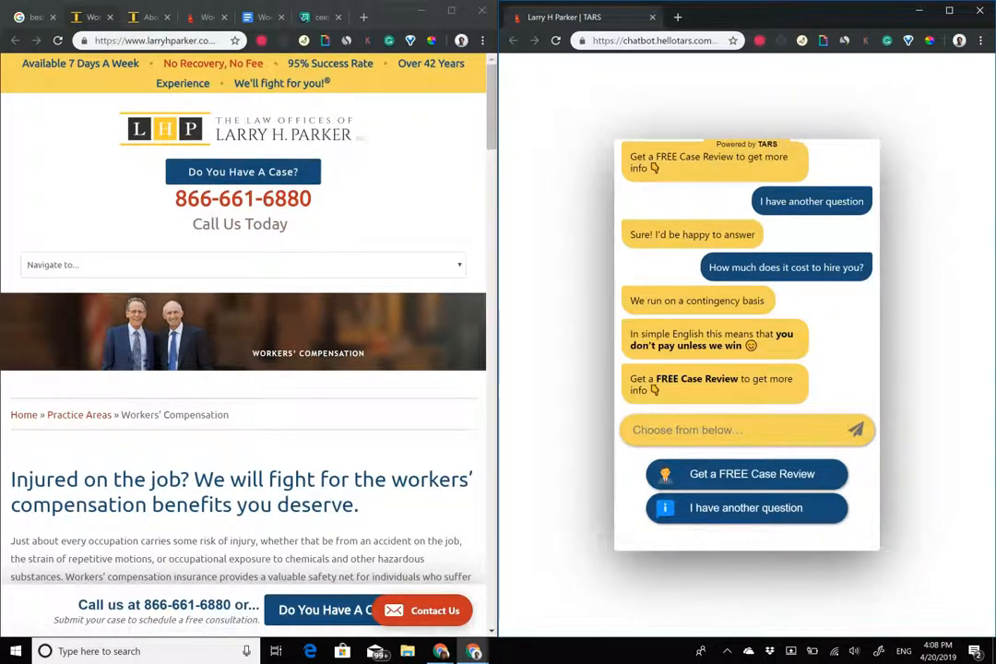
# Switch the left window to the admin.hellotars.com builder tab and maximise it.
pyautogui.click(196, 18)
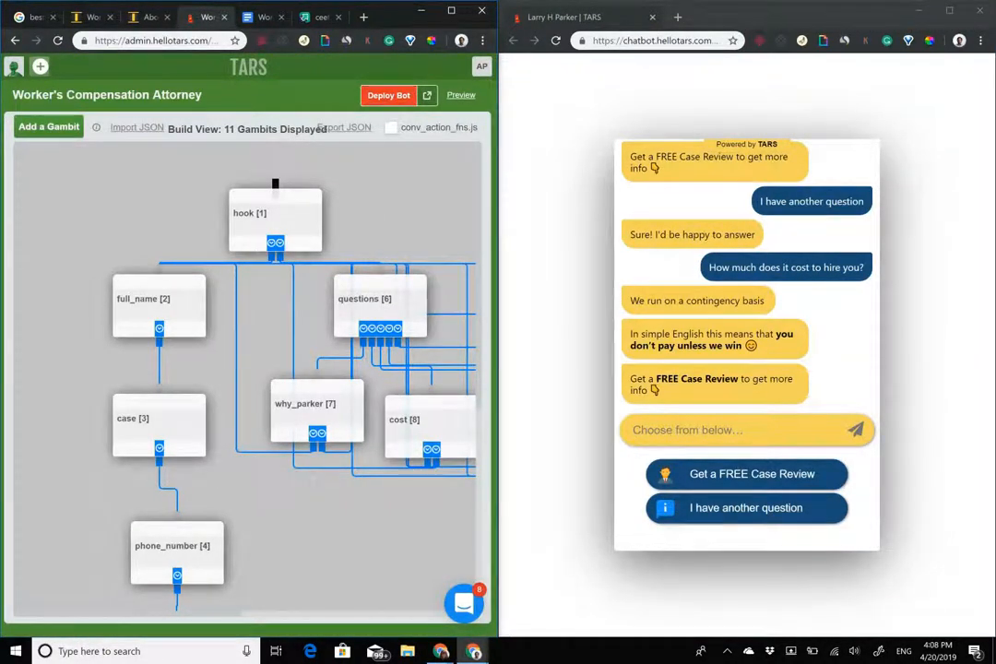
pyautogui.moveTo(394, 13); pyautogui.dragTo(678, 2)
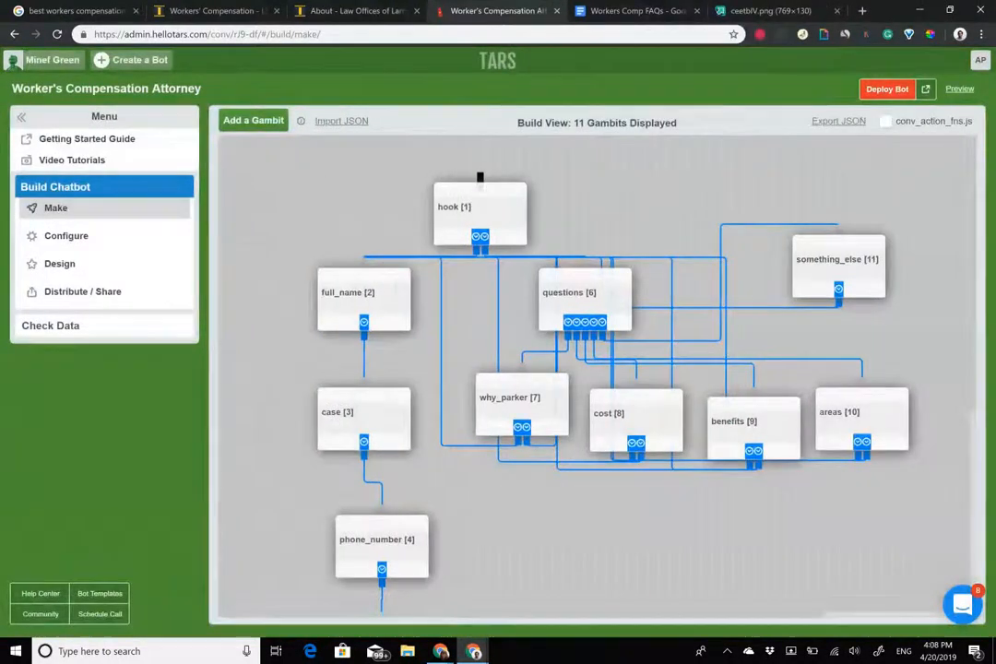